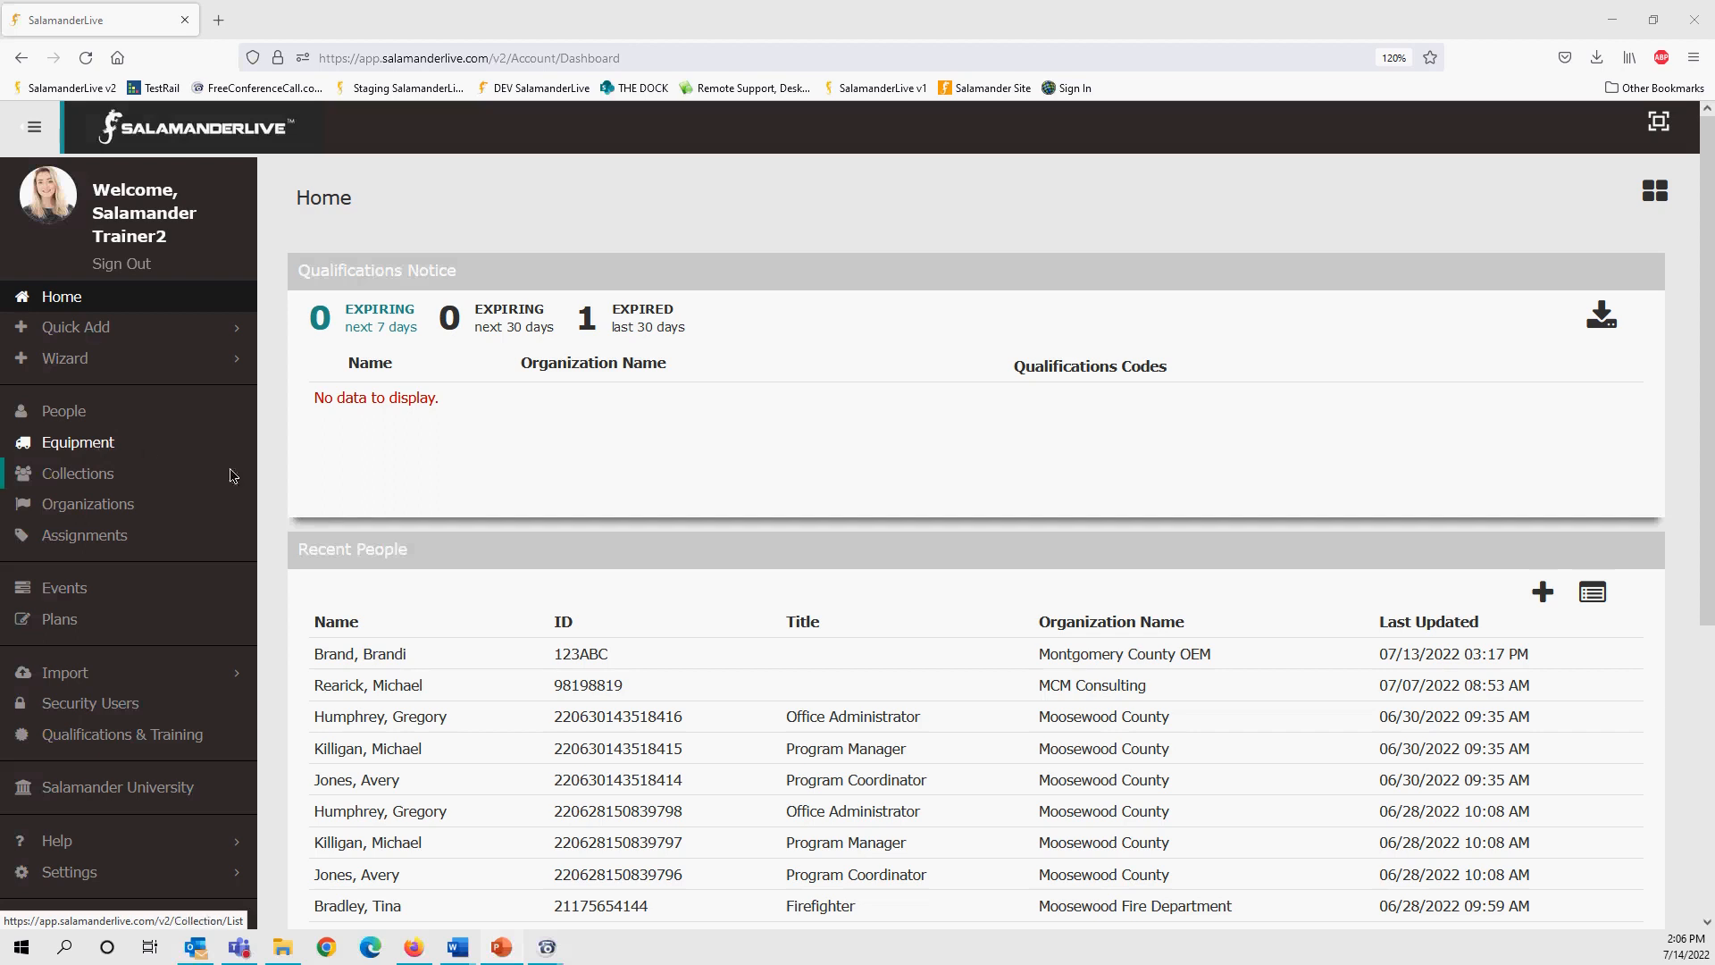
- Open the 1G Hand Sanitizar (3 pk) record from the equipment list for editing
{"action": "left_click", "coordinate": [81, 444]}
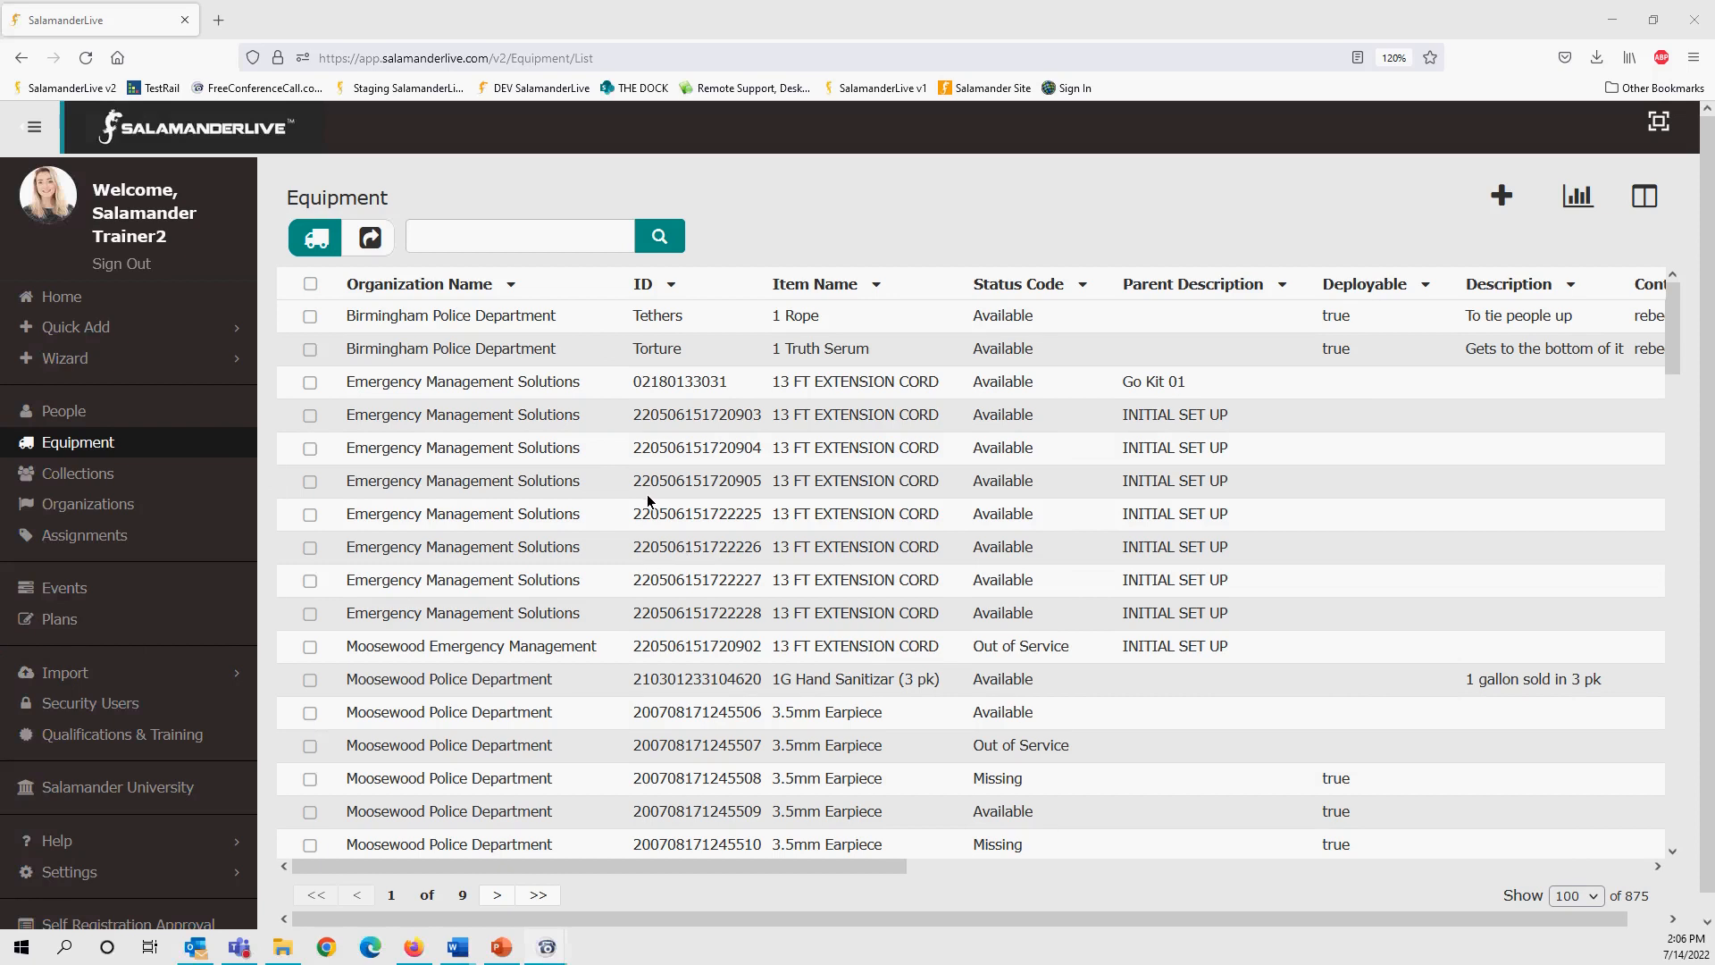
{"action": "scroll", "coordinate": [645, 497], "scroll_direction": "down", "scroll_amount": 3}
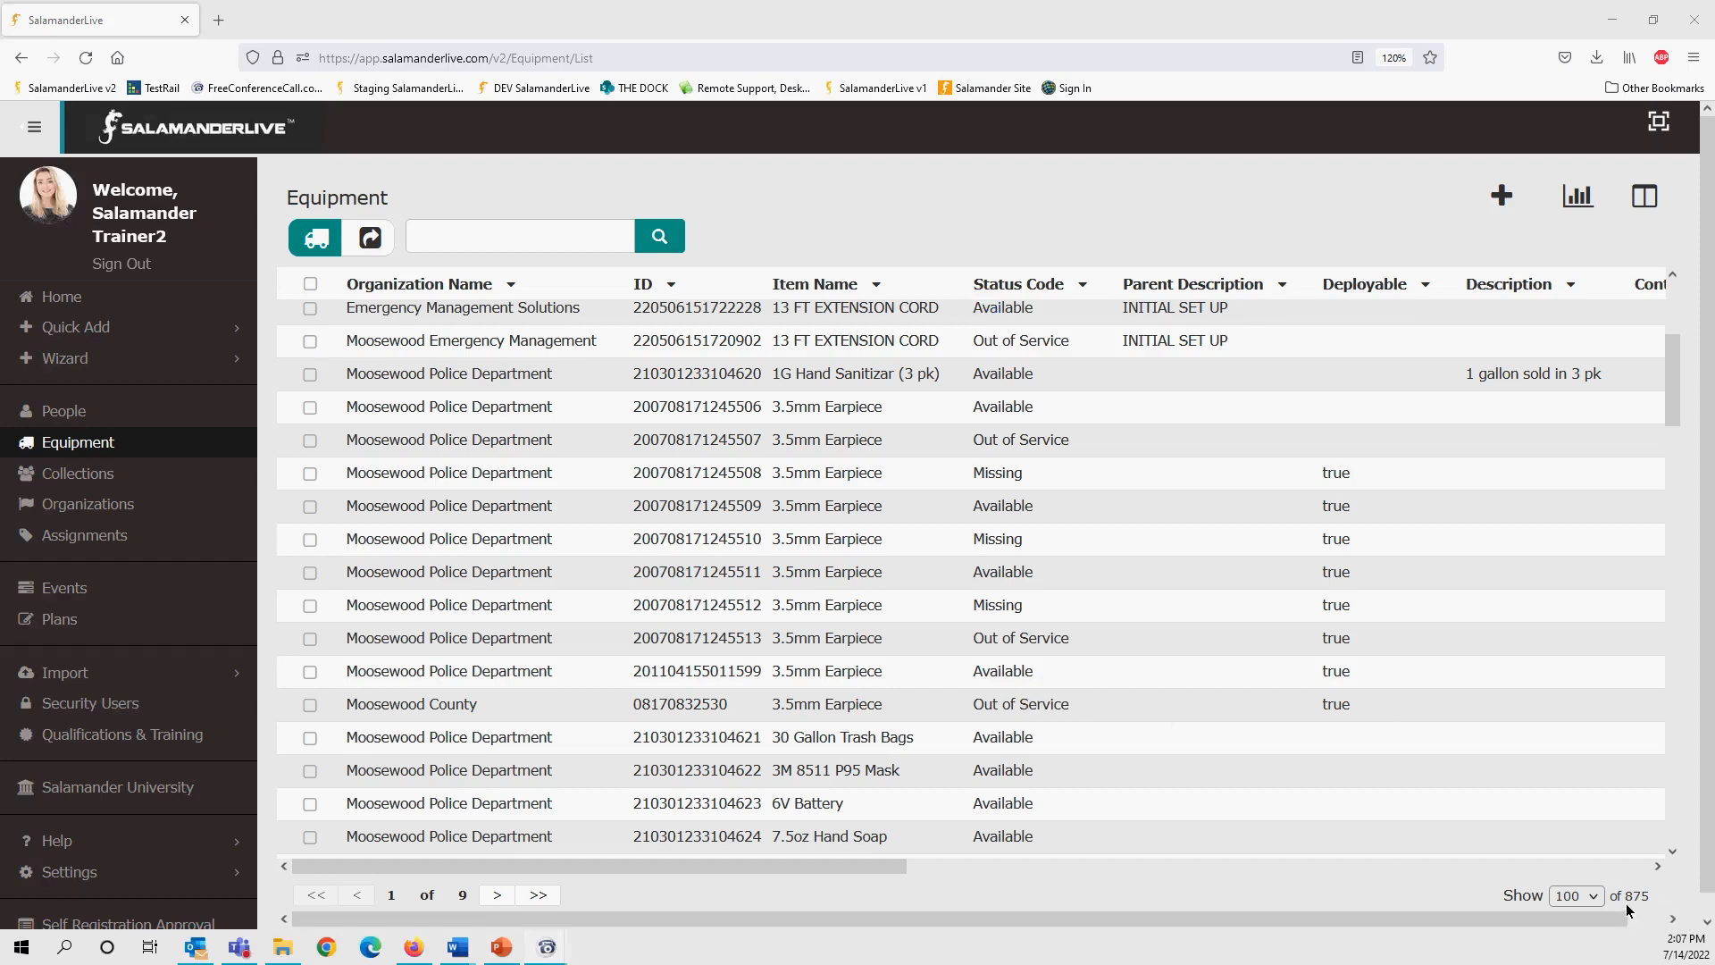
{"action": "scroll", "coordinate": [528, 786], "scroll_direction": "up", "scroll_amount": 3}
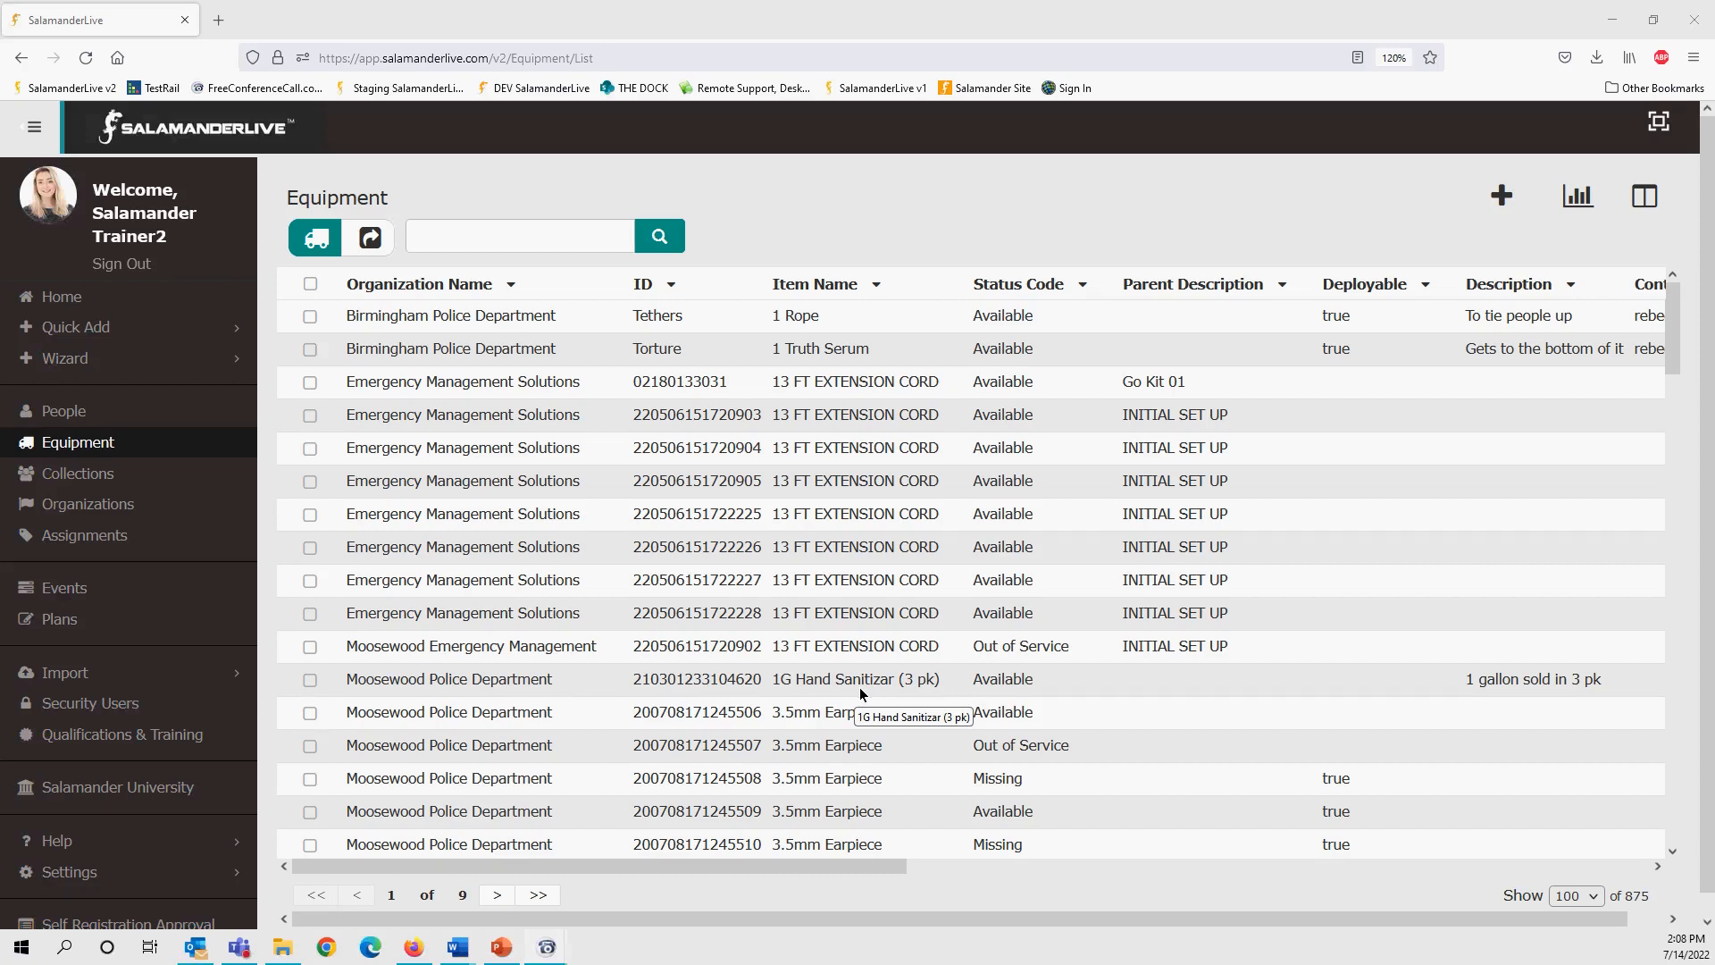
{"action": "scroll", "coordinate": [861, 694], "scroll_direction": "down", "scroll_amount": 2}
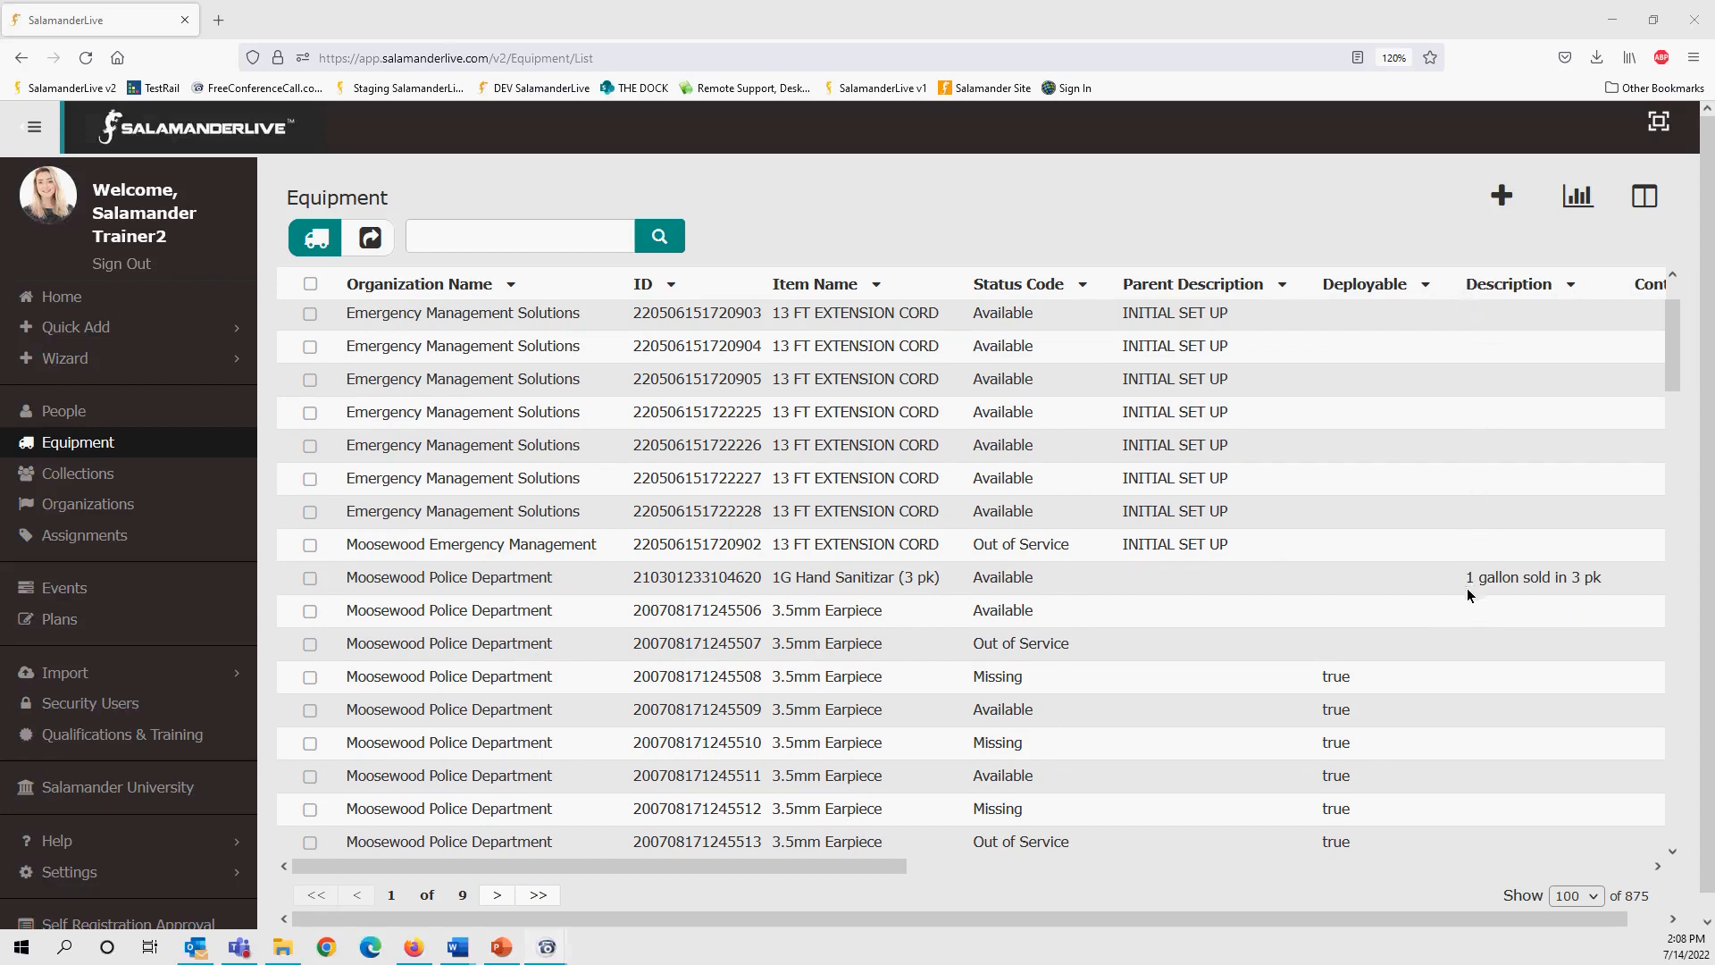
{"action": "left_click", "coordinate": [661, 577]}
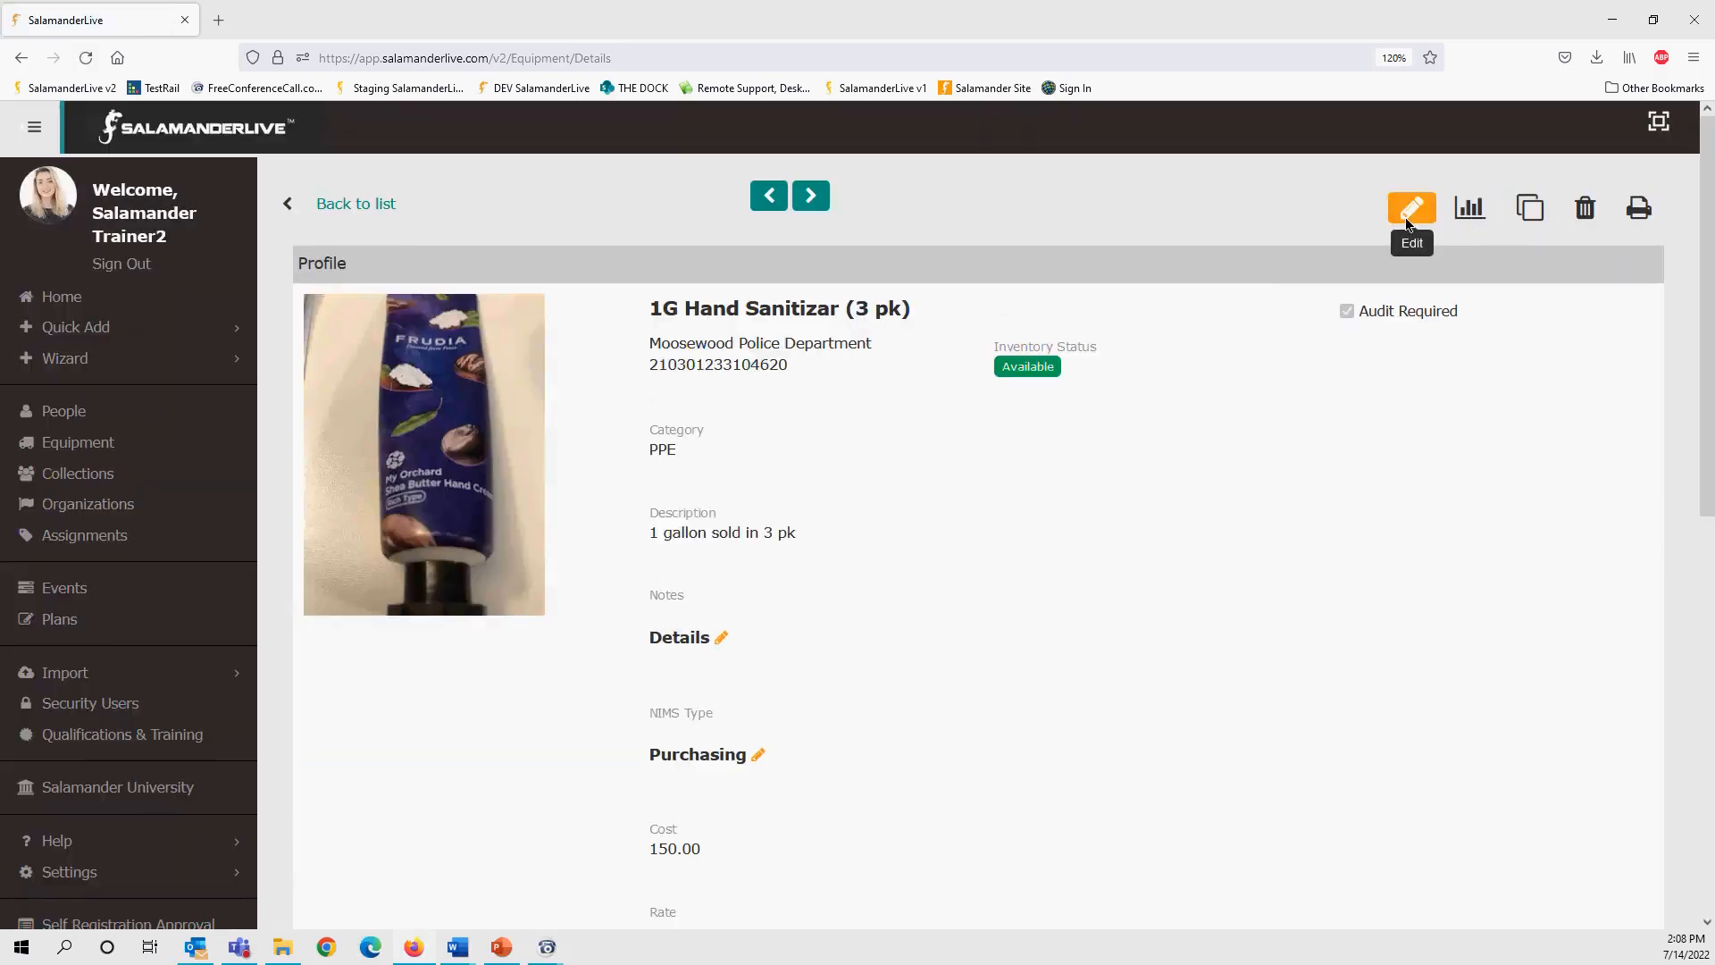
{"action": "left_click", "coordinate": [1408, 212]}
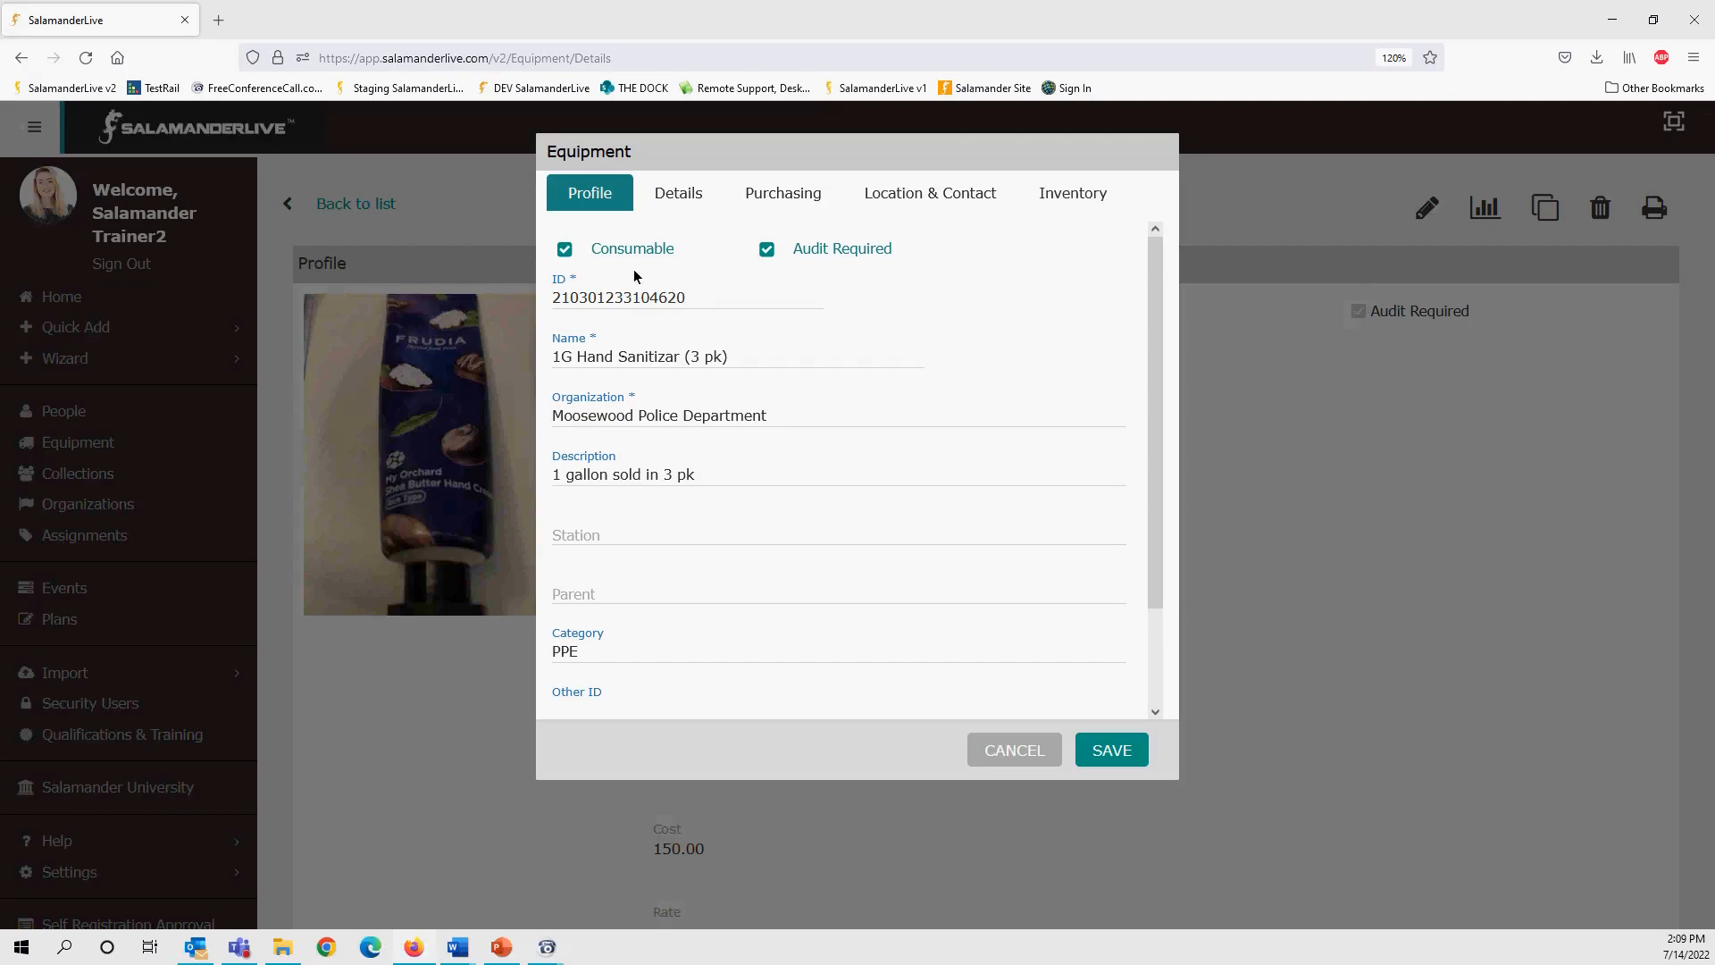
- Switch the item's Consumable option off and on again, and look at the Details fields before returning to the profile
{"action": "left_click", "coordinate": [564, 250]}
{"action": "left_click", "coordinate": [565, 250]}
{"action": "scroll", "coordinate": [736, 325], "scroll_direction": "down", "scroll_amount": 1}
{"action": "scroll", "coordinate": [689, 340], "scroll_direction": "up", "scroll_amount": 1}
{"action": "left_click", "coordinate": [682, 197]}
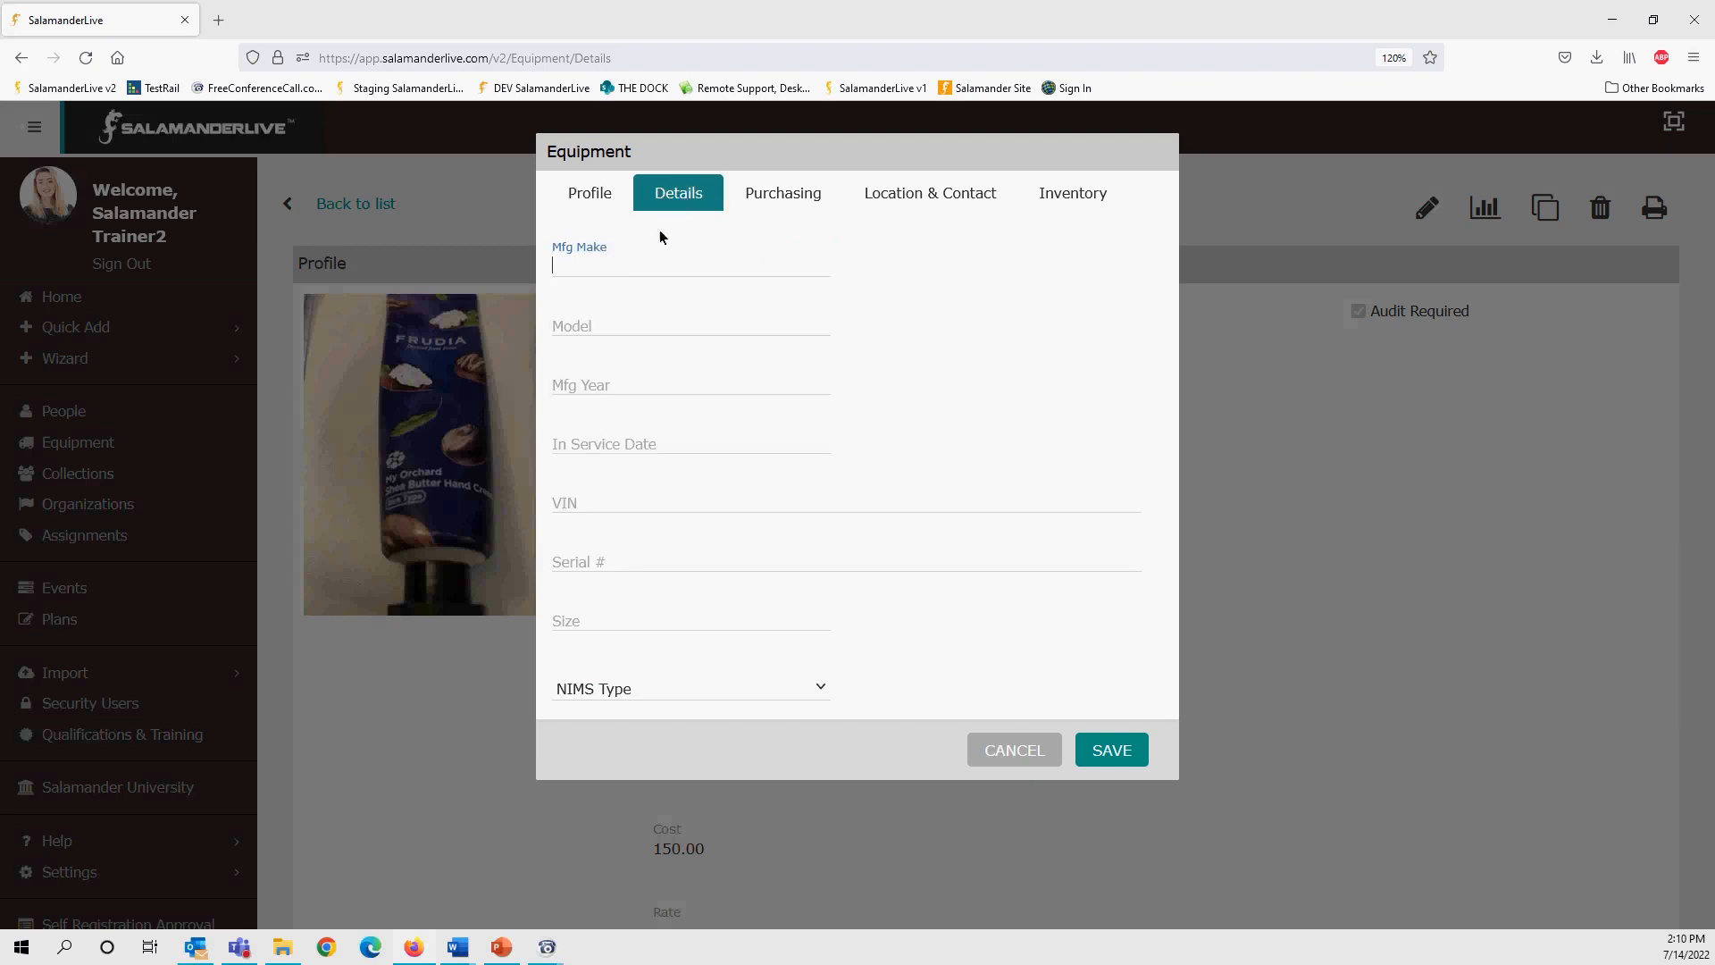
{"action": "left_click", "coordinate": [605, 206]}
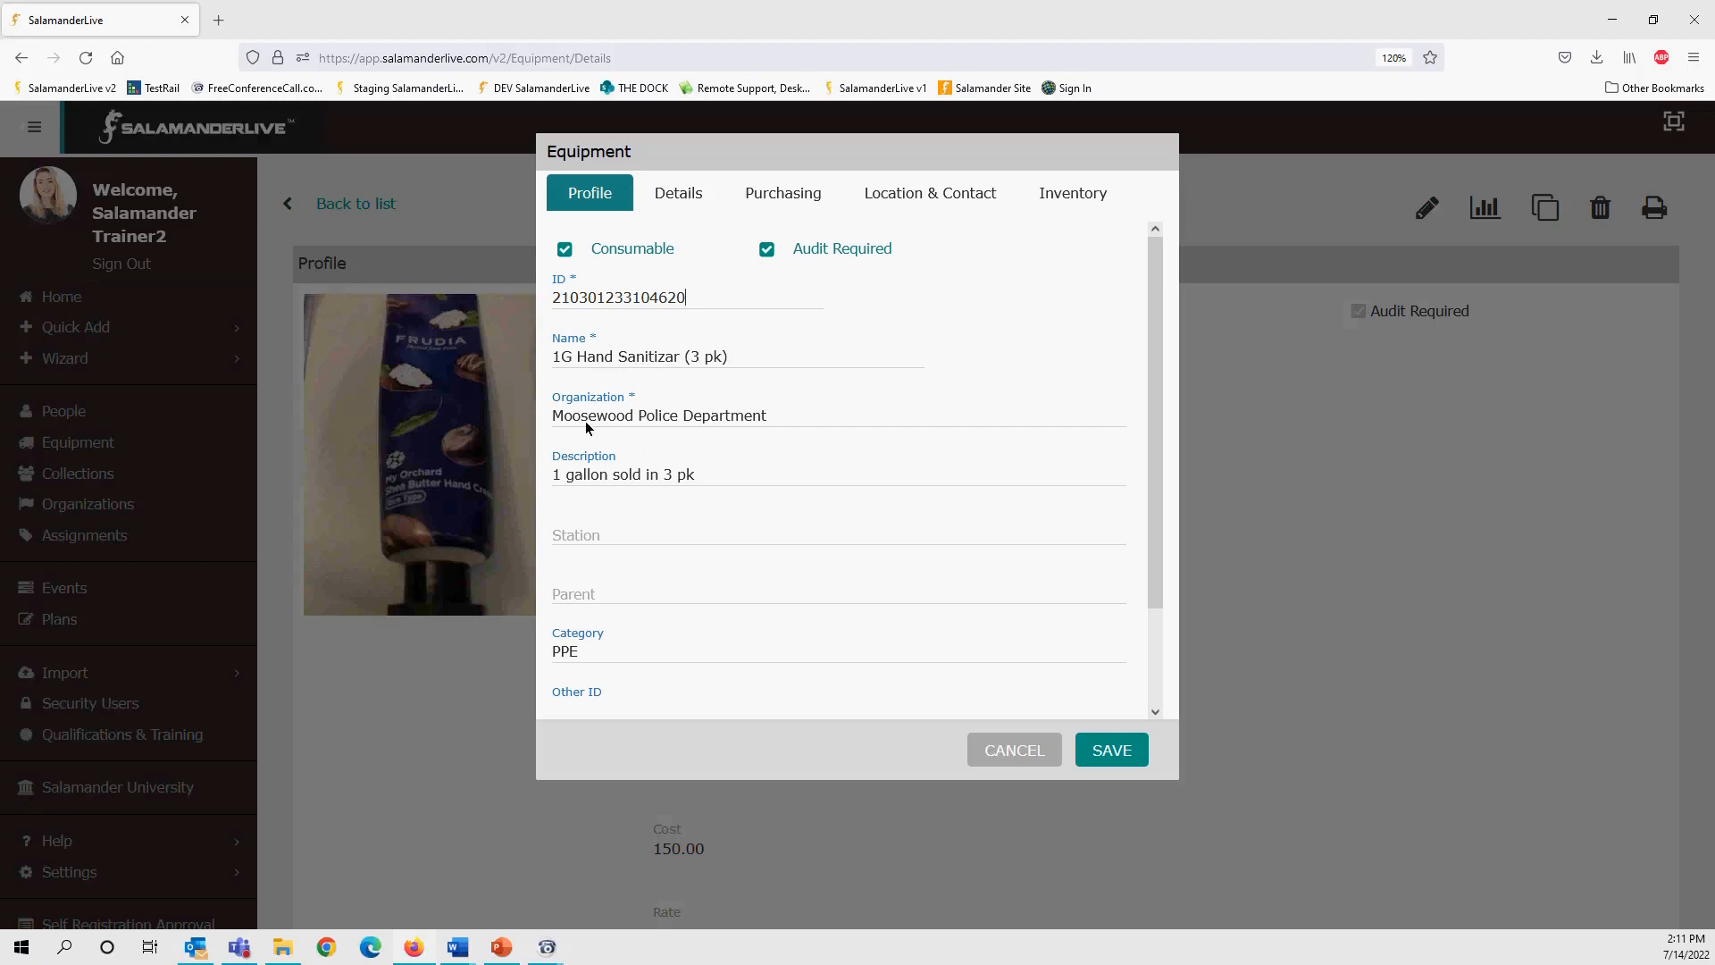
- Change the equipment's organization to Moosewood County
{"action": "left_click_drag", "start_coordinate": [553, 418], "coordinate": [773, 436]}
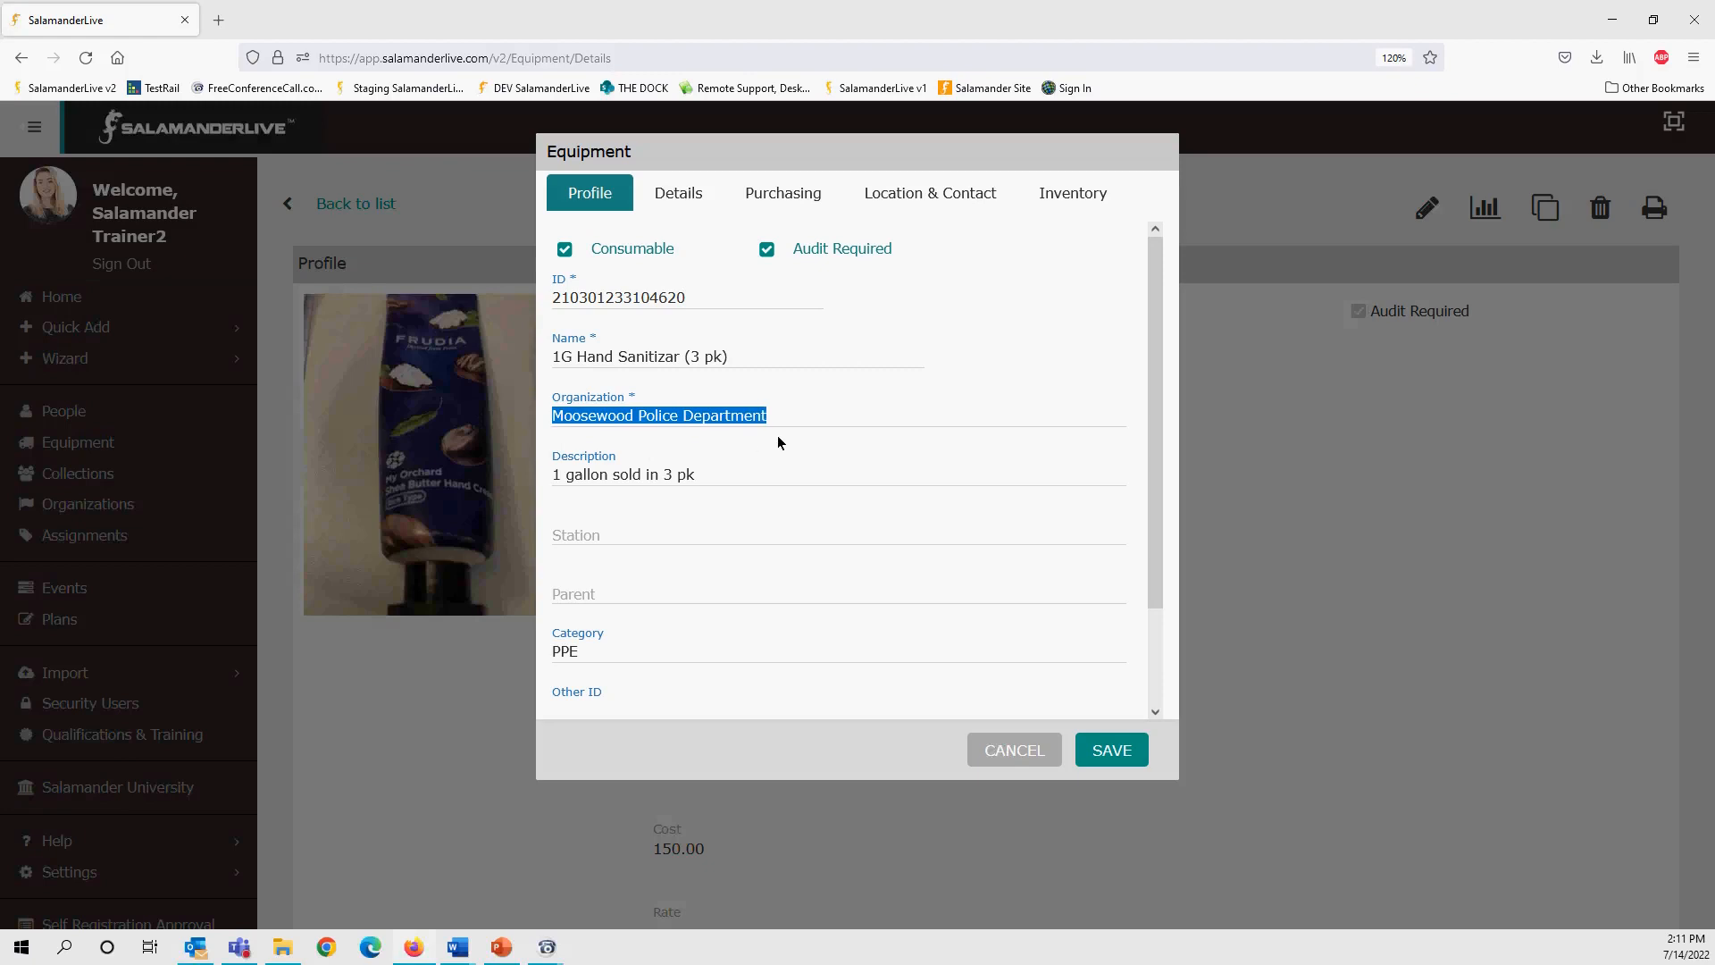
{"action": "type", "text": "mo"}
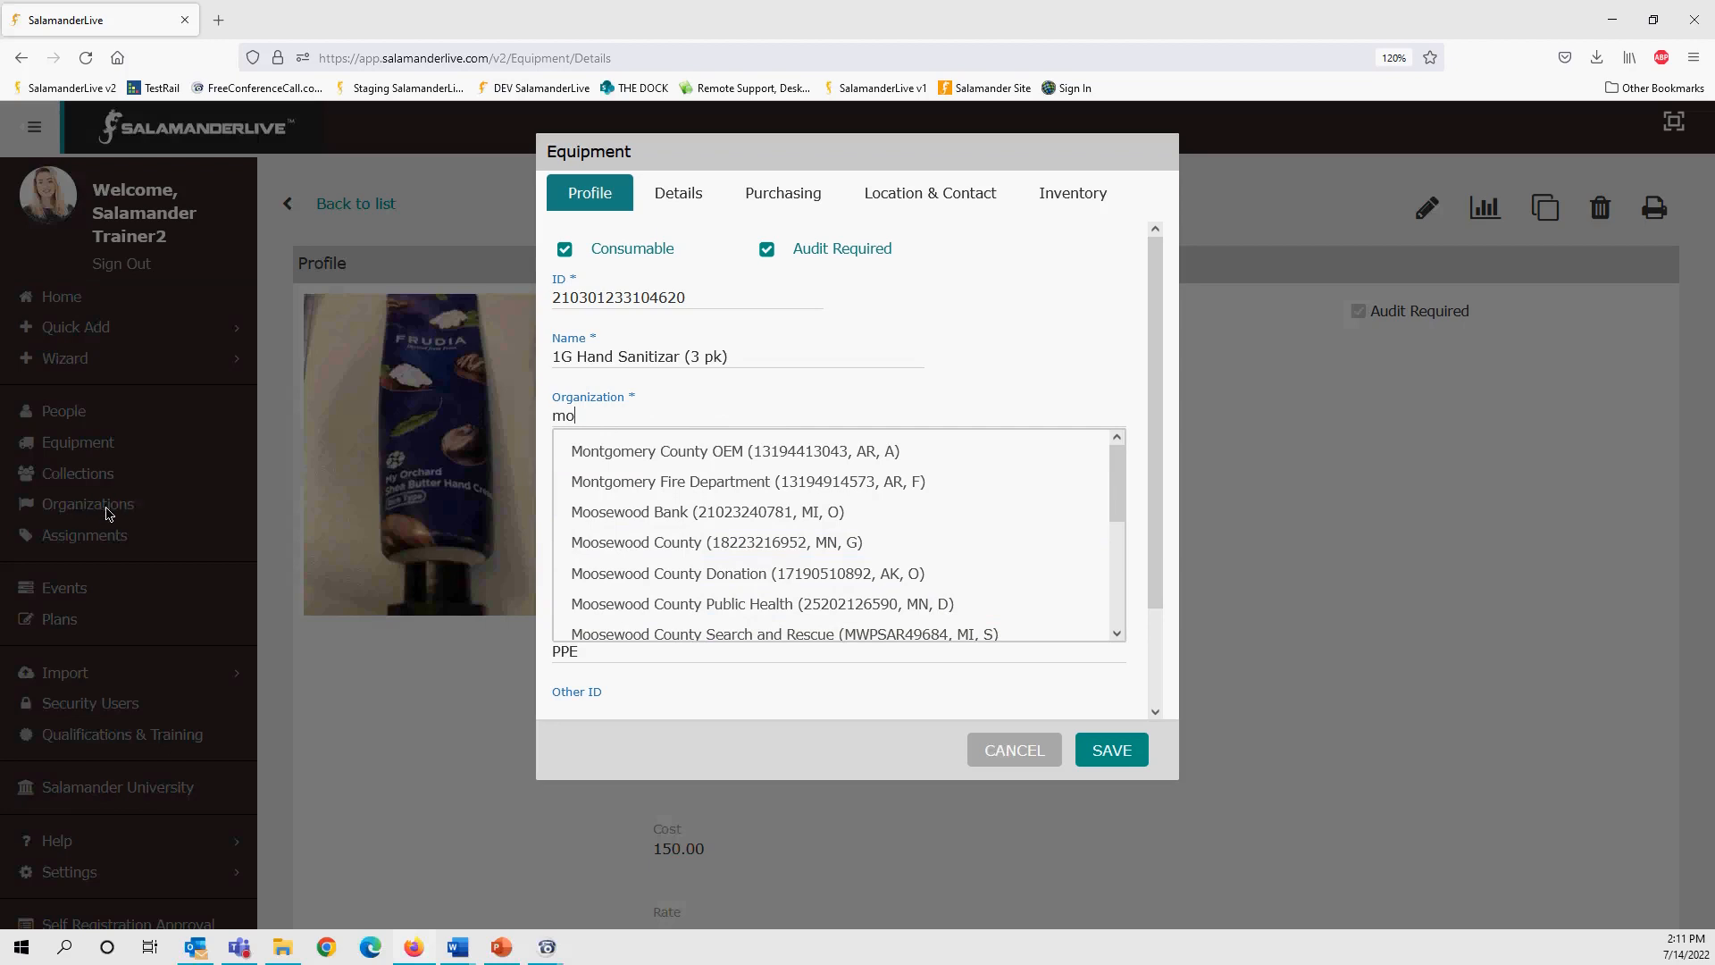
{"action": "left_click", "coordinate": [610, 556]}
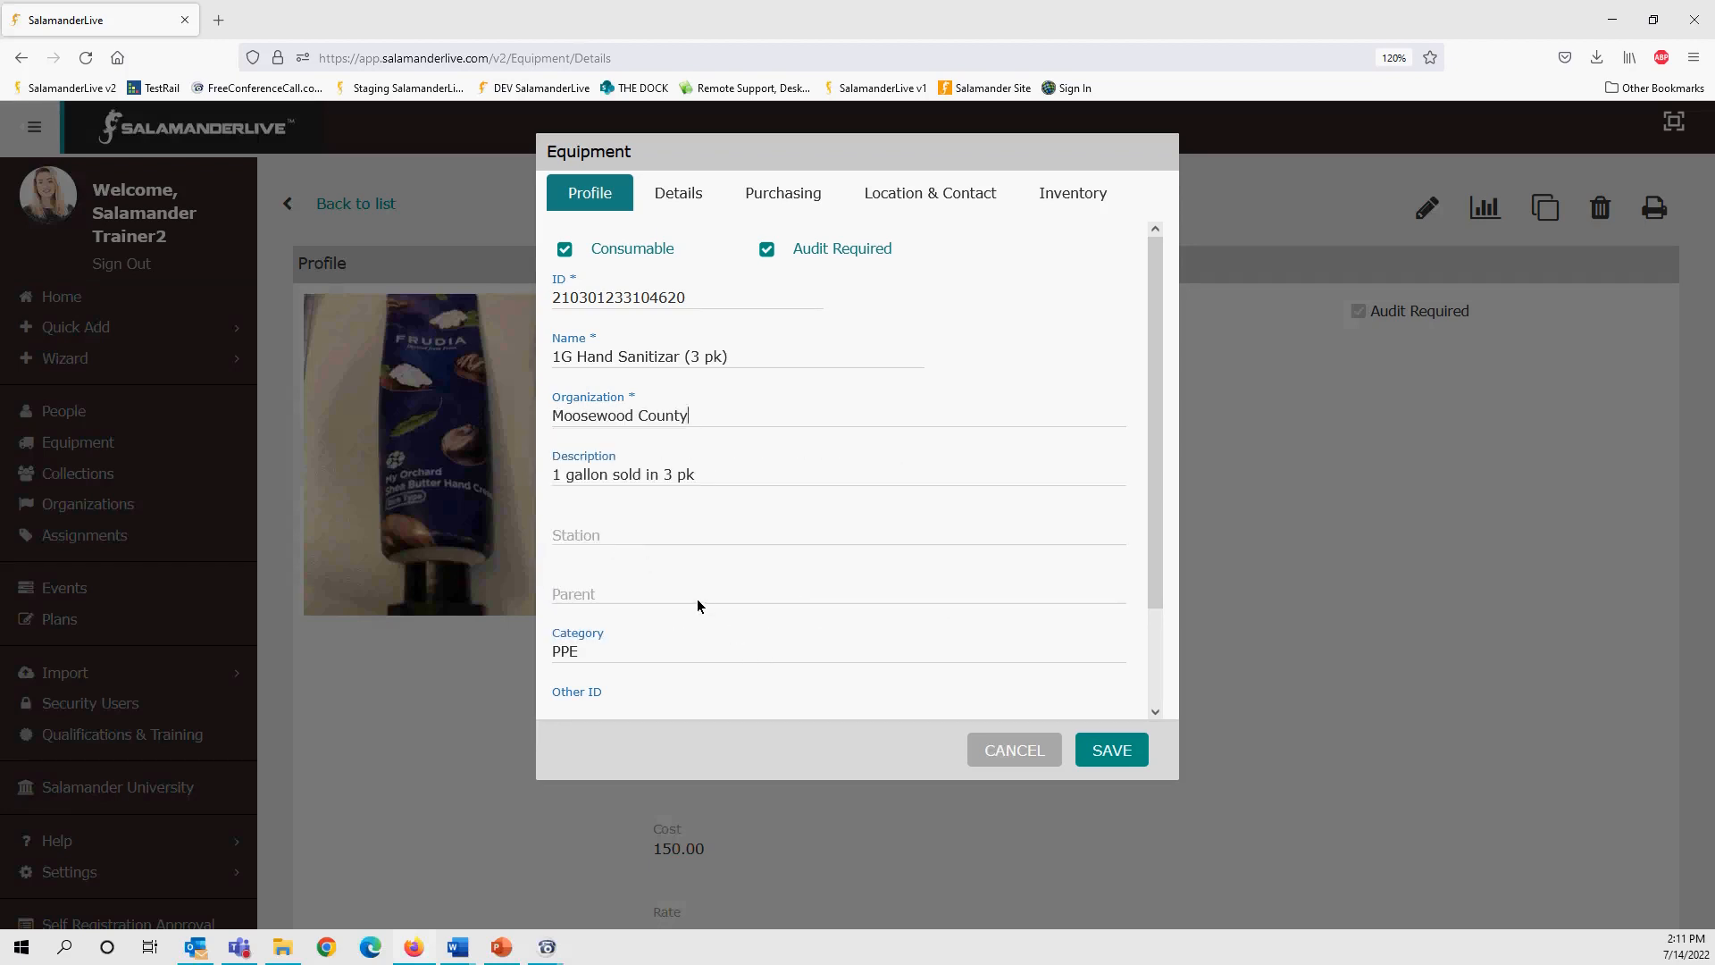
- Clear the equipment's category and select PPE from the available categories again
{"action": "scroll", "coordinate": [688, 581], "scroll_direction": "down", "scroll_amount": 2}
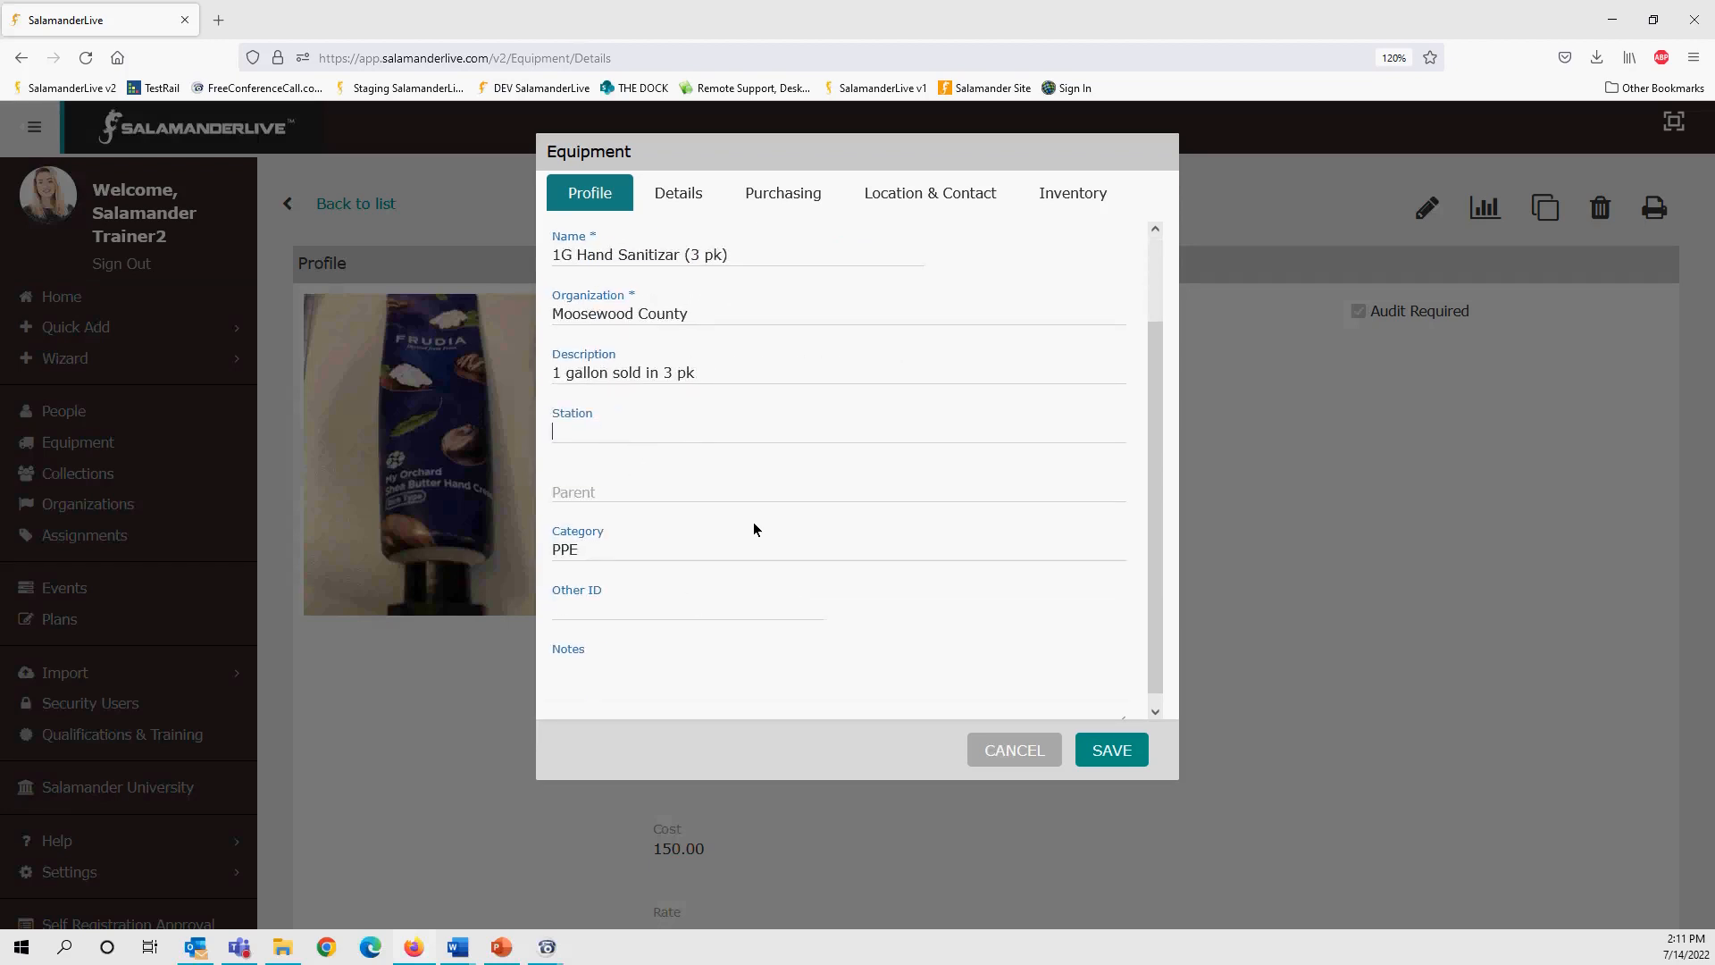
{"action": "left_click", "coordinate": [666, 496]}
{"action": "left_click", "coordinate": [643, 555]}
{"action": "key", "text": "BackSpace"}
{"action": "key", "text": "BackSpace"}
{"action": "key", "text": "BackSpace"}
{"action": "type", "text": "p"}
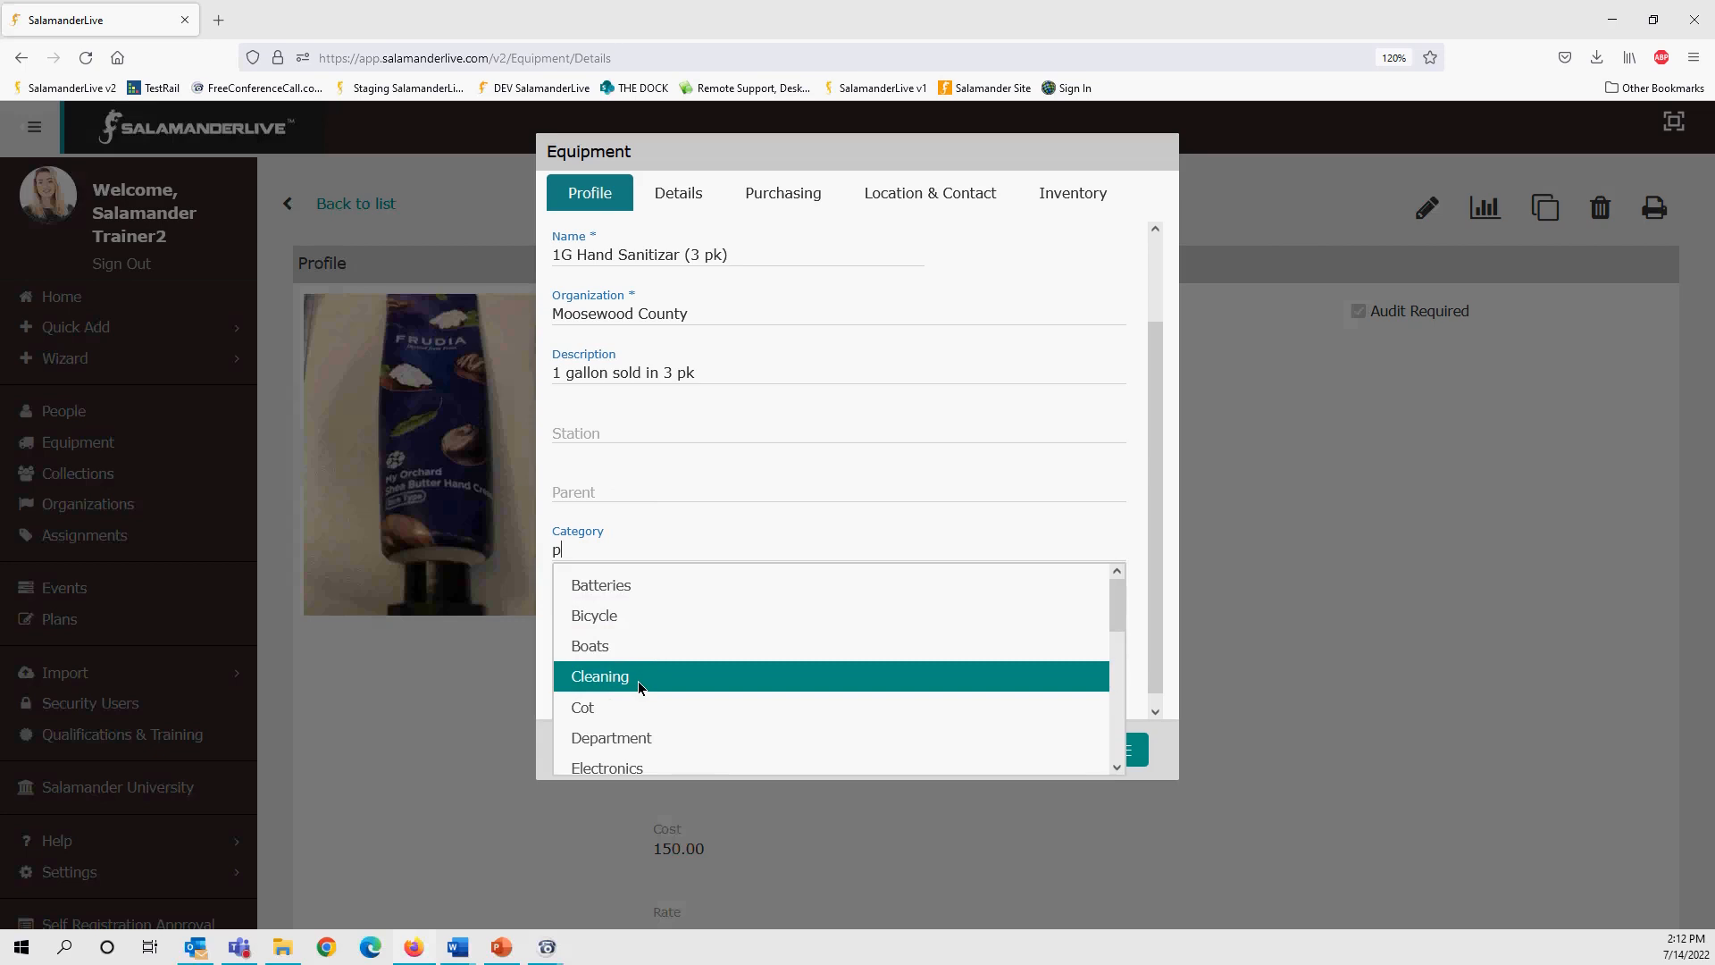
{"action": "scroll", "coordinate": [638, 681], "scroll_direction": "down", "scroll_amount": 5}
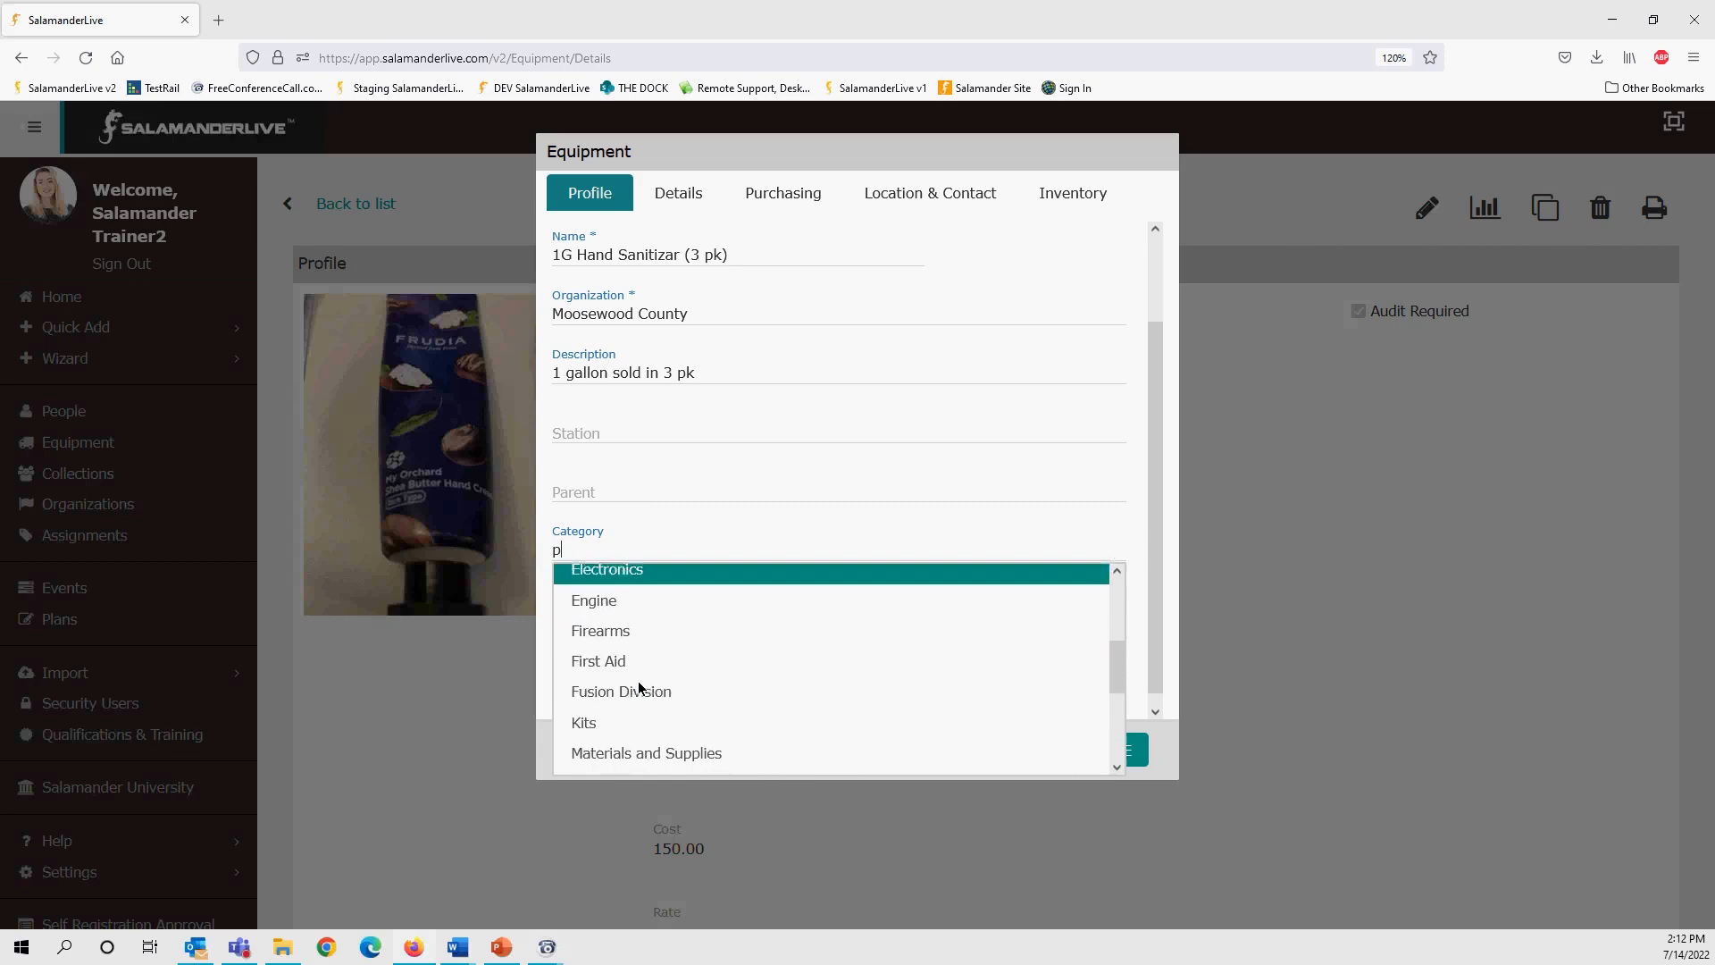
{"action": "scroll", "coordinate": [639, 686], "scroll_direction": "down", "scroll_amount": 3}
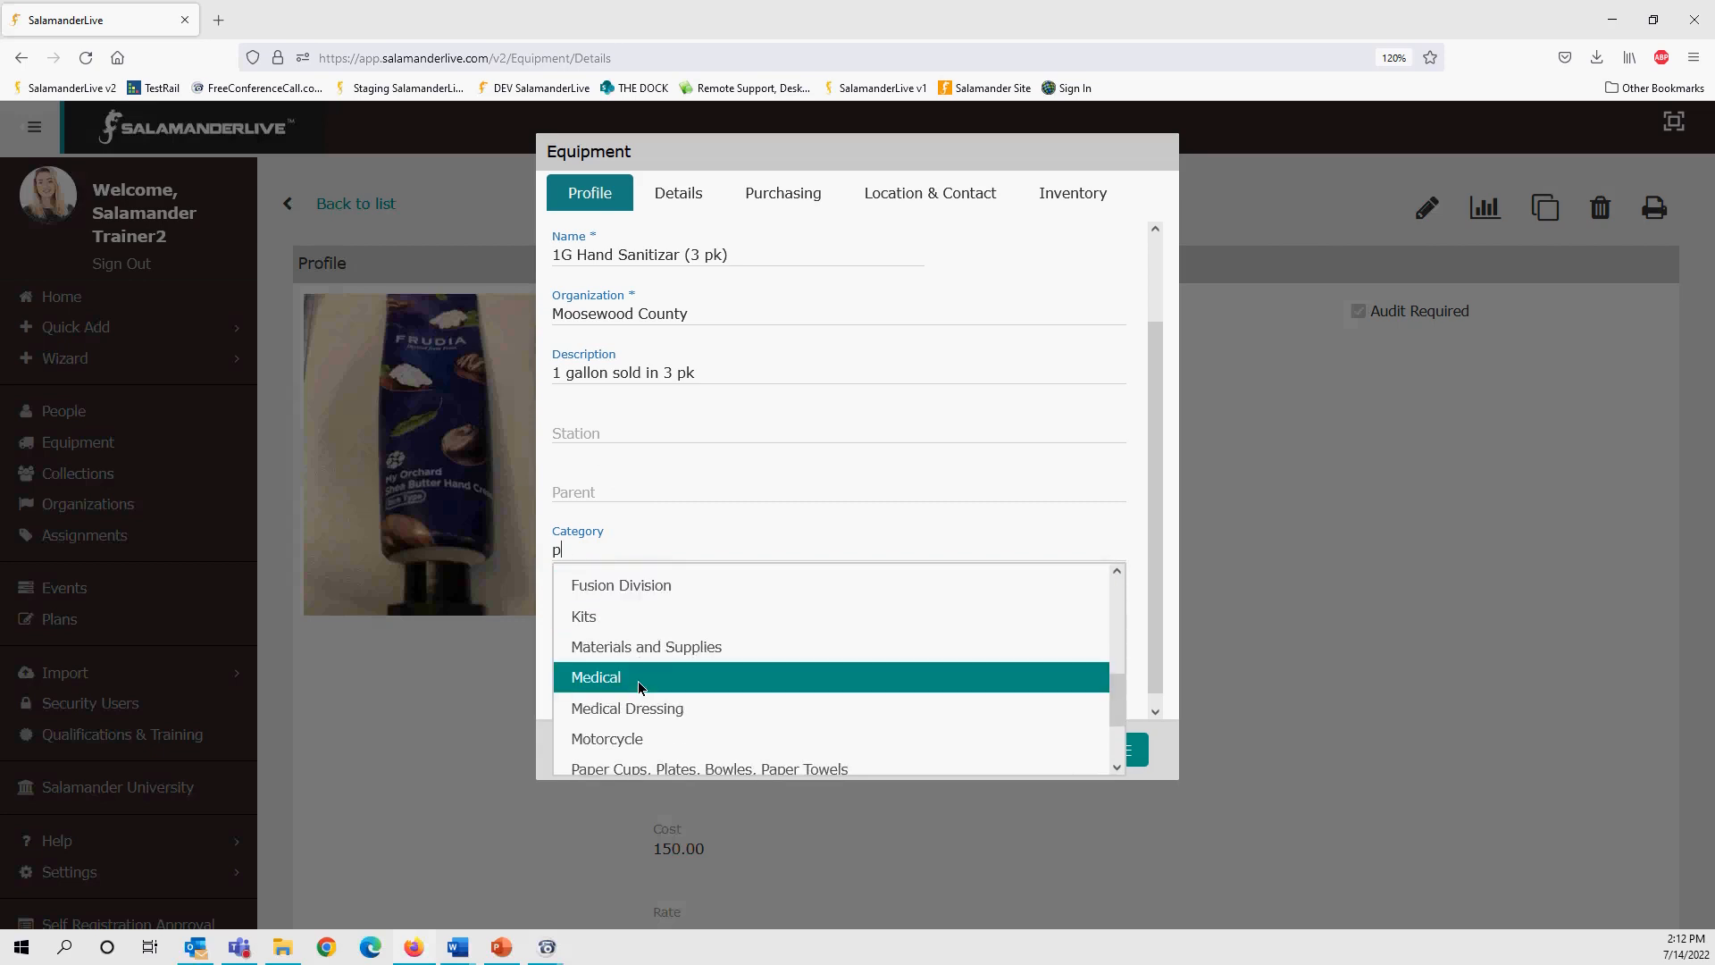
{"action": "scroll", "coordinate": [641, 681], "scroll_direction": "down", "scroll_amount": 3}
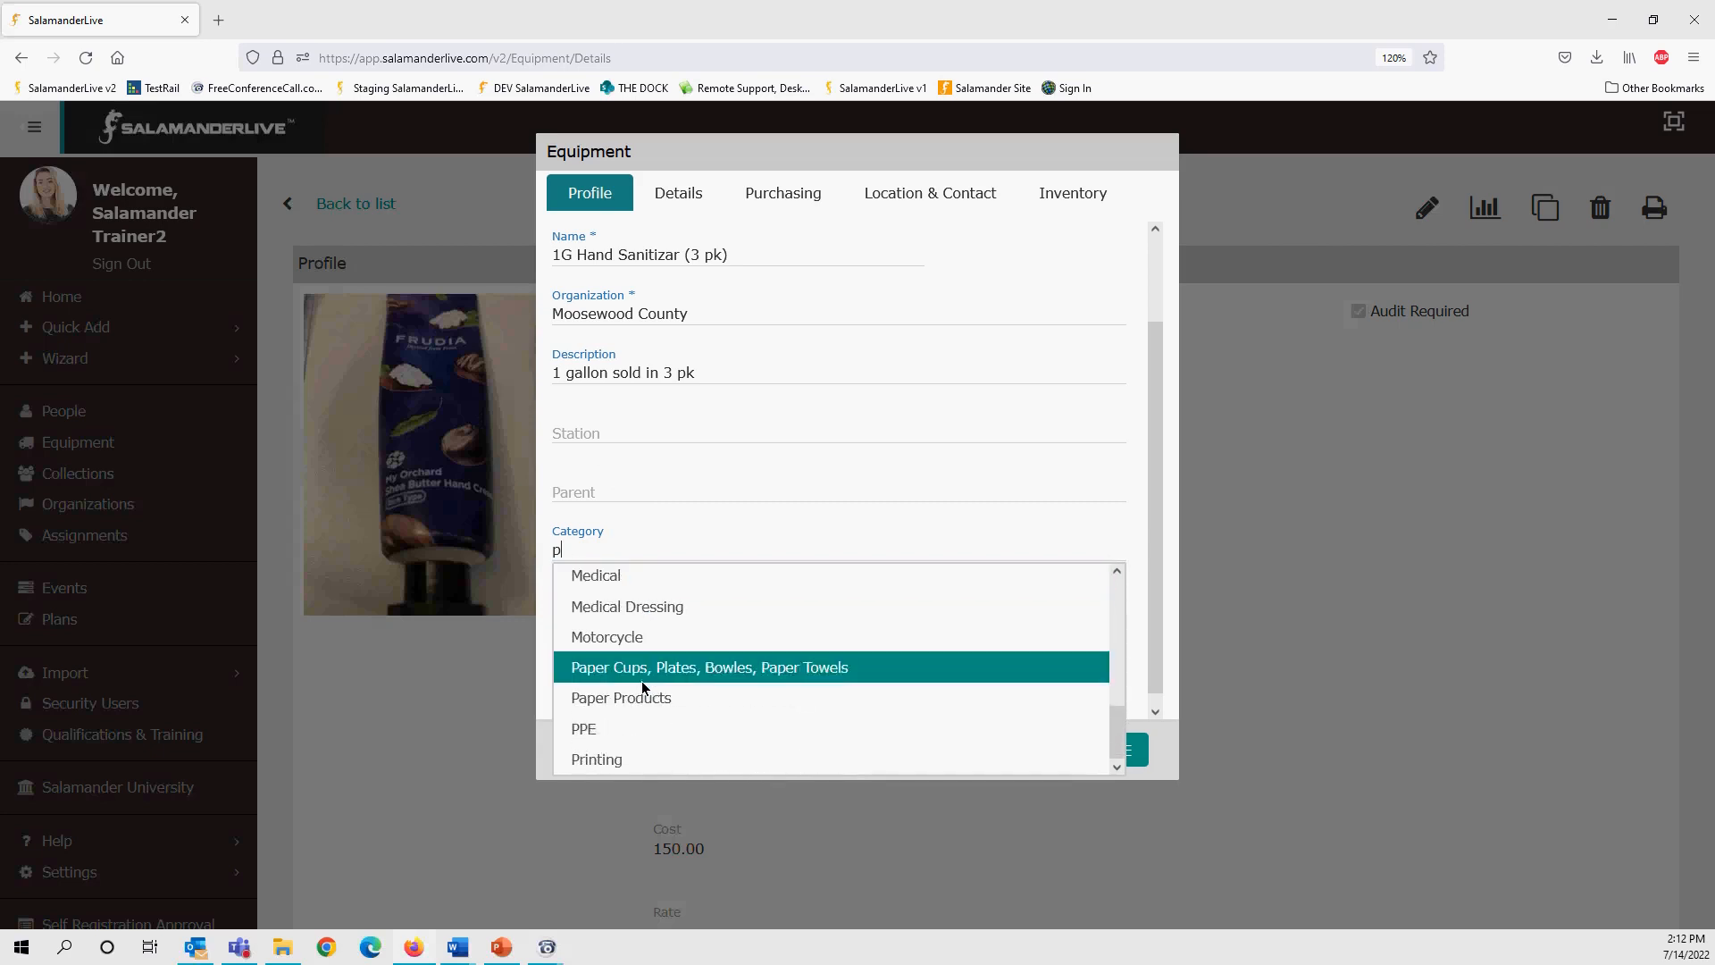
{"action": "left_click", "coordinate": [636, 729]}
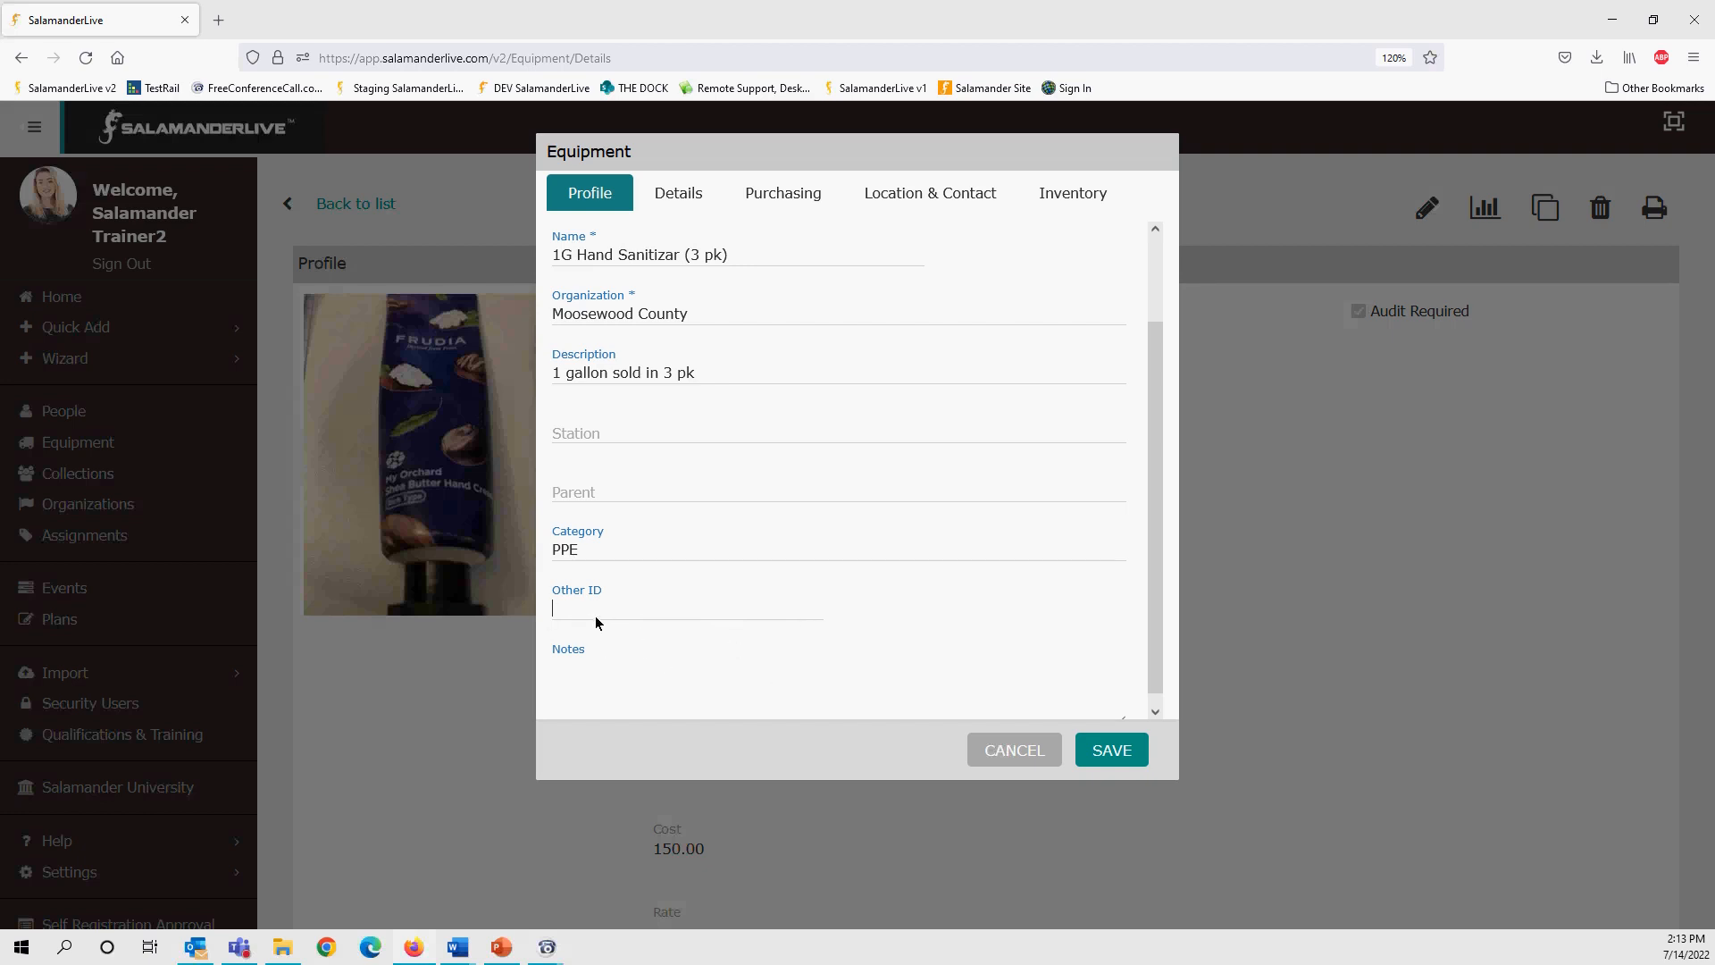
- Examine the item's notes, details, purchasing, and location and contact fields
{"action": "scroll", "coordinate": [597, 614], "scroll_direction": "down", "scroll_amount": 1}
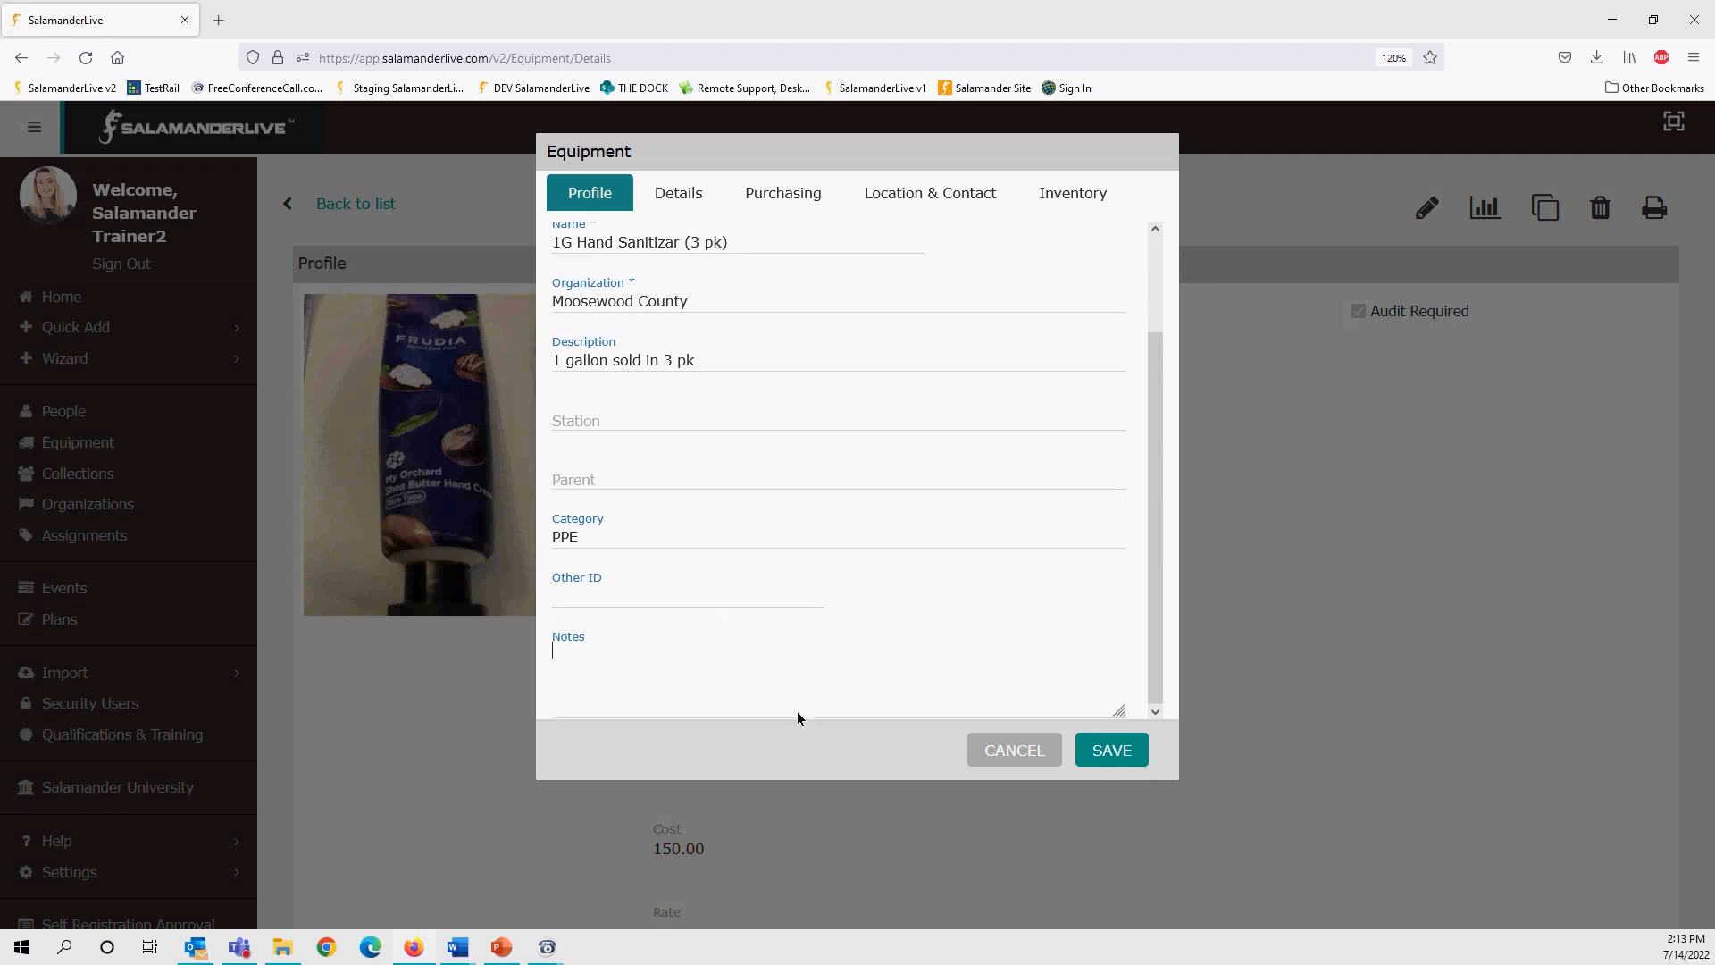
{"action": "left_click", "coordinate": [851, 690]}
{"action": "left_click", "coordinate": [702, 197]}
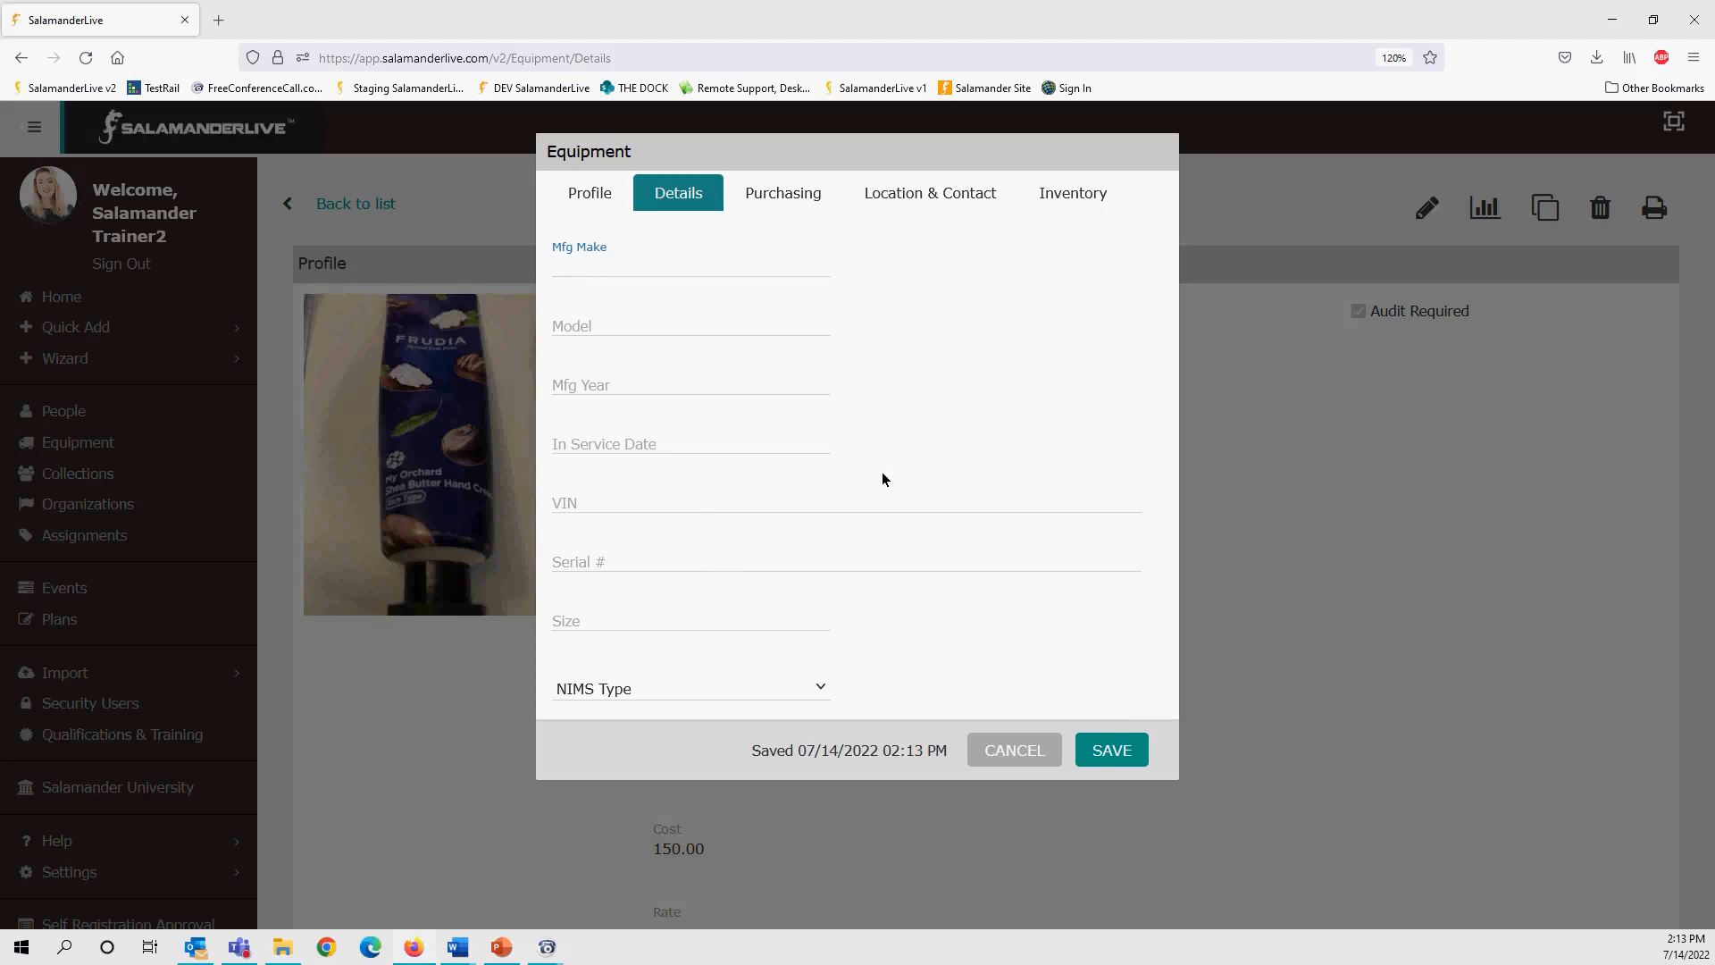
{"action": "left_click", "coordinate": [814, 204]}
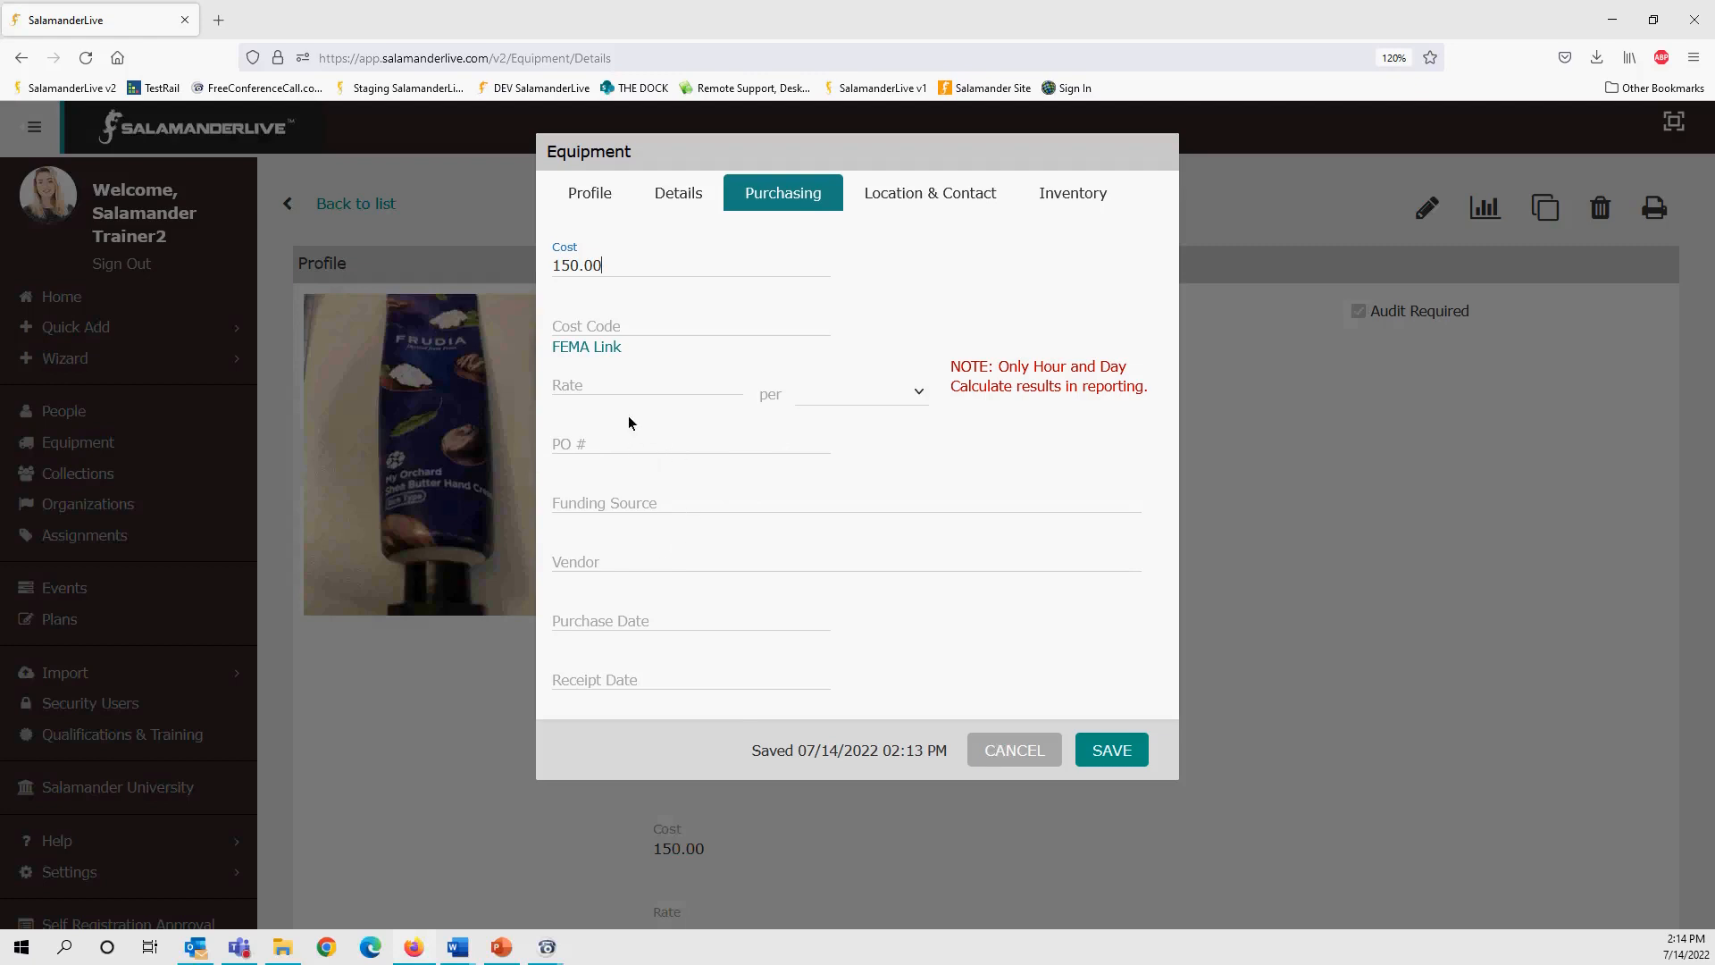
{"action": "left_click", "coordinate": [587, 206]}
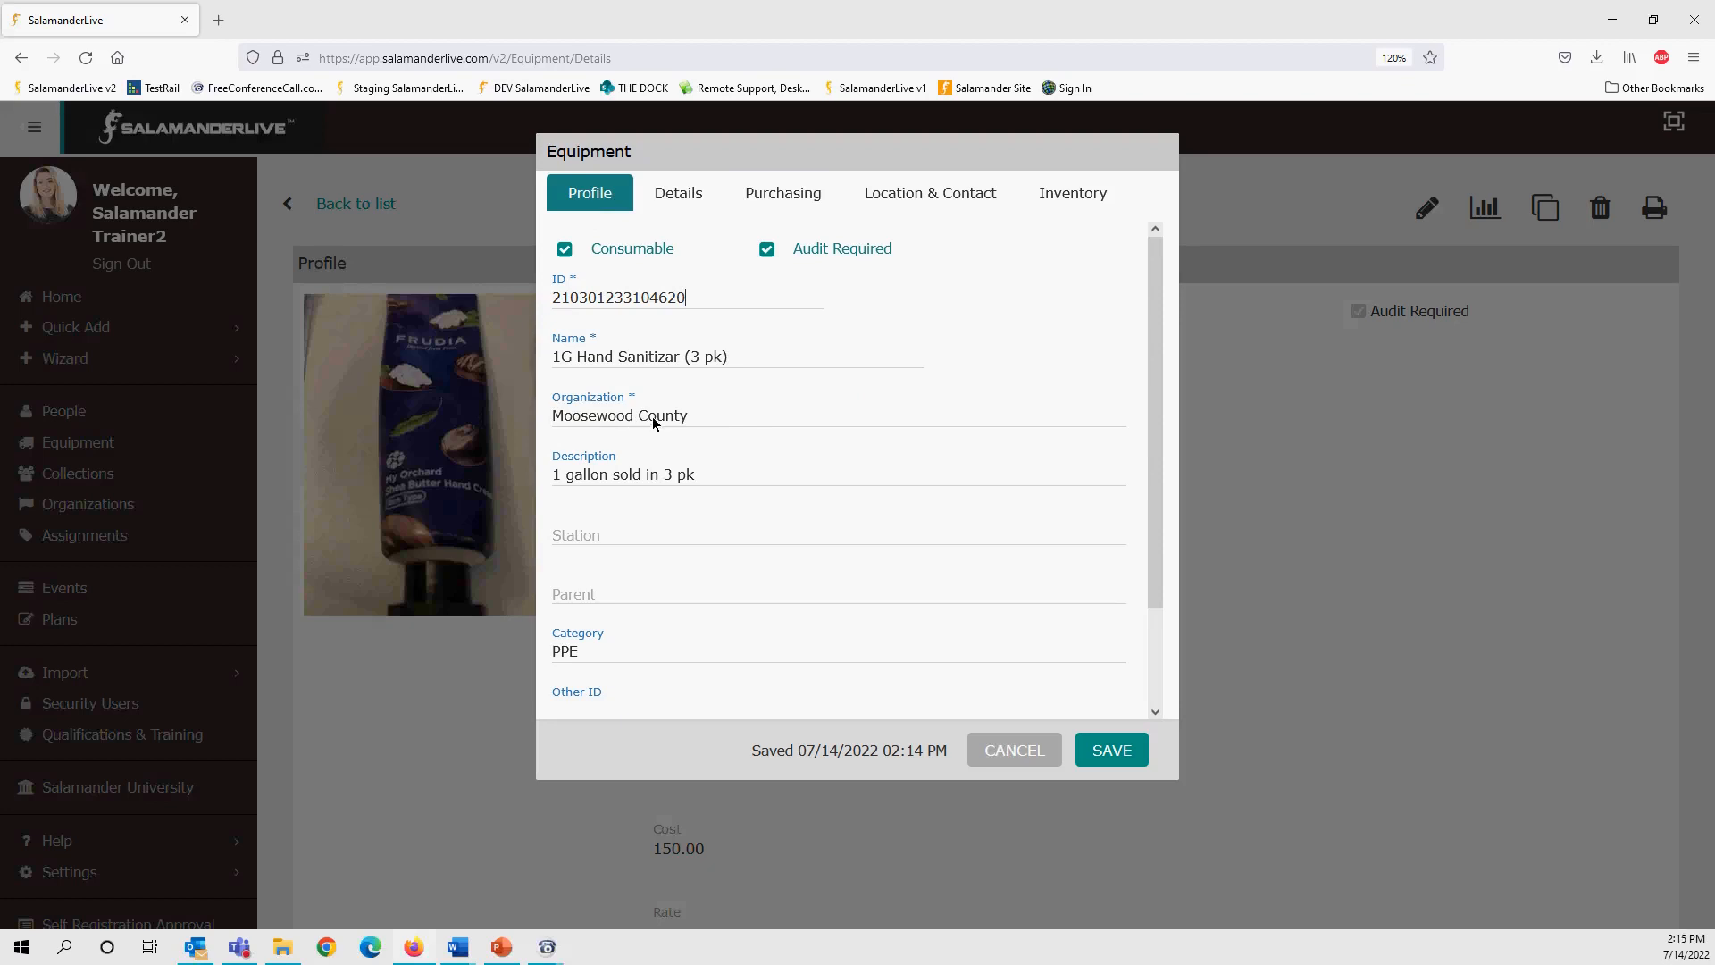
{"action": "left_click", "coordinate": [698, 196]}
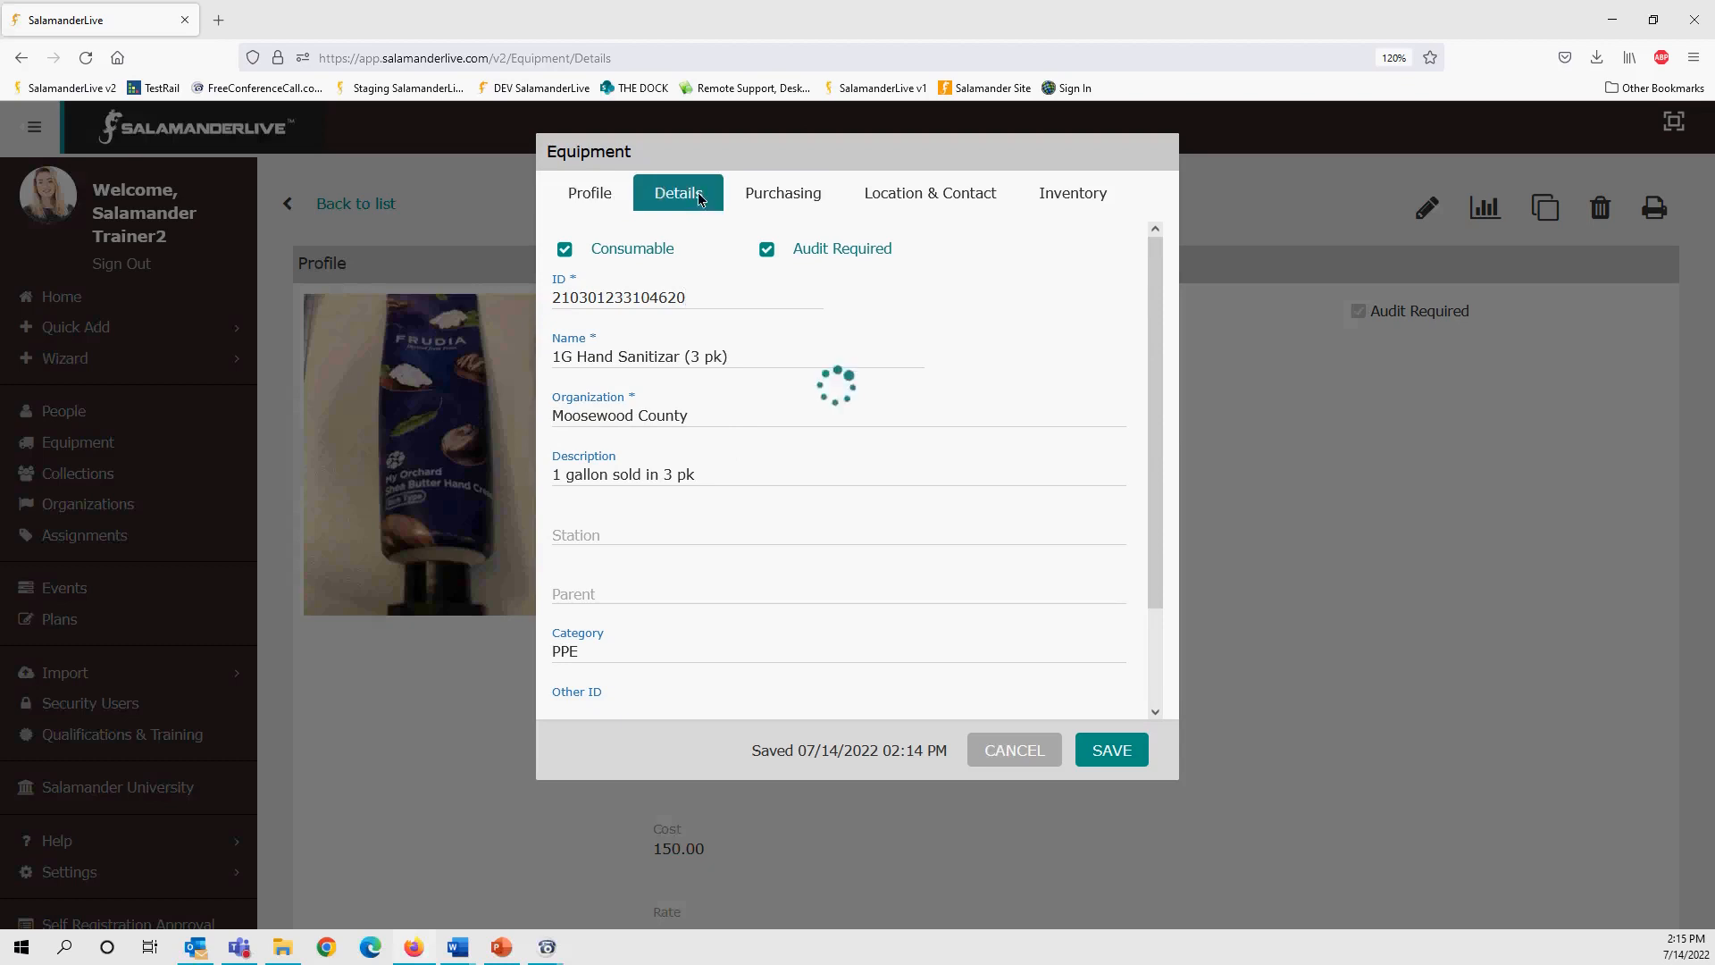
{"action": "left_click", "coordinate": [796, 187]}
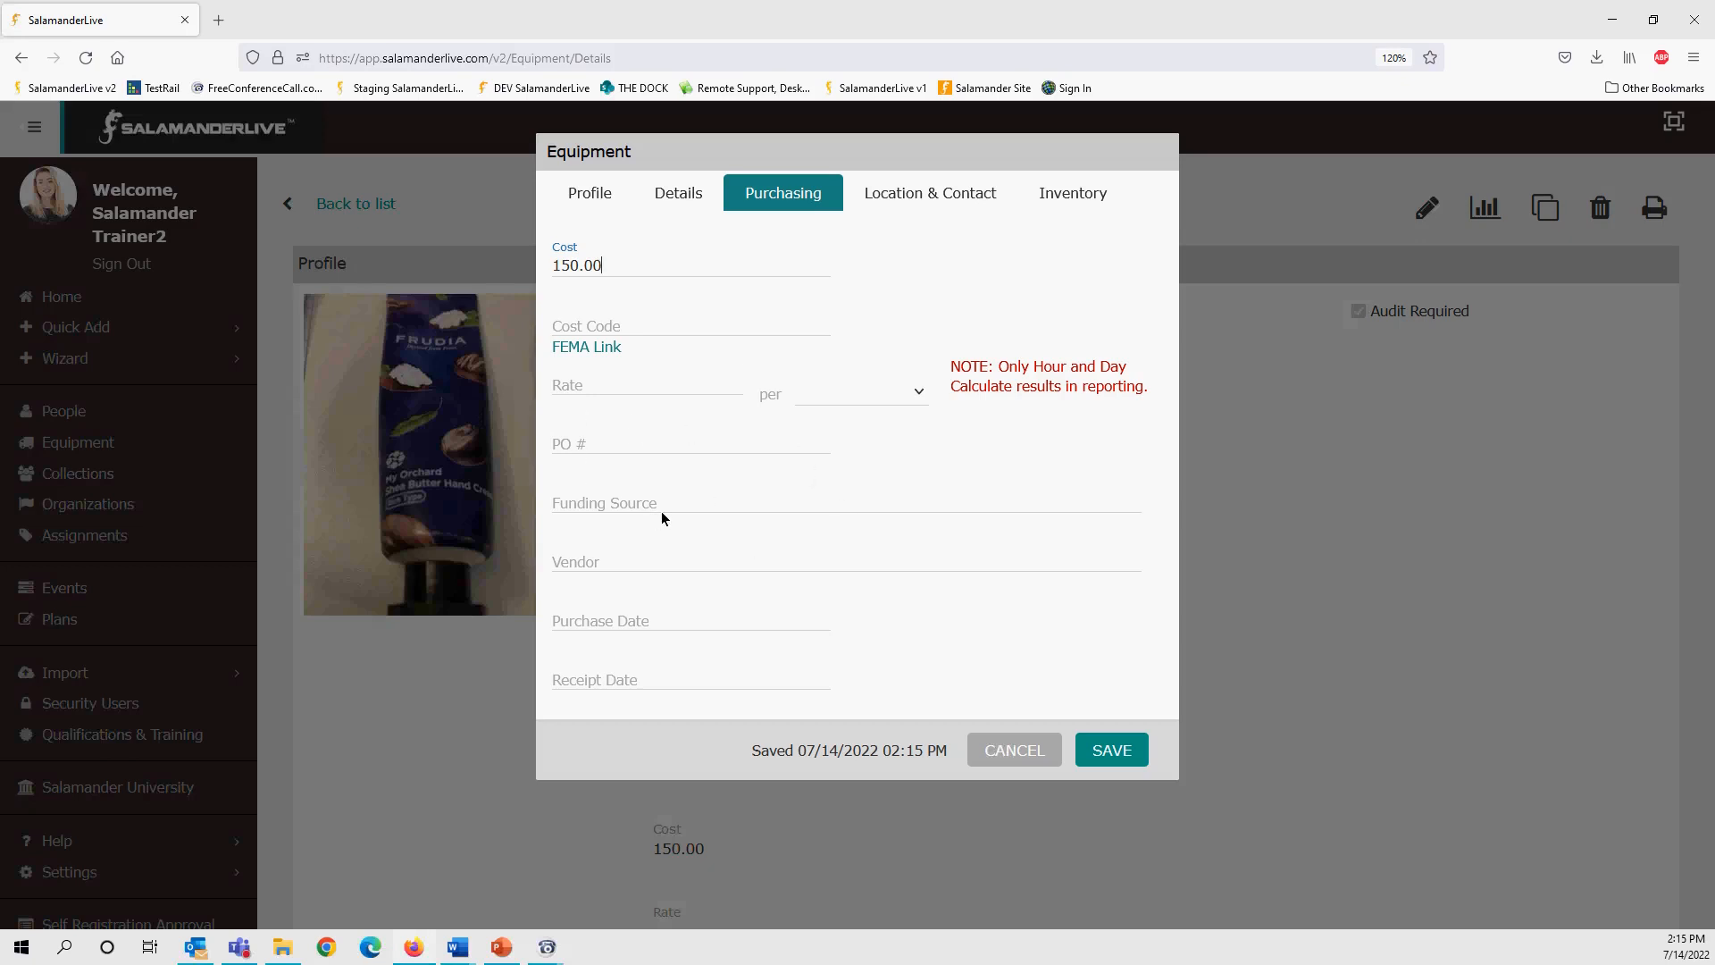
{"action": "left_click", "coordinate": [965, 188]}
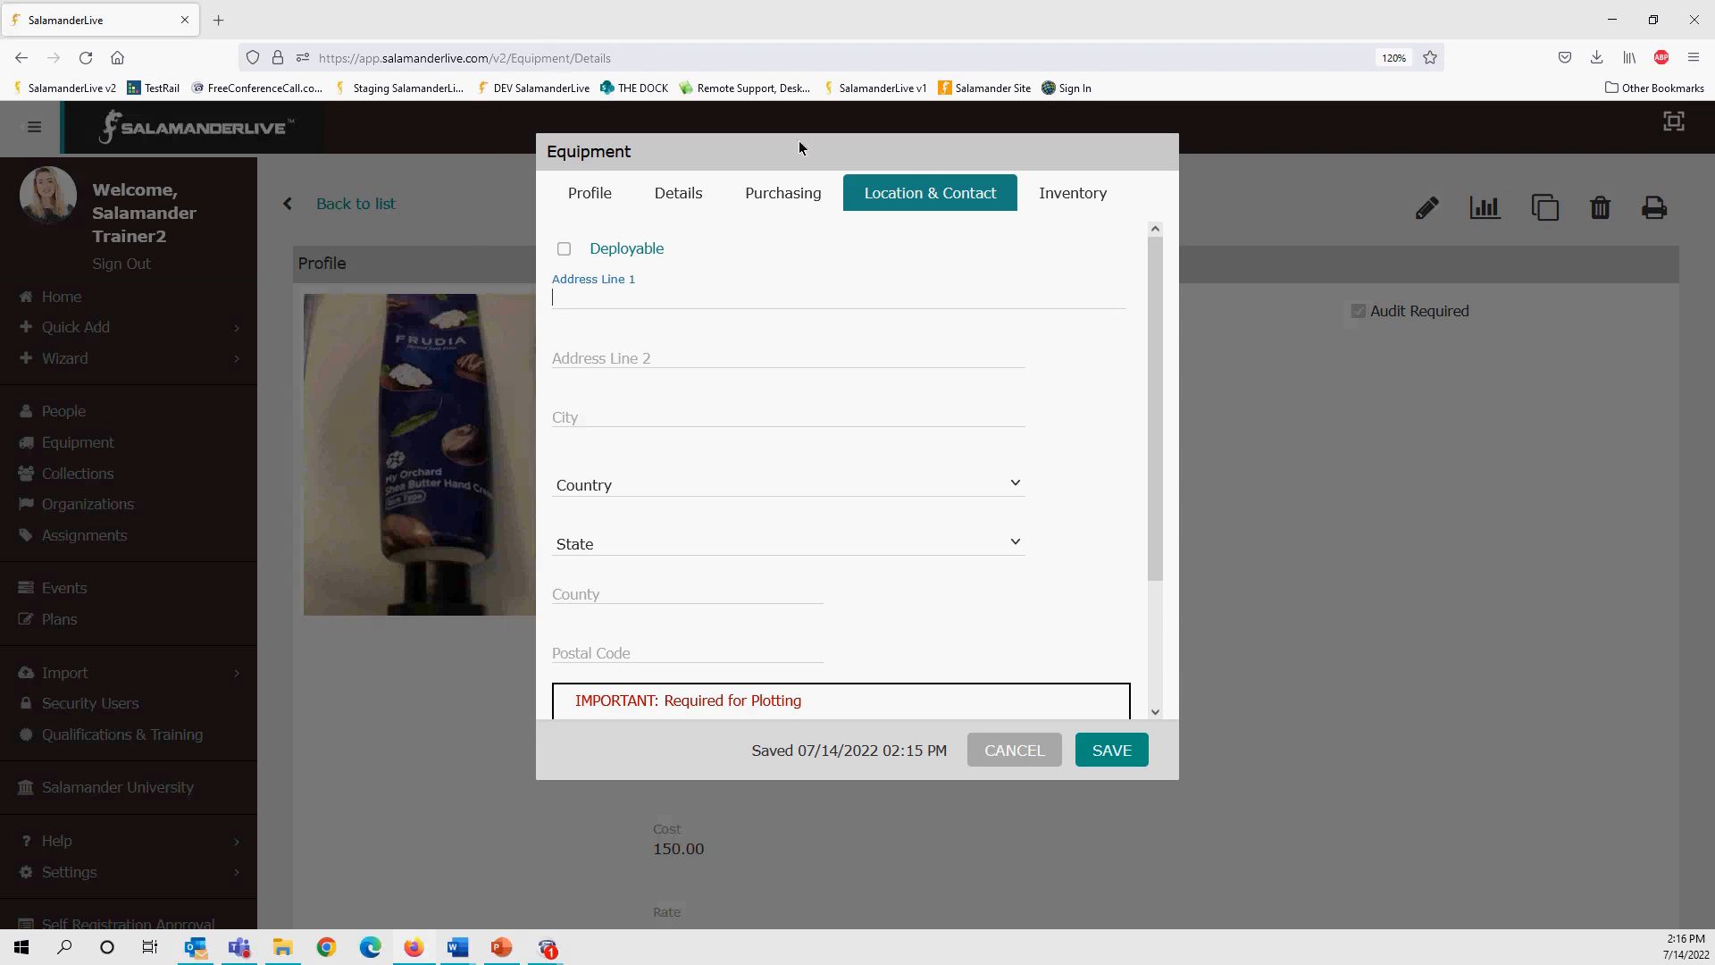
{"action": "left_click", "coordinate": [775, 194]}
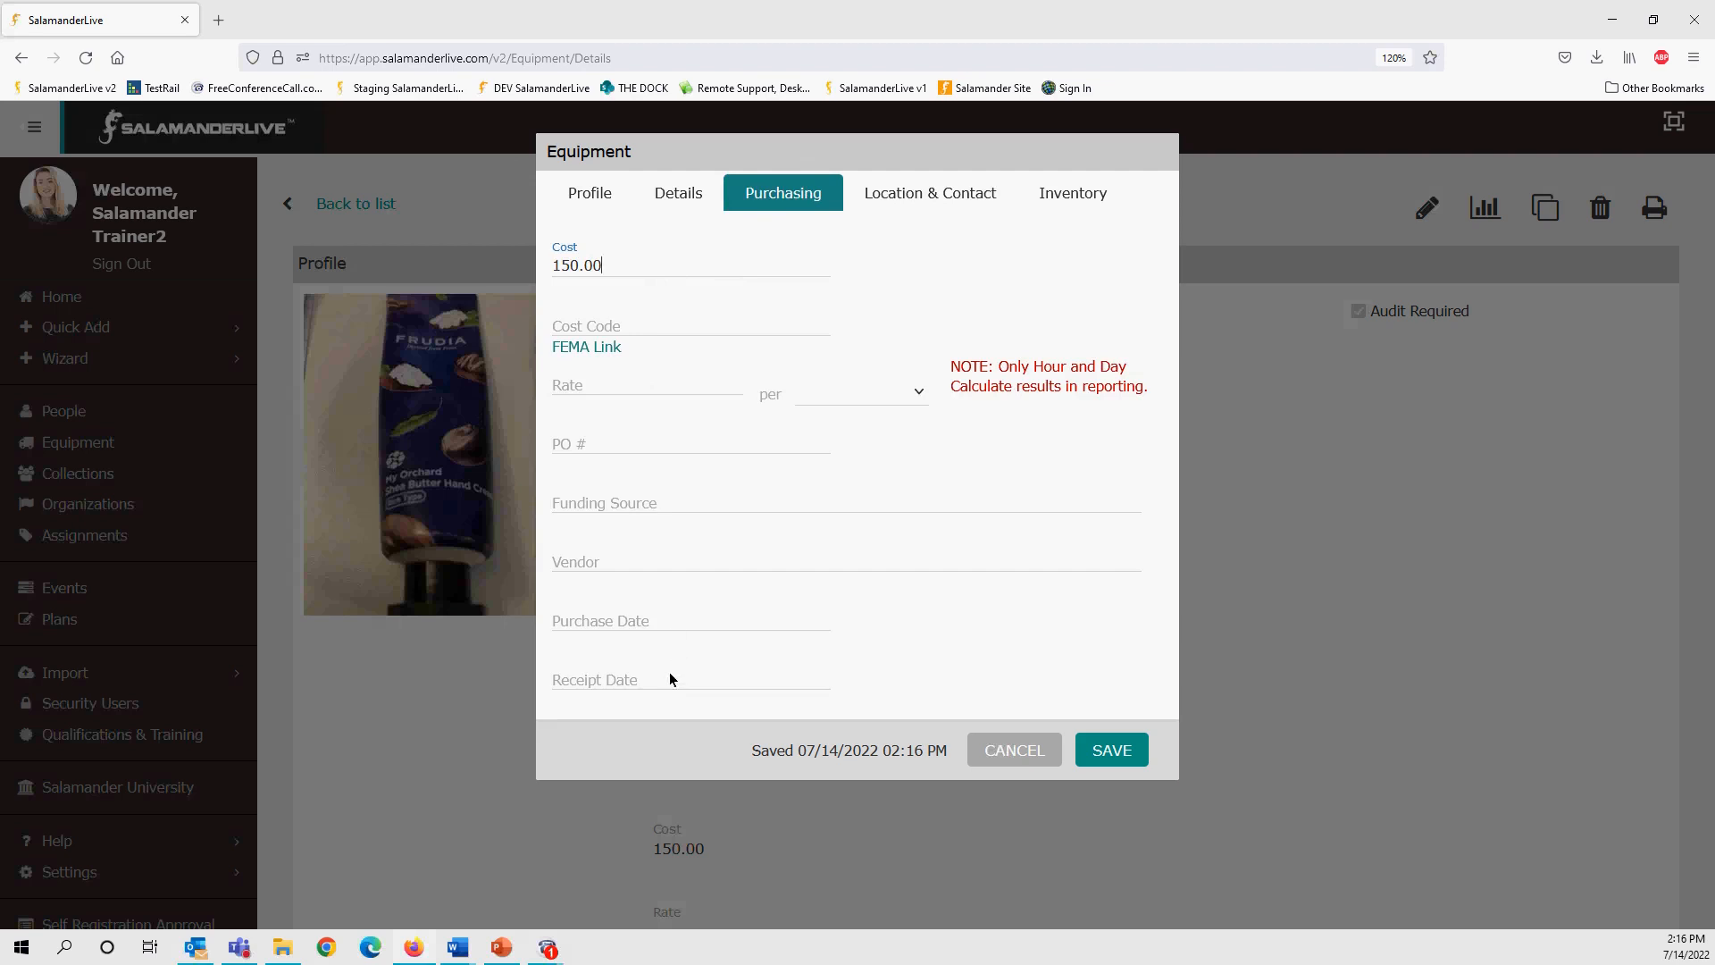
{"action": "left_click", "coordinate": [955, 197]}
{"action": "scroll", "coordinate": [964, 362], "scroll_direction": "down", "scroll_amount": 3}
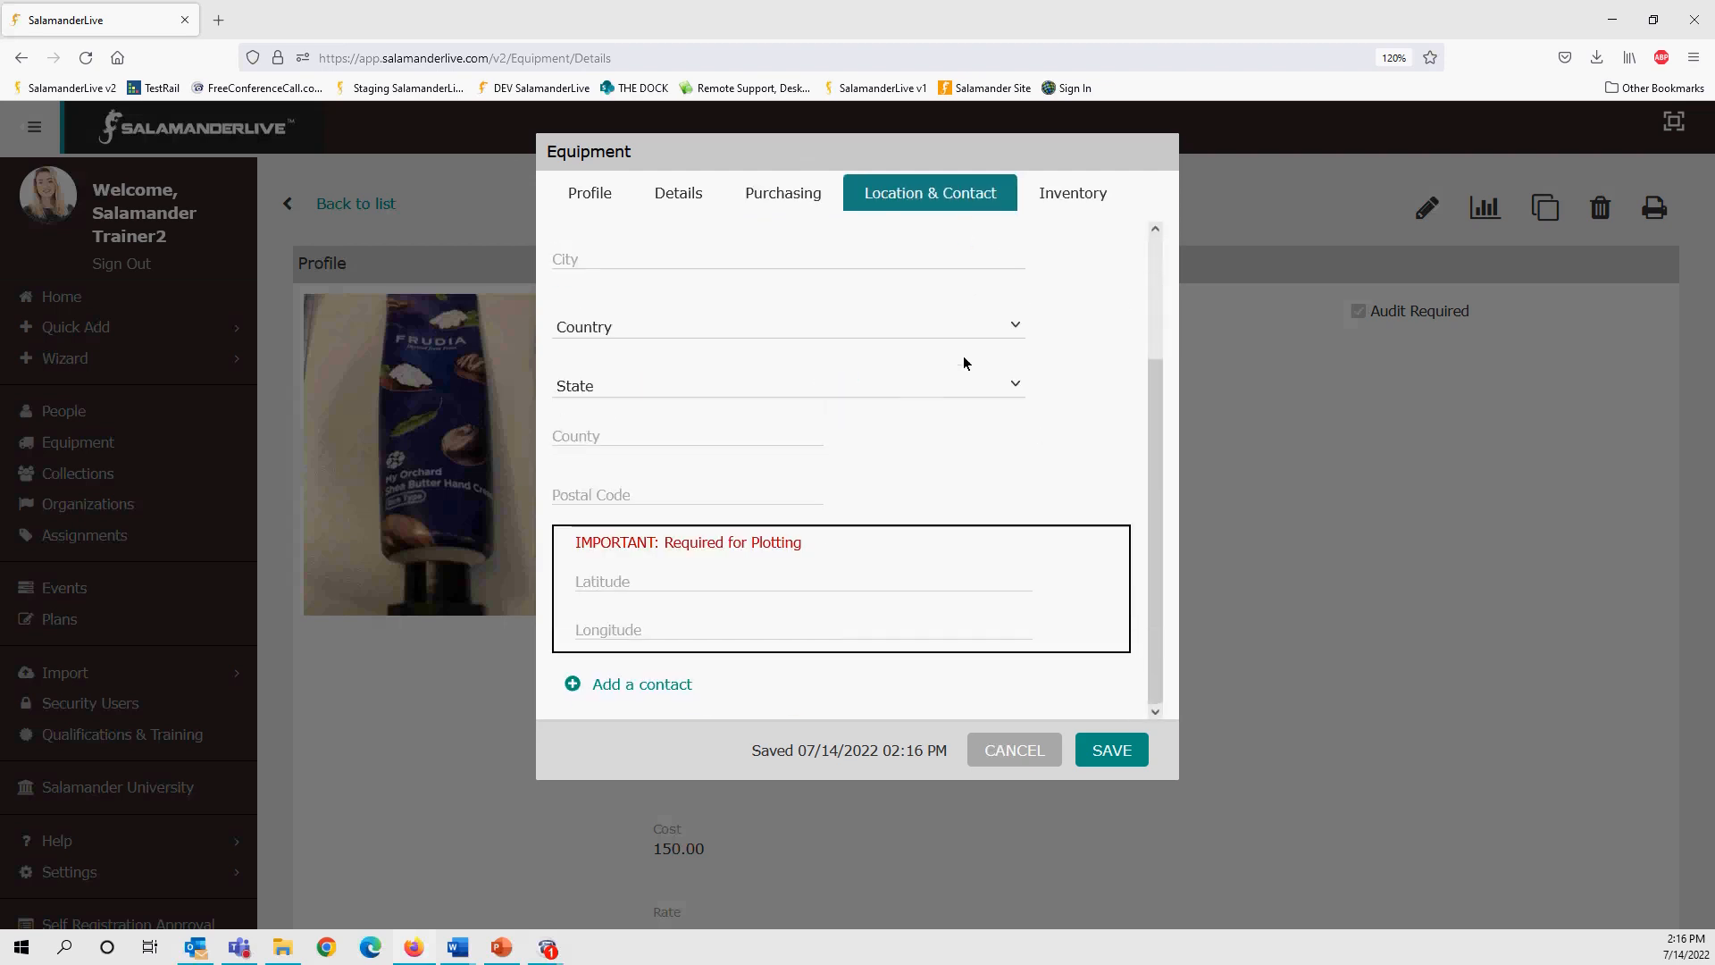
{"action": "scroll", "coordinate": [963, 358], "scroll_direction": "up", "scroll_amount": 3}
- Mark the item as deployable, add a blank contact entry to see the required fields, and clear the Deployable option again
{"action": "left_click", "coordinate": [564, 250]}
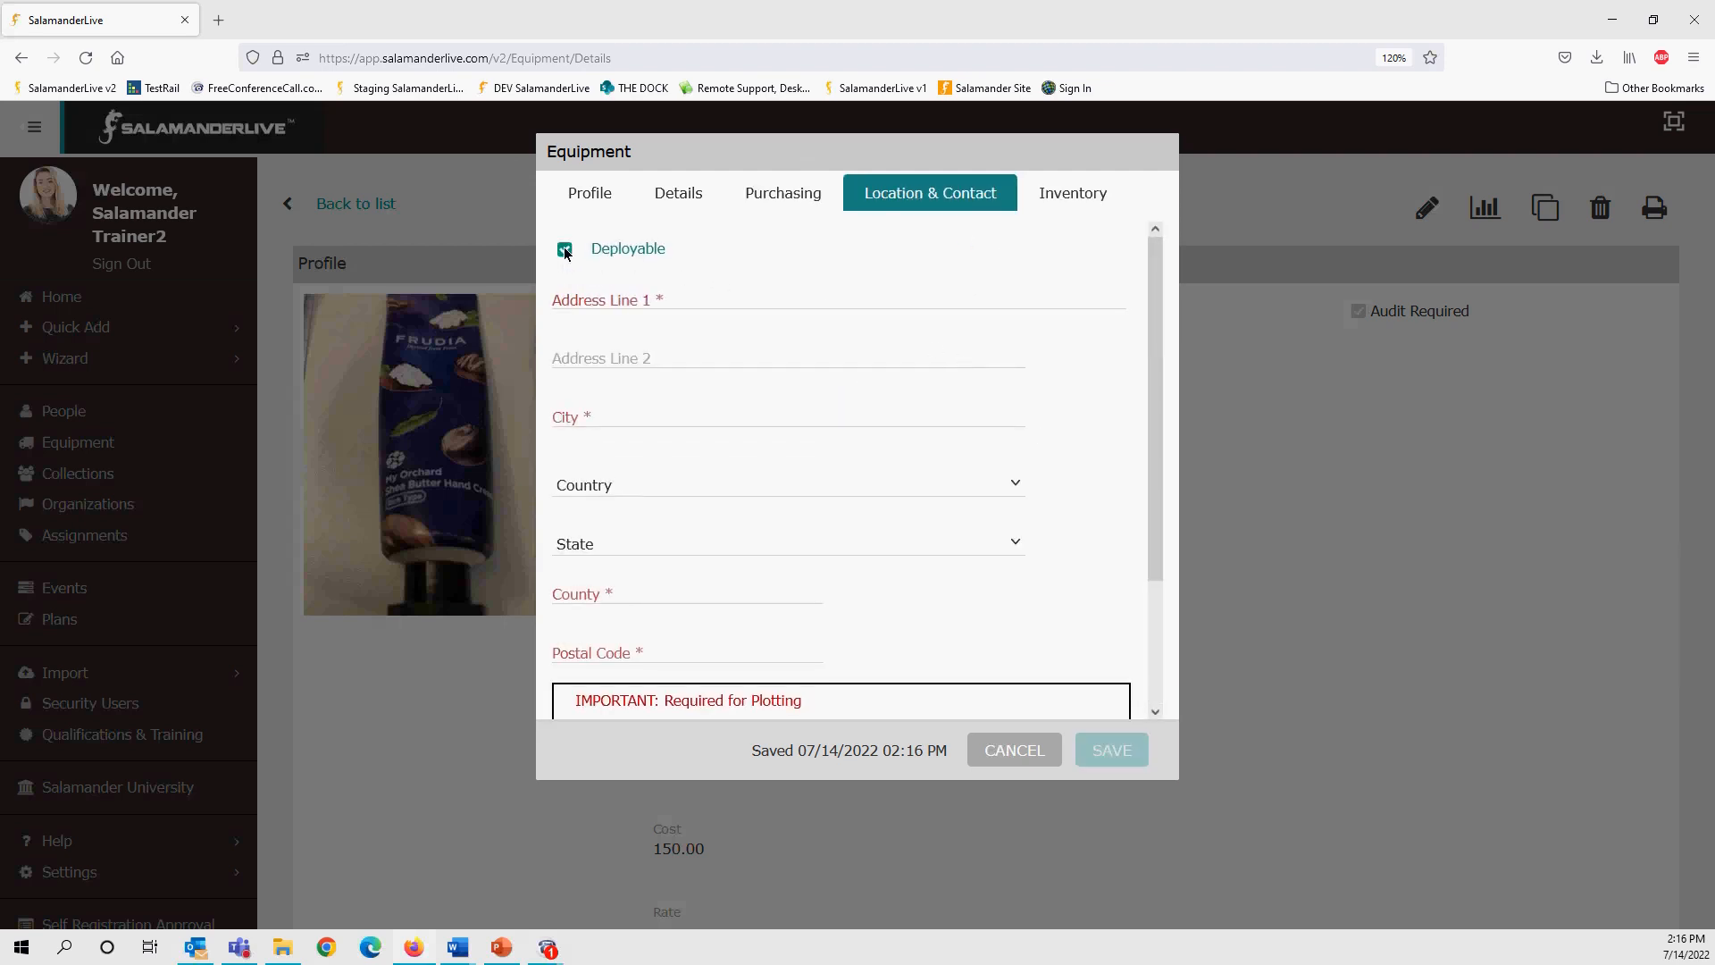
{"action": "scroll", "coordinate": [636, 335], "scroll_direction": "down", "scroll_amount": 3}
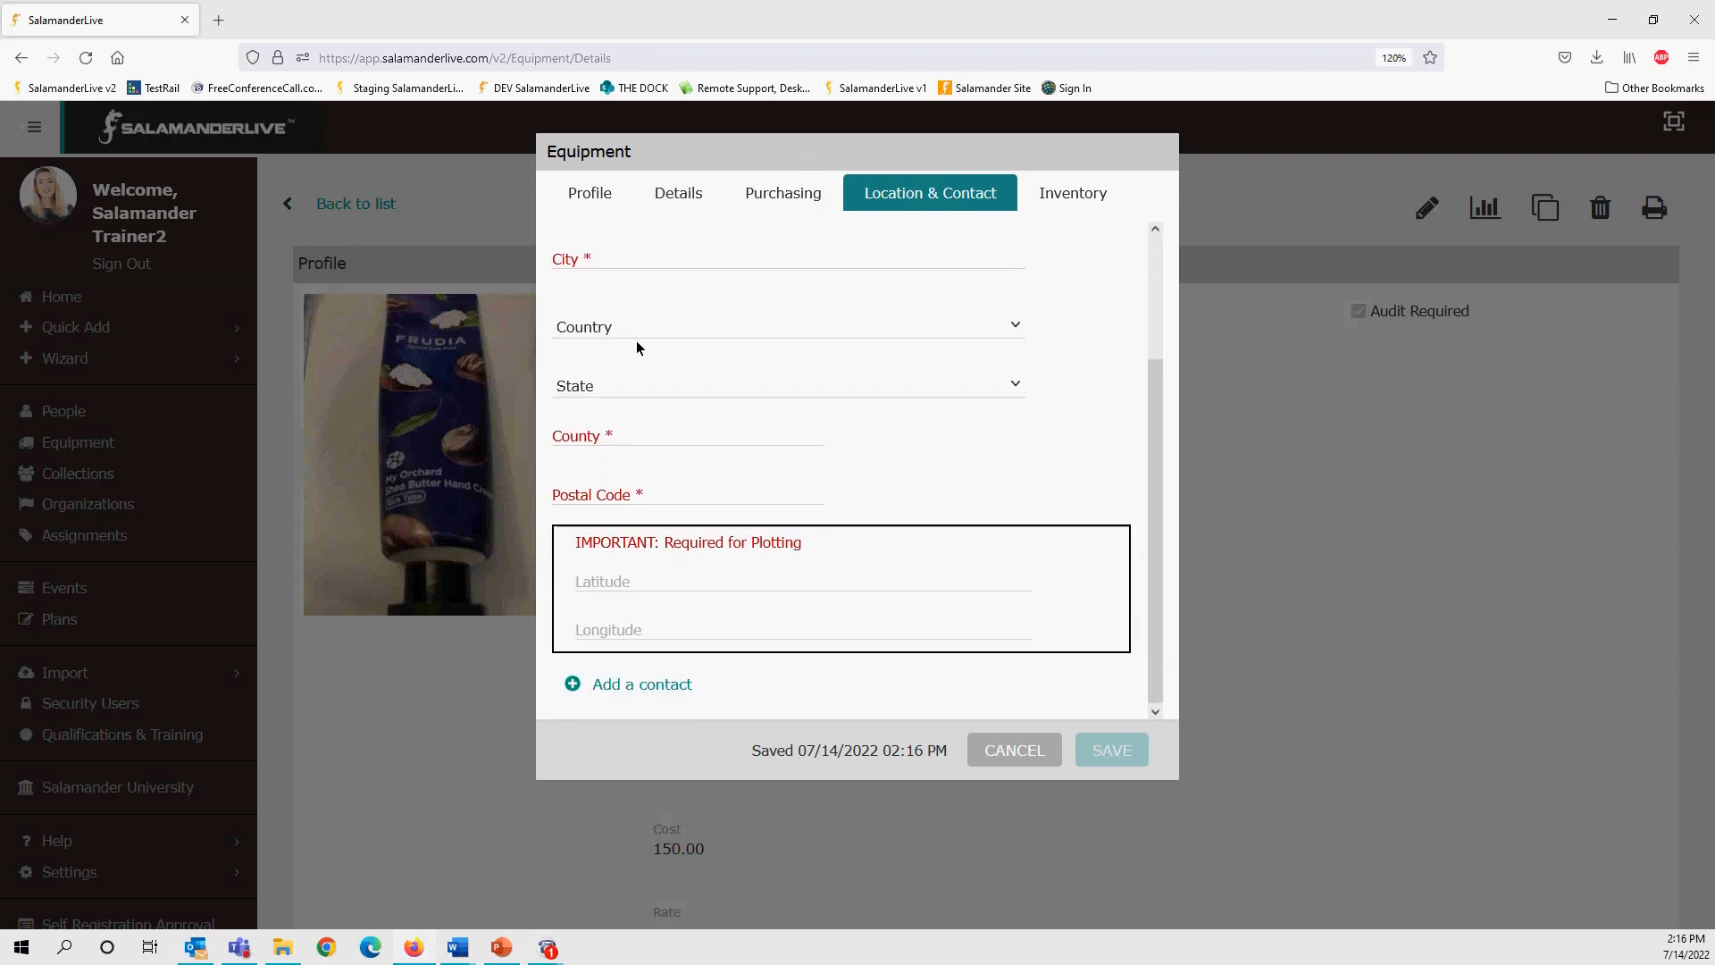
{"action": "scroll", "coordinate": [643, 358], "scroll_direction": "up", "scroll_amount": 2}
{"action": "scroll", "coordinate": [649, 369], "scroll_direction": "down", "scroll_amount": 2}
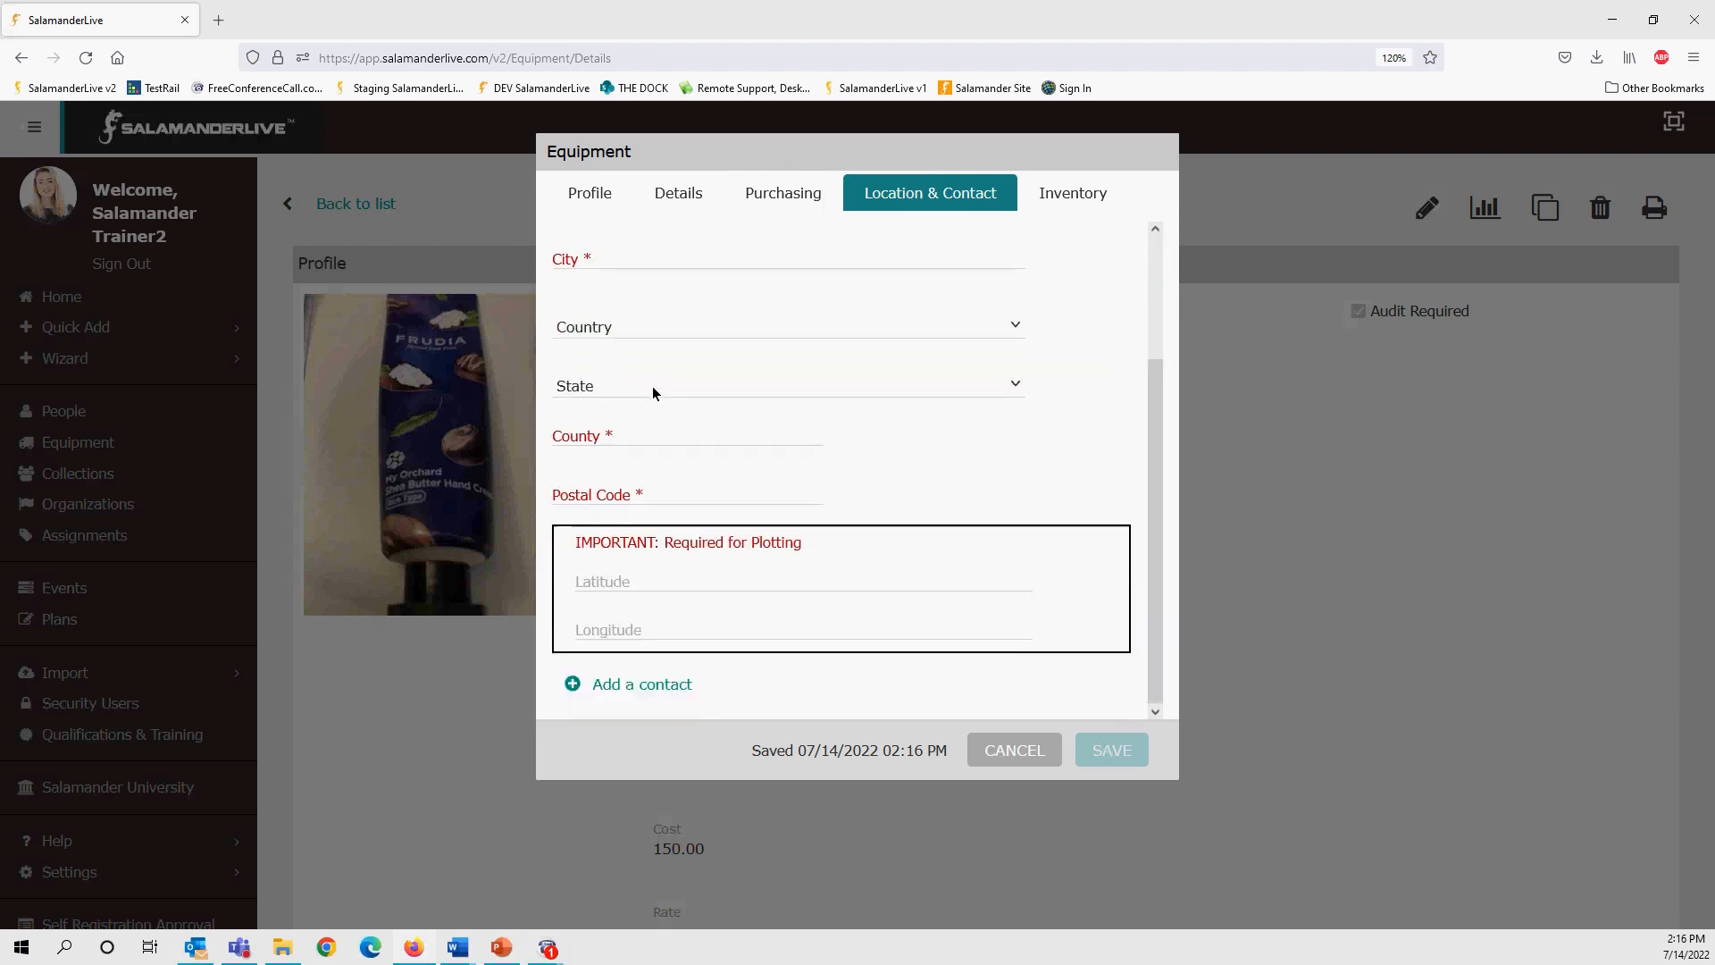
{"action": "left_click", "coordinate": [615, 686]}
{"action": "scroll", "coordinate": [688, 663], "scroll_direction": "down", "scroll_amount": 2}
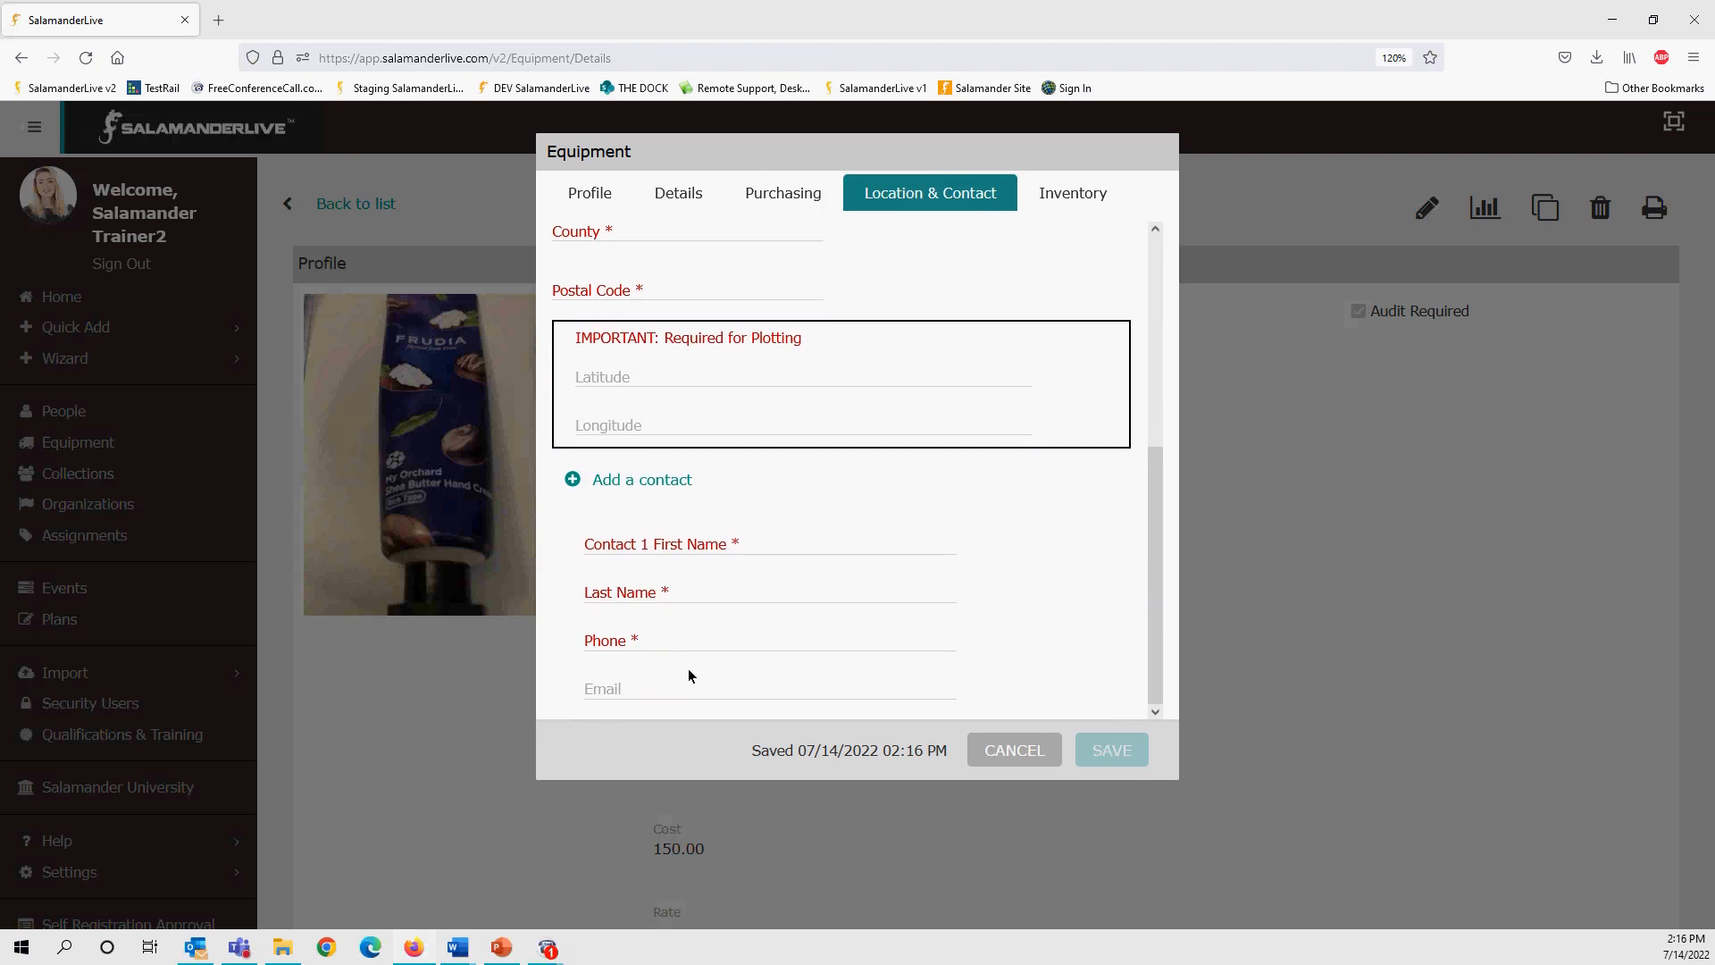
{"action": "scroll", "coordinate": [624, 580], "scroll_direction": "up", "scroll_amount": 4}
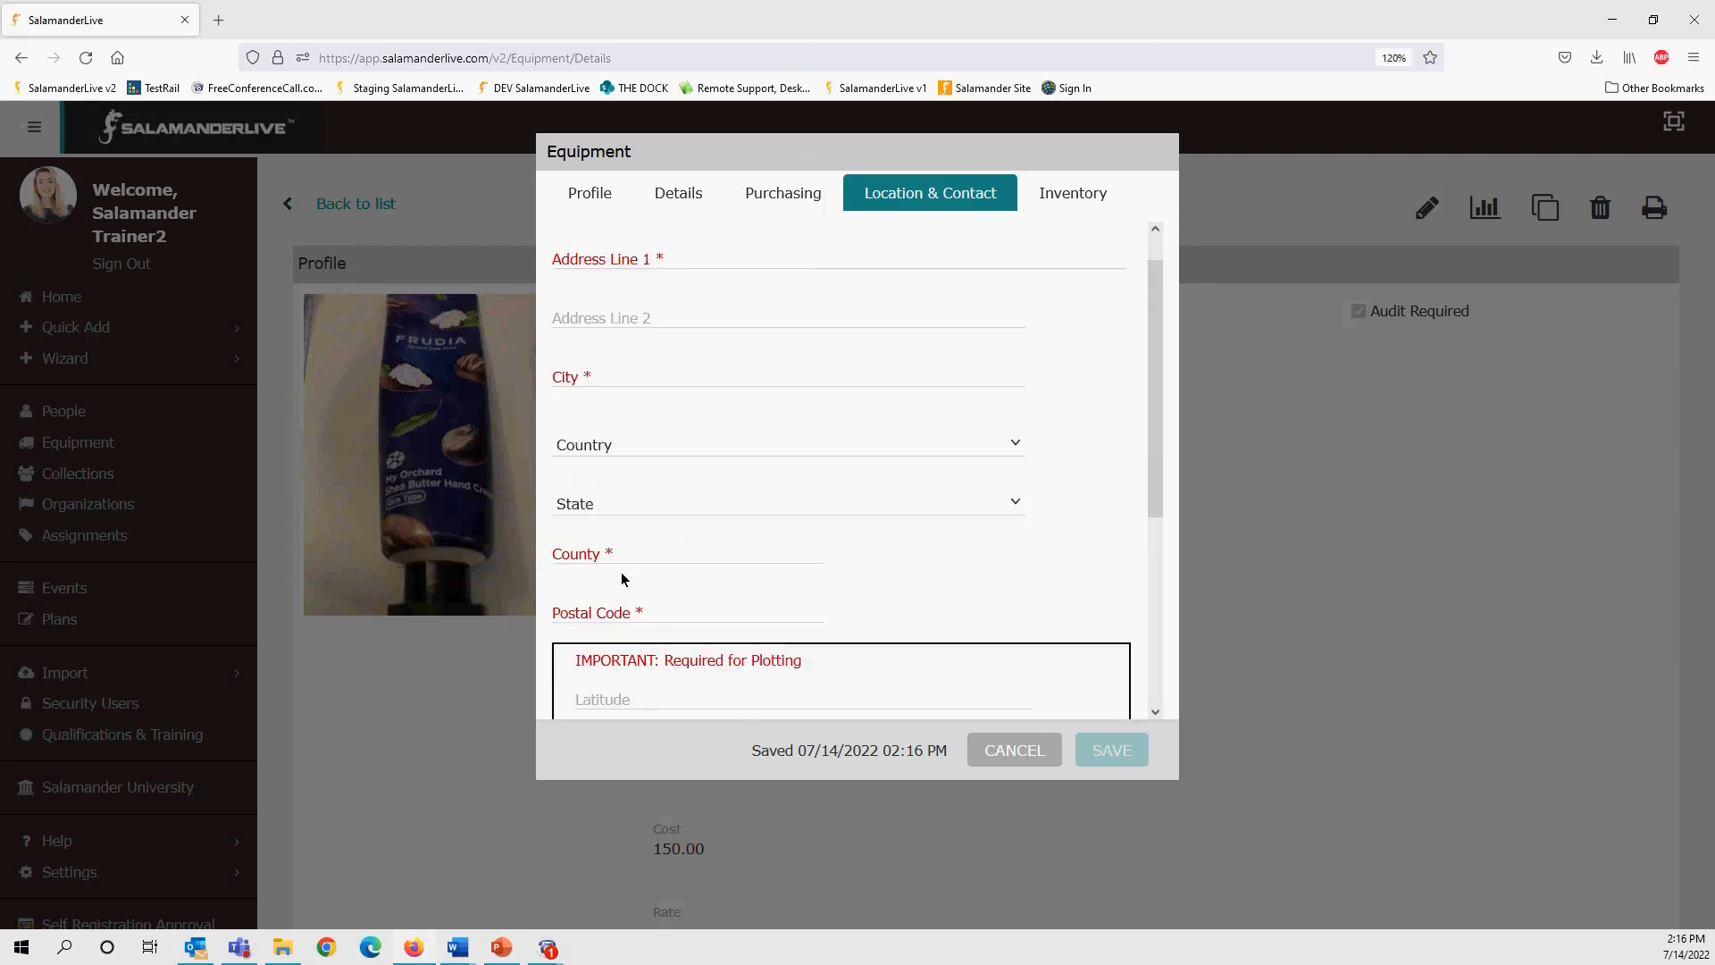
{"action": "left_click", "coordinate": [564, 254]}
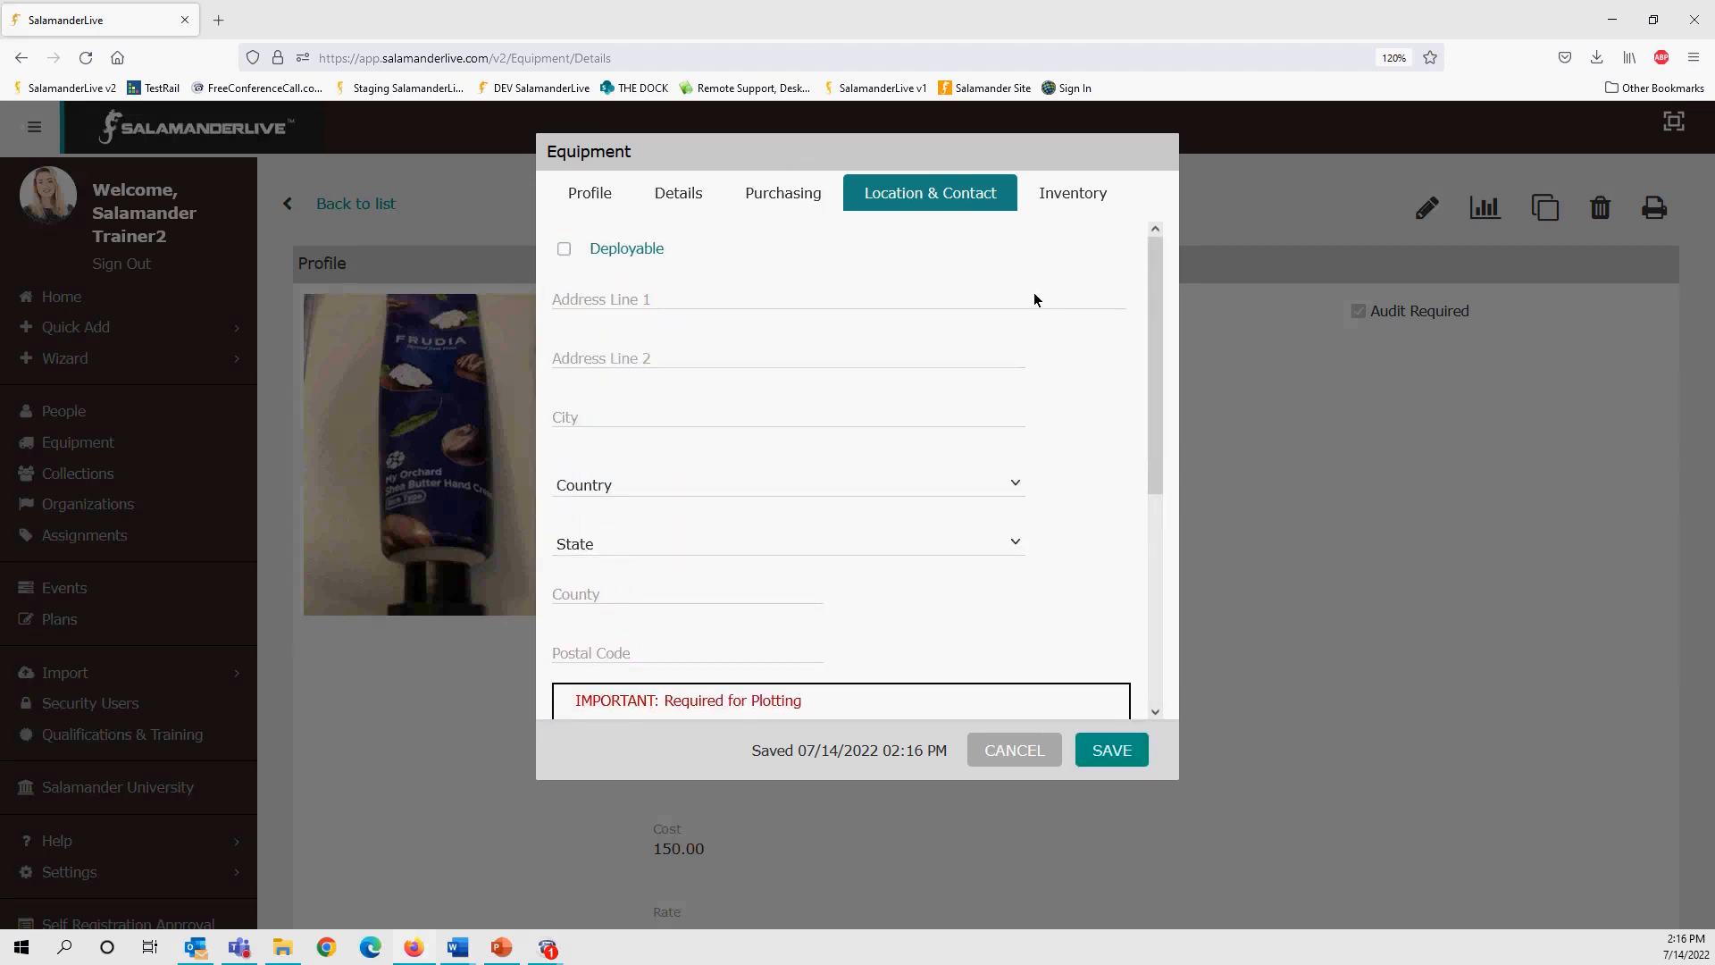
- Check the item's inventory fields and save the equipment record
{"action": "left_click", "coordinate": [1081, 198]}
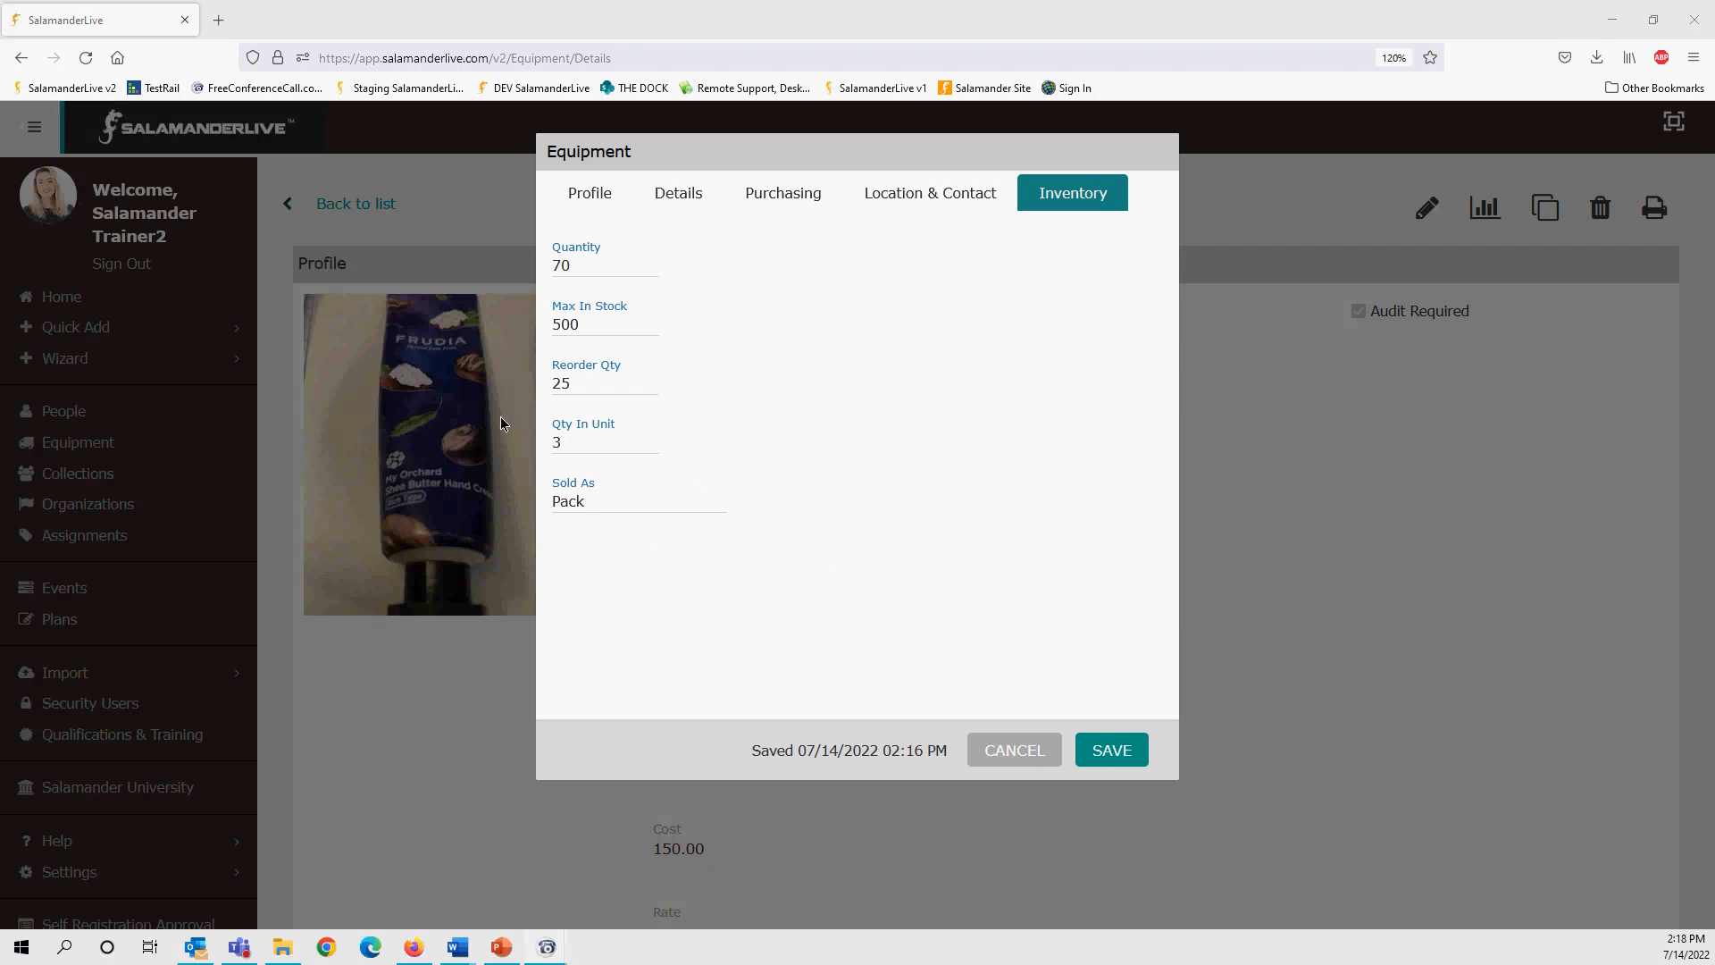
{"action": "left_click", "coordinate": [1120, 764]}
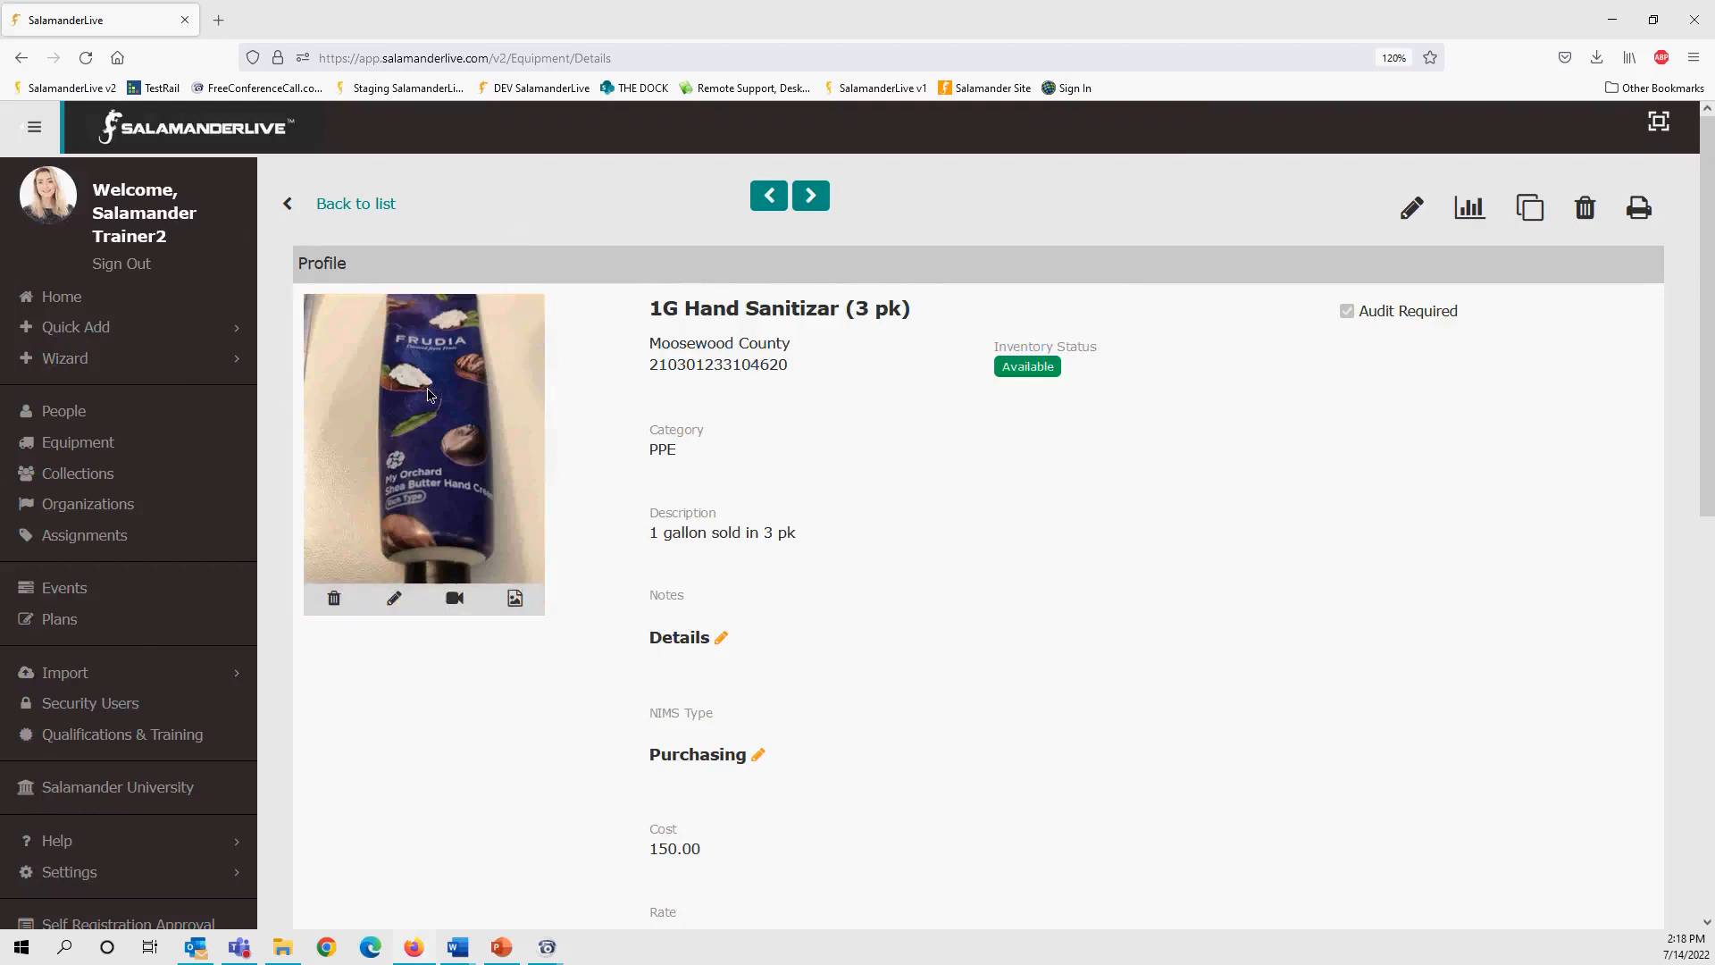
{"action": "mouse_move", "coordinate": [496, 604]}
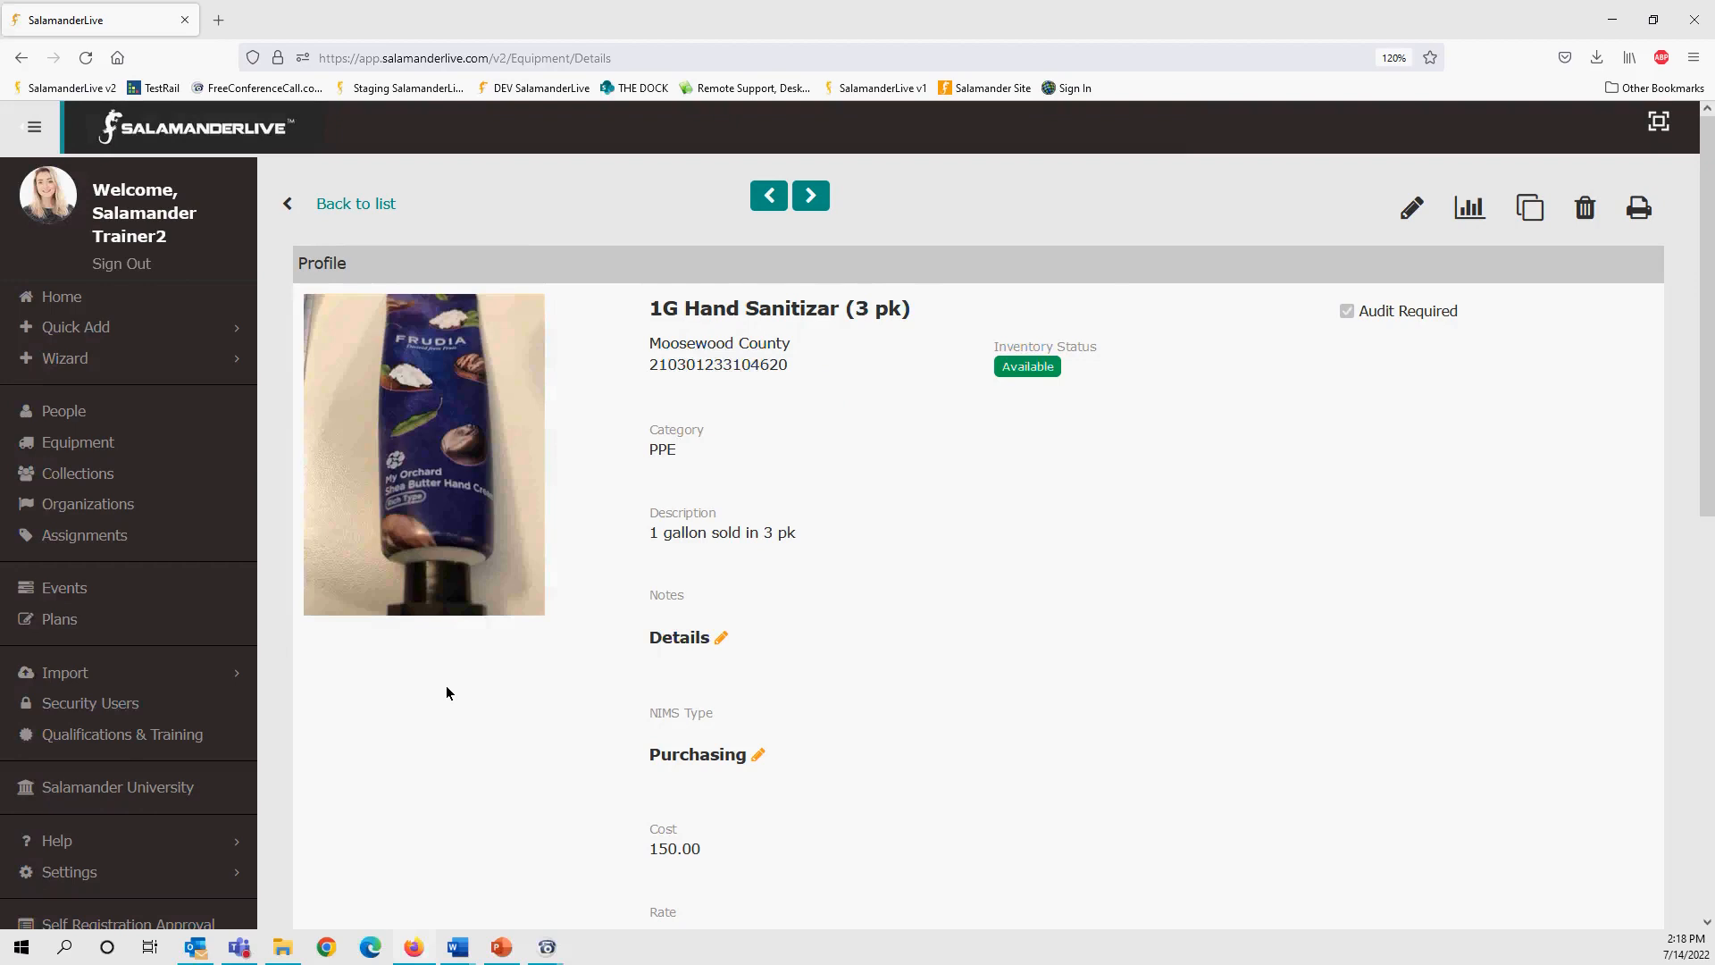
- Review the saved hand sanitizer record's profile, inventory status and inventory quantities
{"action": "mouse_move", "coordinate": [320, 482]}
{"action": "mouse_move", "coordinate": [410, 506]}
{"action": "scroll", "coordinate": [863, 555], "scroll_direction": "down", "scroll_amount": 2}
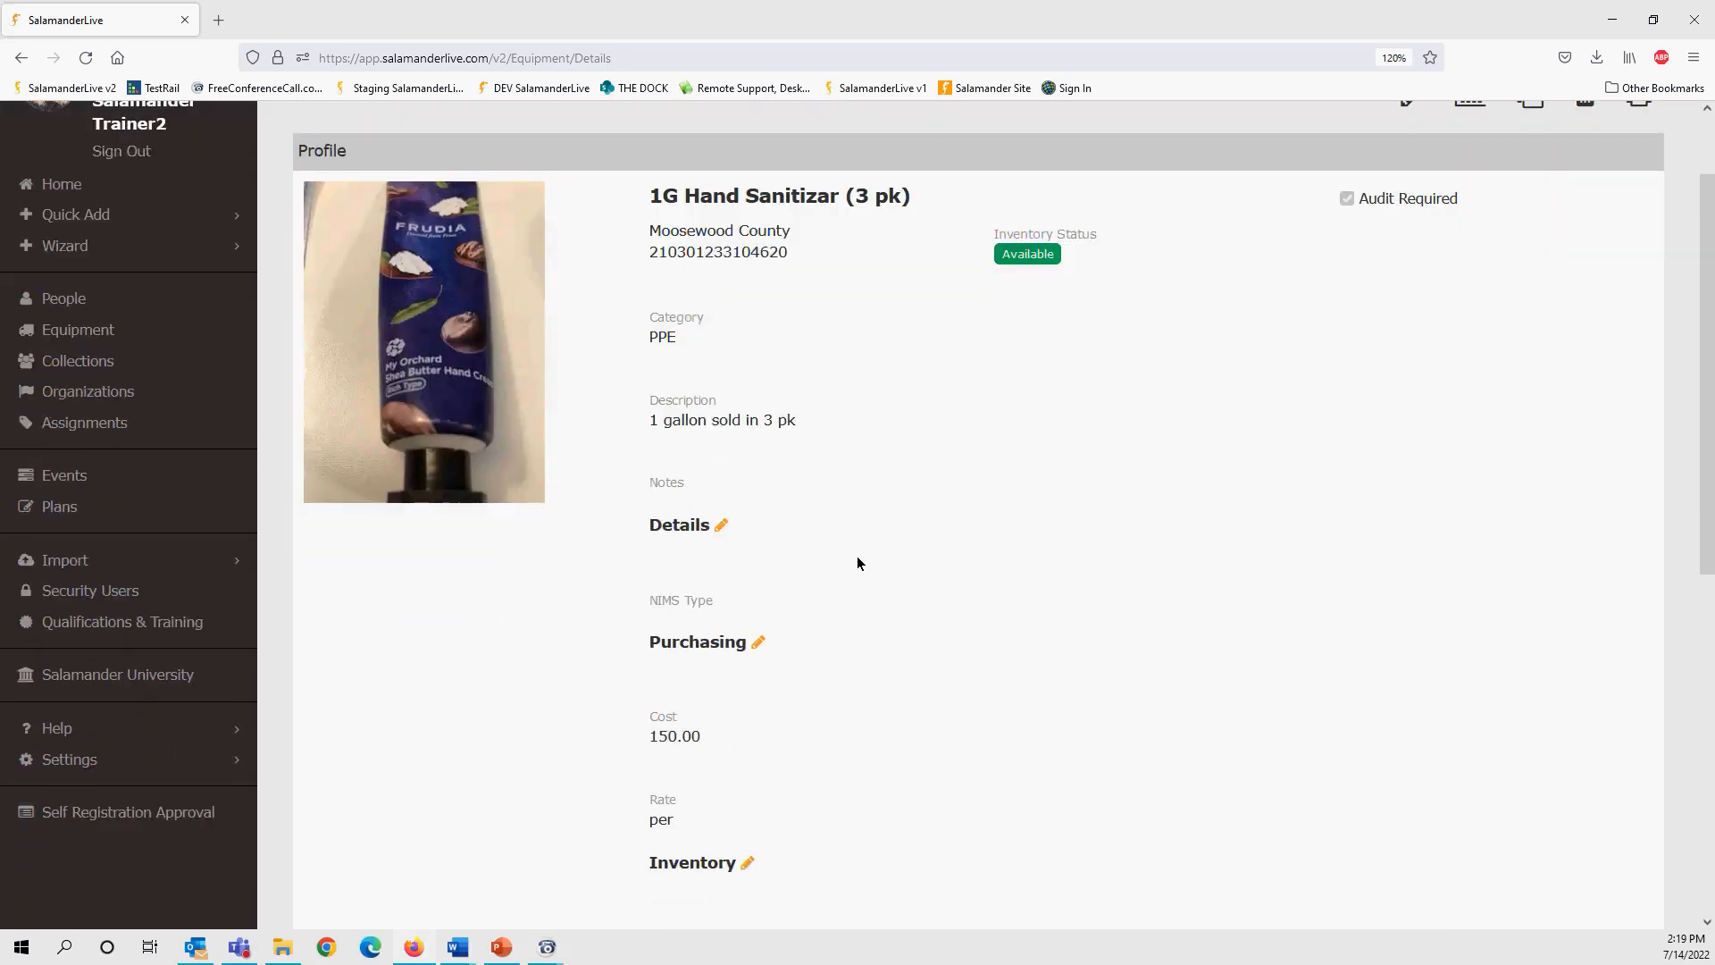
{"action": "mouse_move", "coordinate": [1026, 254]}
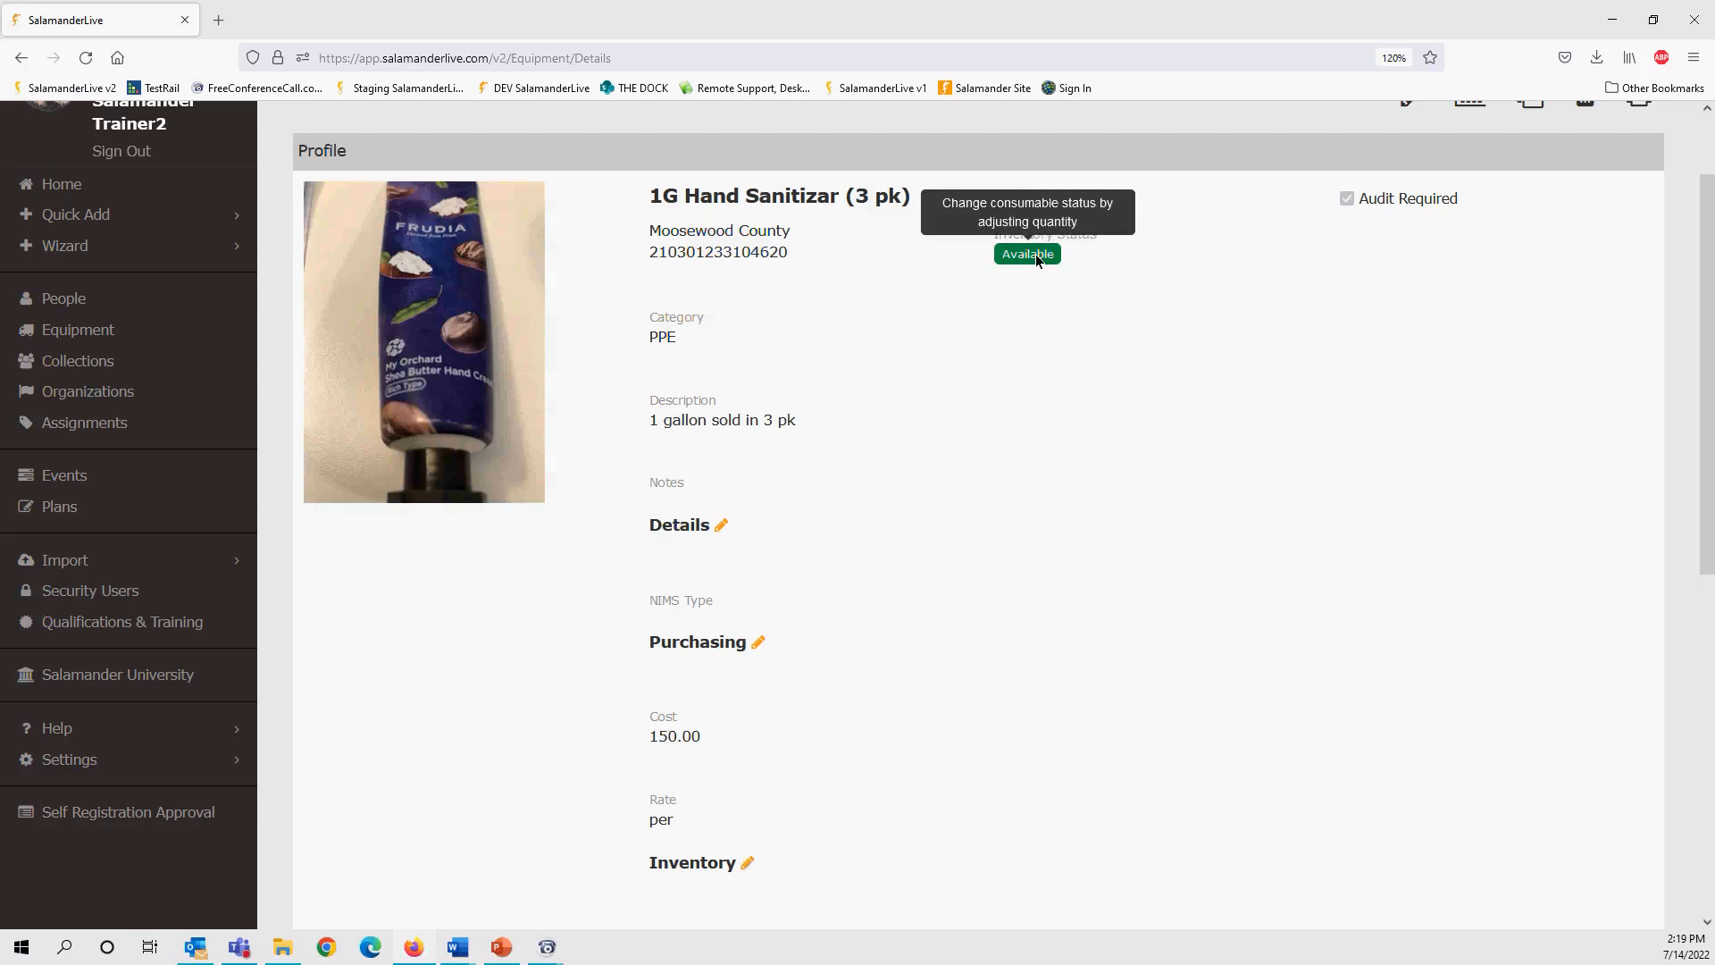
{"action": "scroll", "coordinate": [1011, 378], "scroll_direction": "down", "scroll_amount": 4}
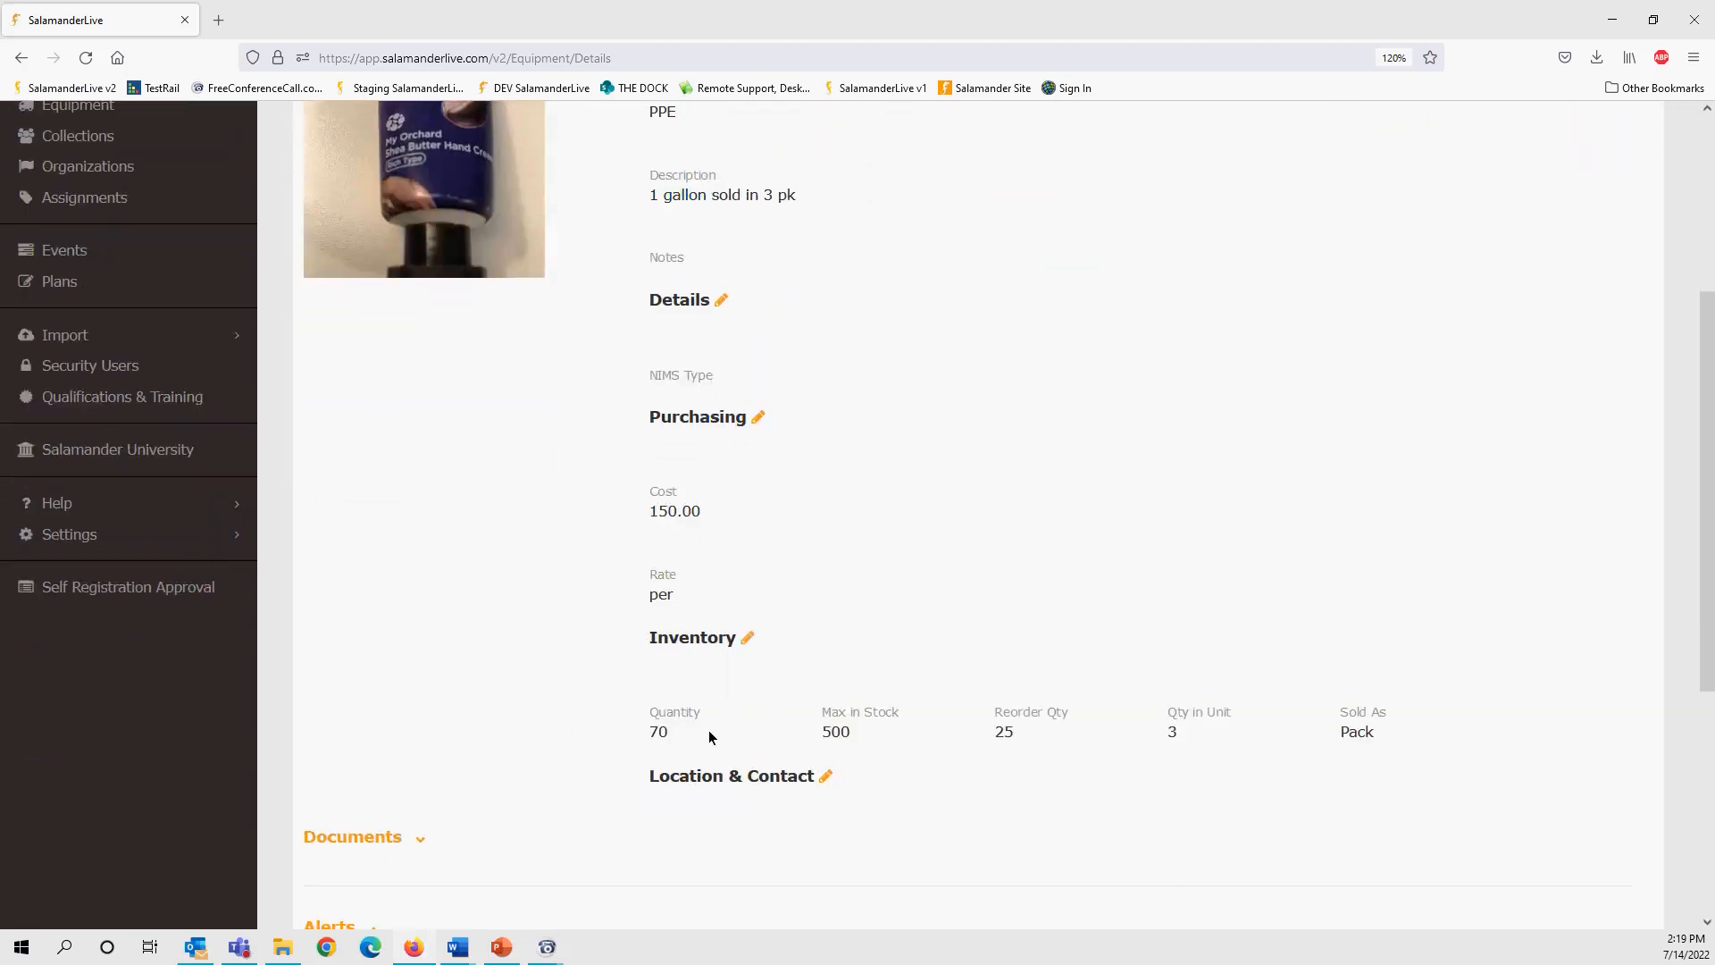
{"action": "scroll", "coordinate": [862, 661], "scroll_direction": "up", "scroll_amount": 5}
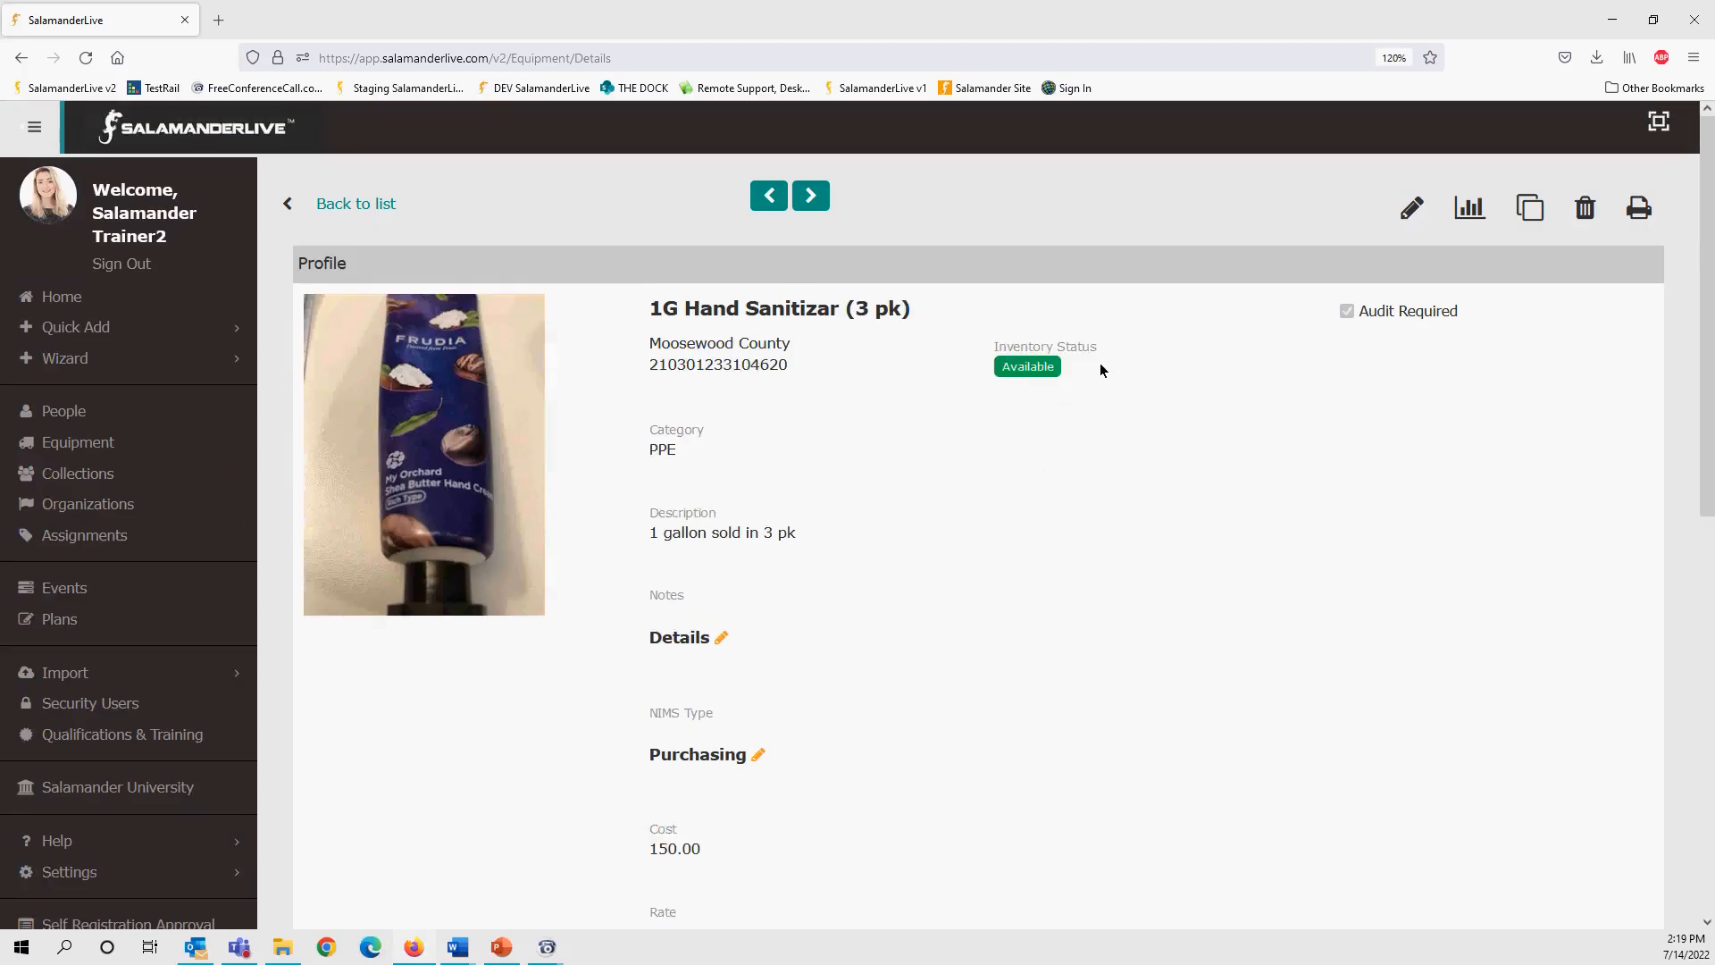
{"action": "mouse_move", "coordinate": [998, 372]}
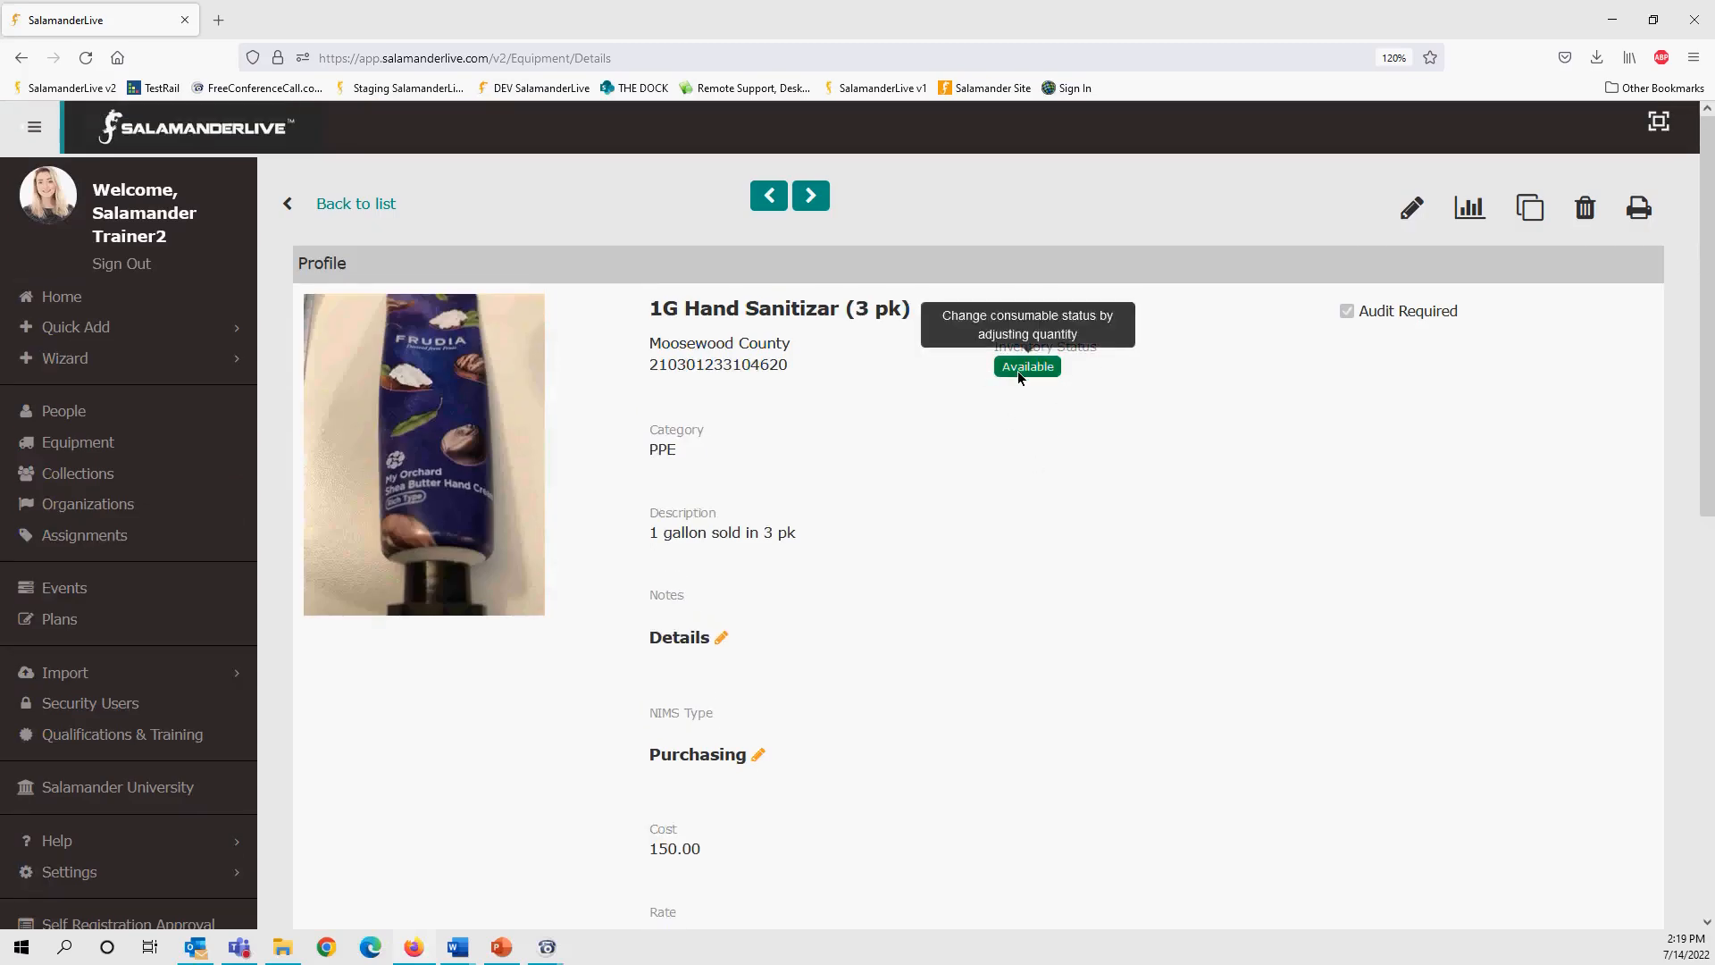
- Go to the next equipment record, the 3.5mm Earpiece, and examine its profile, purchasing and contact information
{"action": "left_click", "coordinate": [815, 202]}
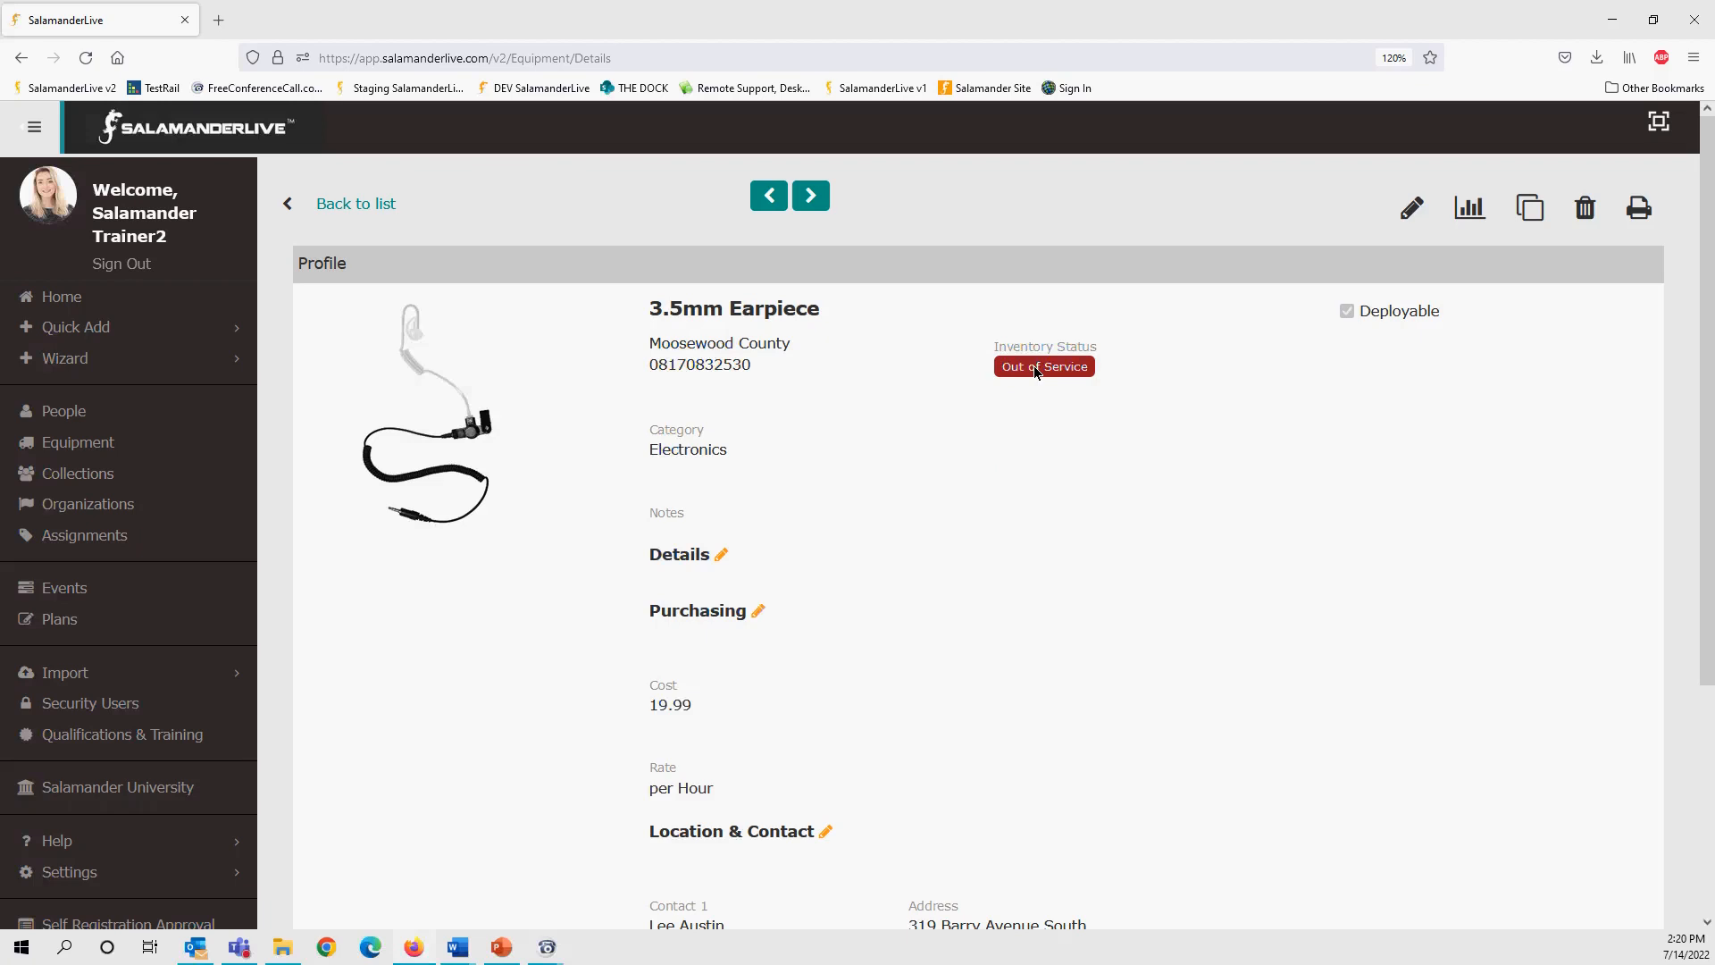
{"action": "mouse_move", "coordinate": [417, 407]}
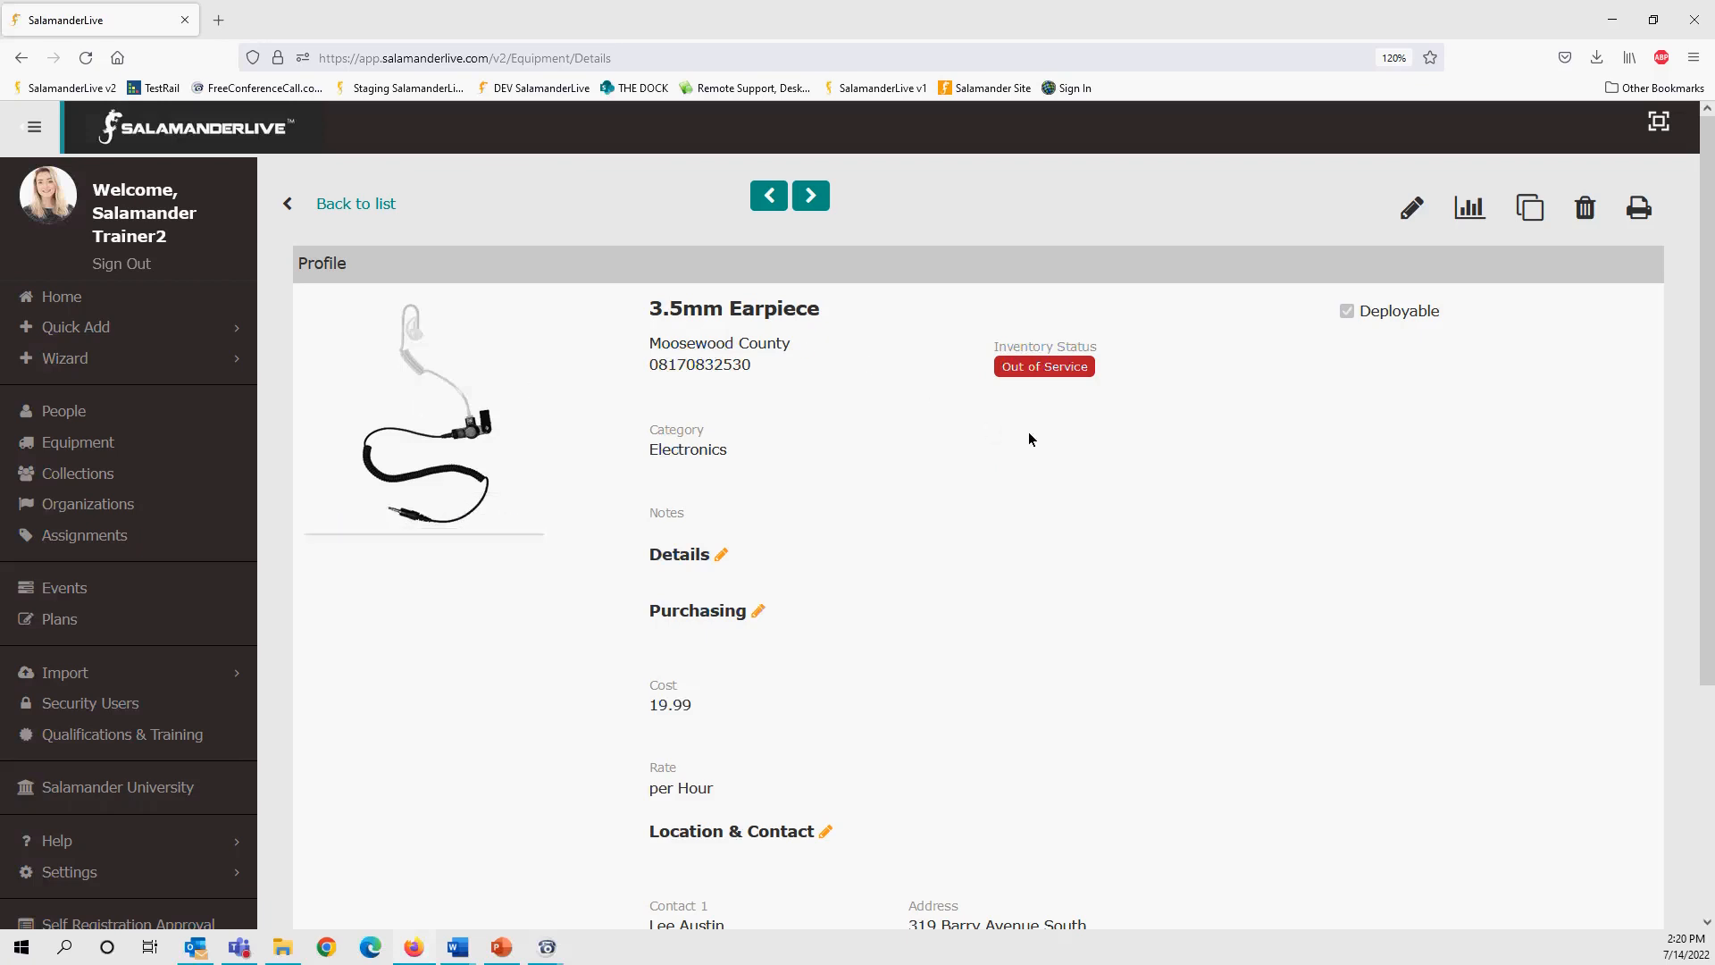
{"action": "scroll", "coordinate": [977, 496], "scroll_direction": "down", "scroll_amount": 2}
{"action": "scroll", "coordinate": [983, 500], "scroll_direction": "up", "scroll_amount": 1}
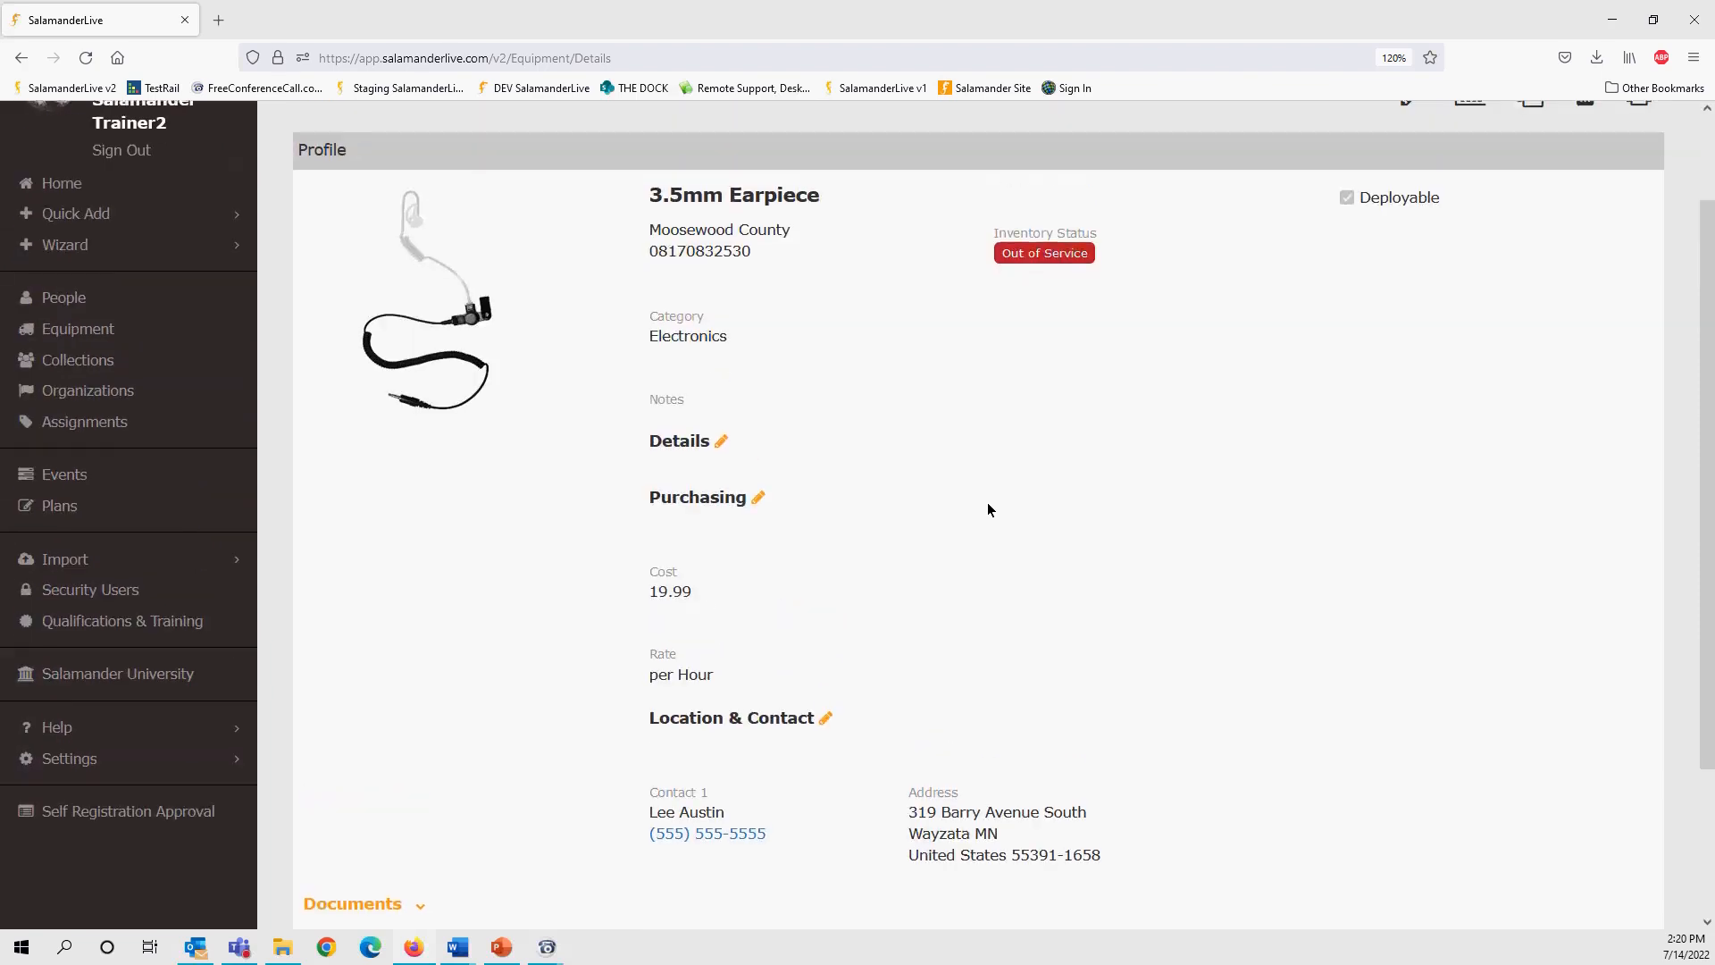
{"action": "scroll", "coordinate": [884, 523], "scroll_direction": "down", "scroll_amount": 2}
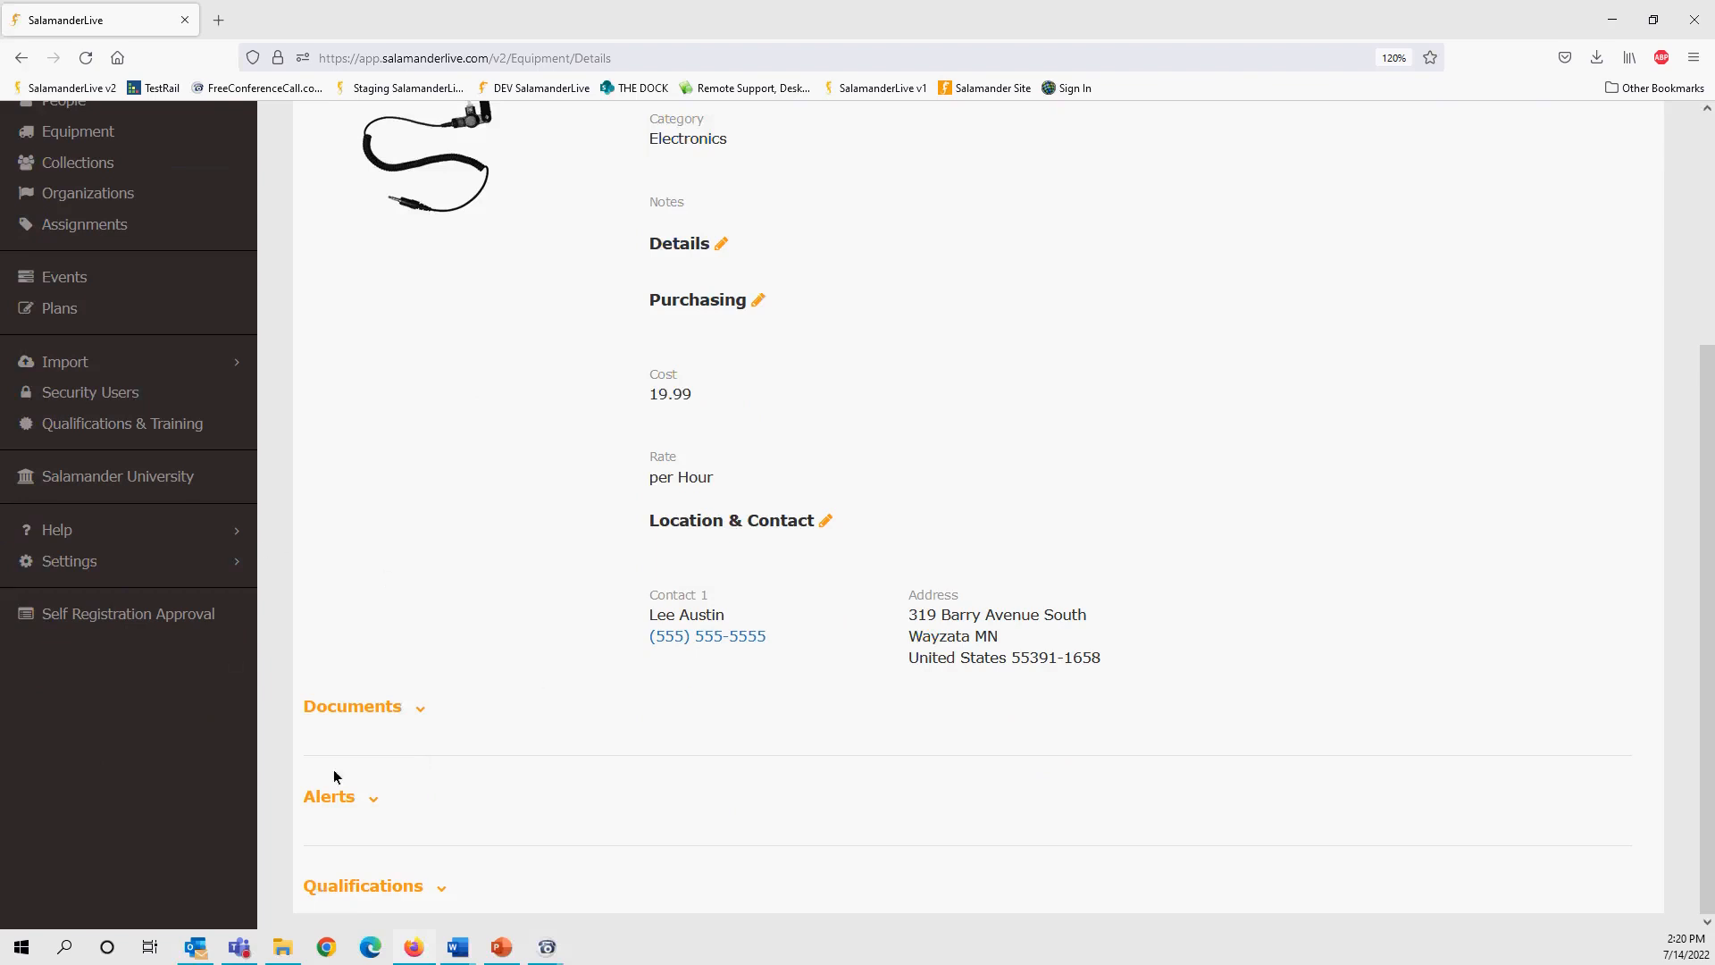
- Start a new alert for the 3.5mm Earpiece with type Dispose and date 07/30/2022
{"action": "left_click", "coordinate": [375, 801]}
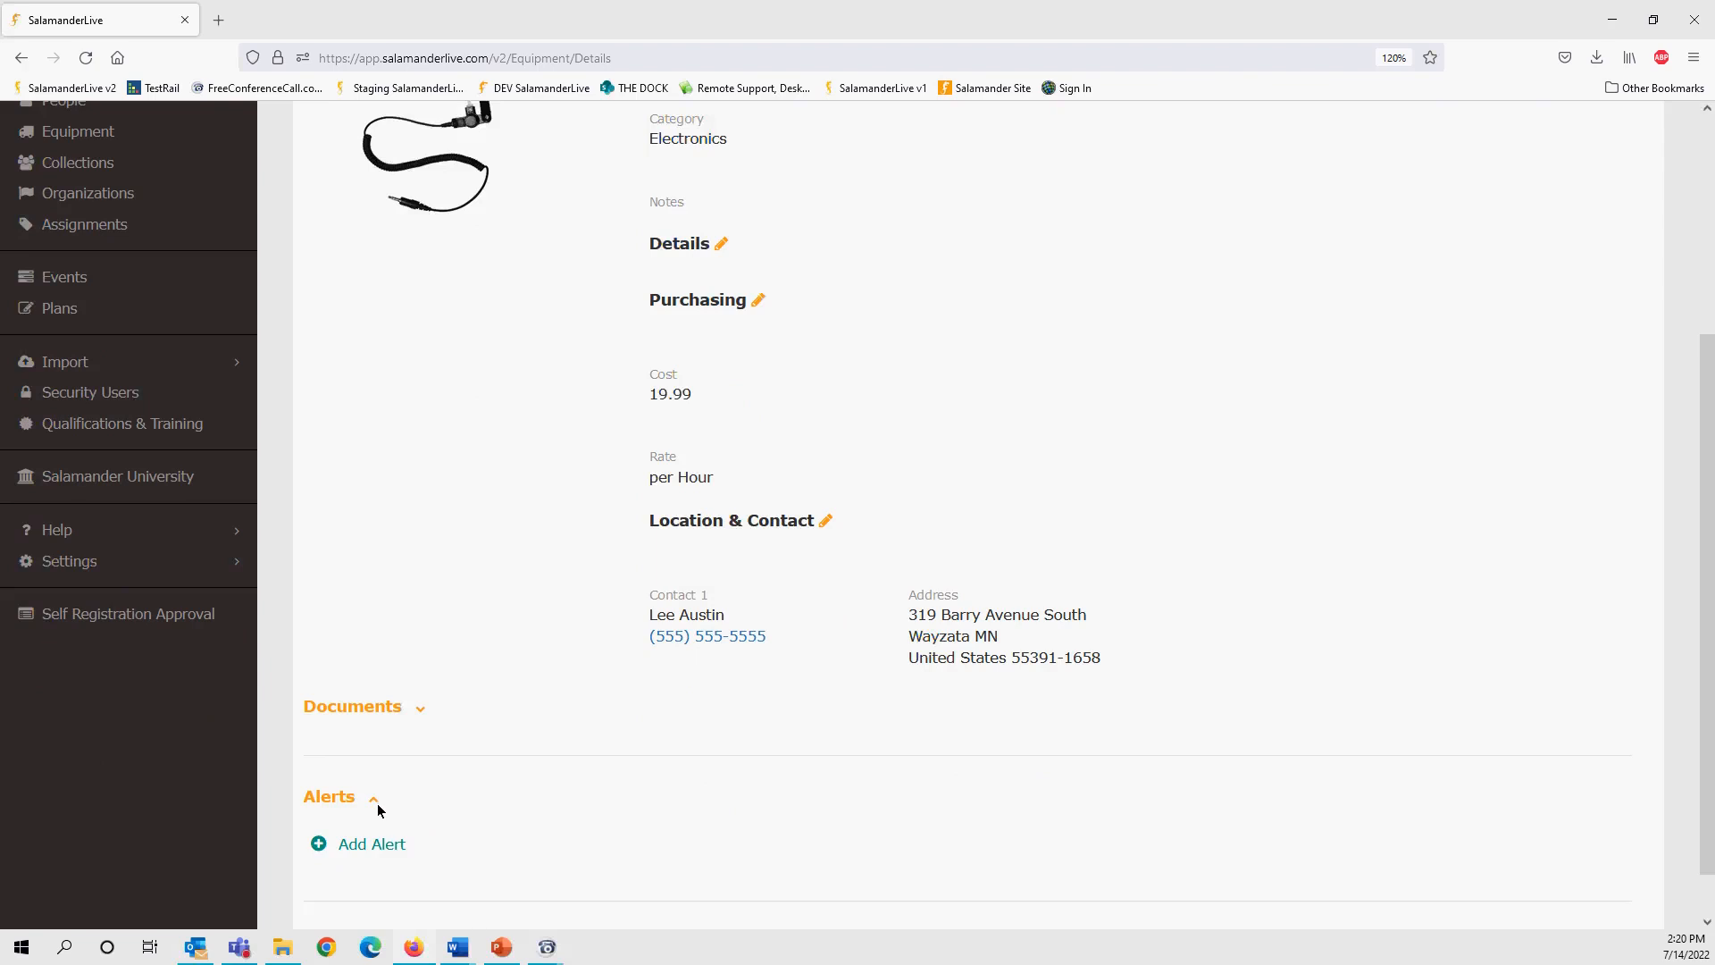
{"action": "scroll", "coordinate": [379, 810], "scroll_direction": "down", "scroll_amount": 1}
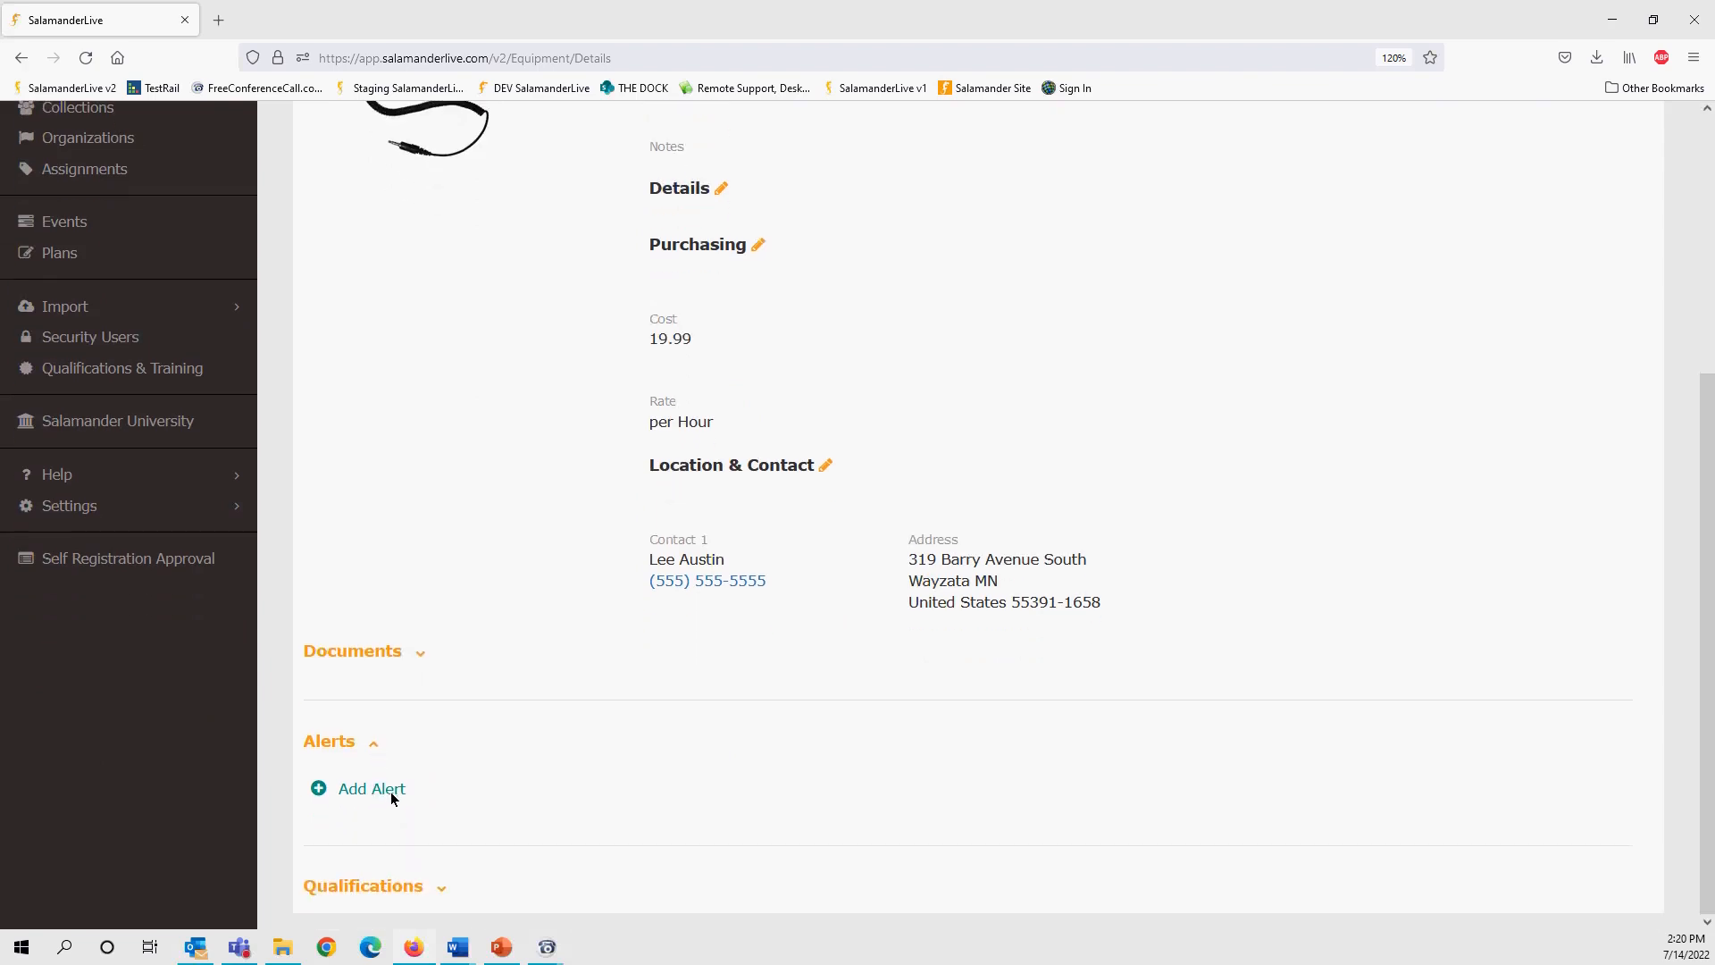
{"action": "left_click", "coordinate": [390, 791]}
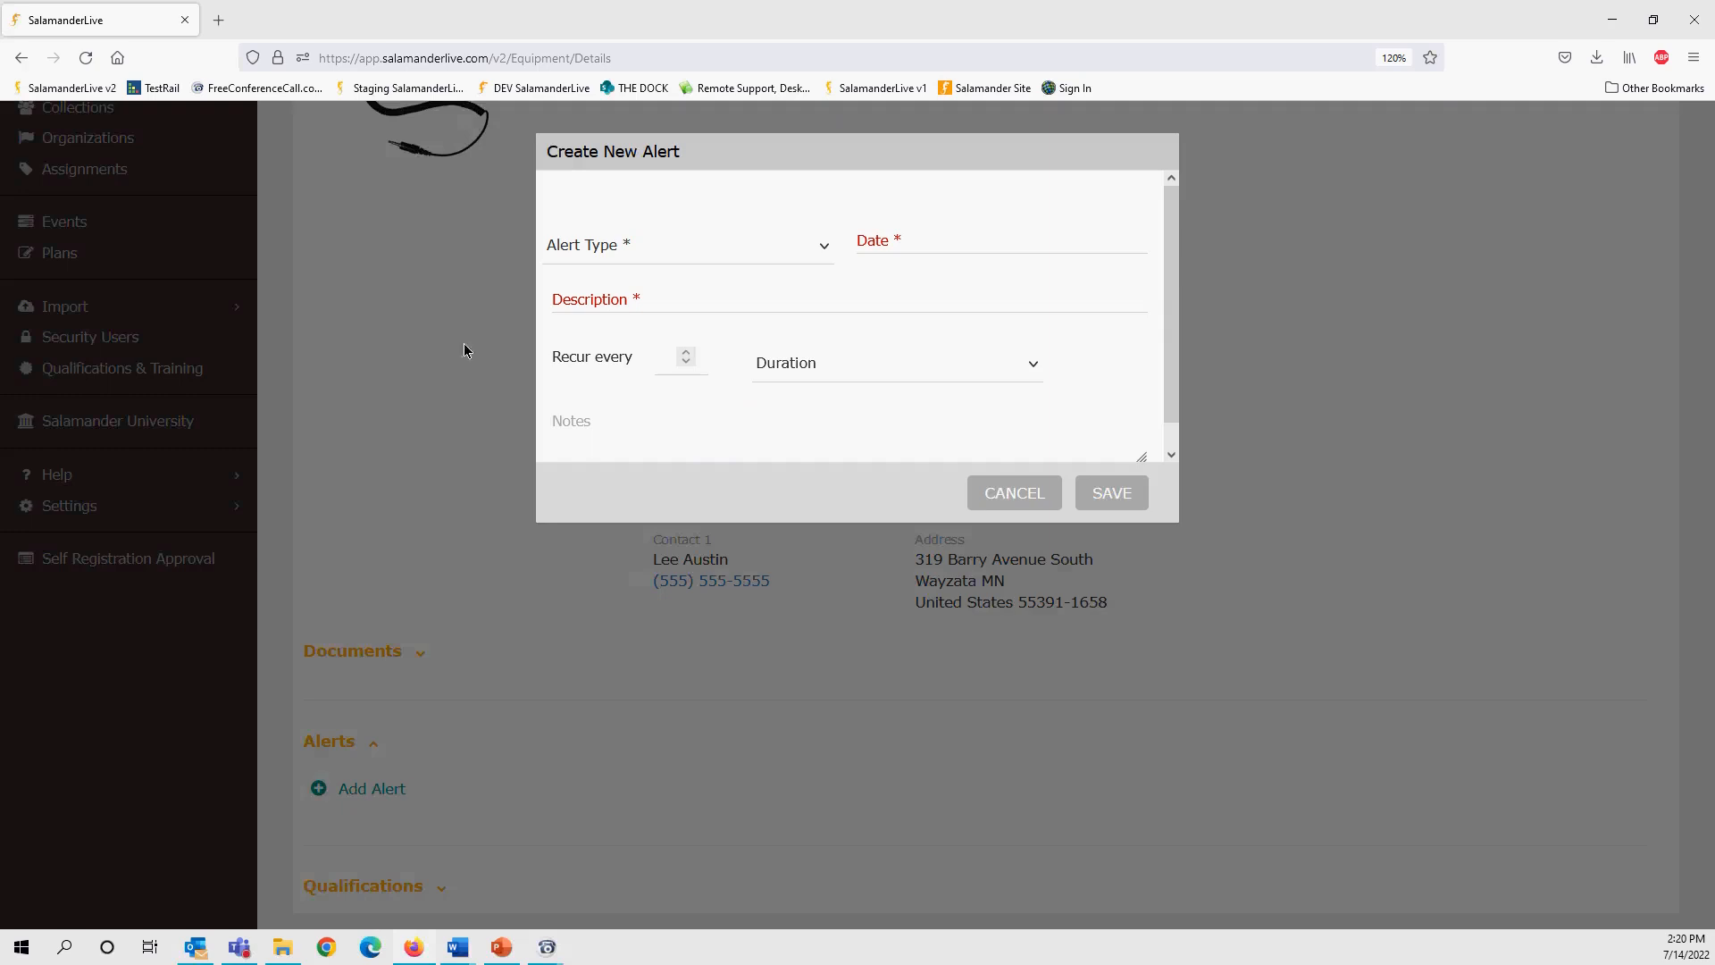
{"action": "left_click", "coordinate": [821, 259]}
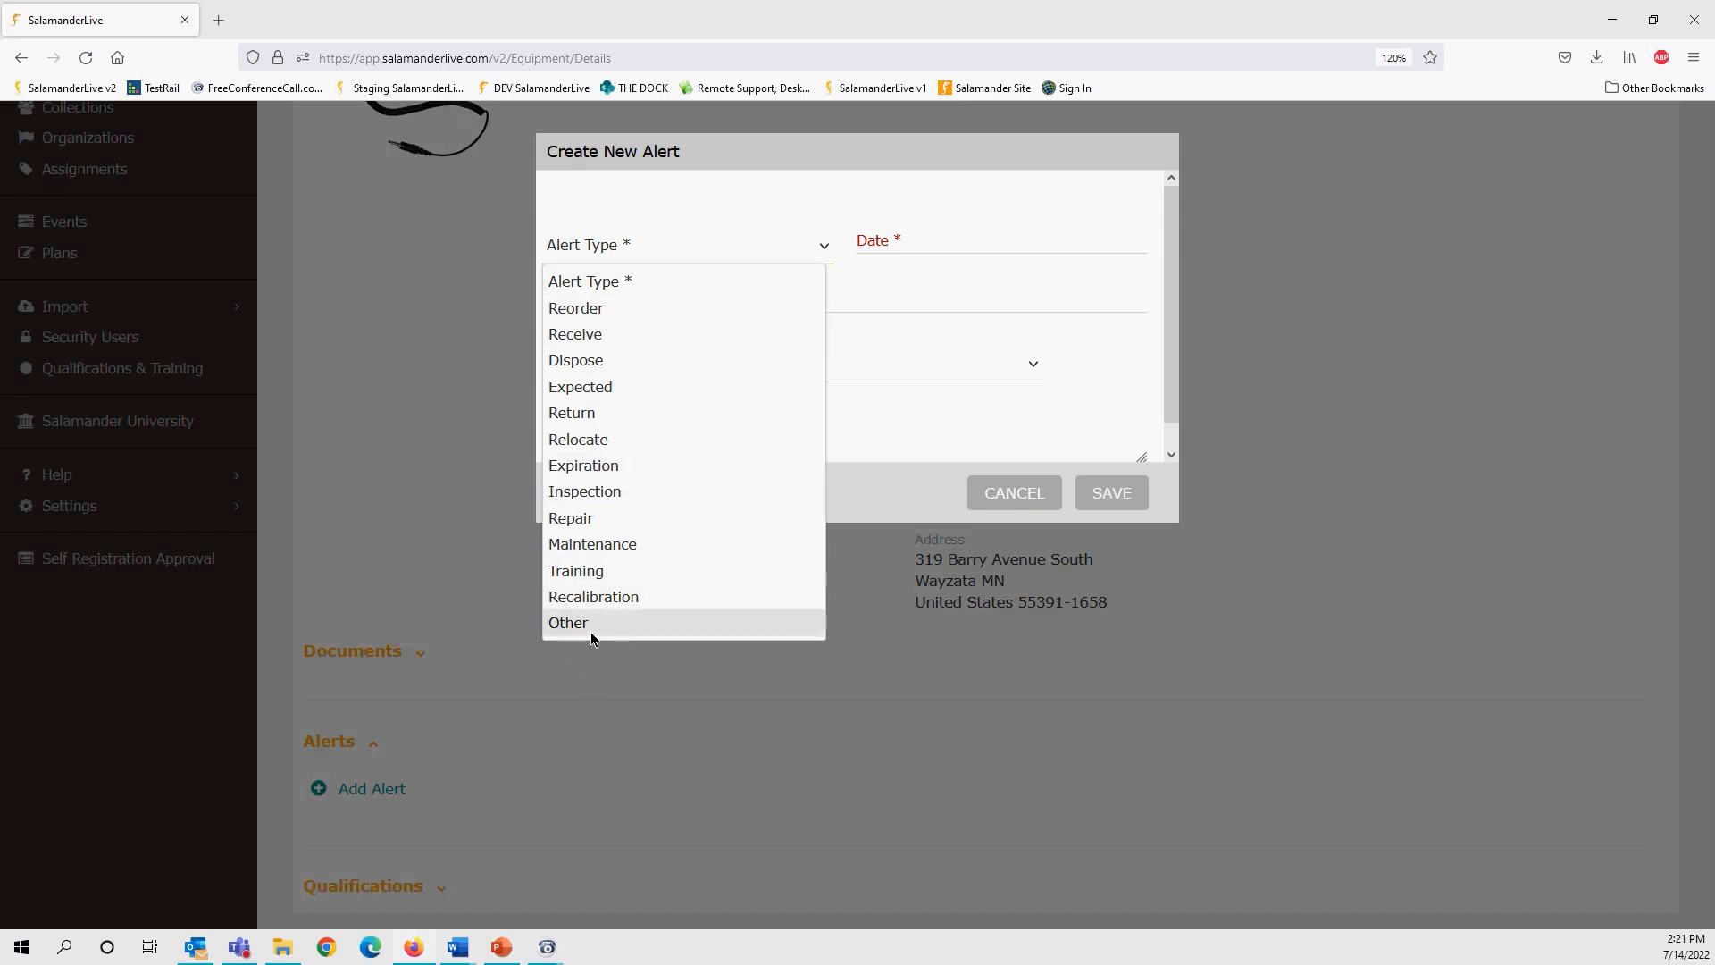
{"action": "left_click", "coordinate": [607, 361]}
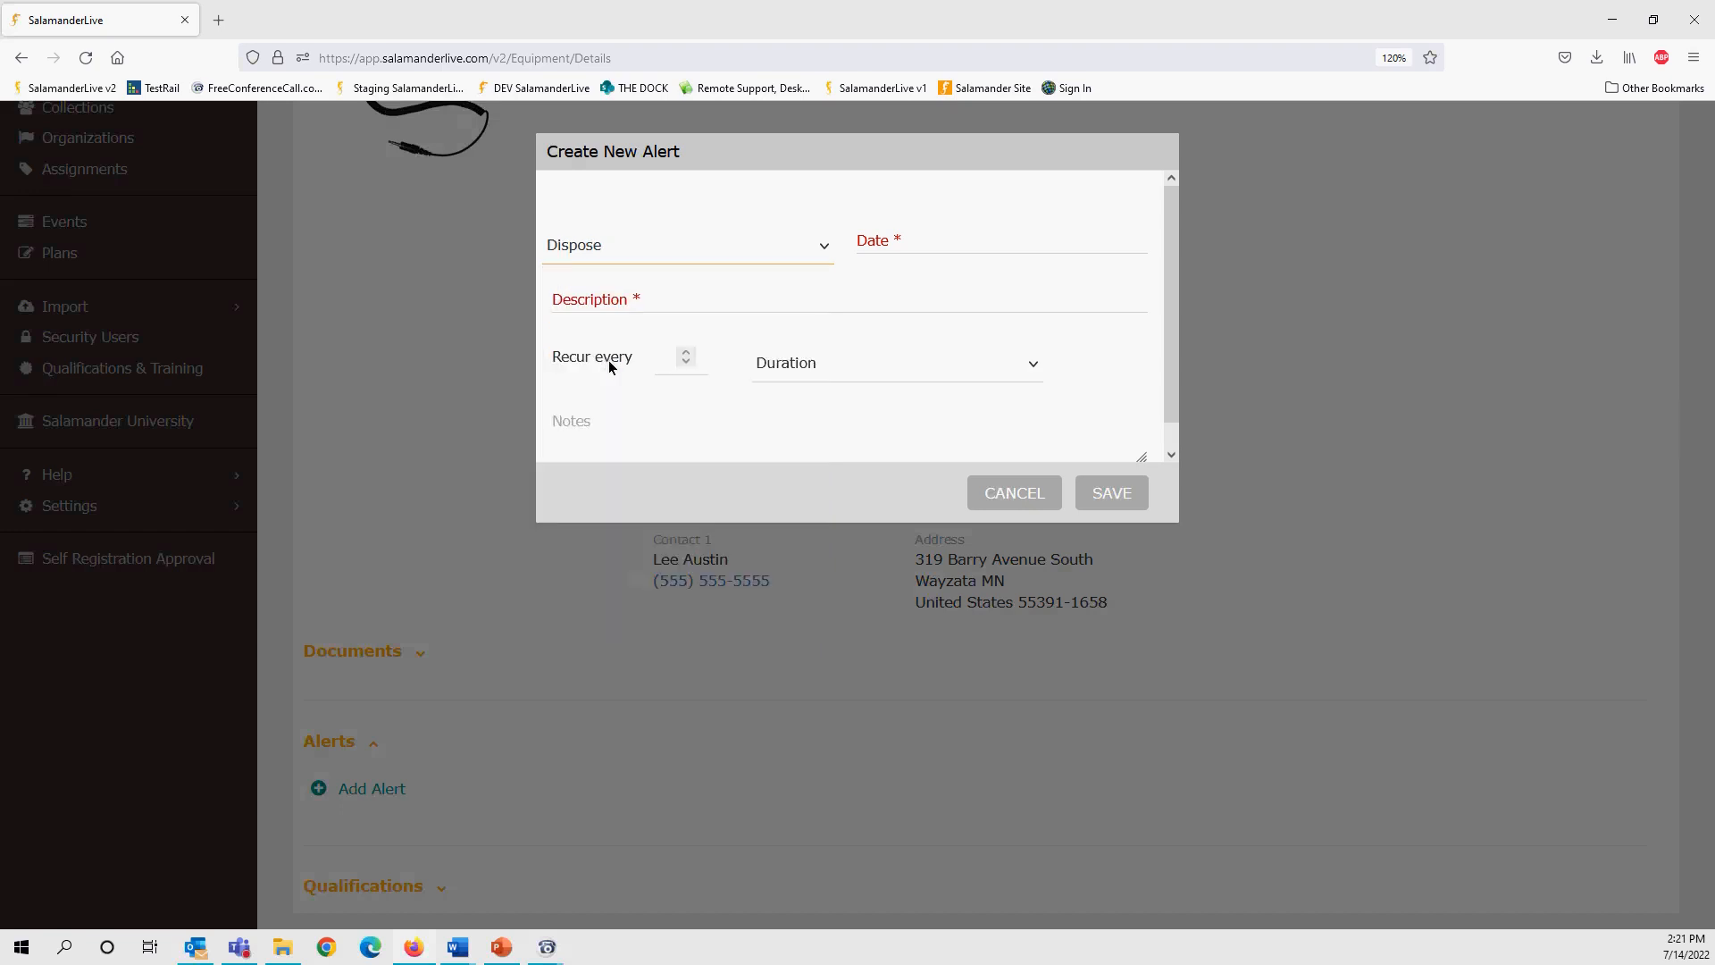
{"action": "left_click", "coordinate": [929, 237]}
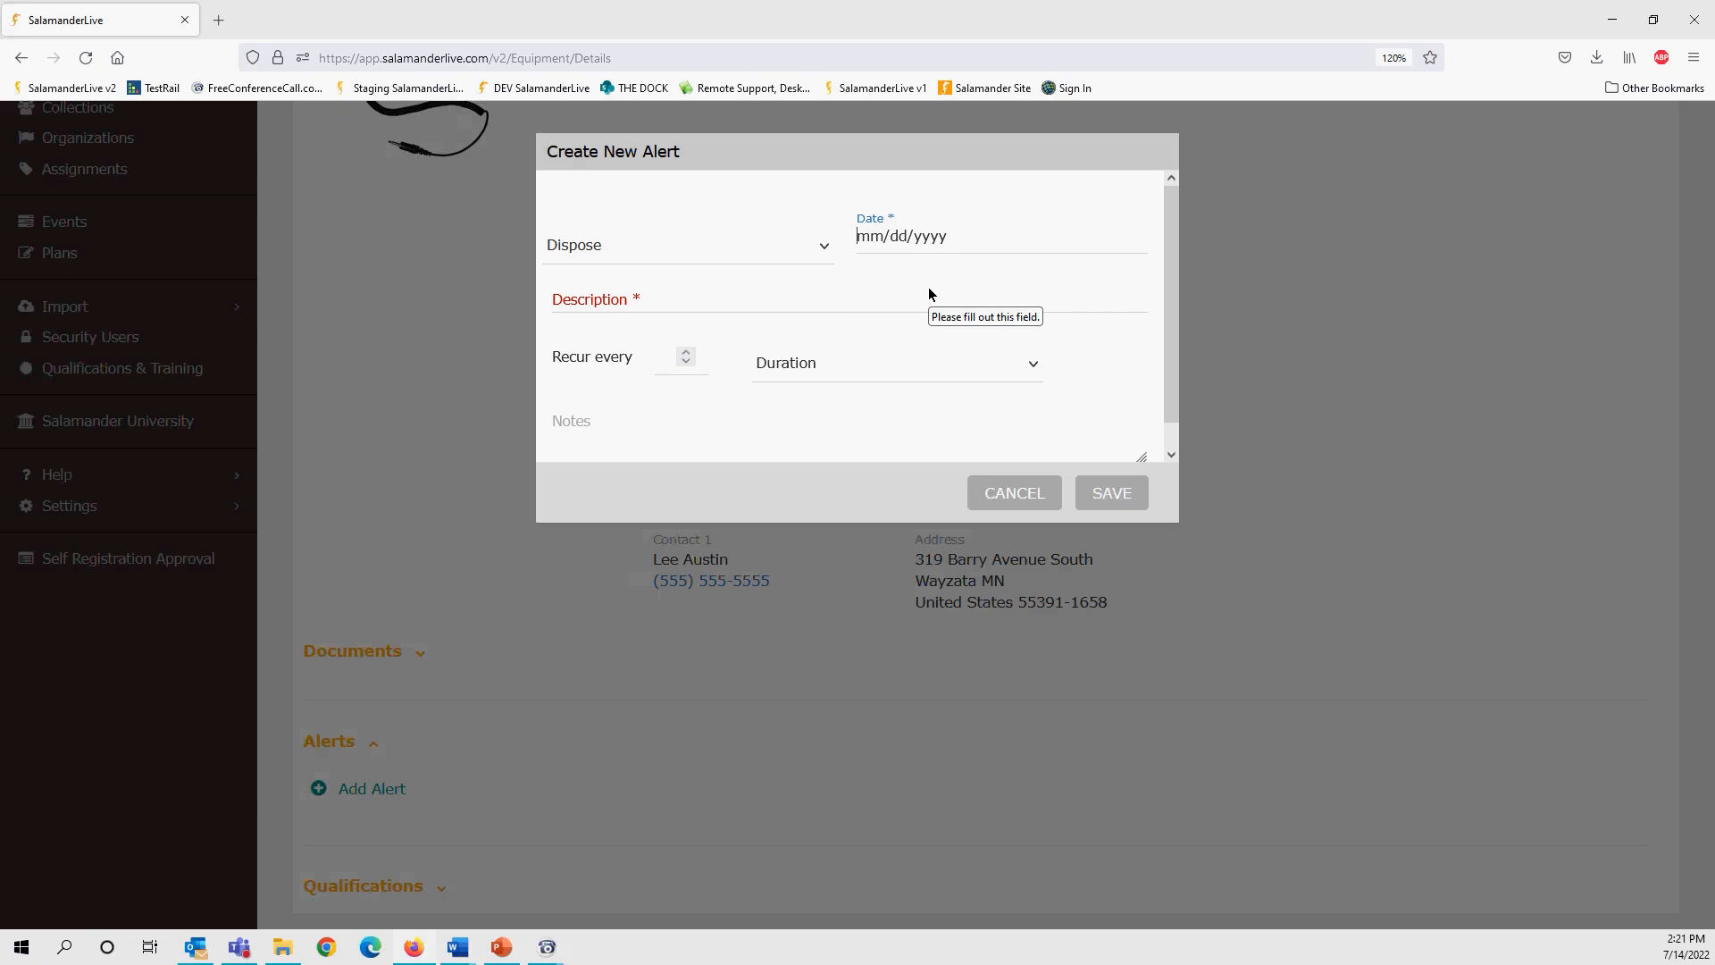
{"action": "type", "text": "07/30/2022"}
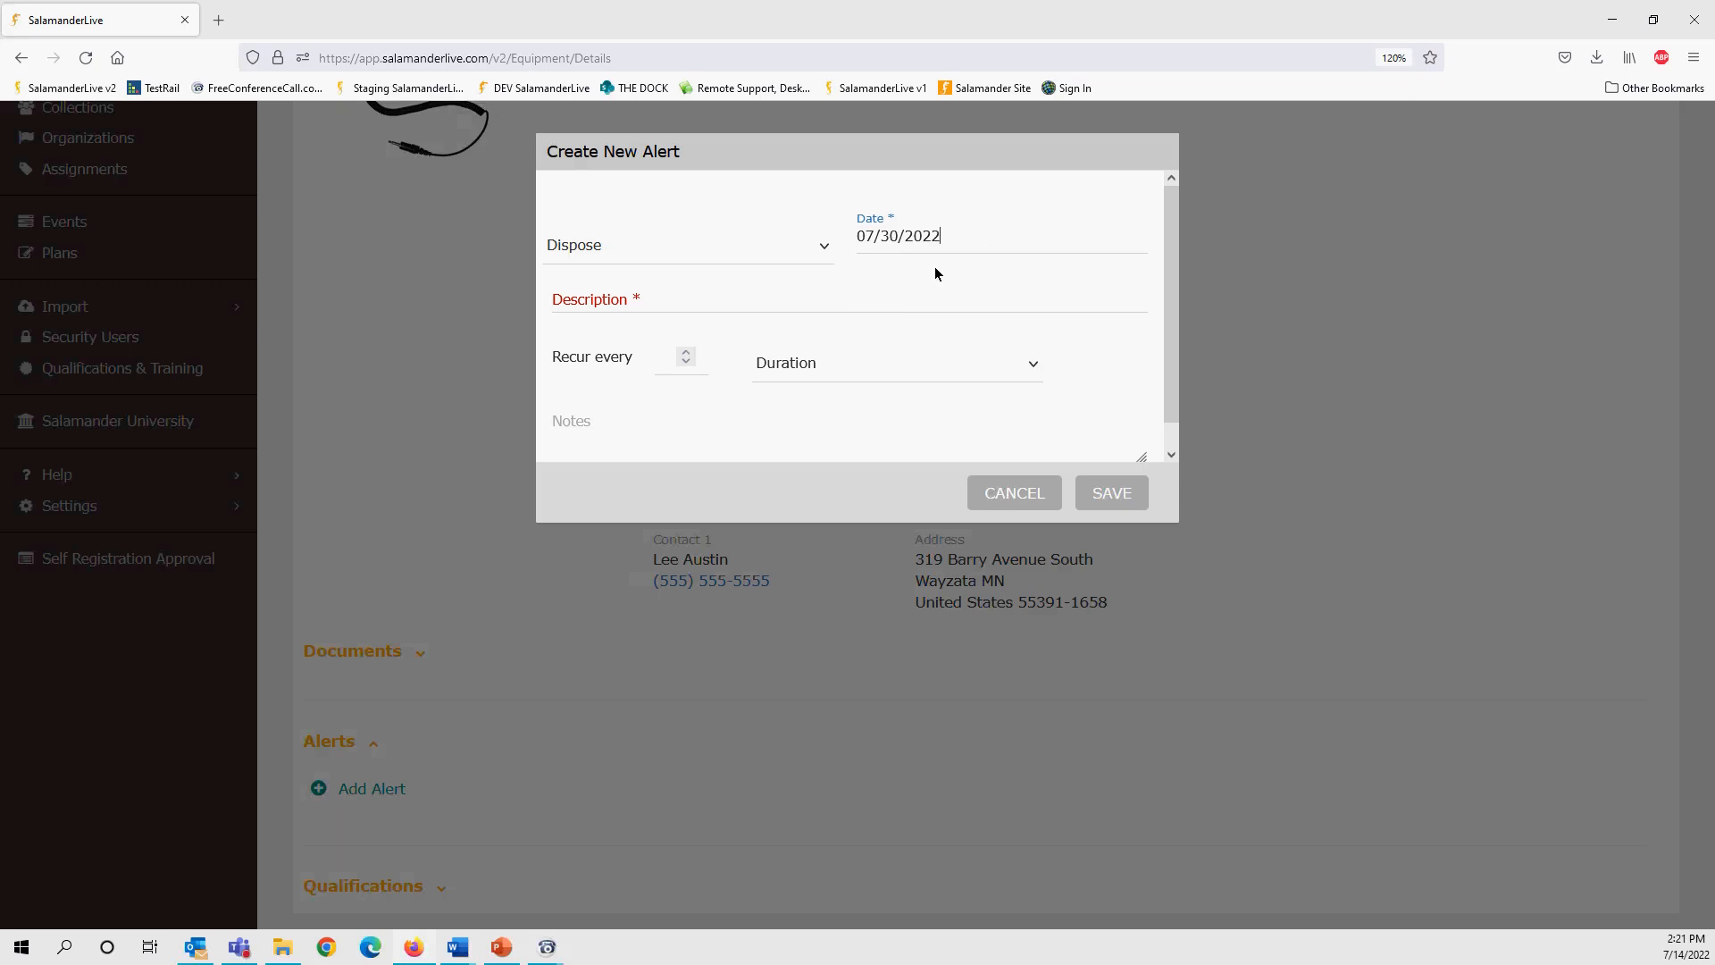
- Review the available alert types, keep Dispose, enter "Throw away" as the alert's description and save the alert
{"action": "left_click", "coordinate": [679, 302]}
{"action": "left_click", "coordinate": [813, 255]}
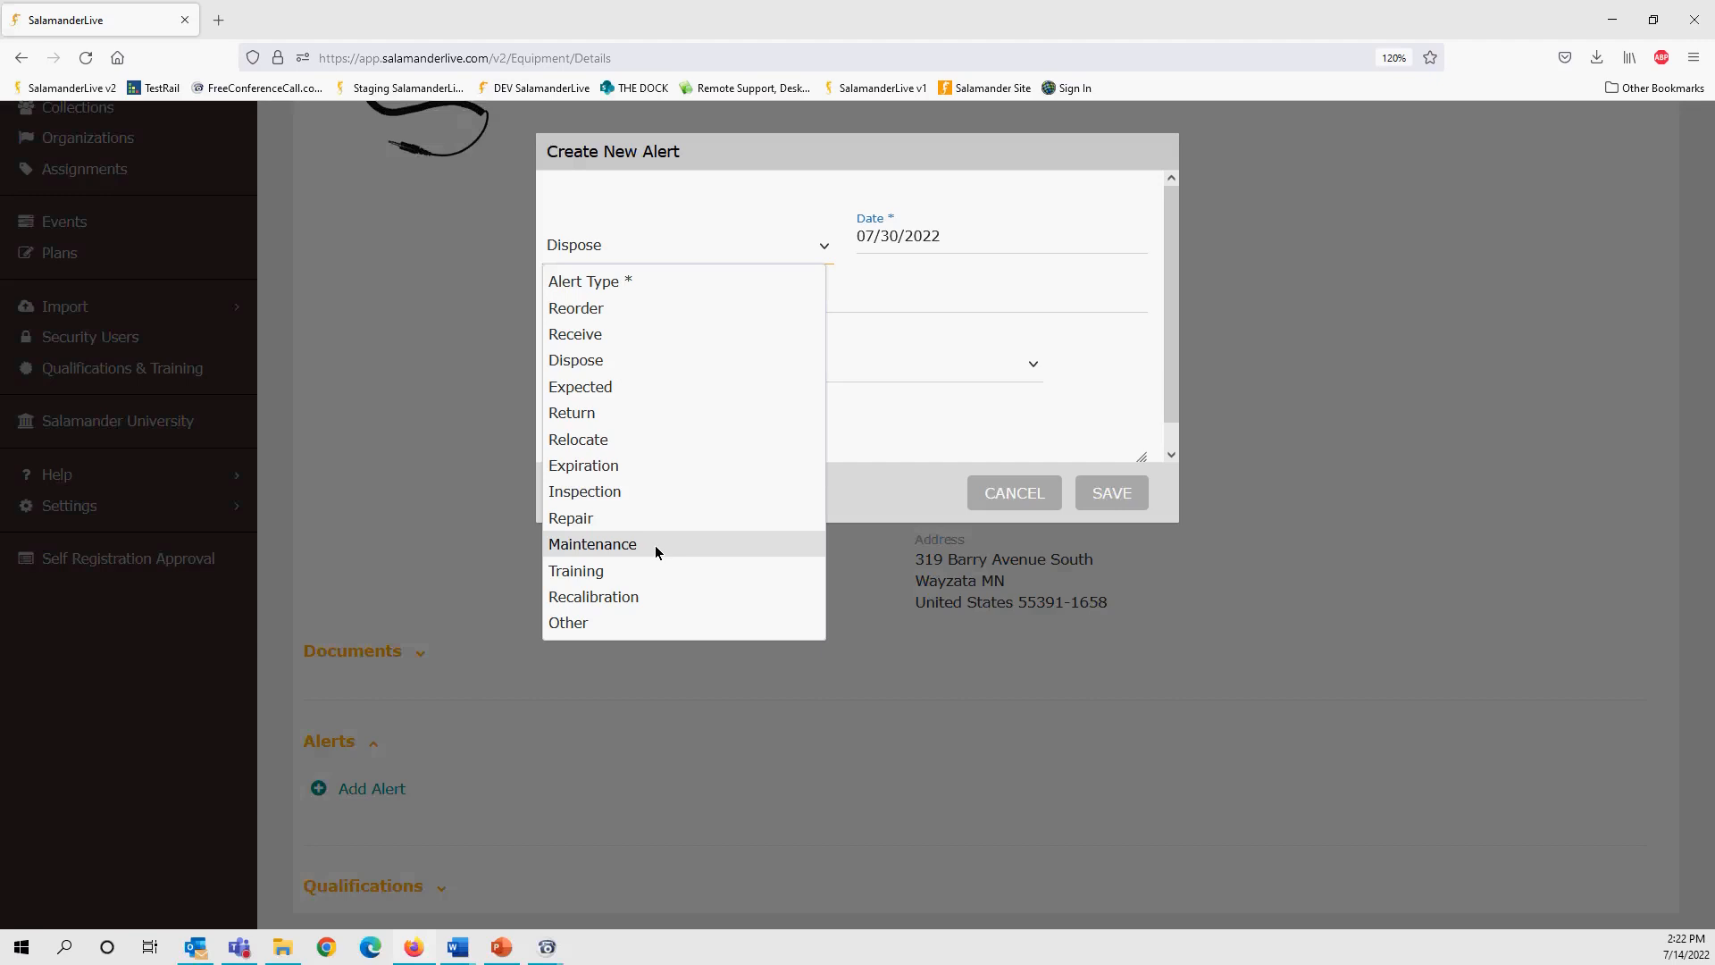
{"action": "left_click", "coordinate": [623, 227]}
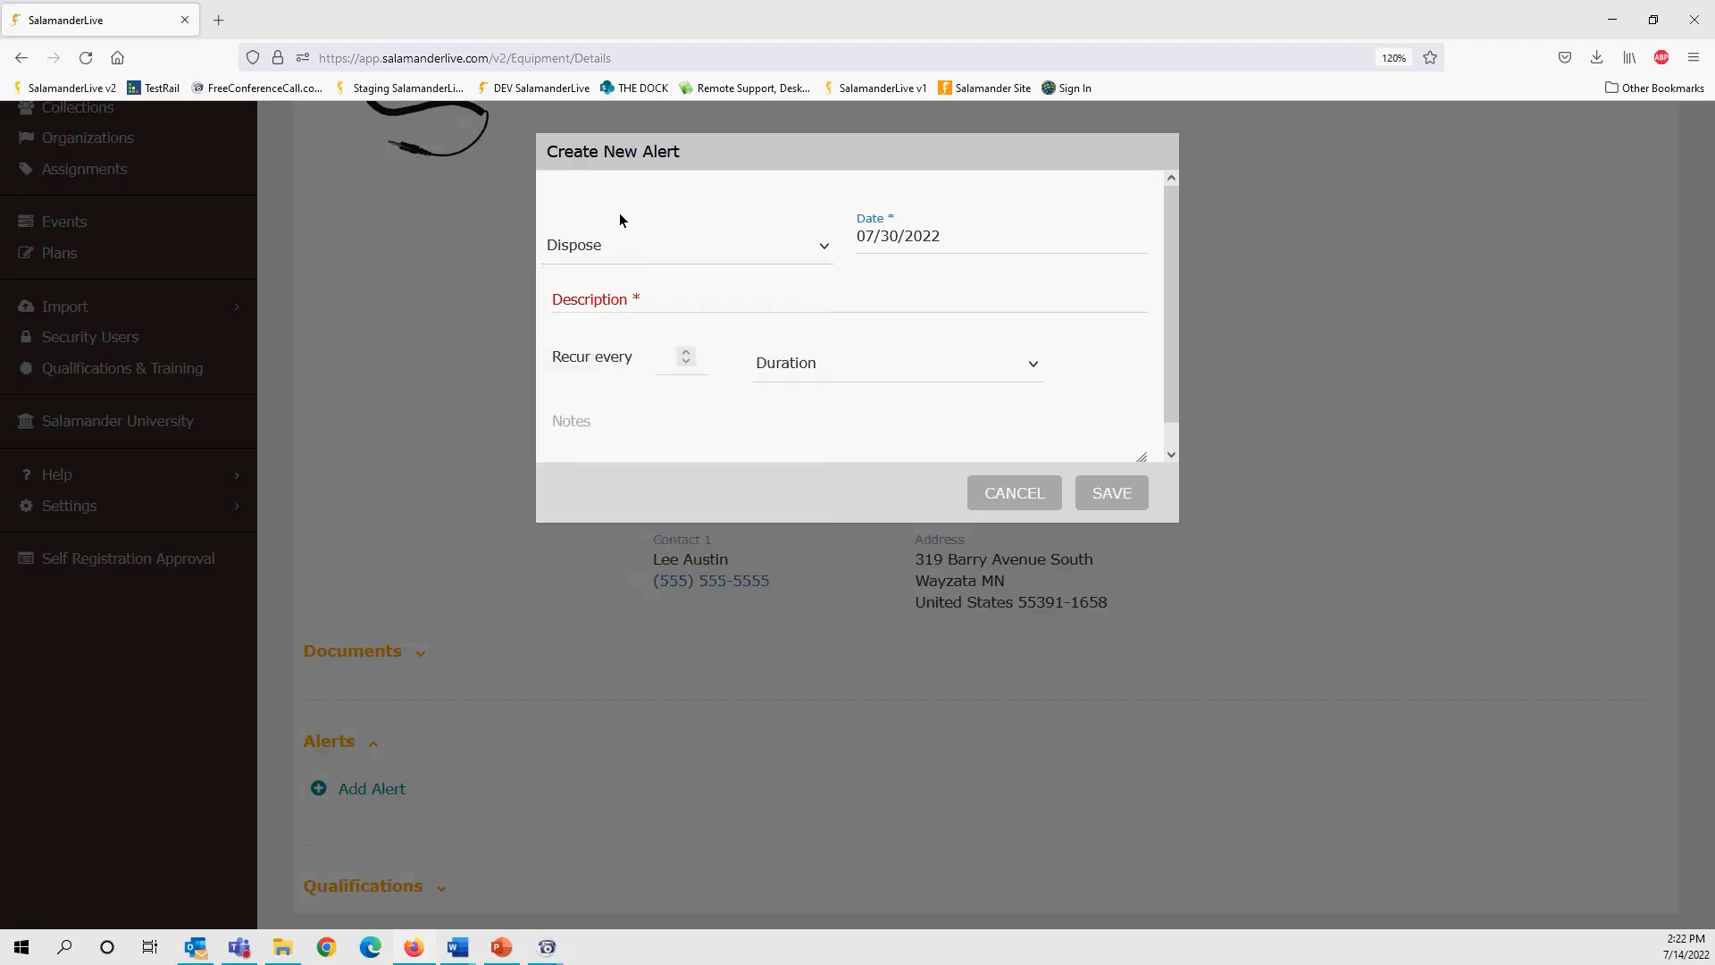
{"action": "left_click", "coordinate": [833, 248]}
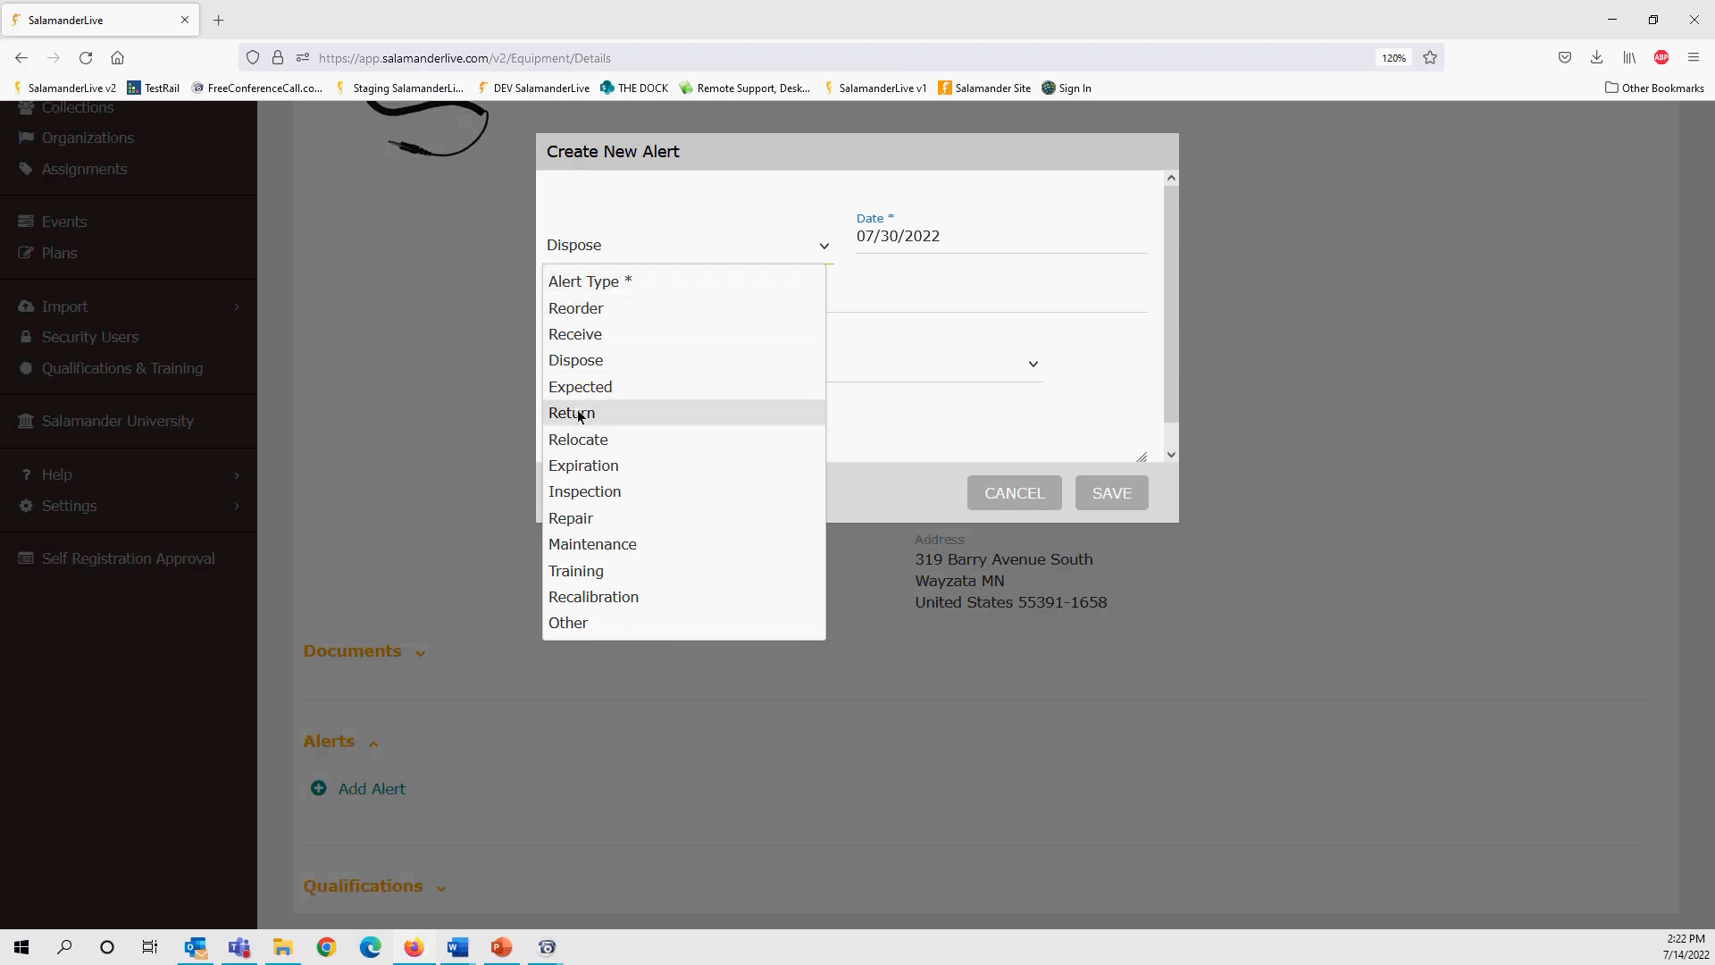
{"action": "left_click", "coordinate": [670, 245]}
{"action": "left_click", "coordinate": [672, 306]}
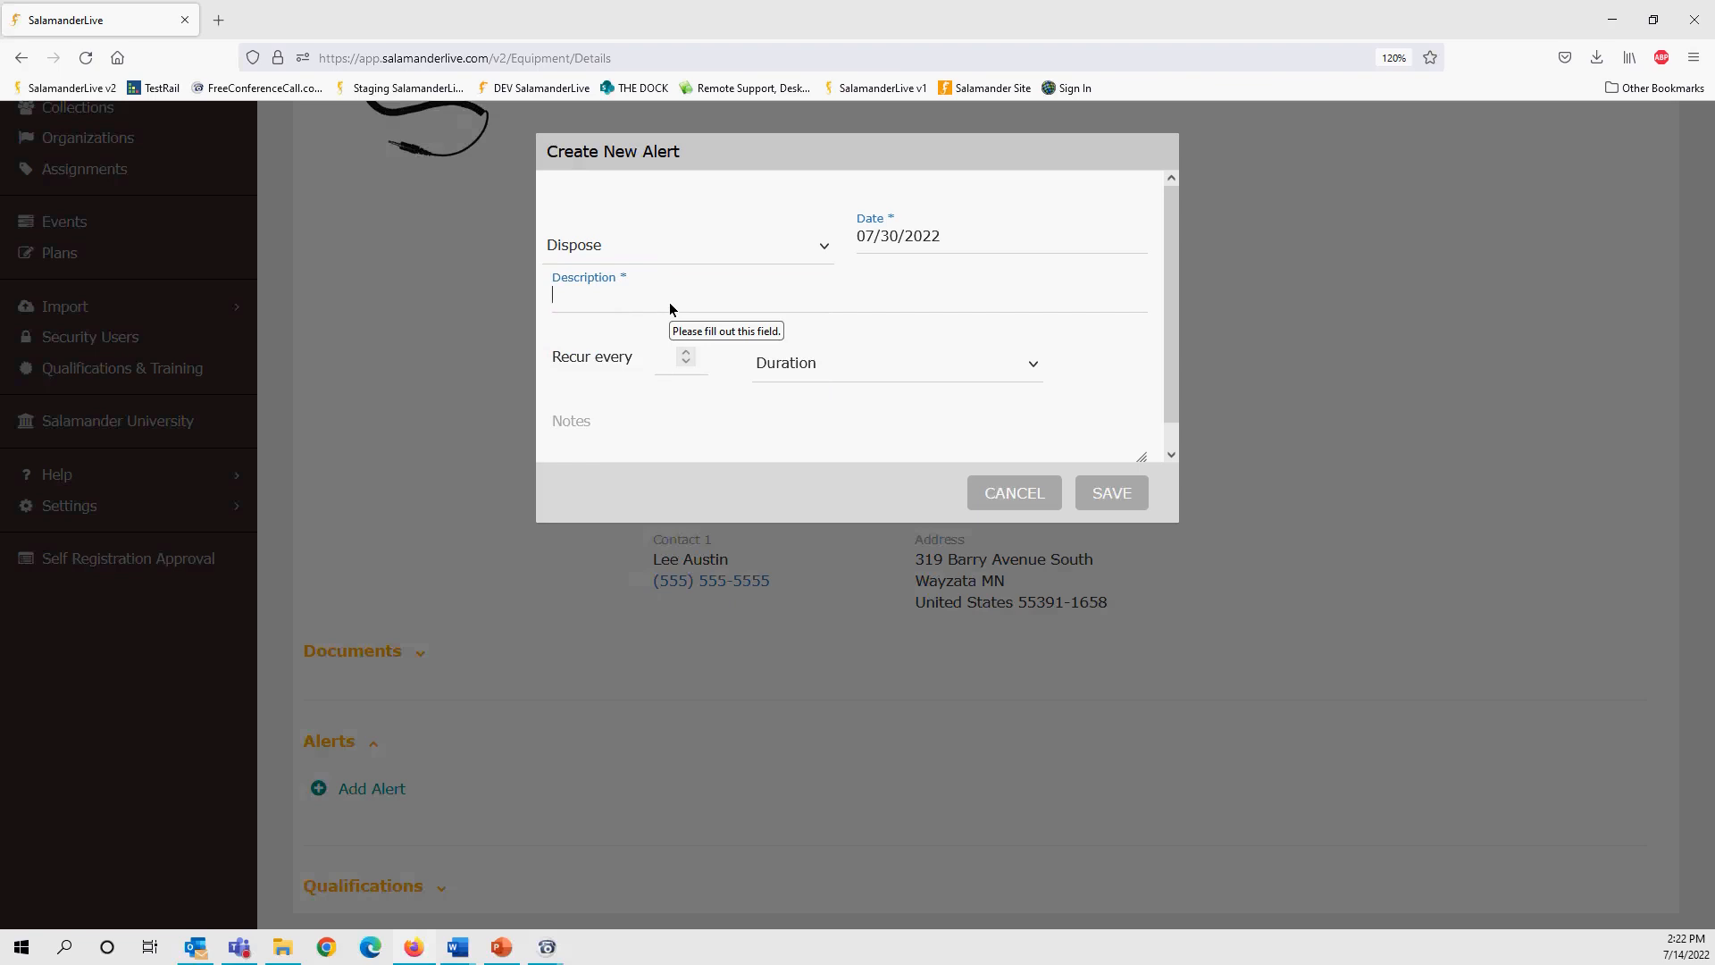
{"action": "type", "text": "Throw away"}
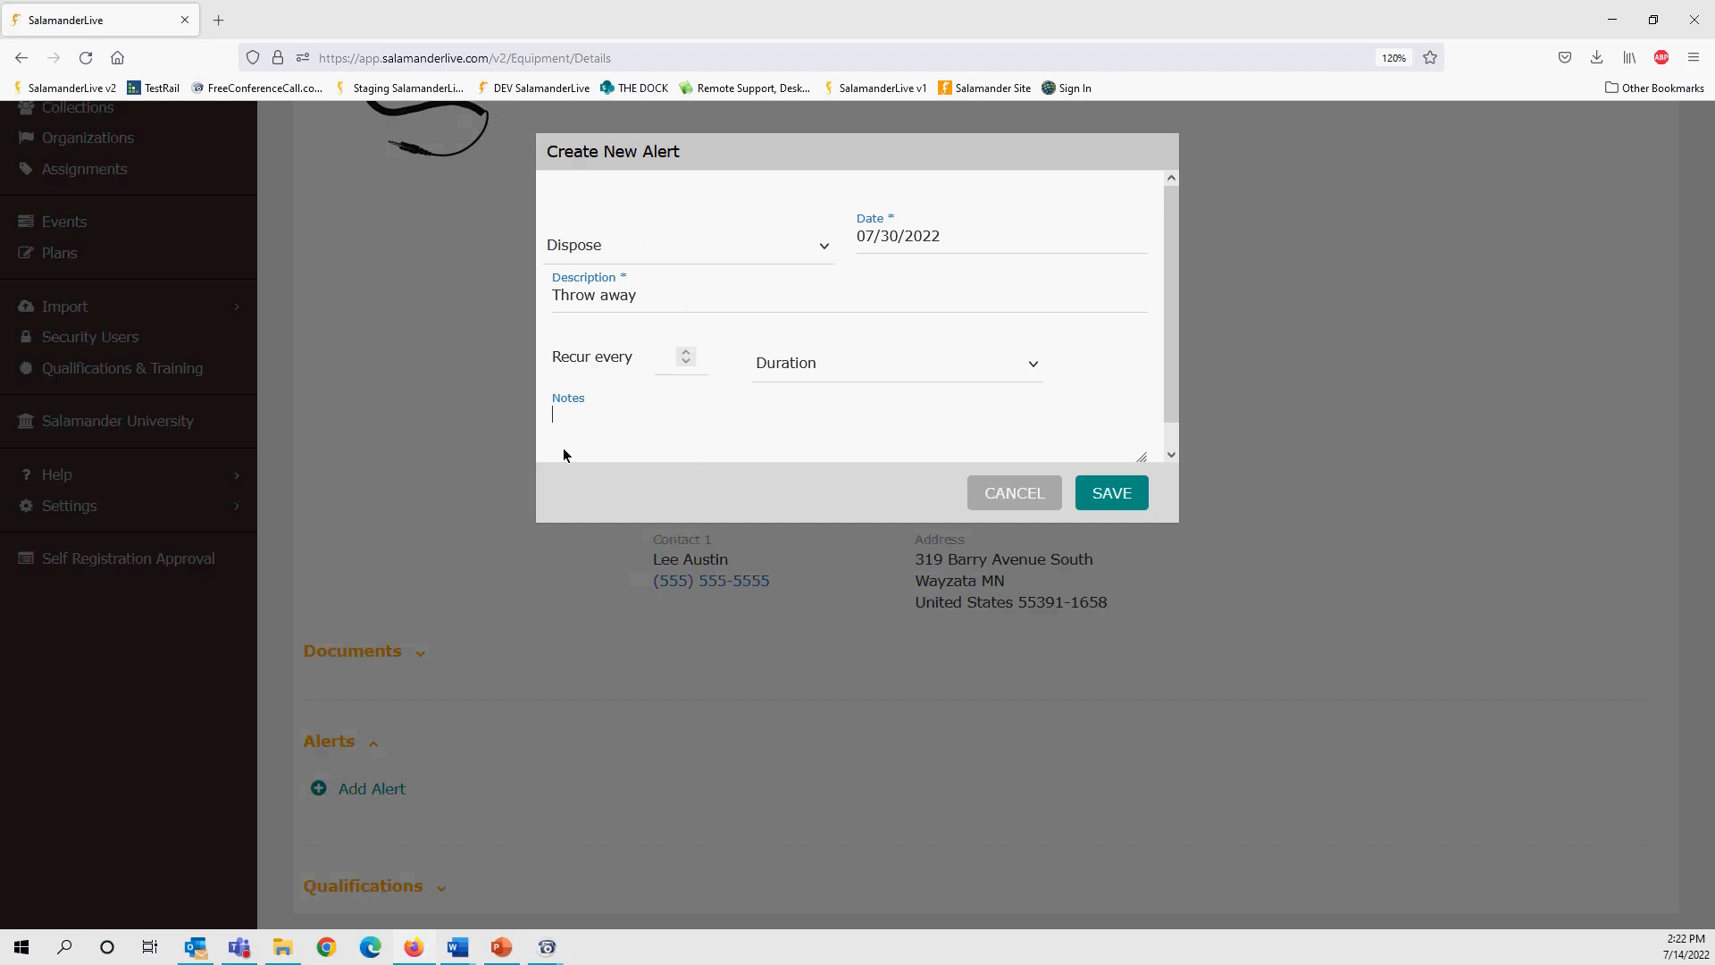
{"action": "left_click", "coordinate": [1112, 489]}
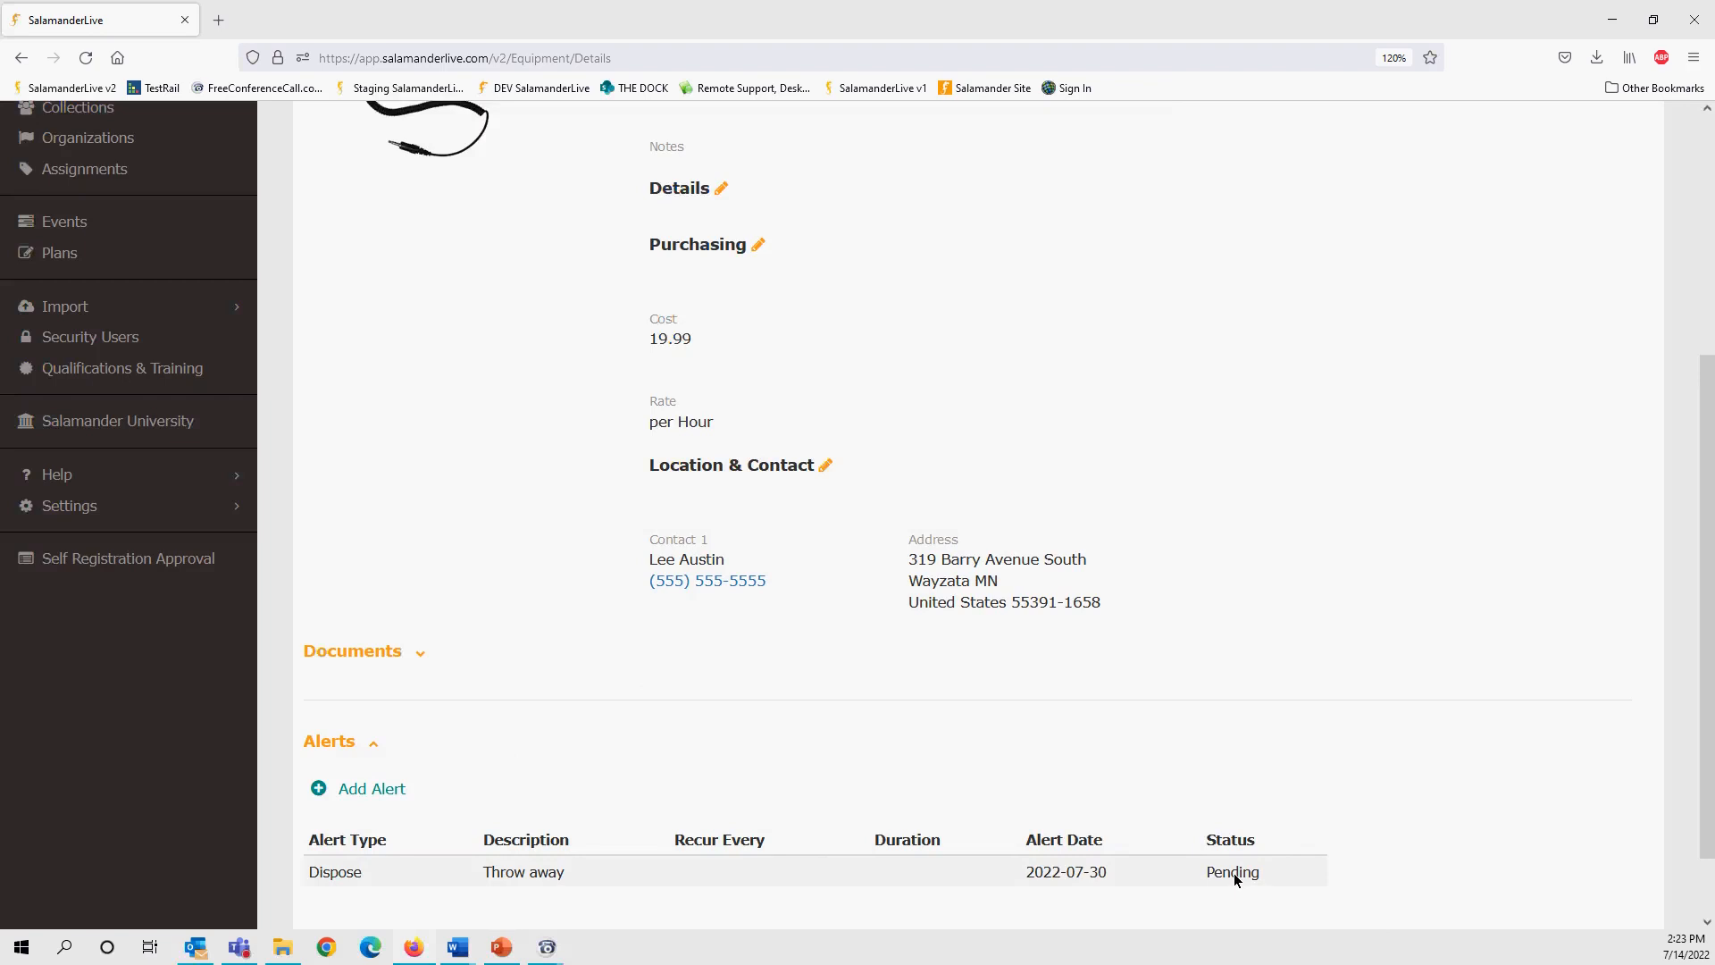
- Review the earpiece's profile and check the editing options for its photo
{"action": "scroll", "coordinate": [1225, 875], "scroll_direction": "up", "scroll_amount": 4}
{"action": "scroll", "coordinate": [1225, 876], "scroll_direction": "down", "scroll_amount": 5}
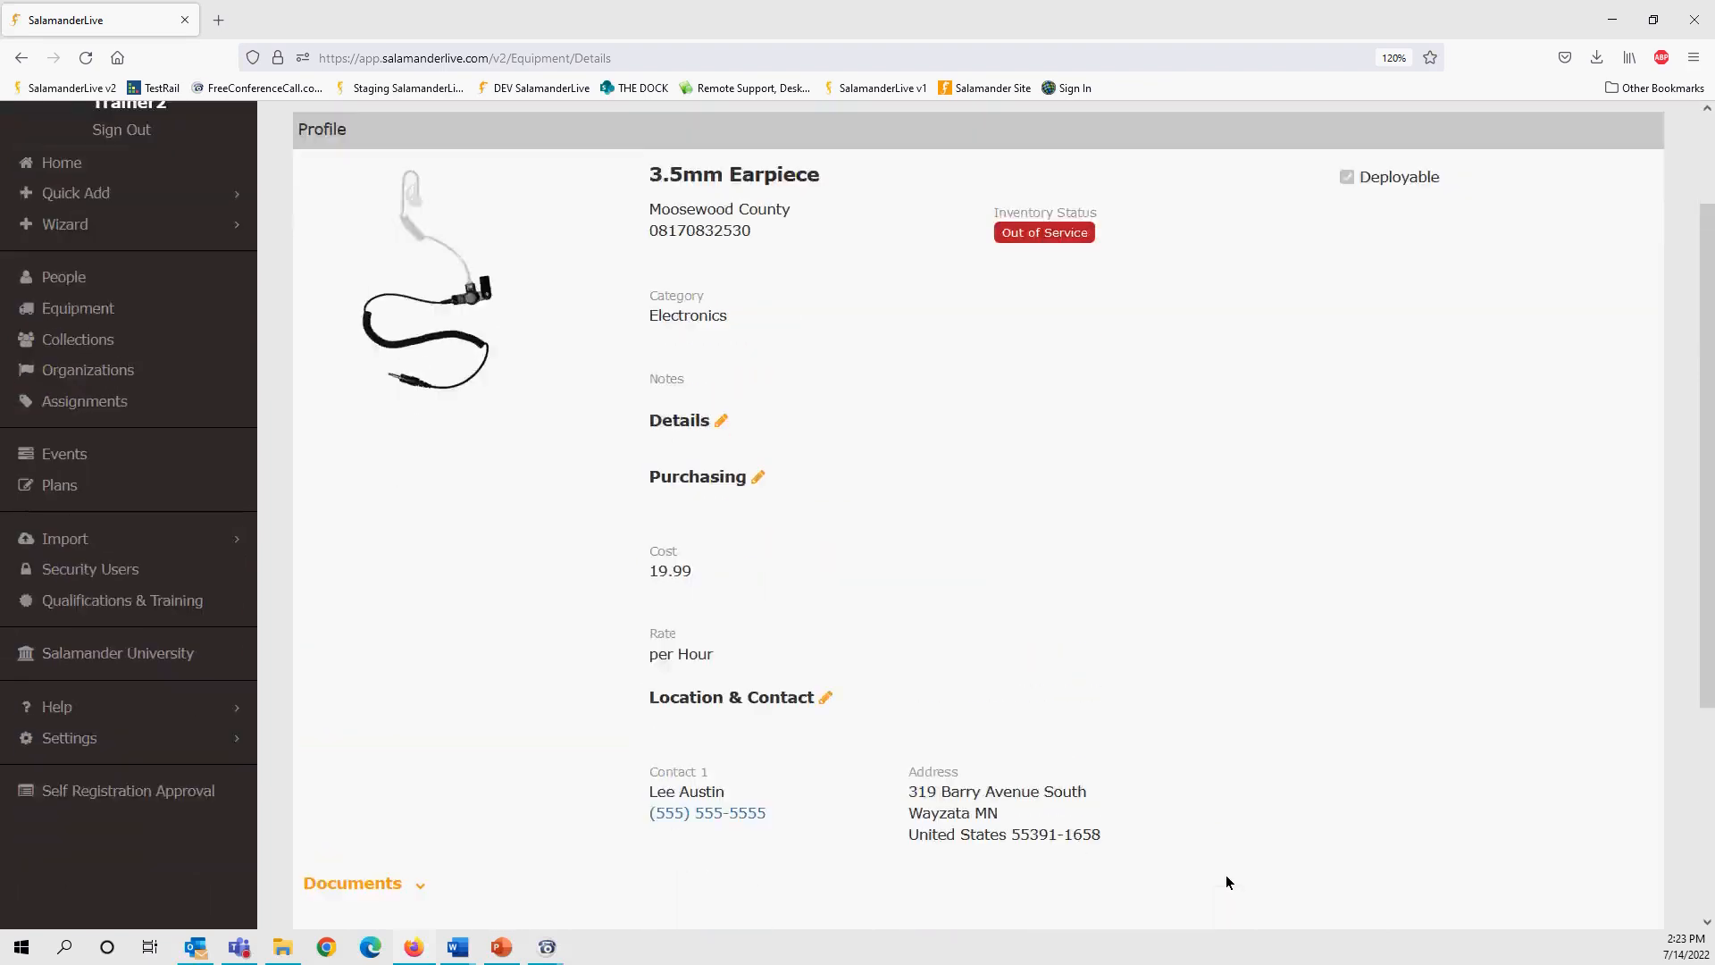
{"action": "scroll", "coordinate": [1224, 877], "scroll_direction": "up", "scroll_amount": 5}
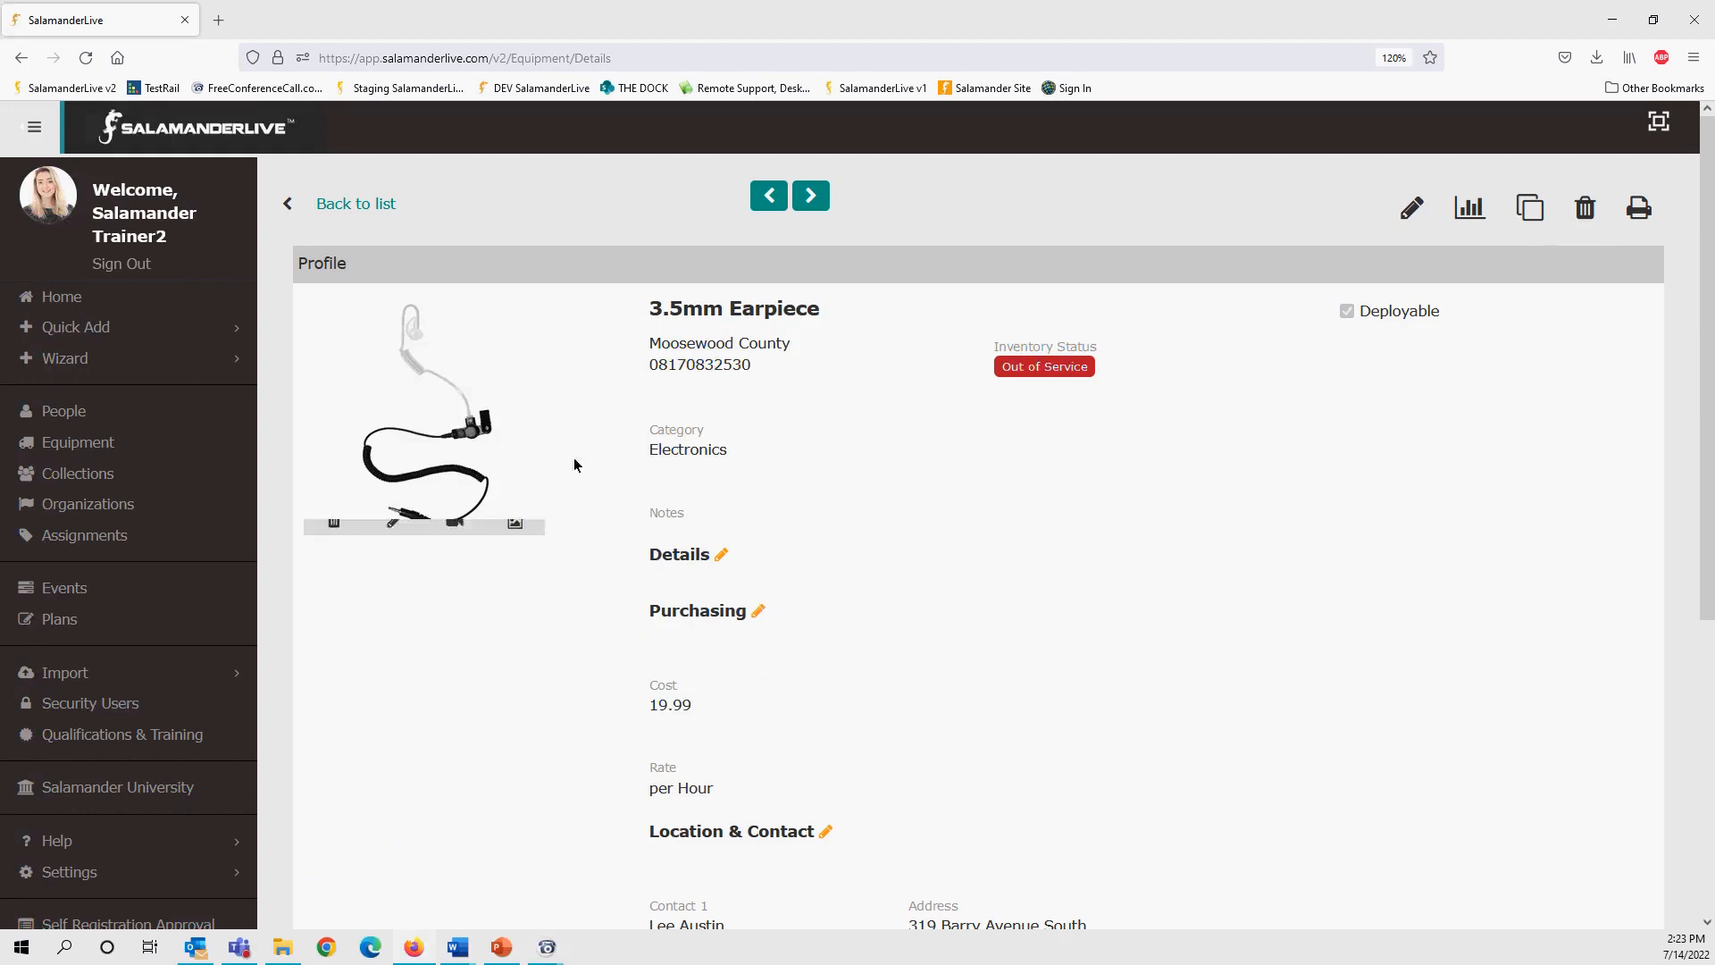
{"action": "mouse_move", "coordinate": [463, 420]}
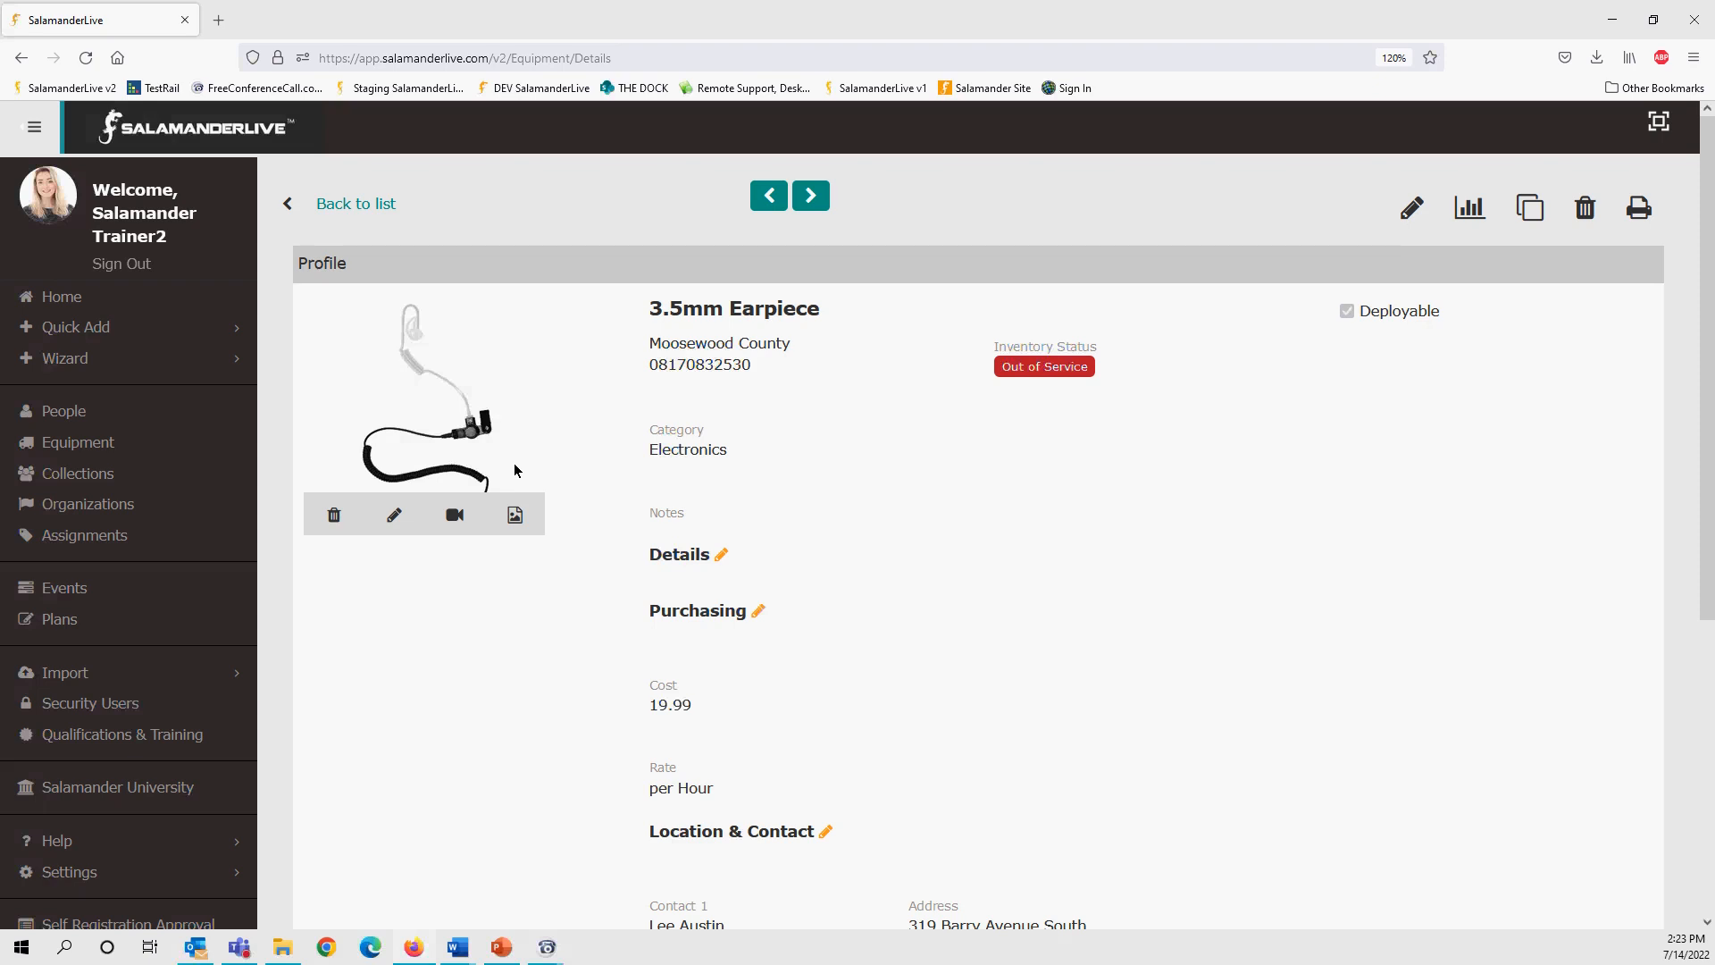
{"action": "scroll", "coordinate": [759, 442], "scroll_direction": "down", "scroll_amount": 5}
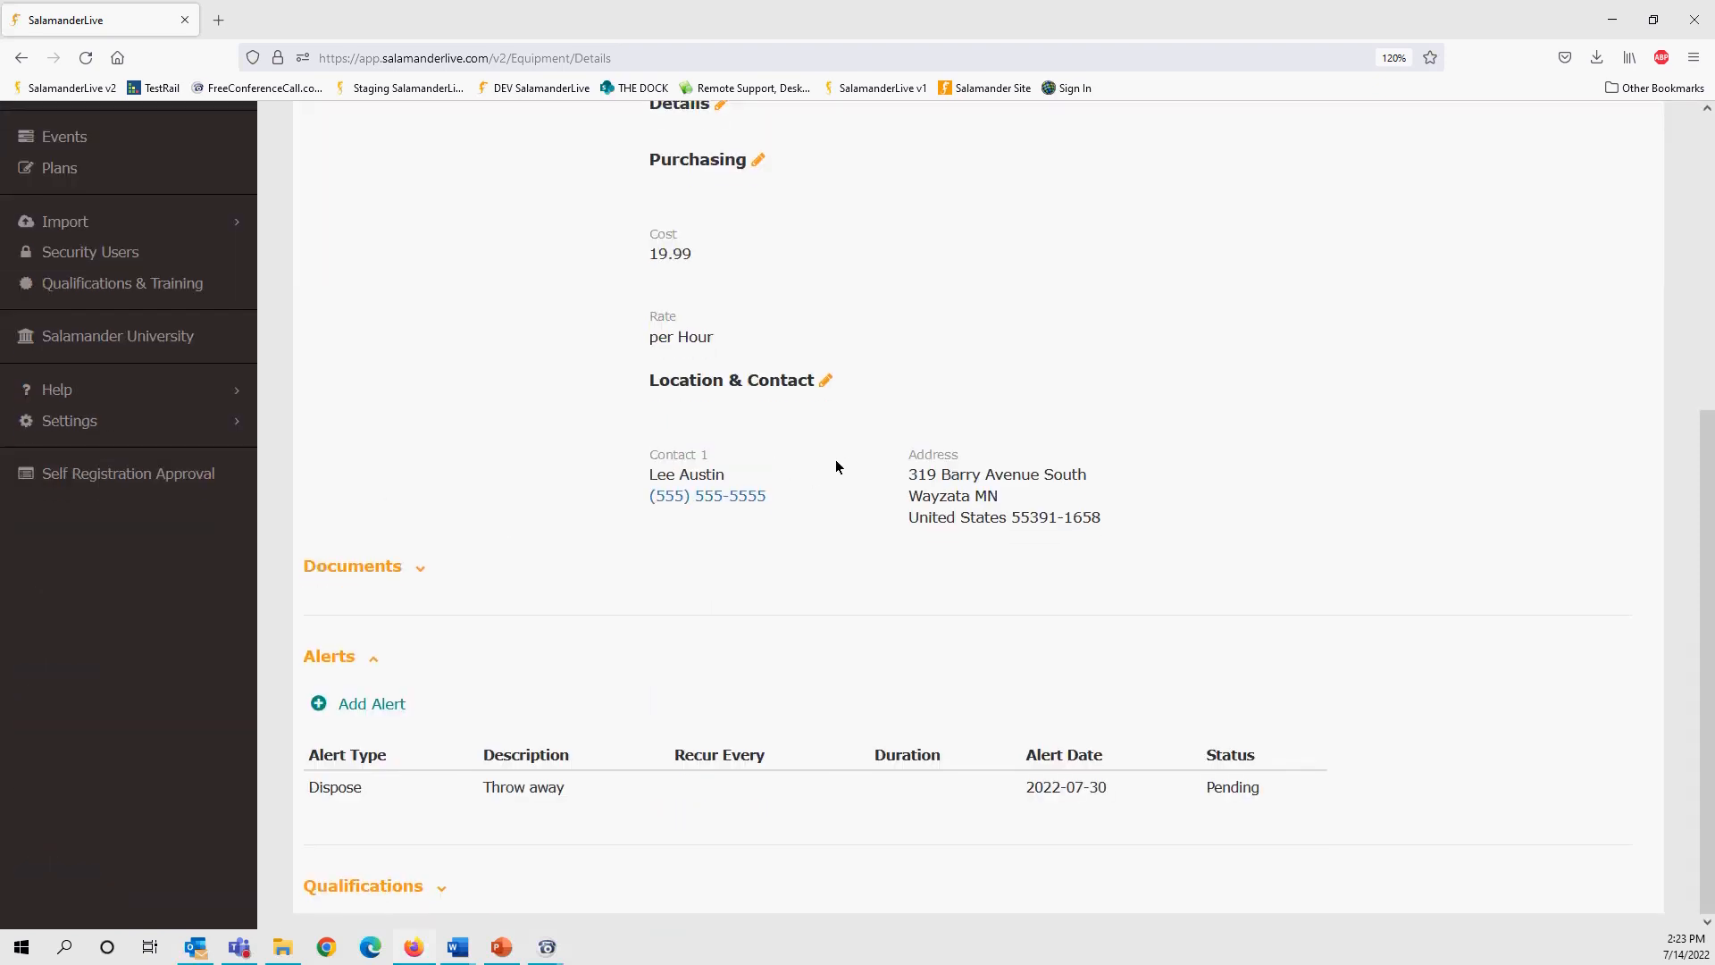
- Upload Baseball Kit.pdf to the earpiece's documents and check the options available for the file
{"action": "left_click", "coordinate": [420, 569]}
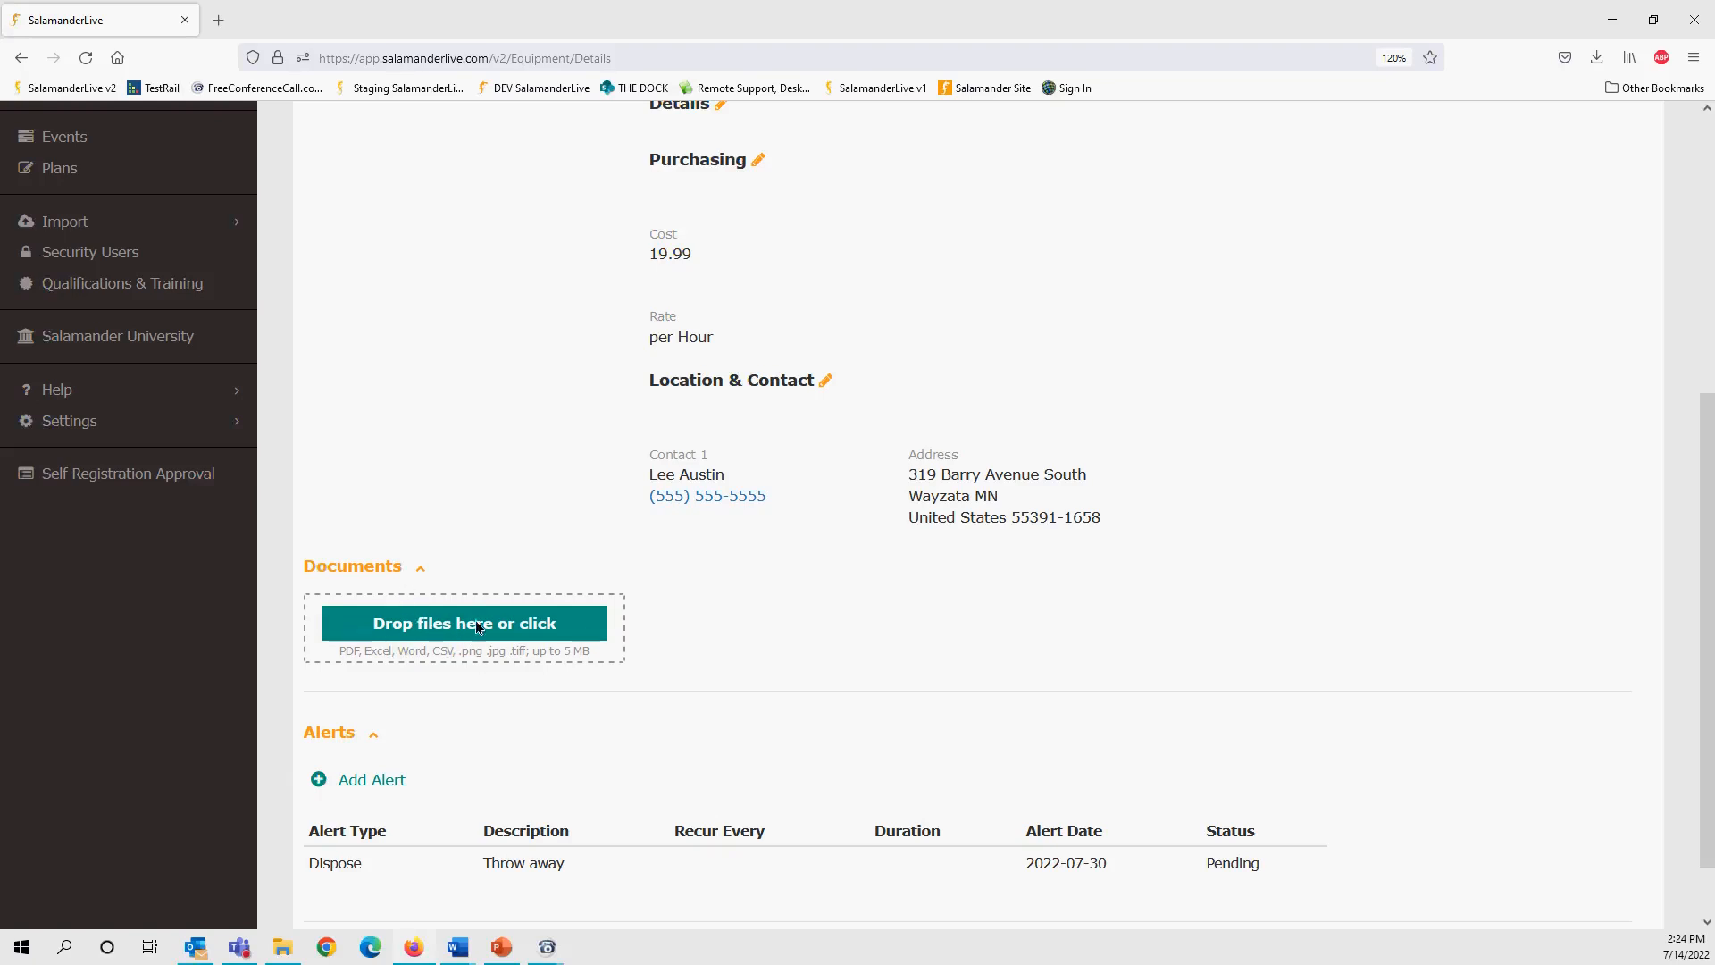
{"action": "left_click", "coordinate": [573, 634]}
{"action": "left_click", "coordinate": [678, 606]}
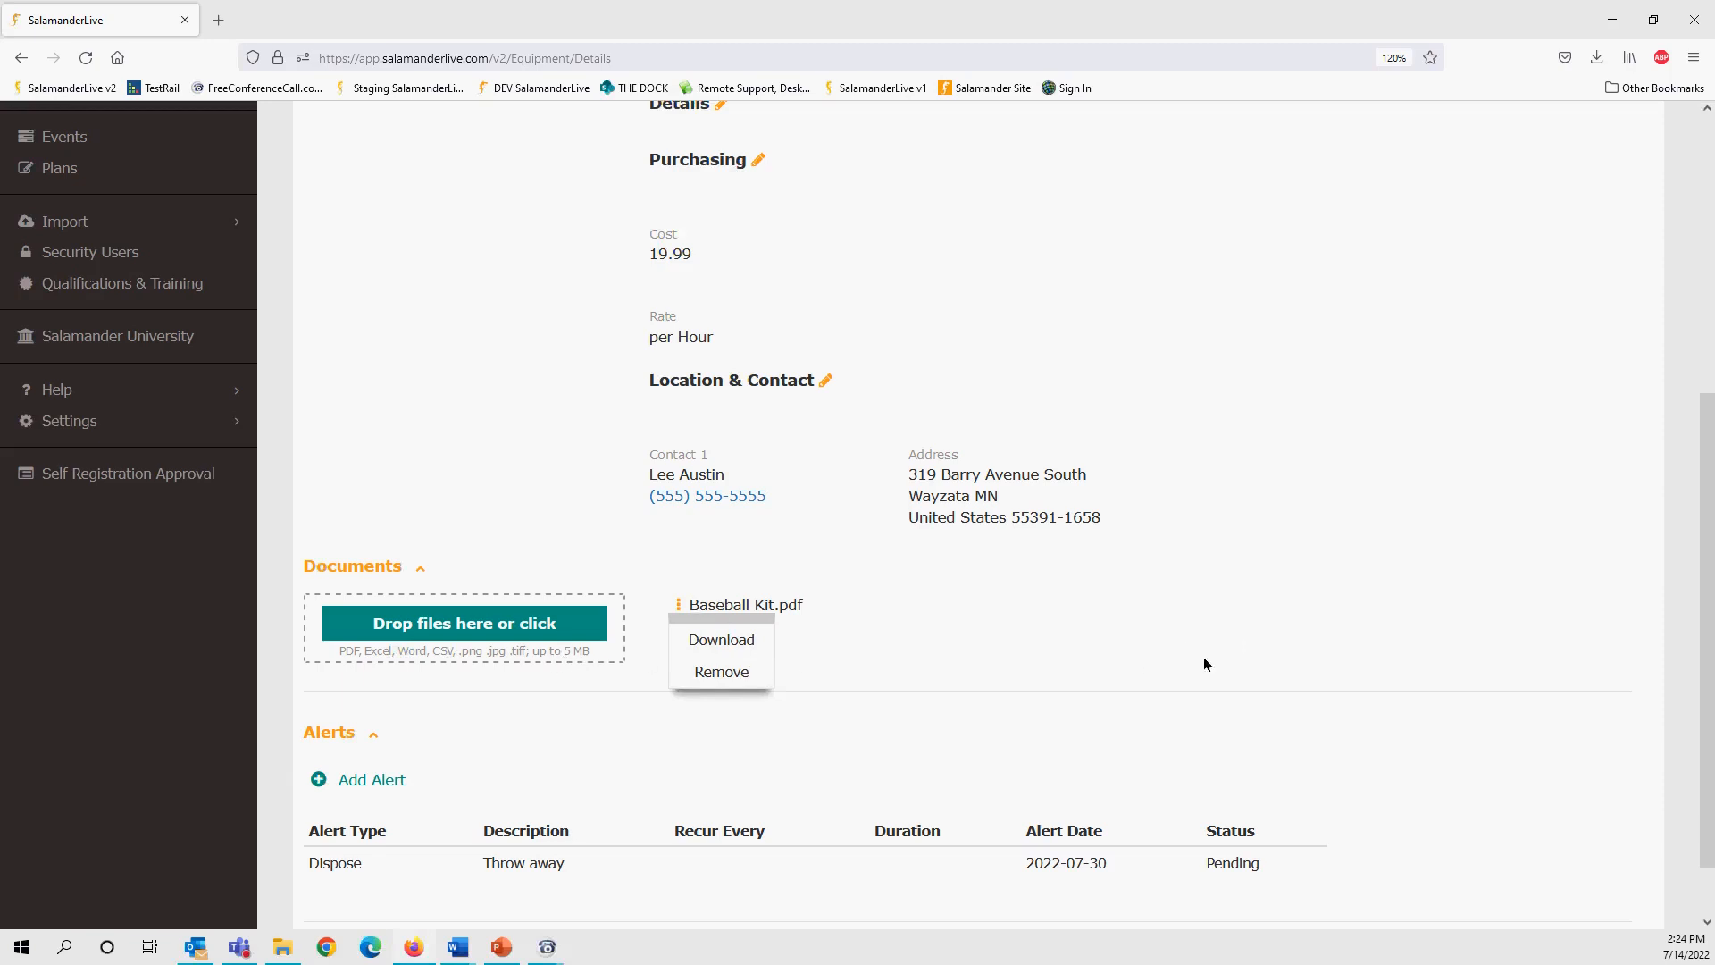
{"action": "left_click", "coordinate": [1322, 652]}
- Set the earpiece's inventory status to Available and save the change
{"action": "scroll", "coordinate": [1367, 661], "scroll_direction": "down", "scroll_amount": 1}
{"action": "scroll", "coordinate": [1362, 688], "scroll_direction": "up", "scroll_amount": 6}
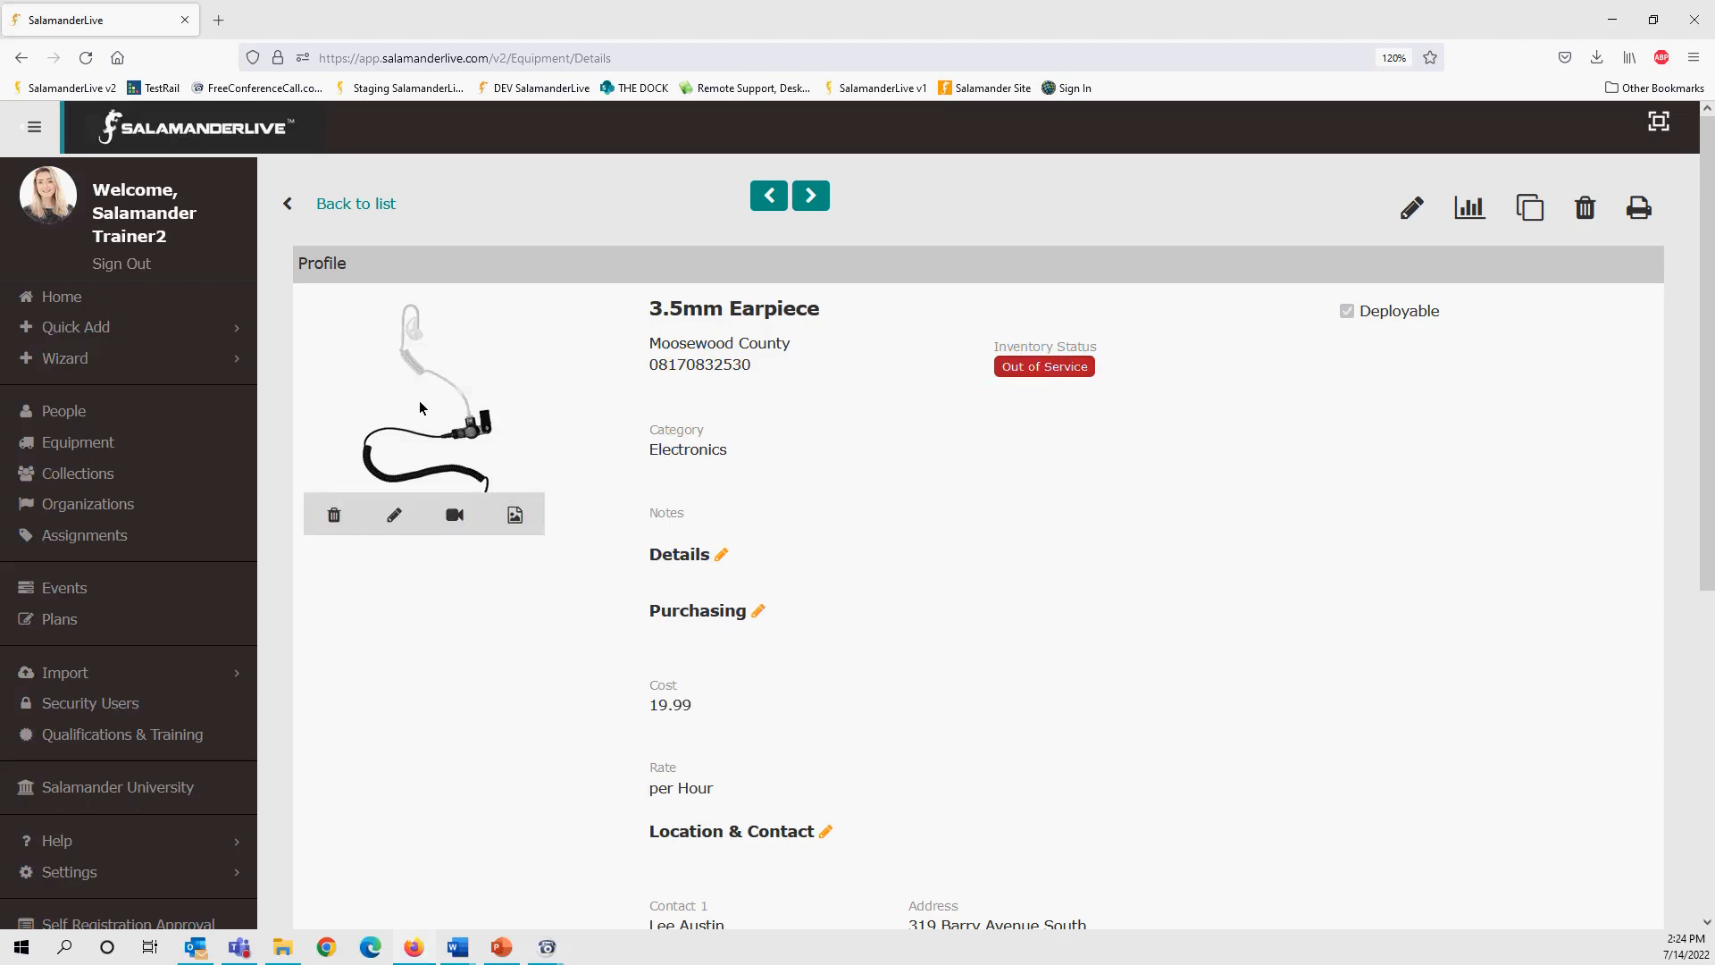
{"action": "left_click", "coordinate": [1063, 366]}
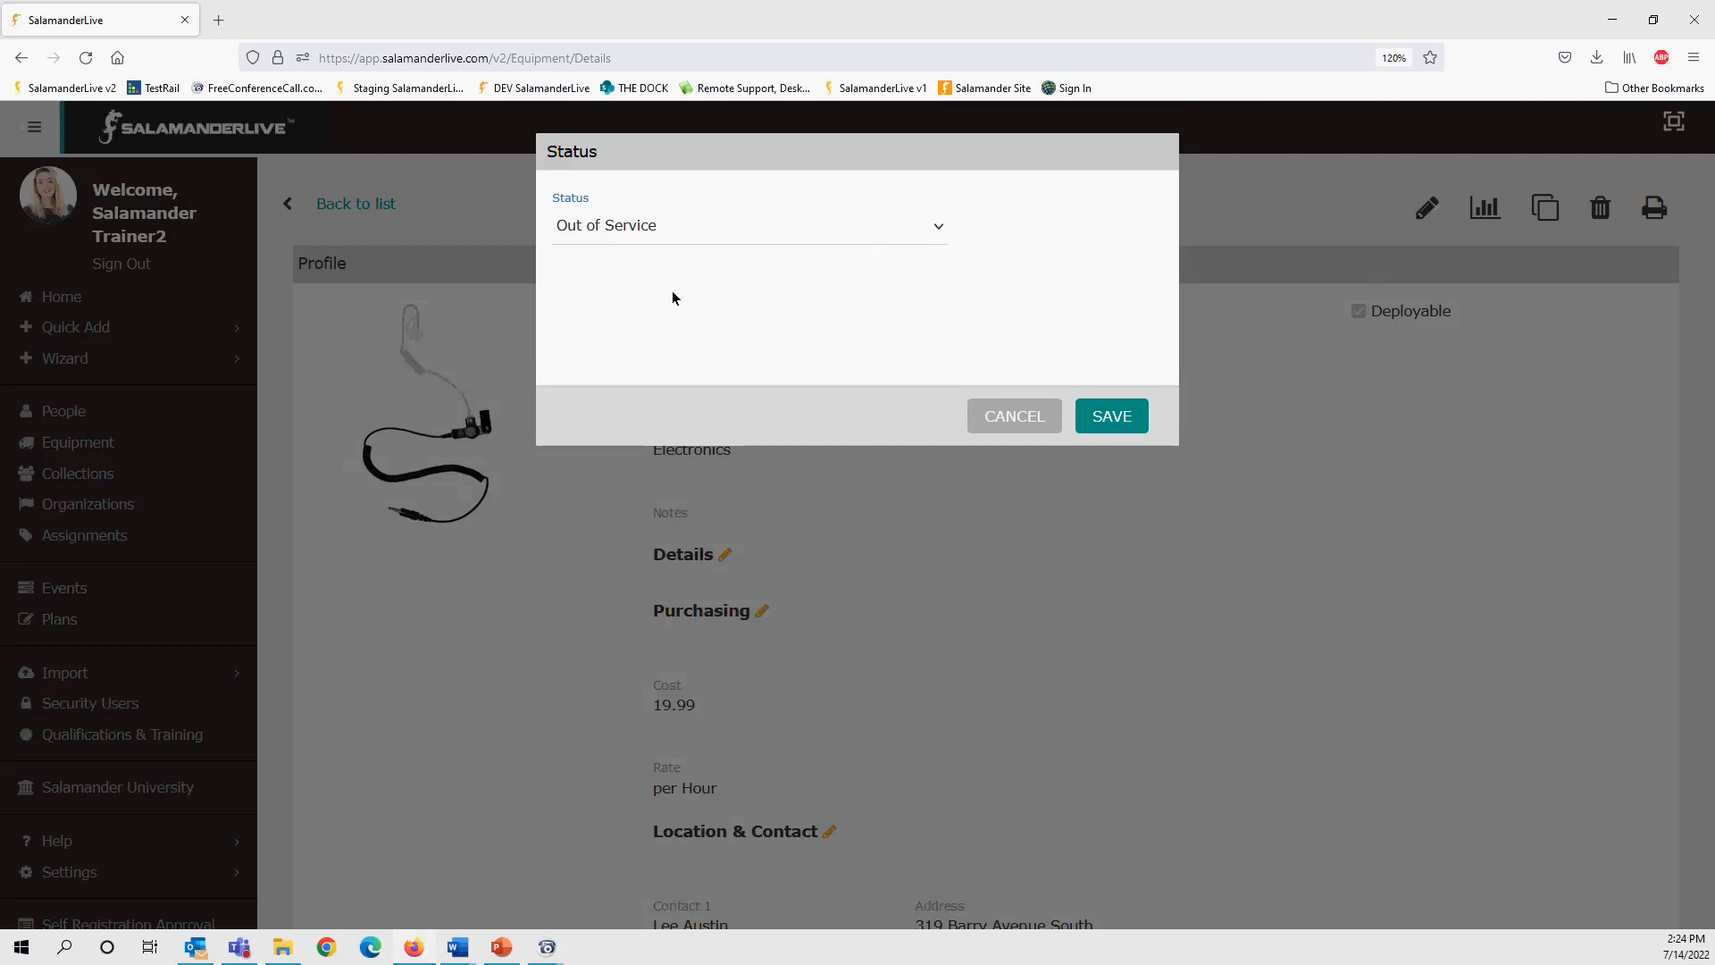
{"action": "left_click", "coordinate": [938, 232]}
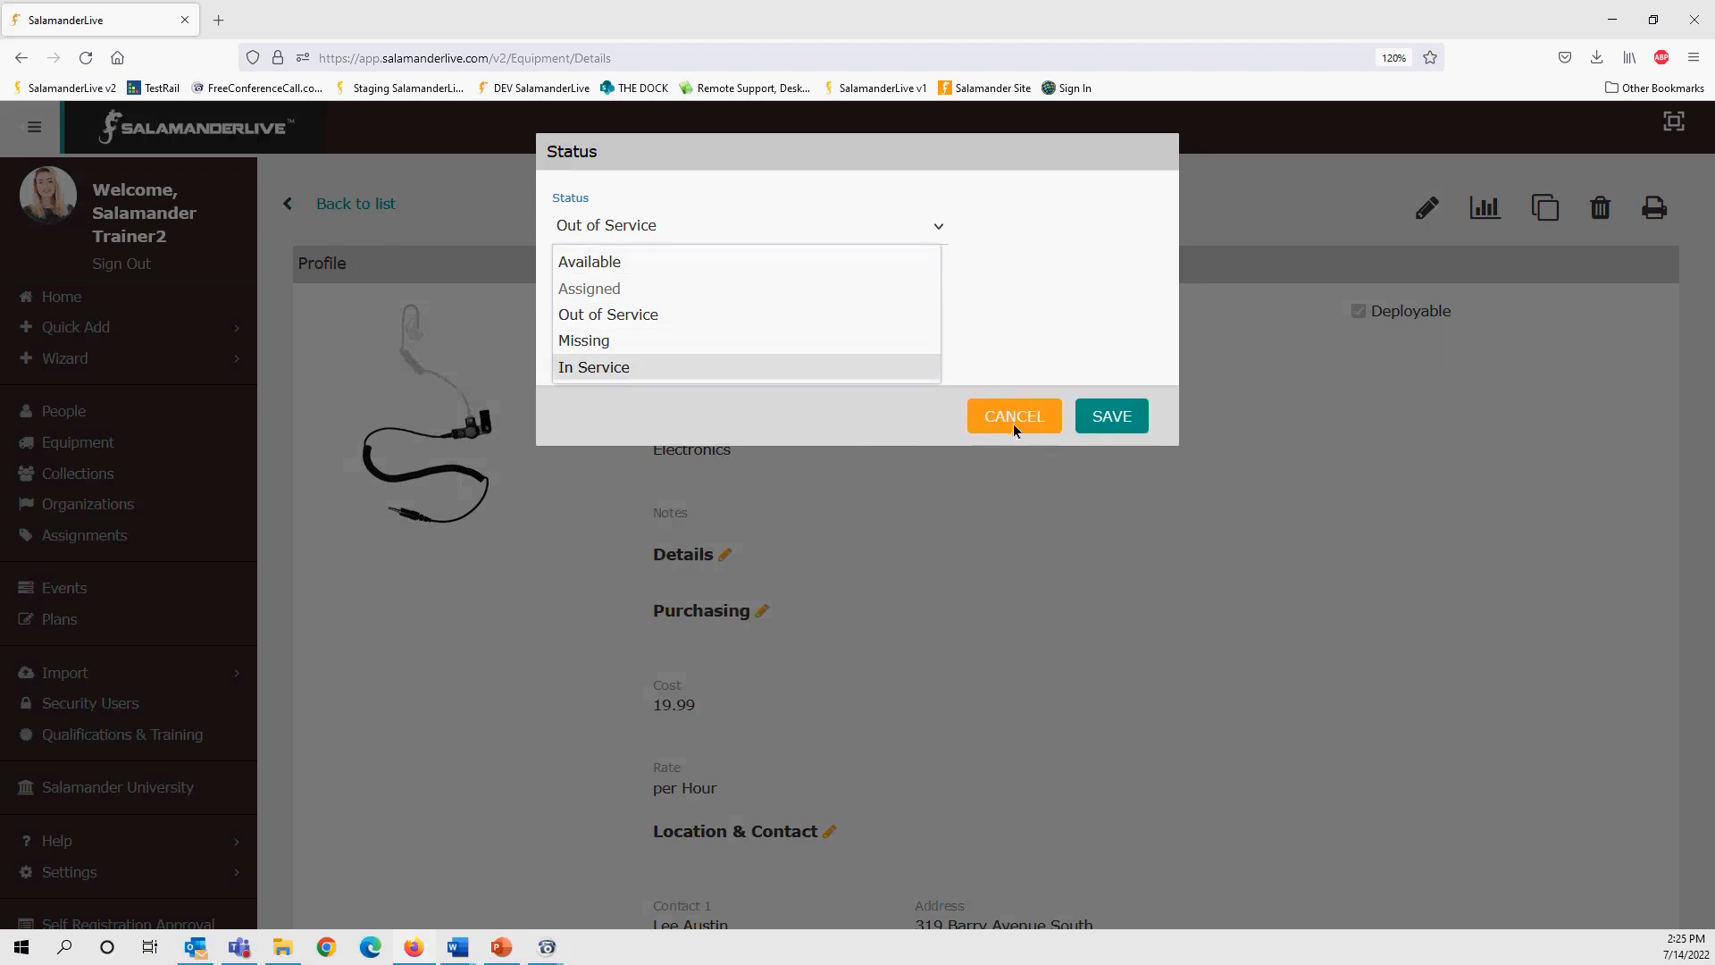
{"action": "left_click", "coordinate": [626, 261]}
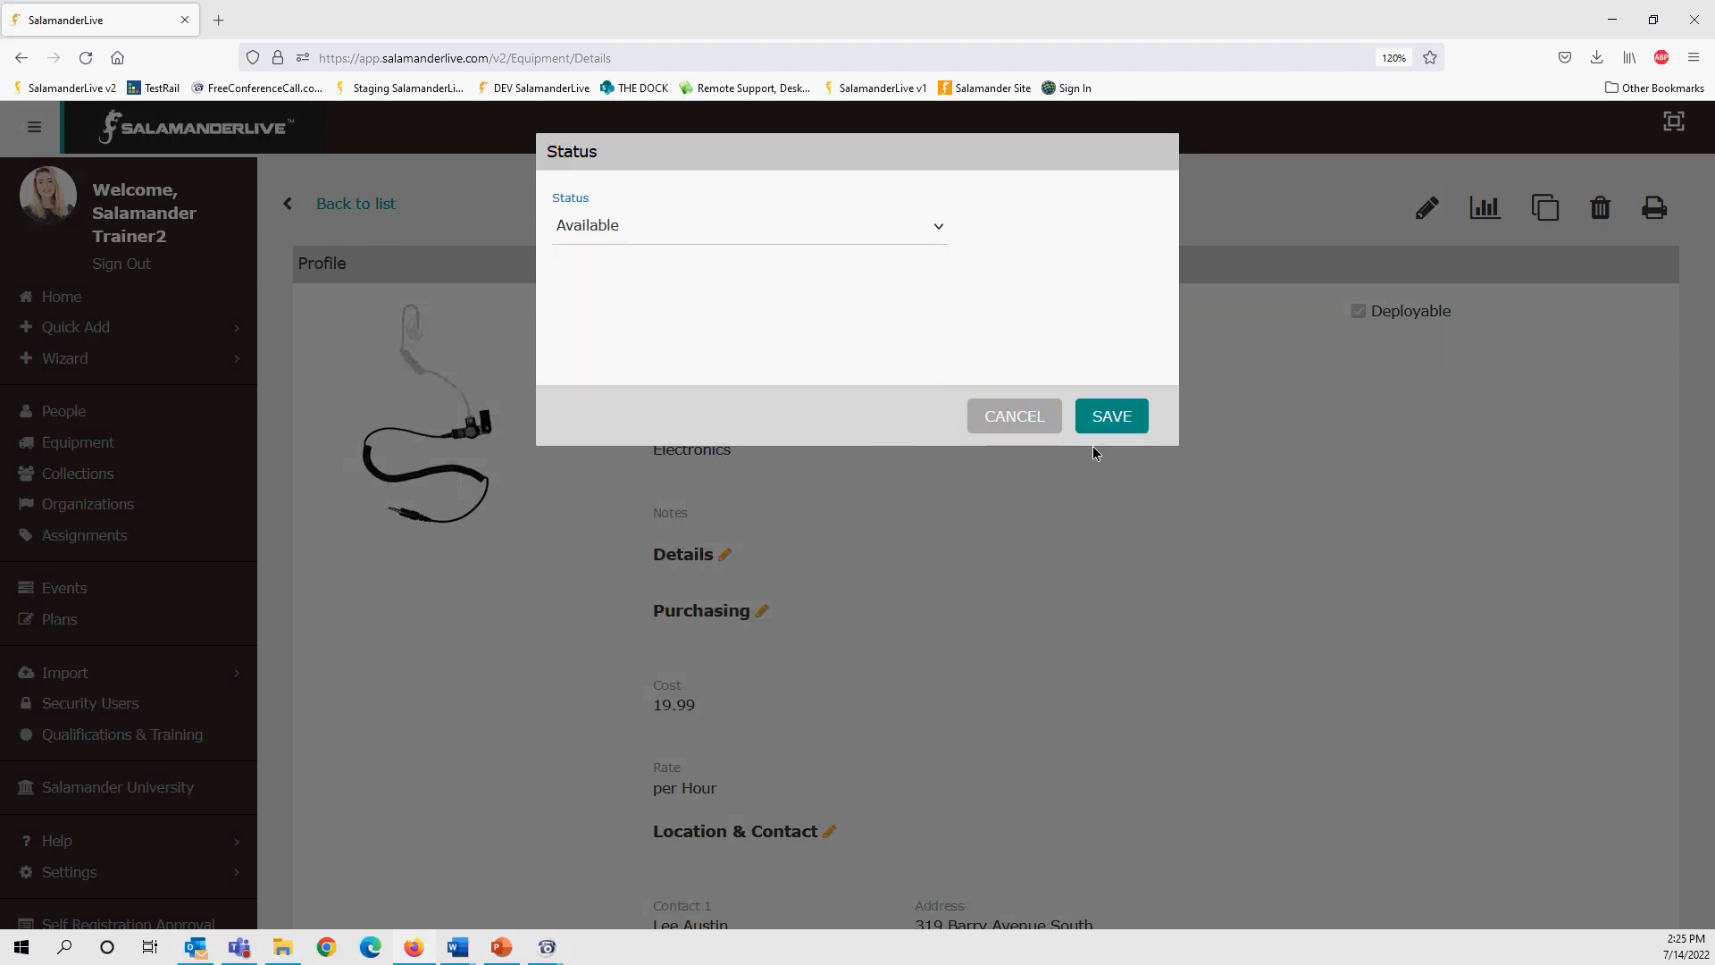
{"action": "left_click", "coordinate": [1108, 425]}
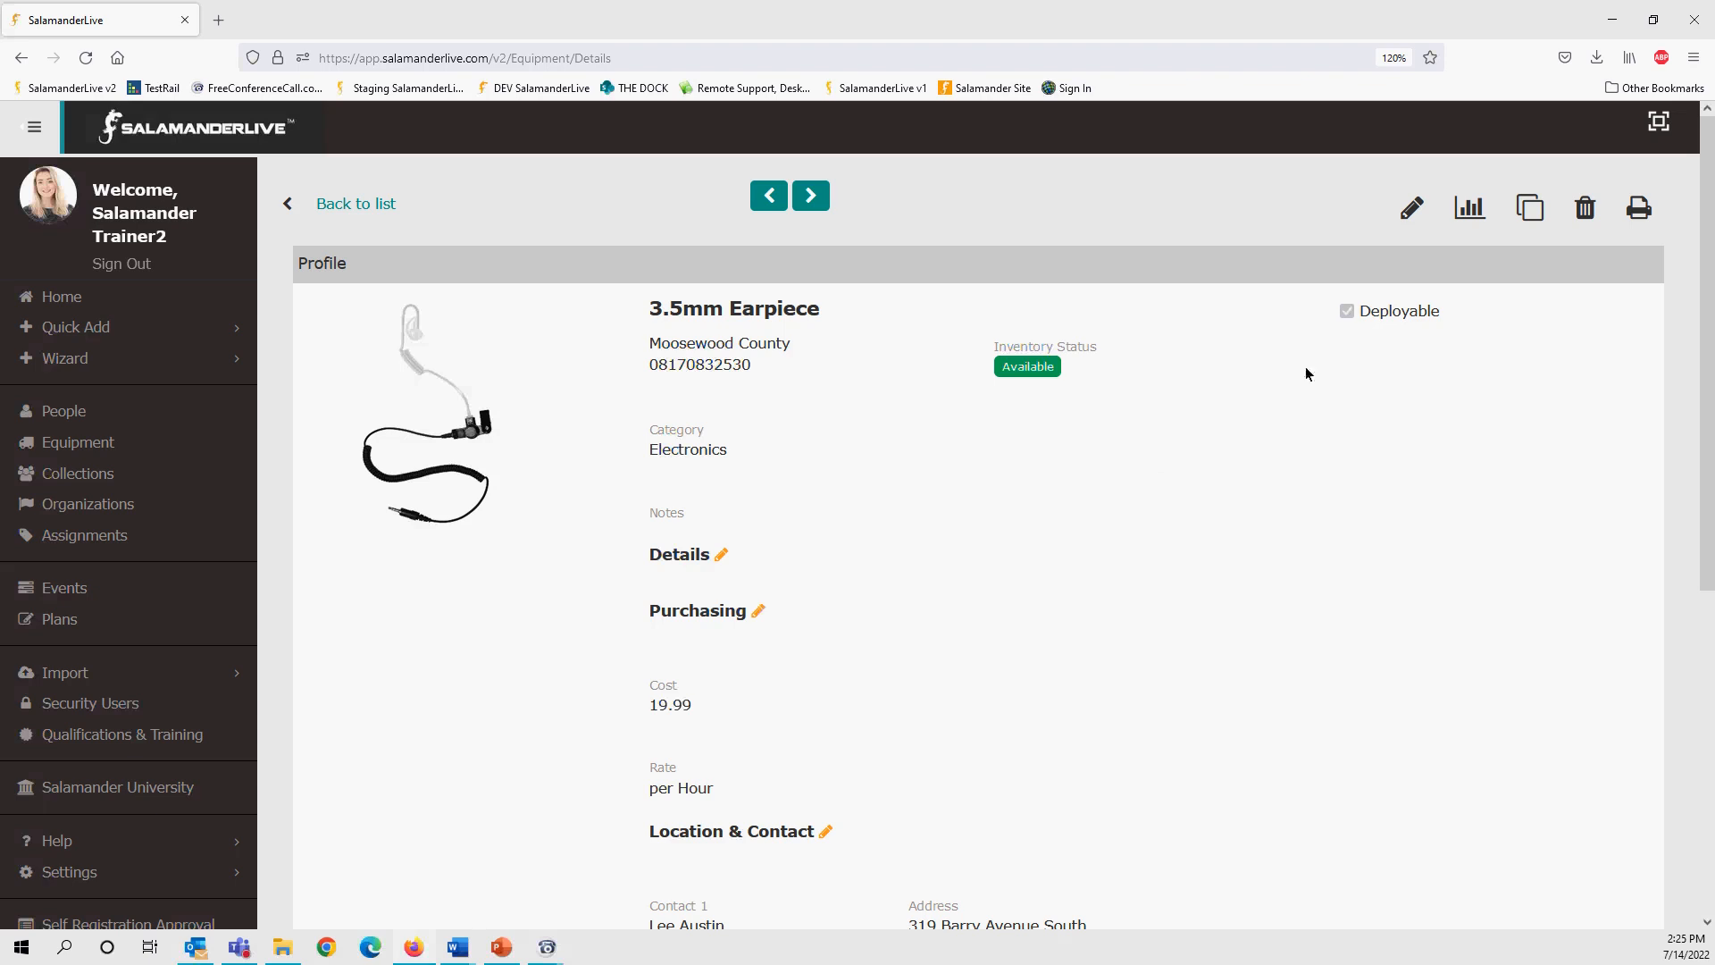
- Check the number-of-copies prompt for duplicating the earpiece record and cancel it without making copies
{"action": "left_click", "coordinate": [1540, 207]}
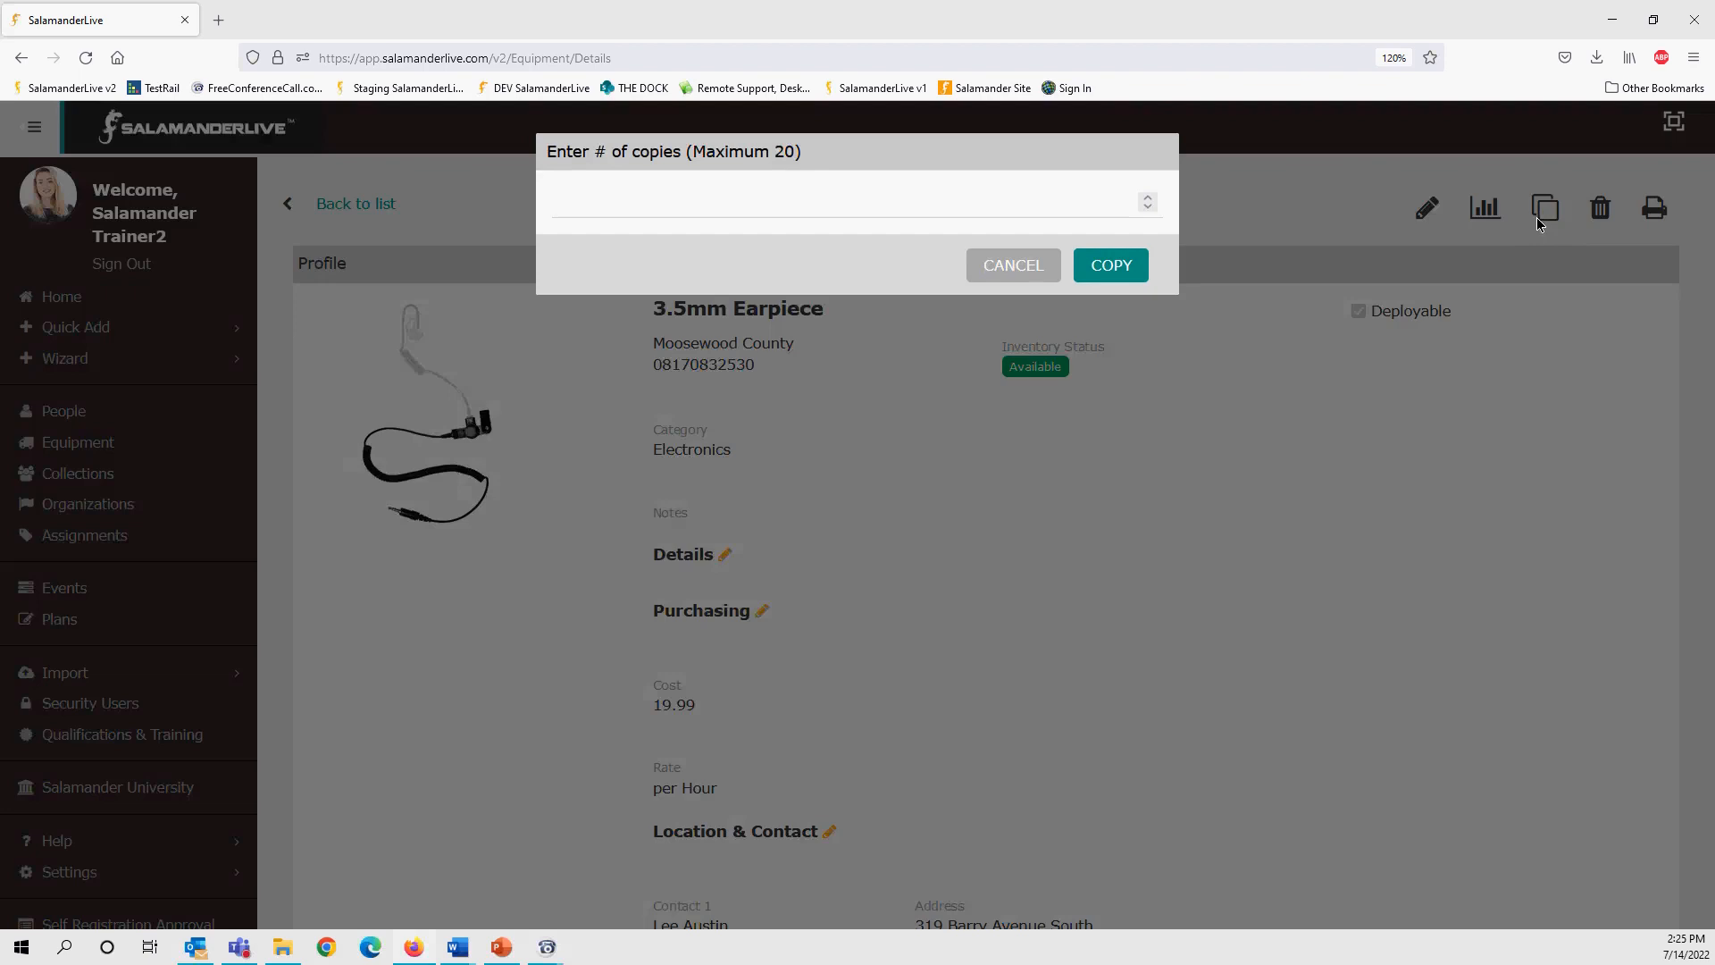
{"action": "left_click", "coordinate": [665, 197]}
{"action": "left_click", "coordinate": [1011, 268]}
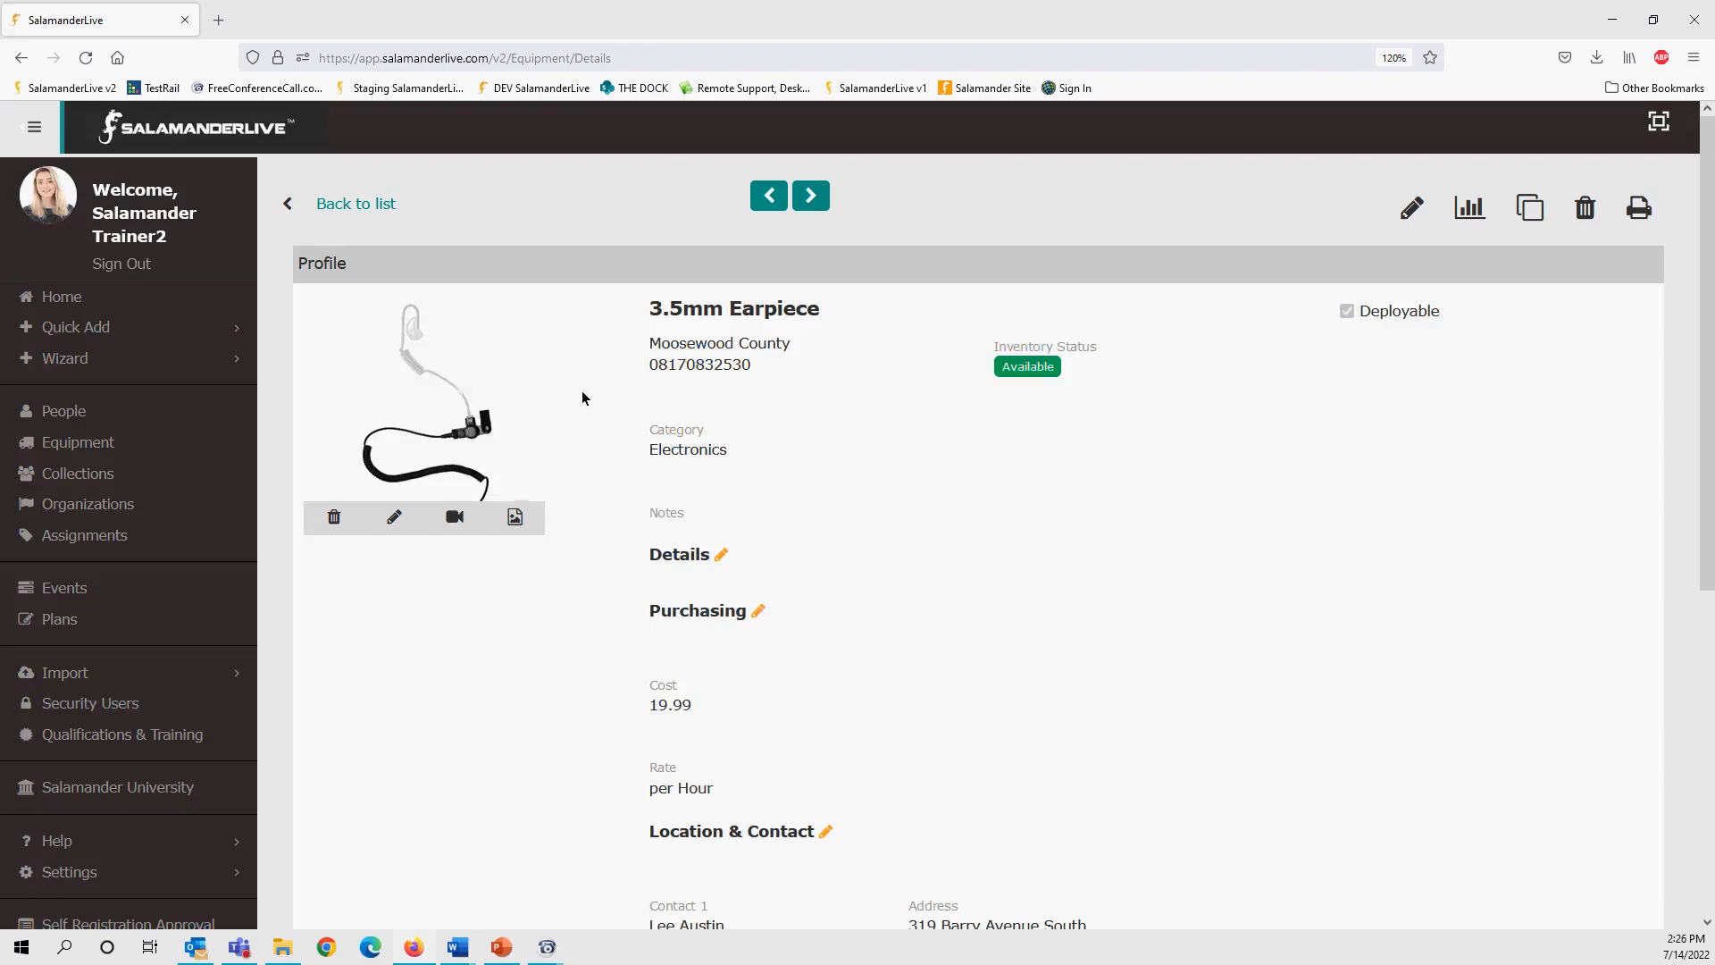
{"action": "mouse_move", "coordinate": [483, 404]}
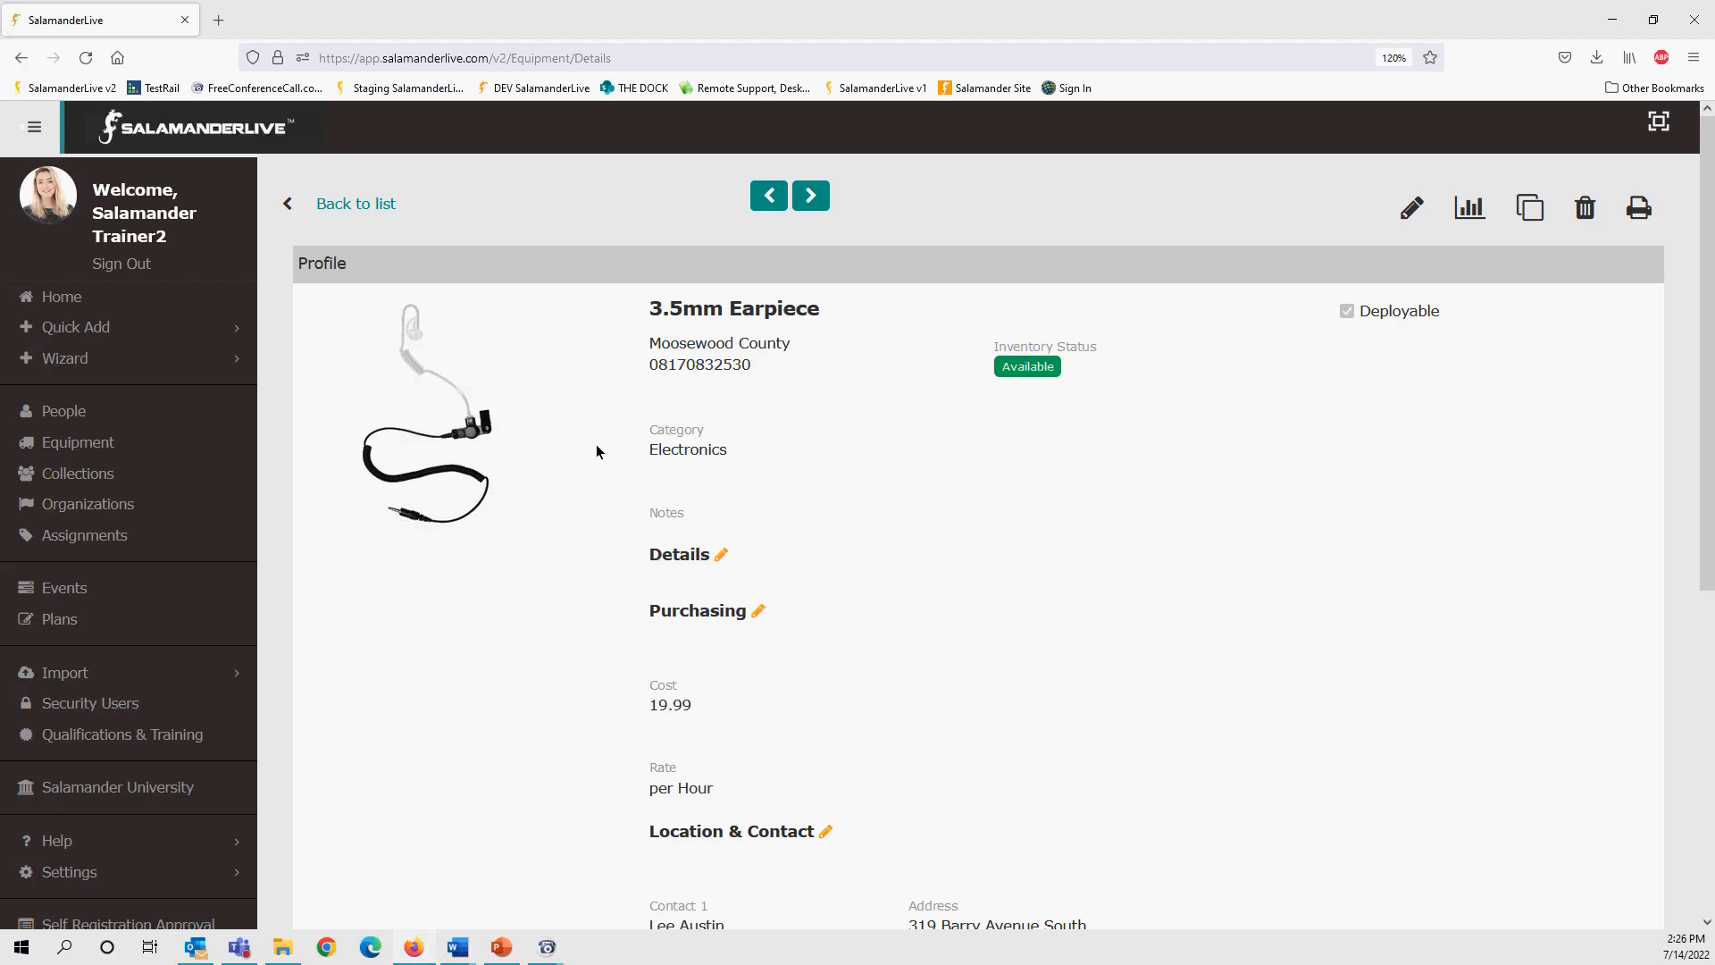
{"action": "mouse_move", "coordinate": [459, 503]}
{"action": "scroll", "coordinate": [603, 366], "scroll_direction": "down", "scroll_amount": 2}
{"action": "scroll", "coordinate": [639, 422], "scroll_direction": "up", "scroll_amount": 2}
{"action": "left_click", "coordinate": [333, 207]}
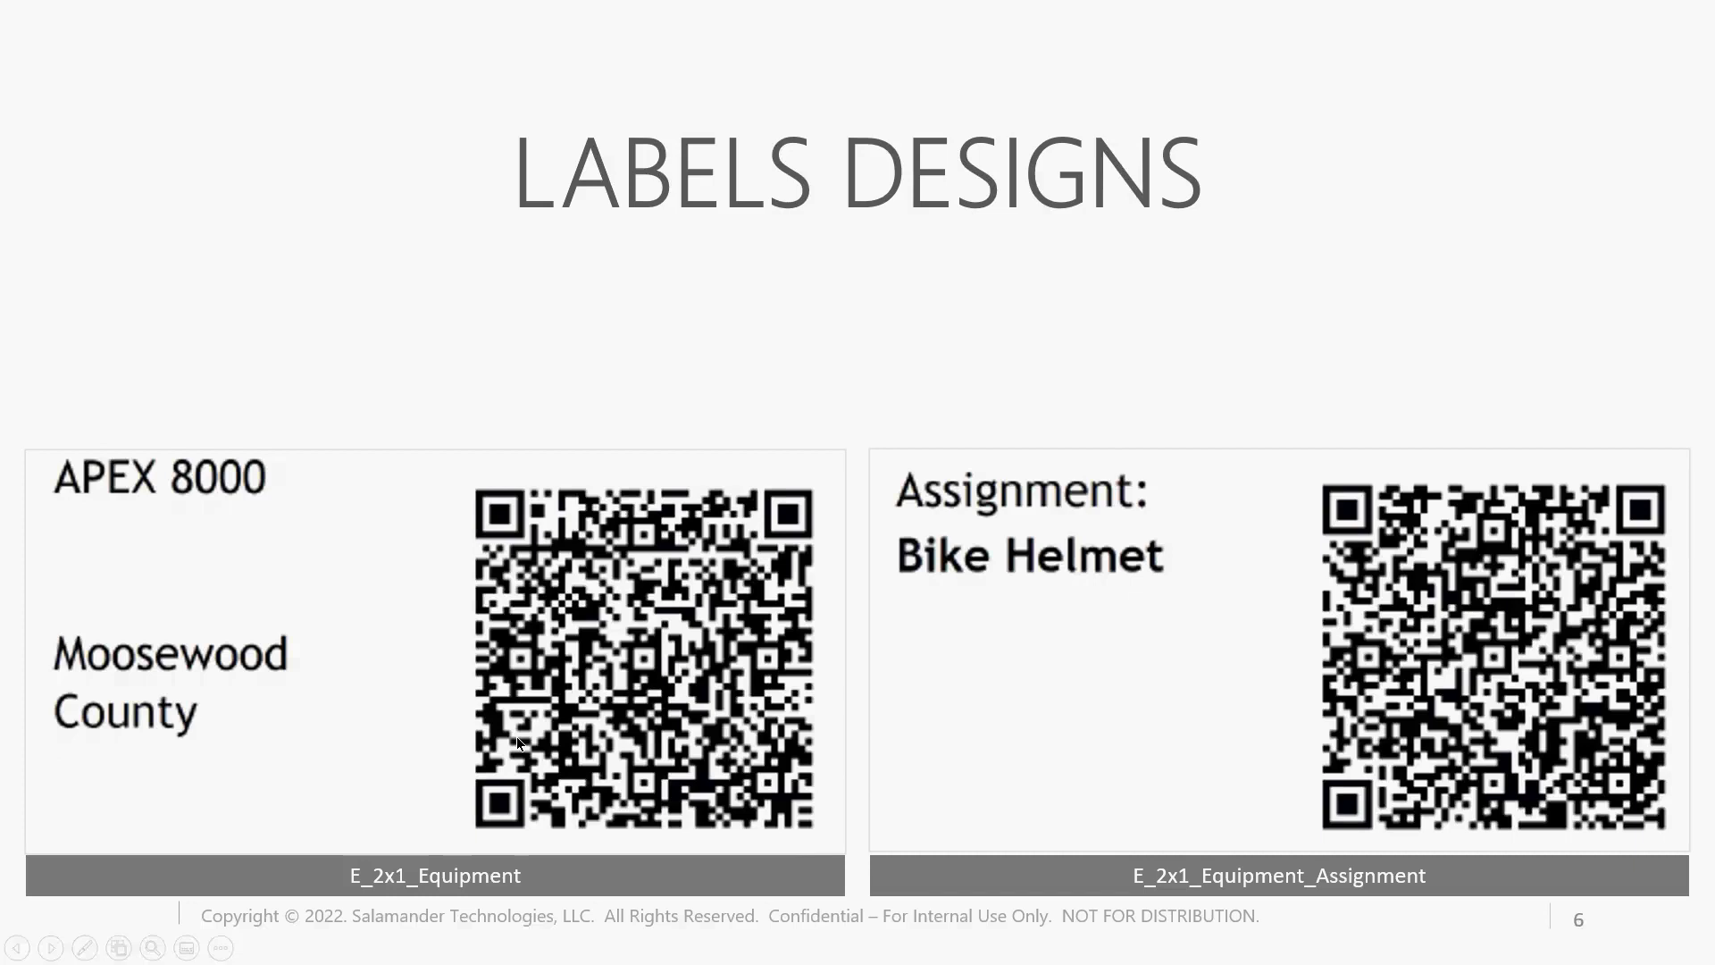
- Switch from the slides to SalamanderLive and select the seven Emergency Management Solutions 13 FT EXTENSION CORD records under INITIAL SET UP
{"action": "key", "text": "alt+Tab"}
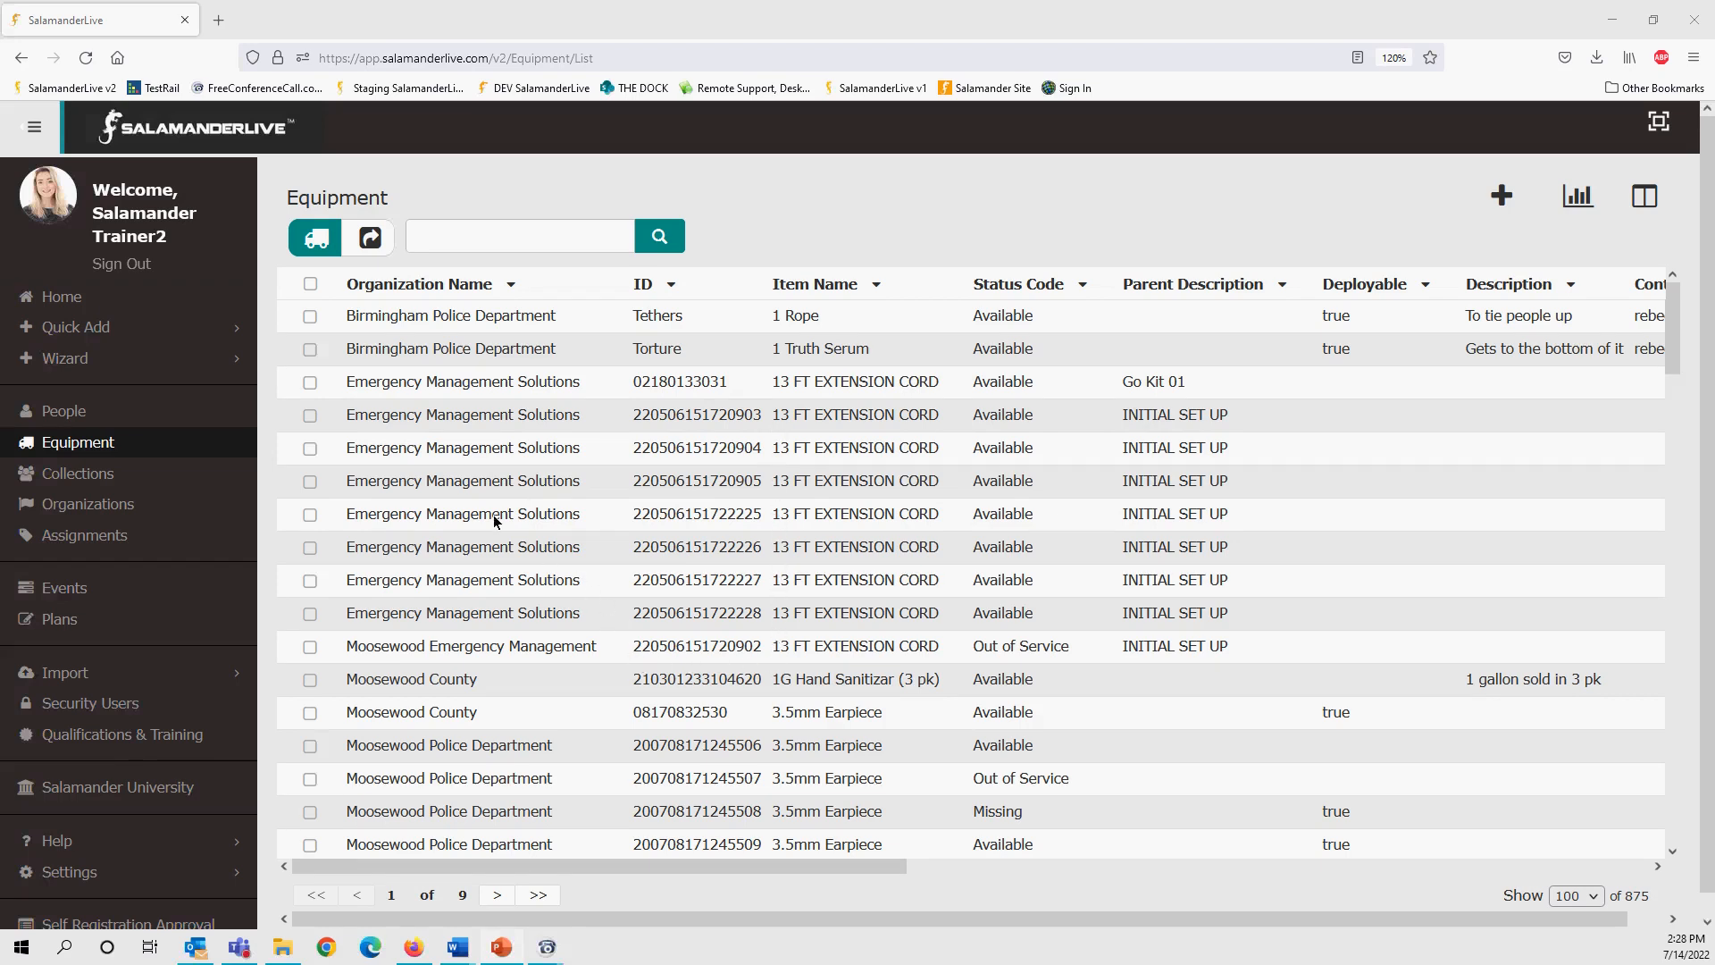
{"action": "left_click", "coordinate": [310, 417]}
{"action": "left_click", "coordinate": [310, 502]}
{"action": "left_click", "coordinate": [310, 535]}
{"action": "left_click", "coordinate": [310, 569]}
{"action": "left_click", "coordinate": [310, 602]}
{"action": "left_click", "coordinate": [310, 635]}
{"action": "left_click", "coordinate": [310, 669]}
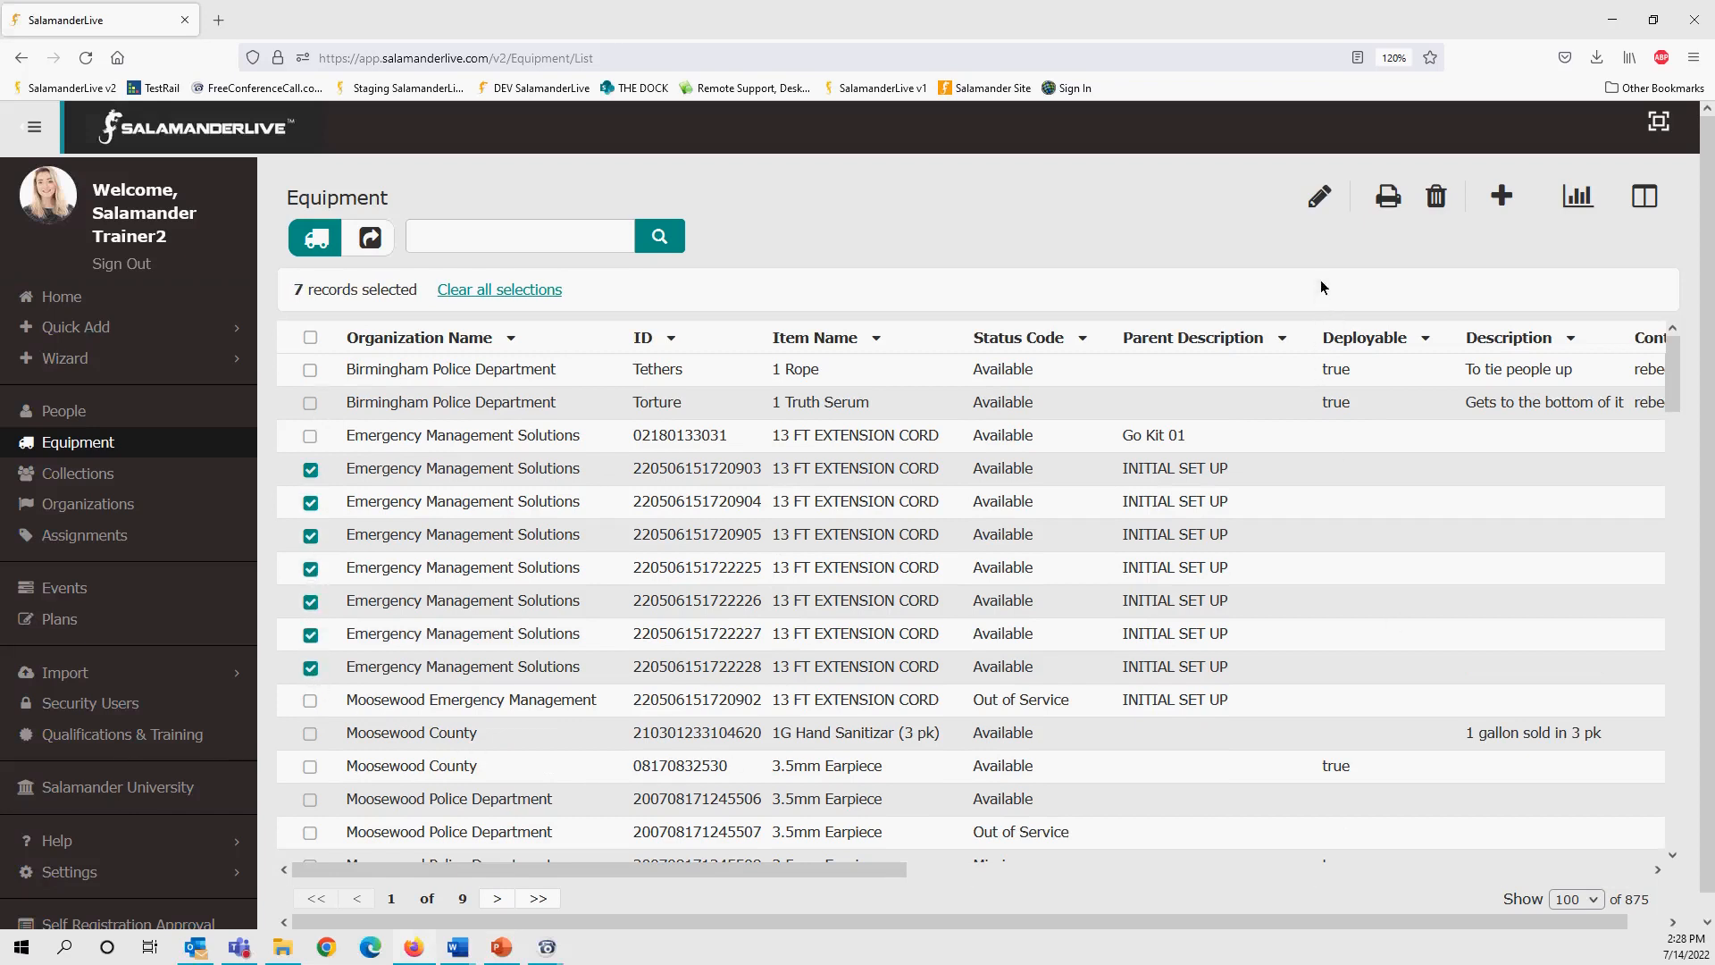
- Open the selected extension cord records for bulk update and enter a cost of 50.00
{"action": "left_click", "coordinate": [1321, 198]}
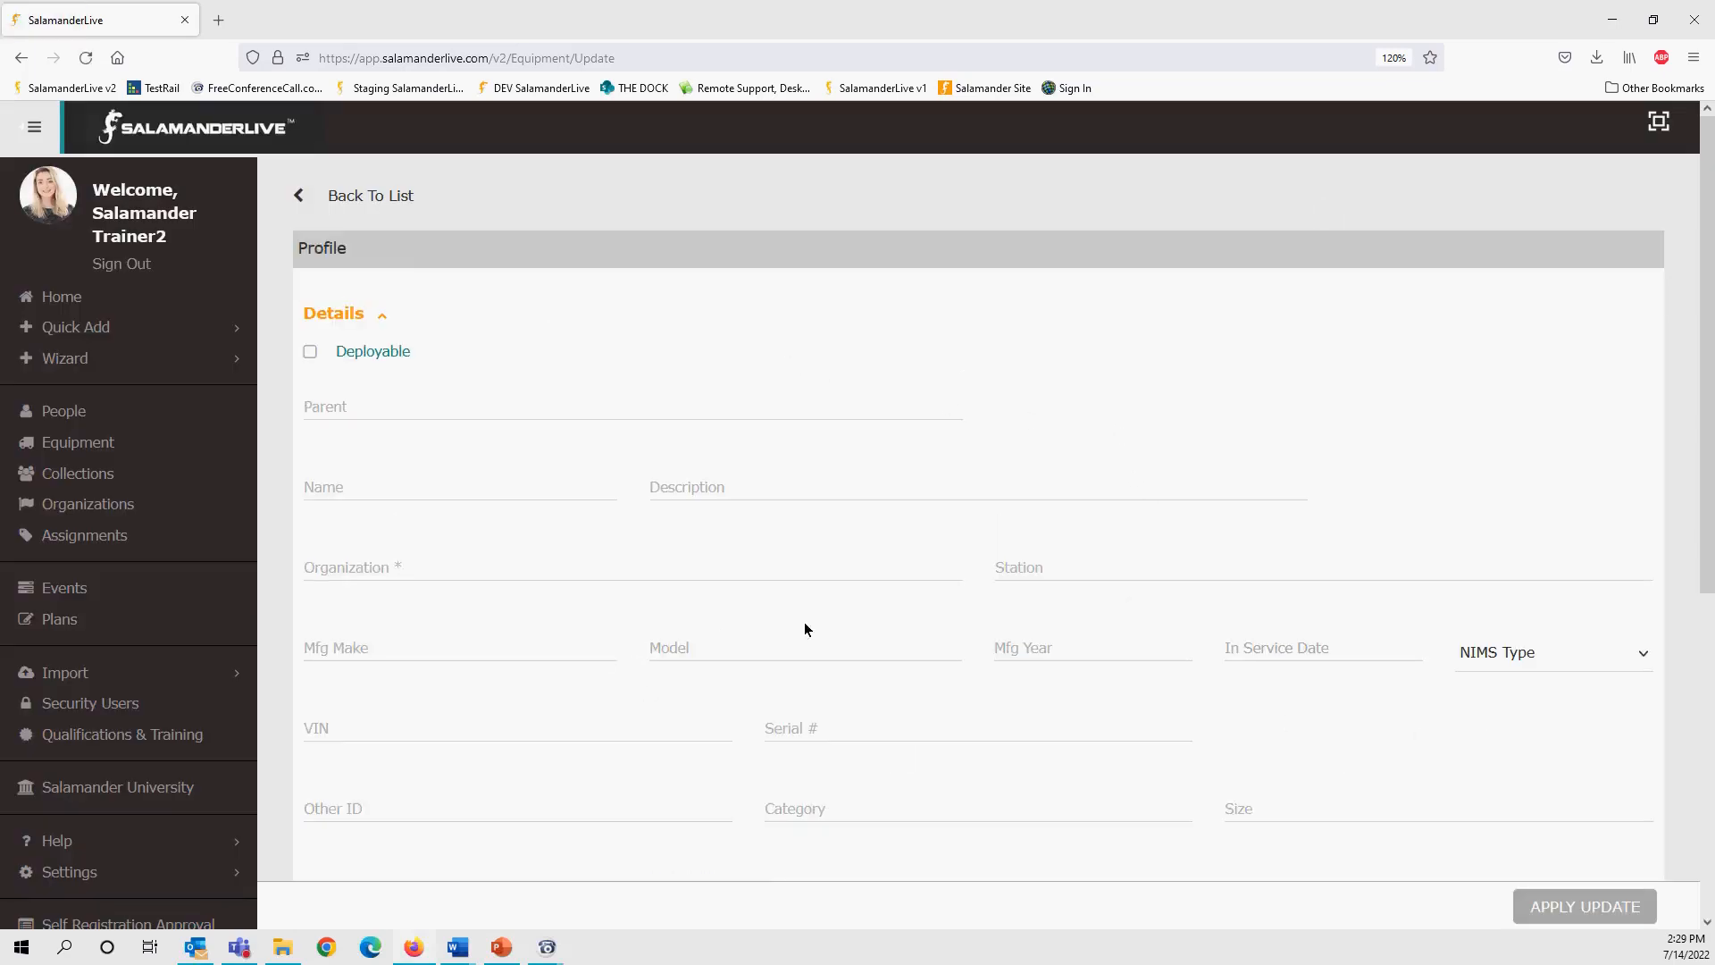
{"action": "scroll", "coordinate": [790, 768], "scroll_direction": "down", "scroll_amount": 2}
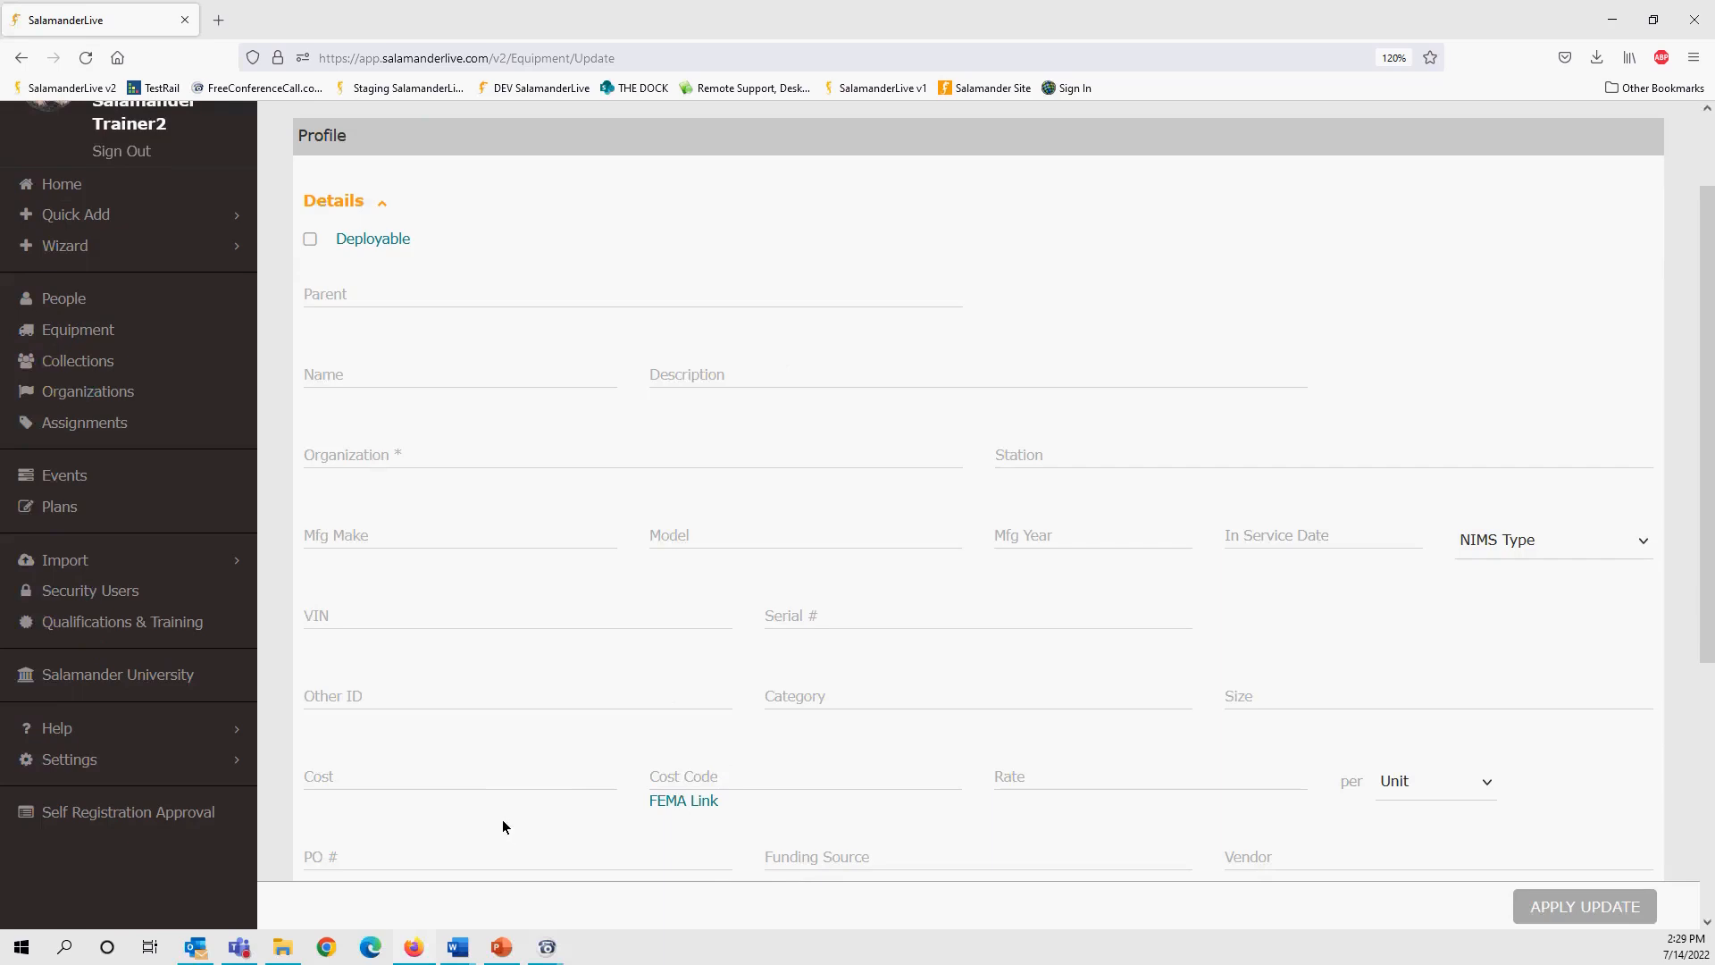
{"action": "left_click", "coordinate": [470, 782]}
{"action": "type", "text": "50.00"}
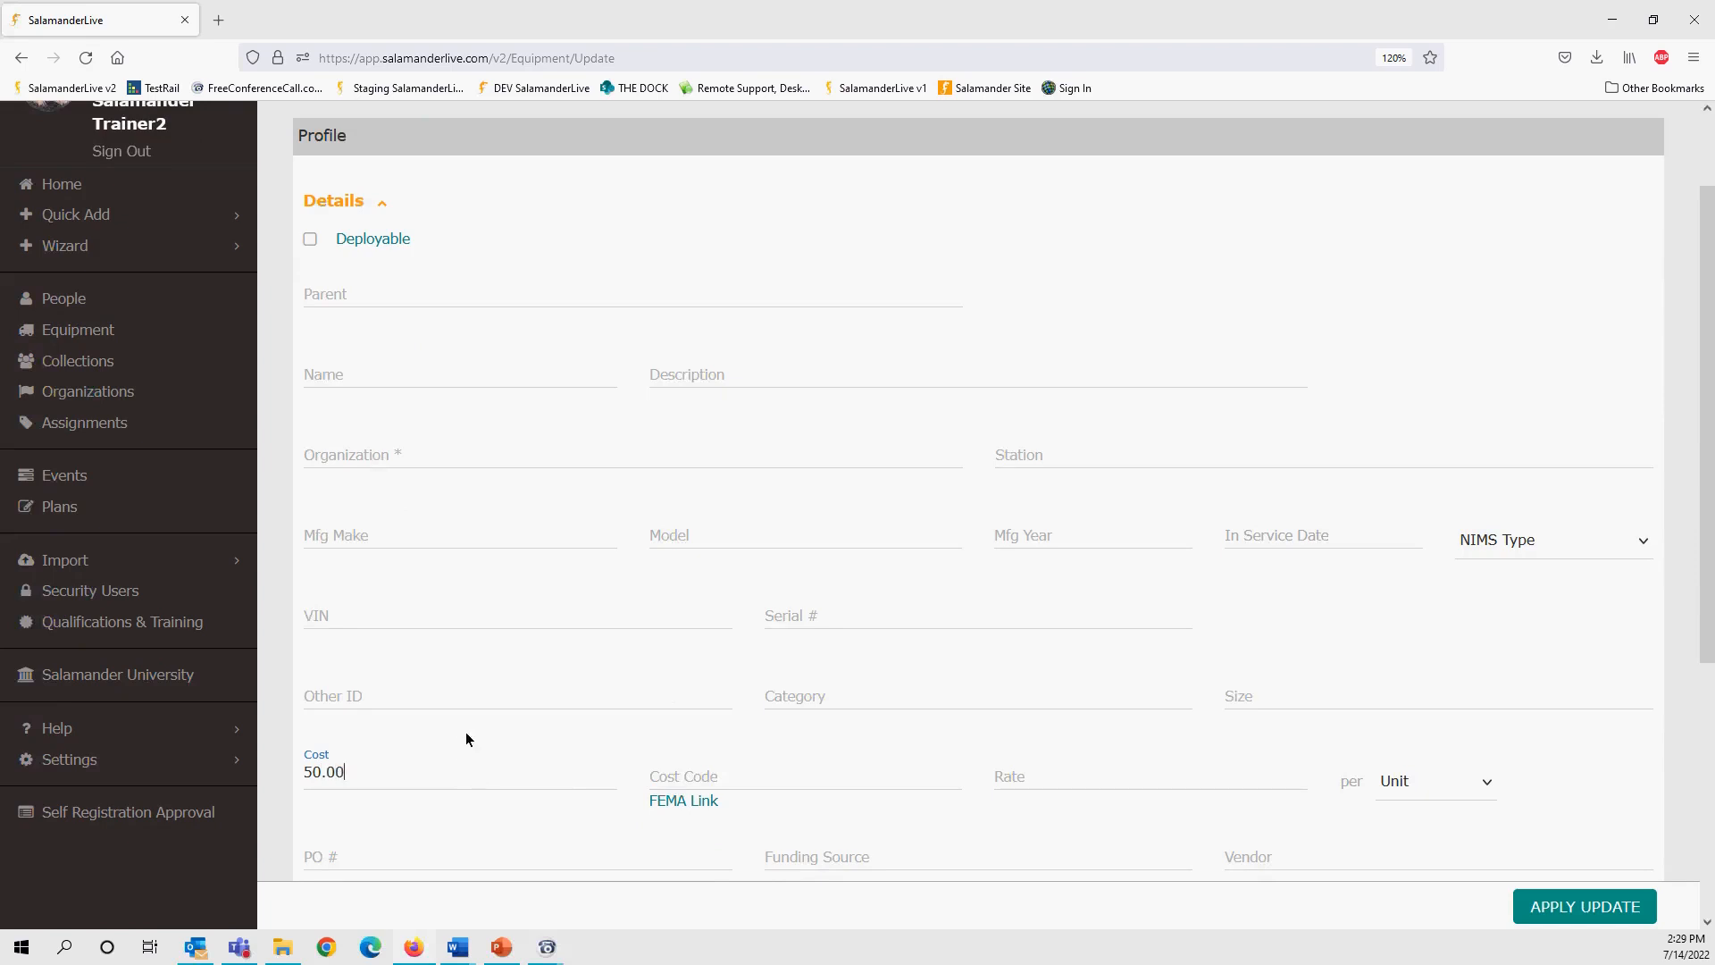
- Review the remaining bulk update fields, including Location & Contact, and return to the equipment list
{"action": "scroll", "coordinate": [502, 715], "scroll_direction": "down", "scroll_amount": 5}
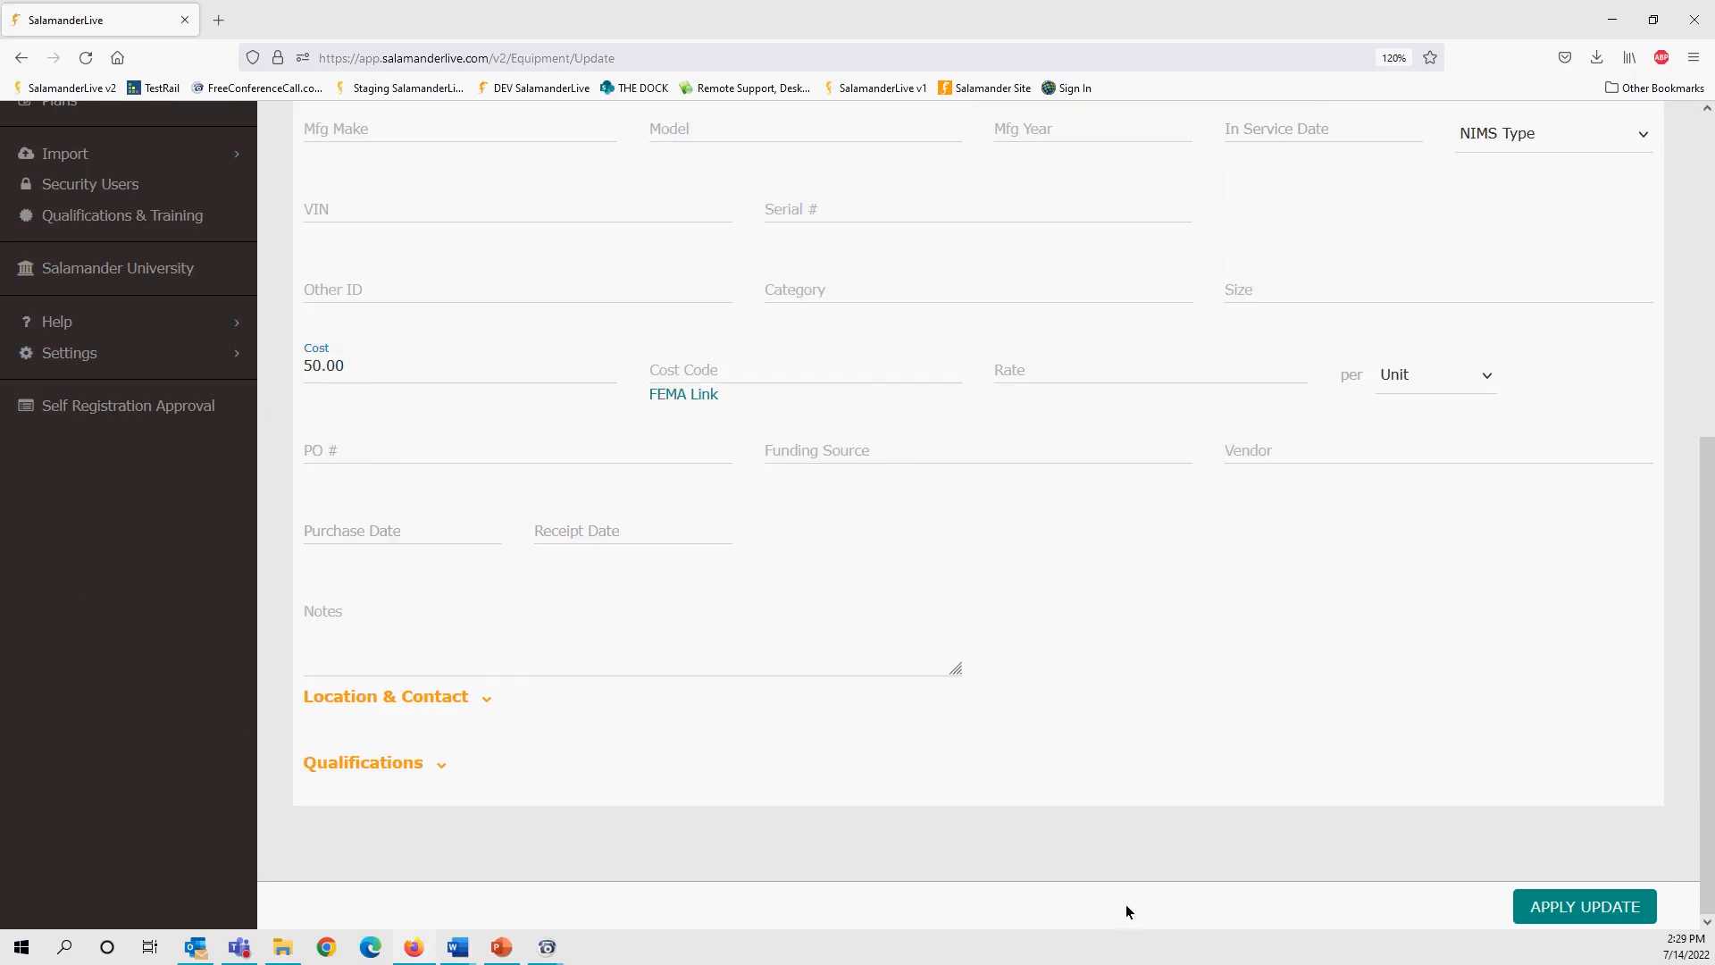
{"action": "left_click", "coordinate": [1600, 909]}
{"action": "left_click", "coordinate": [486, 701]}
{"action": "scroll", "coordinate": [486, 703], "scroll_direction": "down", "scroll_amount": 3}
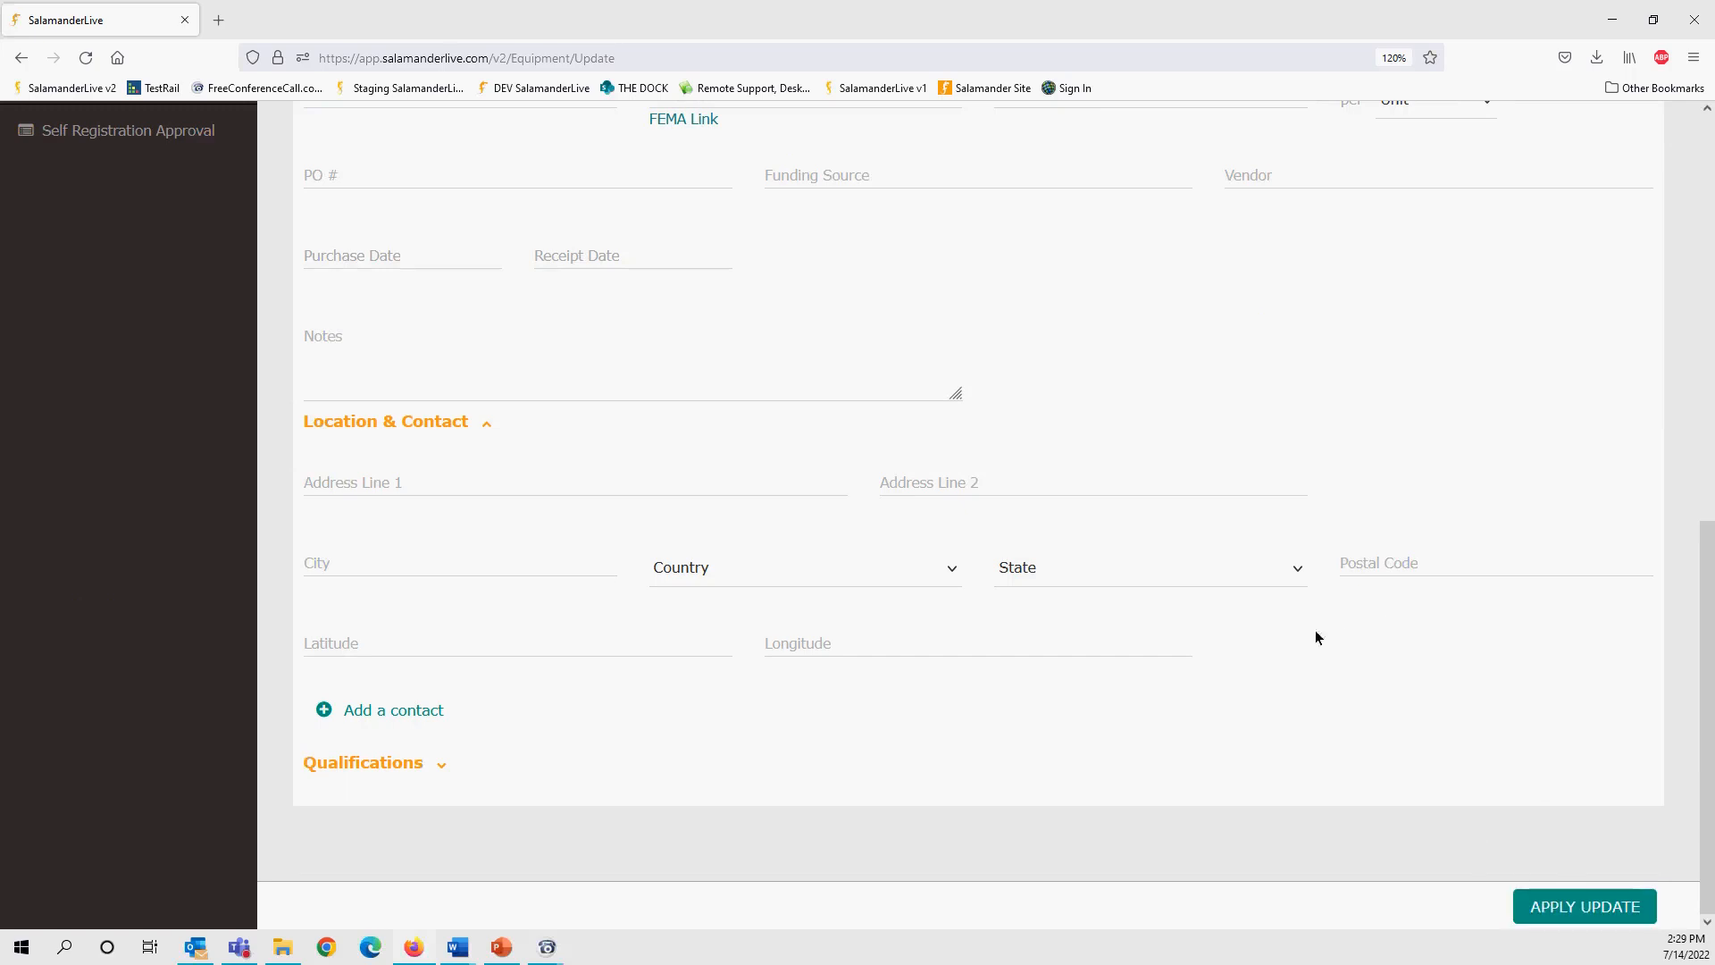
{"action": "scroll", "coordinate": [1250, 652], "scroll_direction": "up", "scroll_amount": 5}
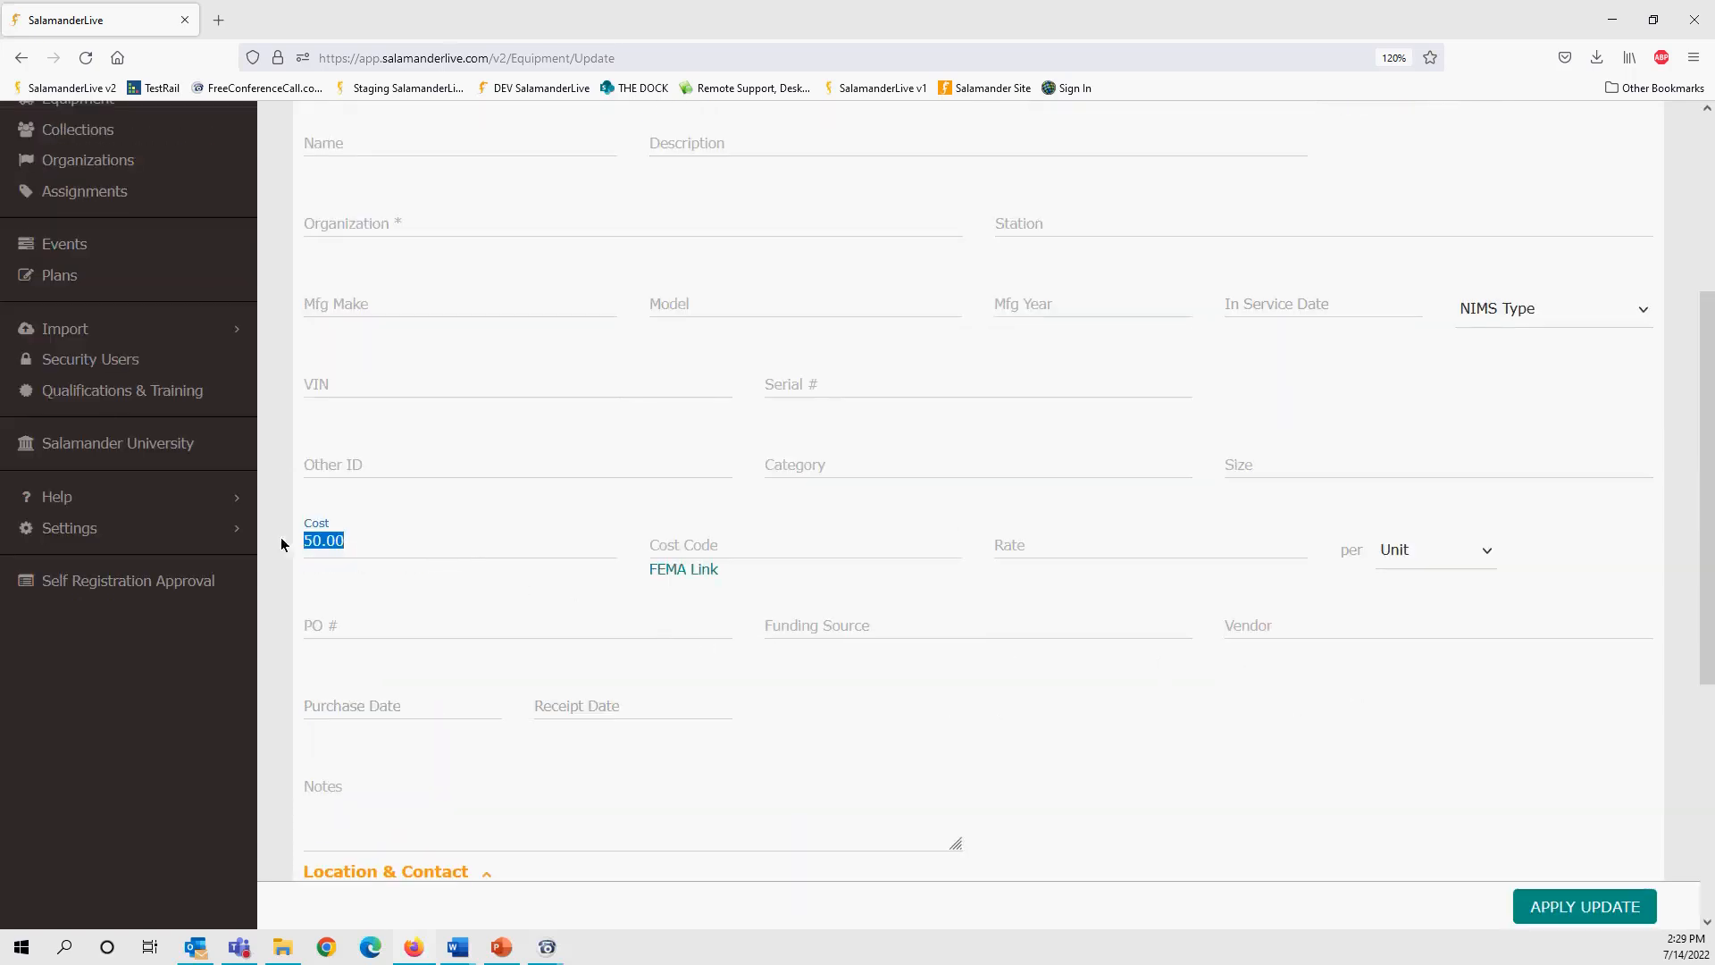
{"action": "key", "text": "Return"}
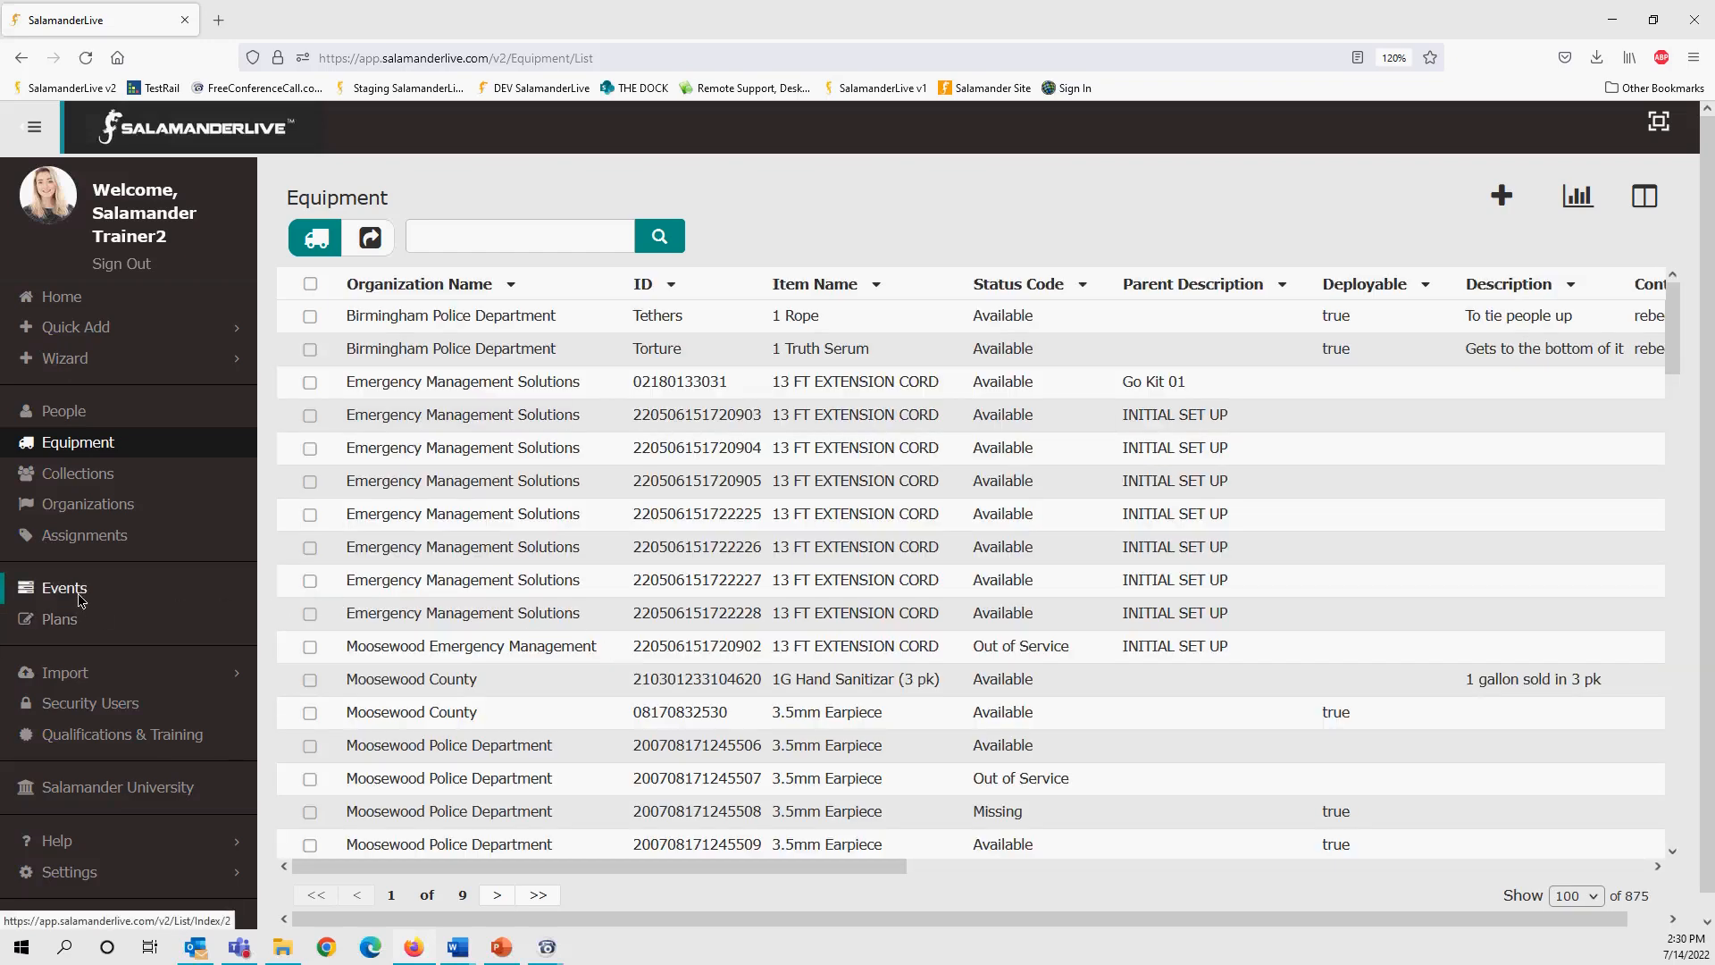
- Download the formatting instructions for the equipment CSV import and open the PDF guide maximized in Acrobat
{"action": "left_click", "coordinate": [78, 676]}
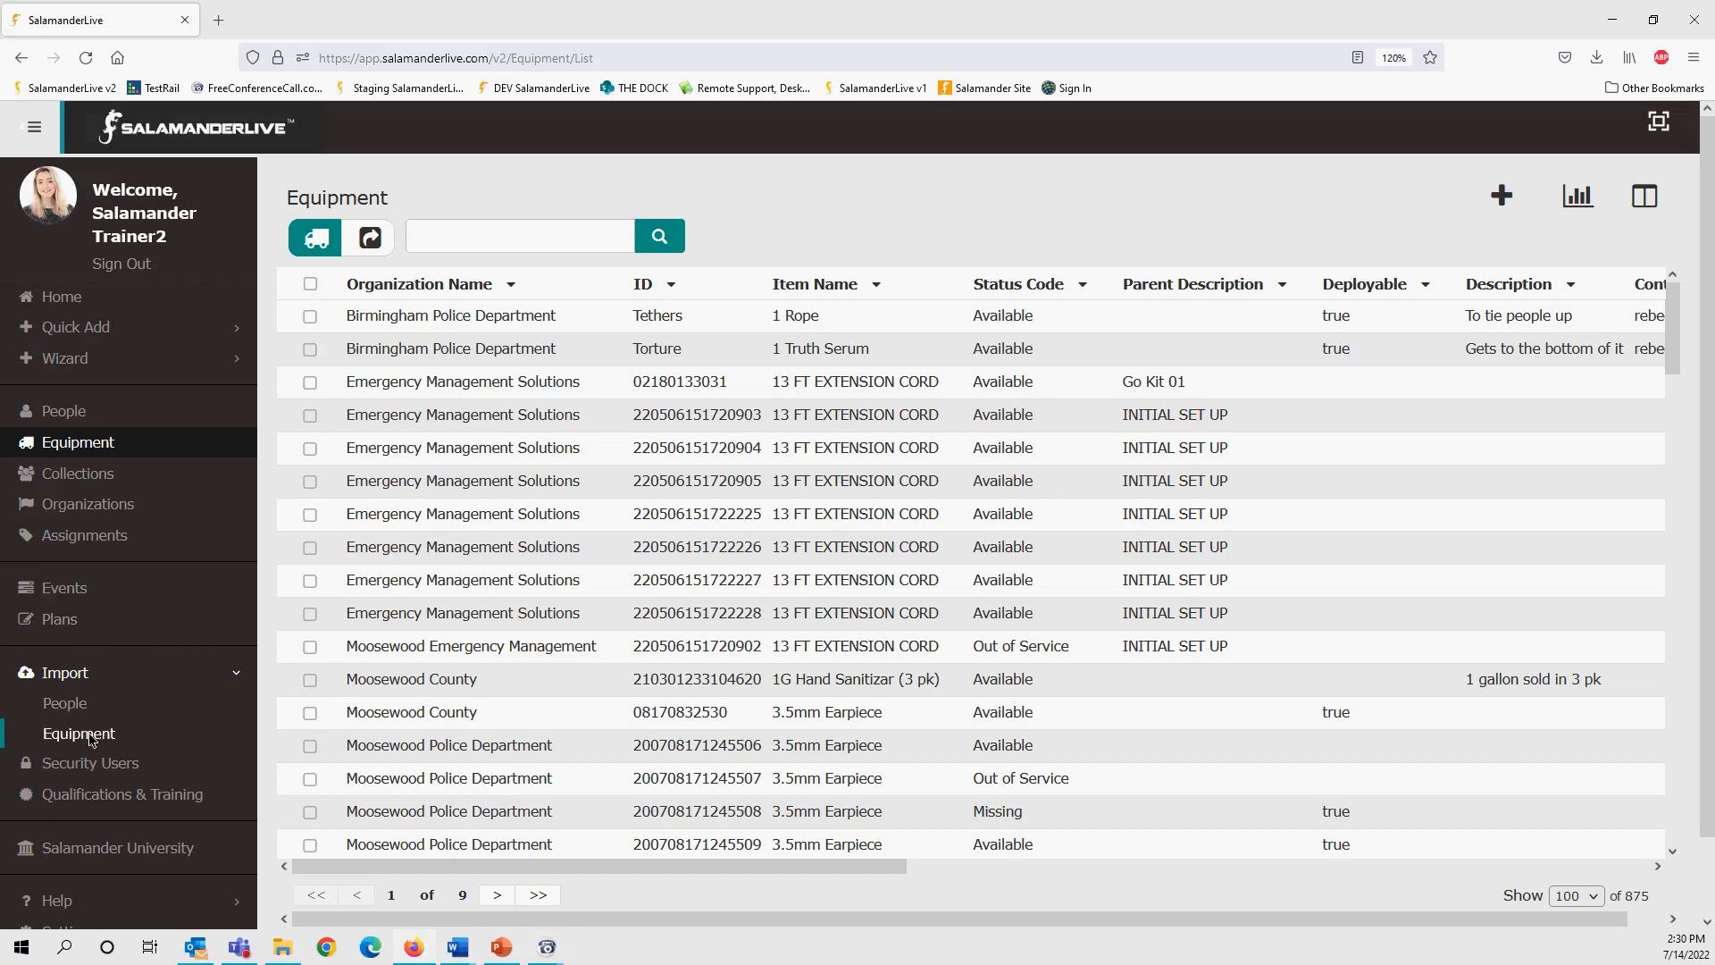
{"action": "left_click", "coordinate": [88, 732]}
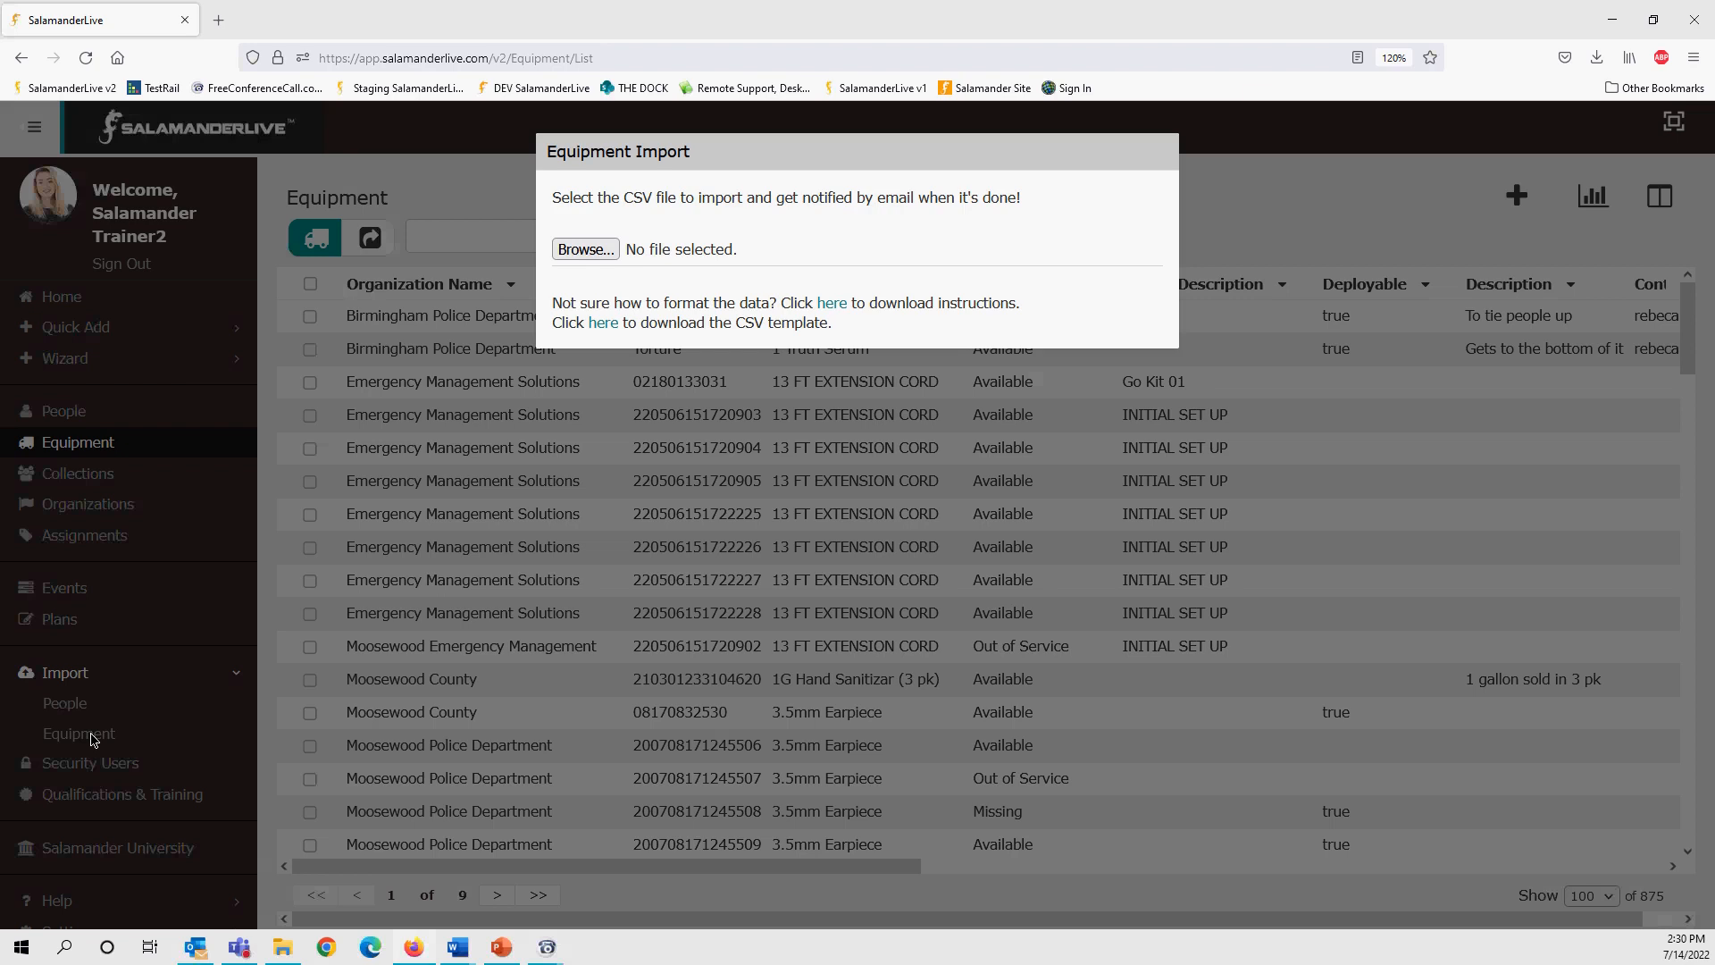
{"action": "left_click", "coordinate": [838, 309]}
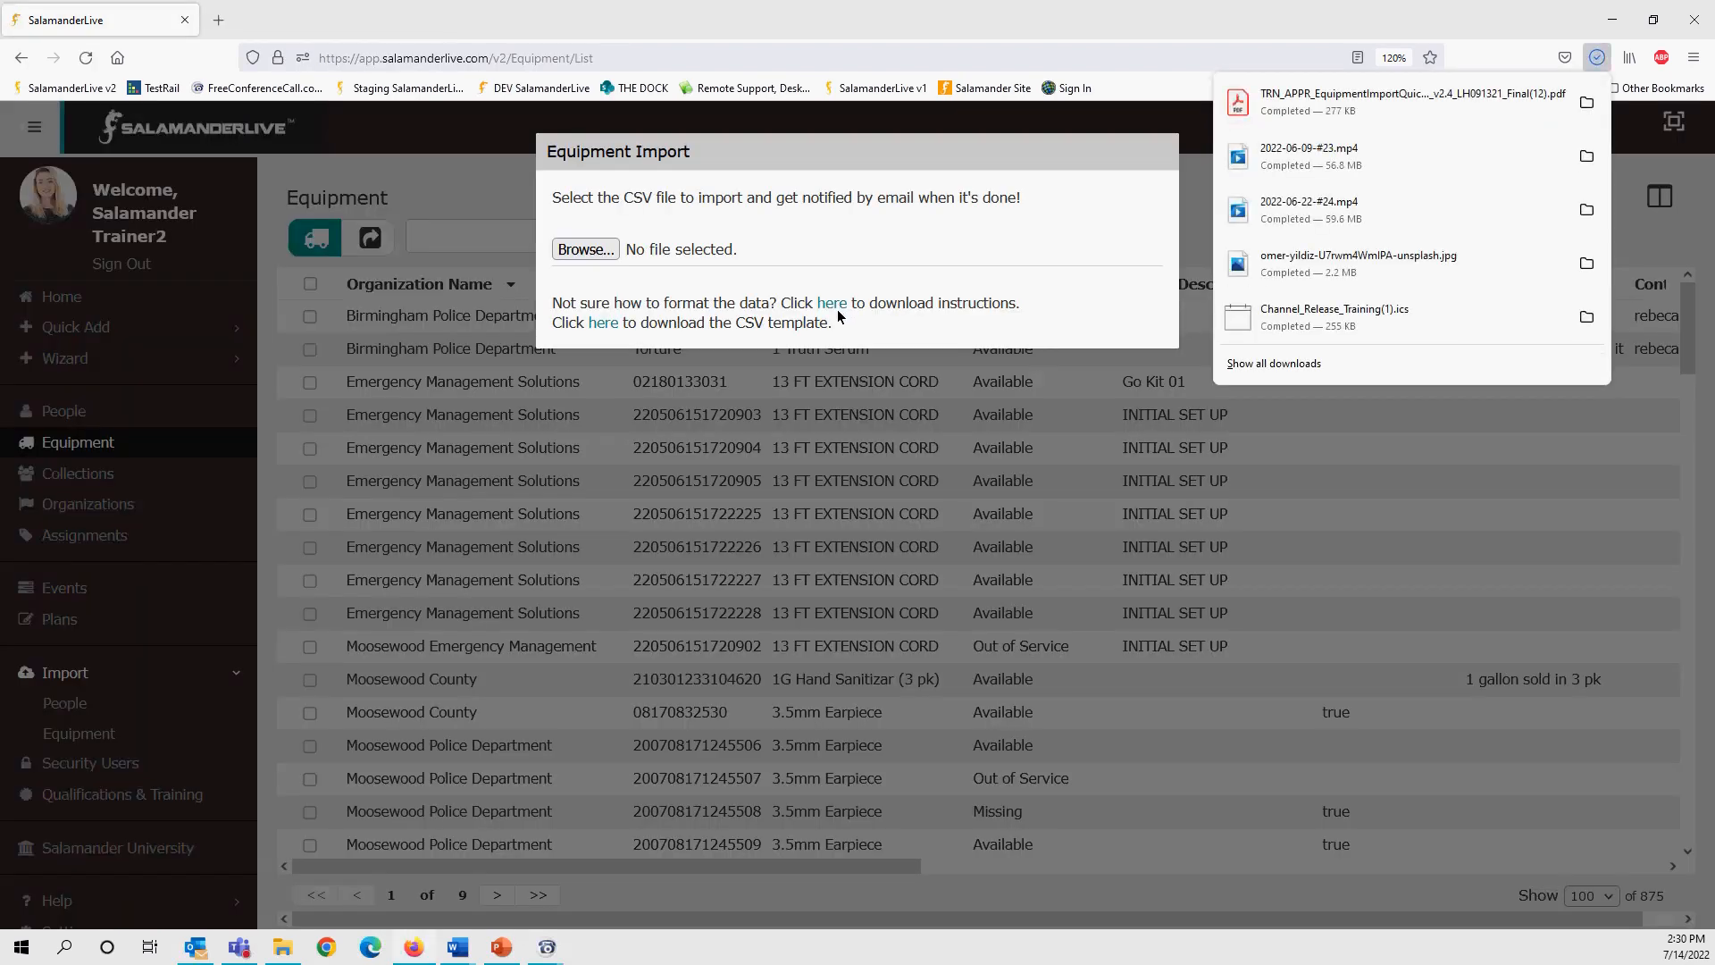
{"action": "left_click", "coordinate": [1386, 116]}
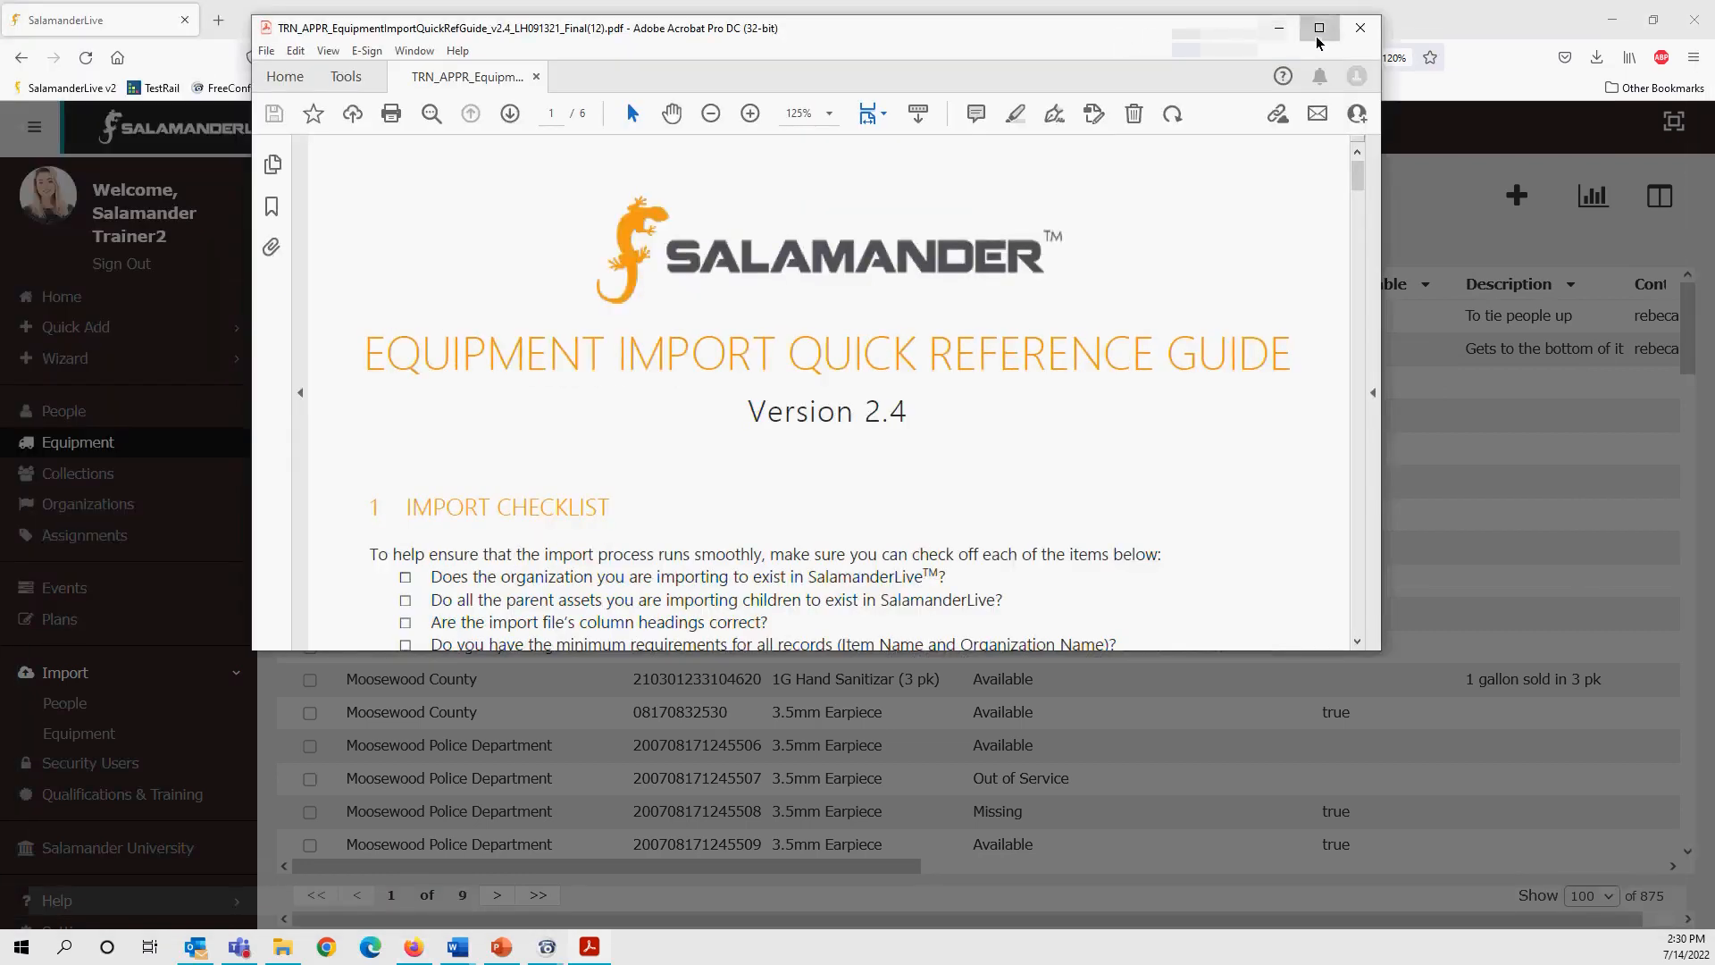
{"action": "left_click", "coordinate": [1318, 27]}
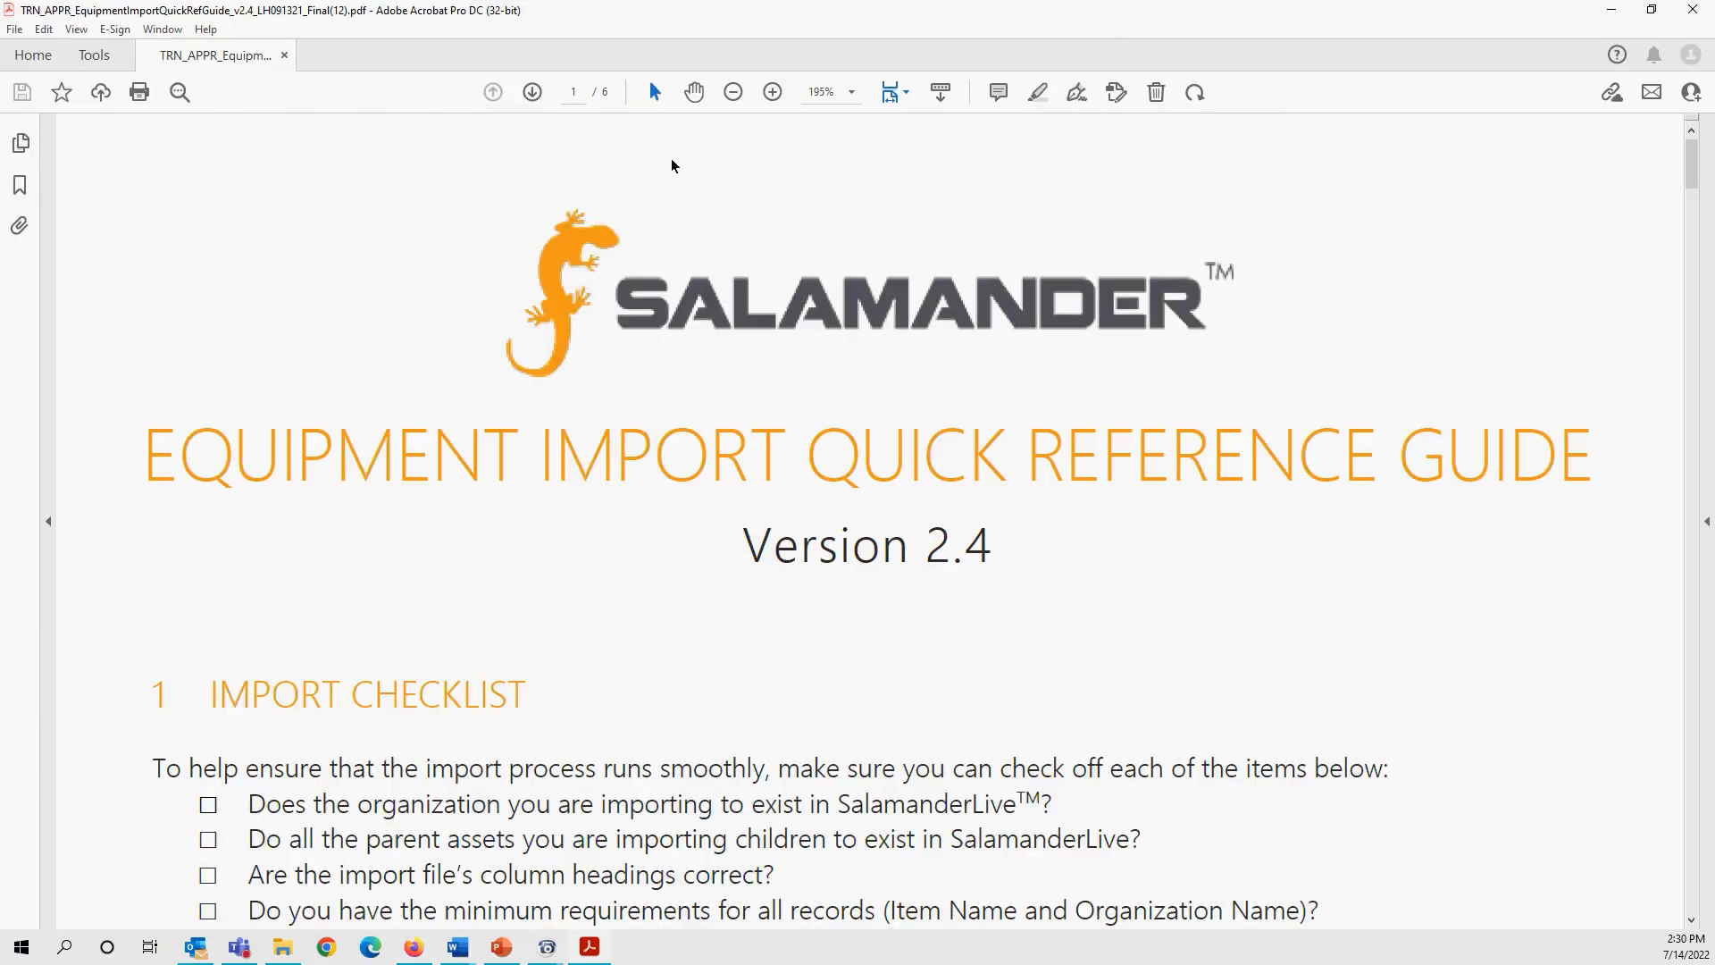
{"action": "left_click", "coordinate": [732, 93]}
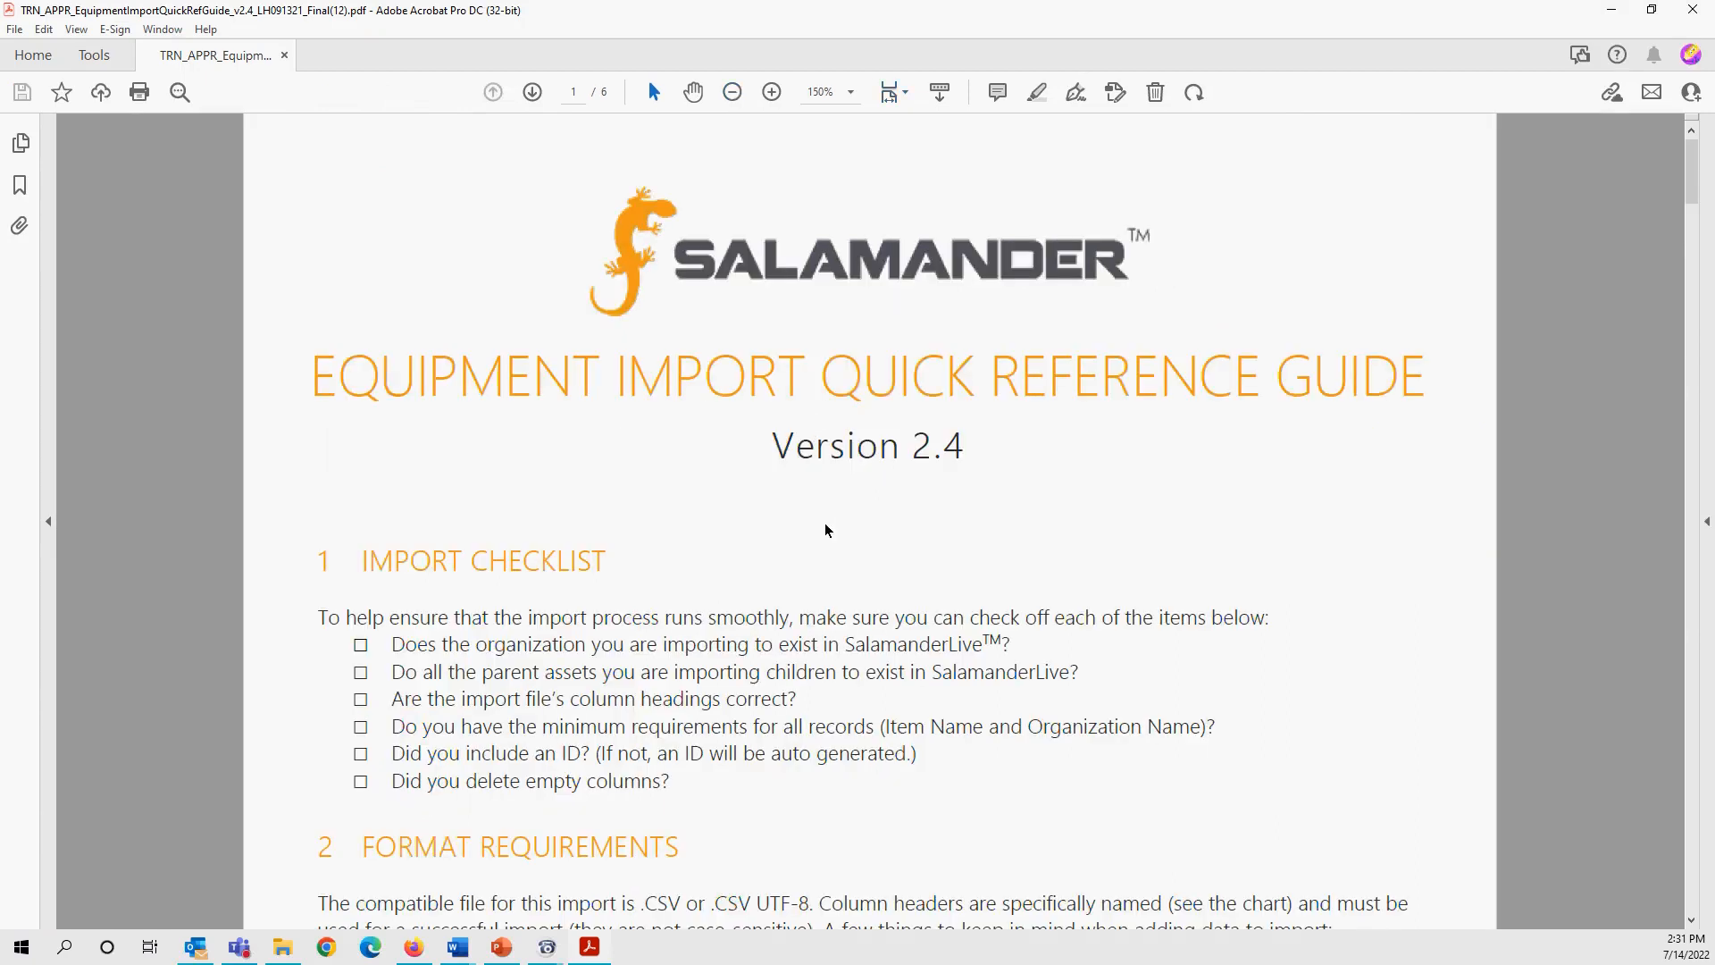
- Read the guide's import checklist, format requirements and table of supported columns with their length limits and accepted values
{"action": "scroll", "coordinate": [715, 726], "scroll_direction": "down", "scroll_amount": 3}
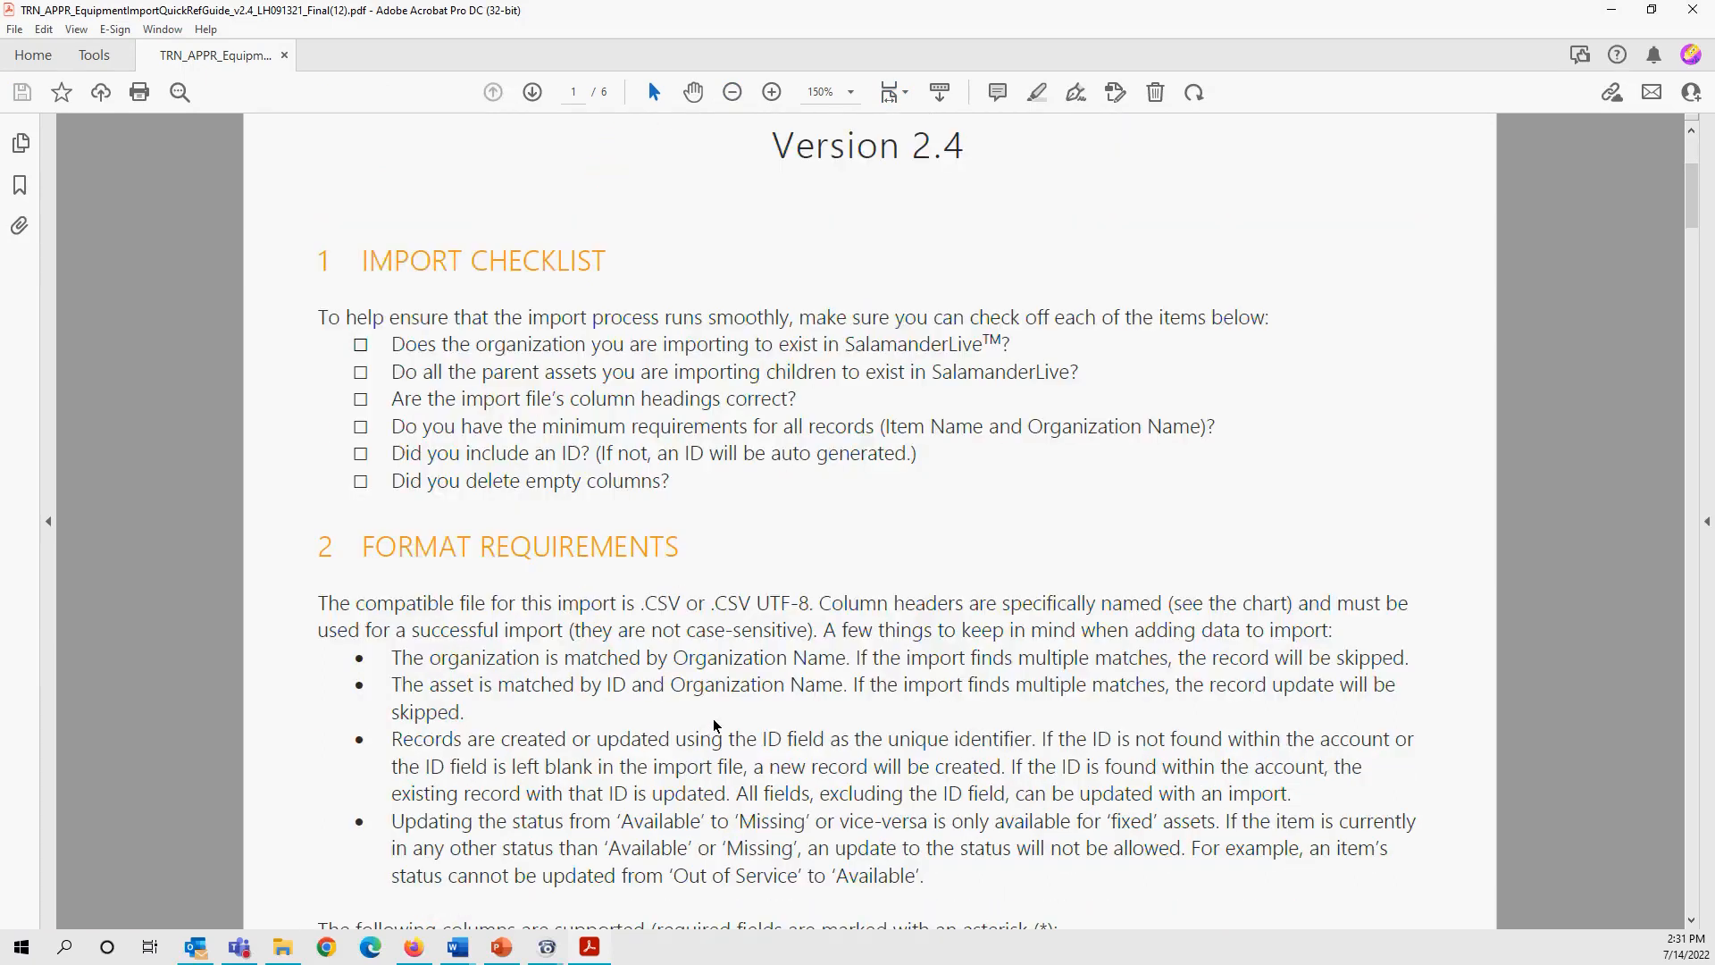
{"action": "scroll", "coordinate": [715, 725], "scroll_direction": "down", "scroll_amount": 3}
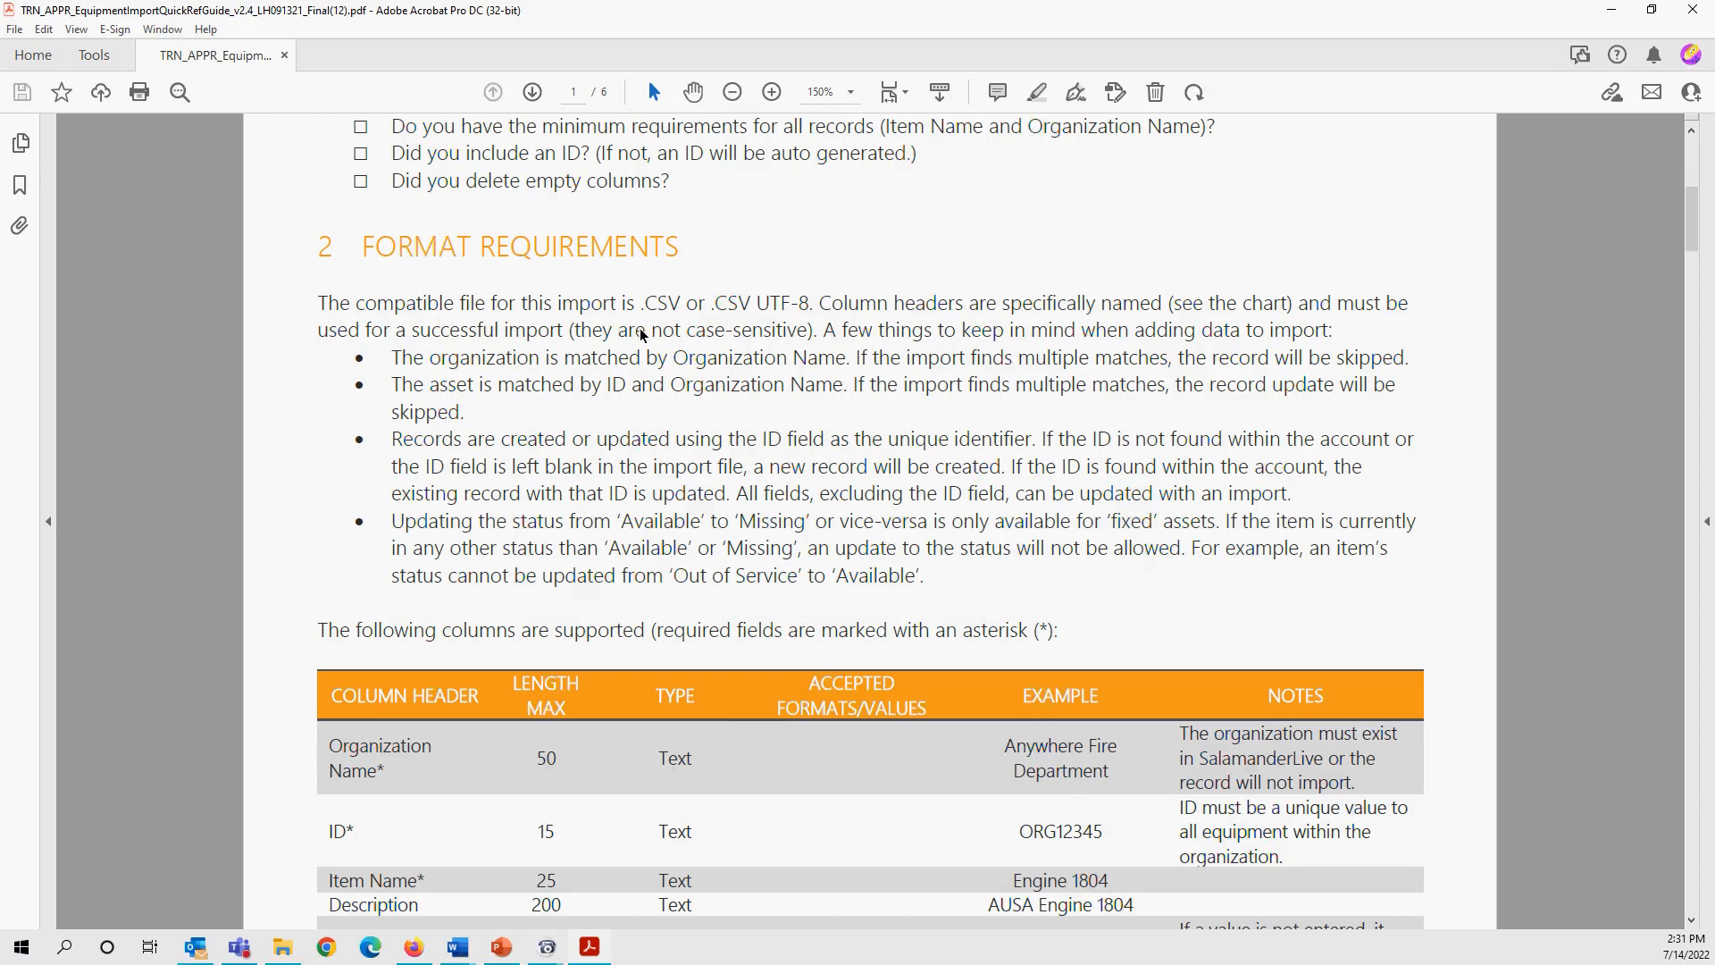
{"action": "scroll", "coordinate": [666, 371], "scroll_direction": "down", "scroll_amount": 3}
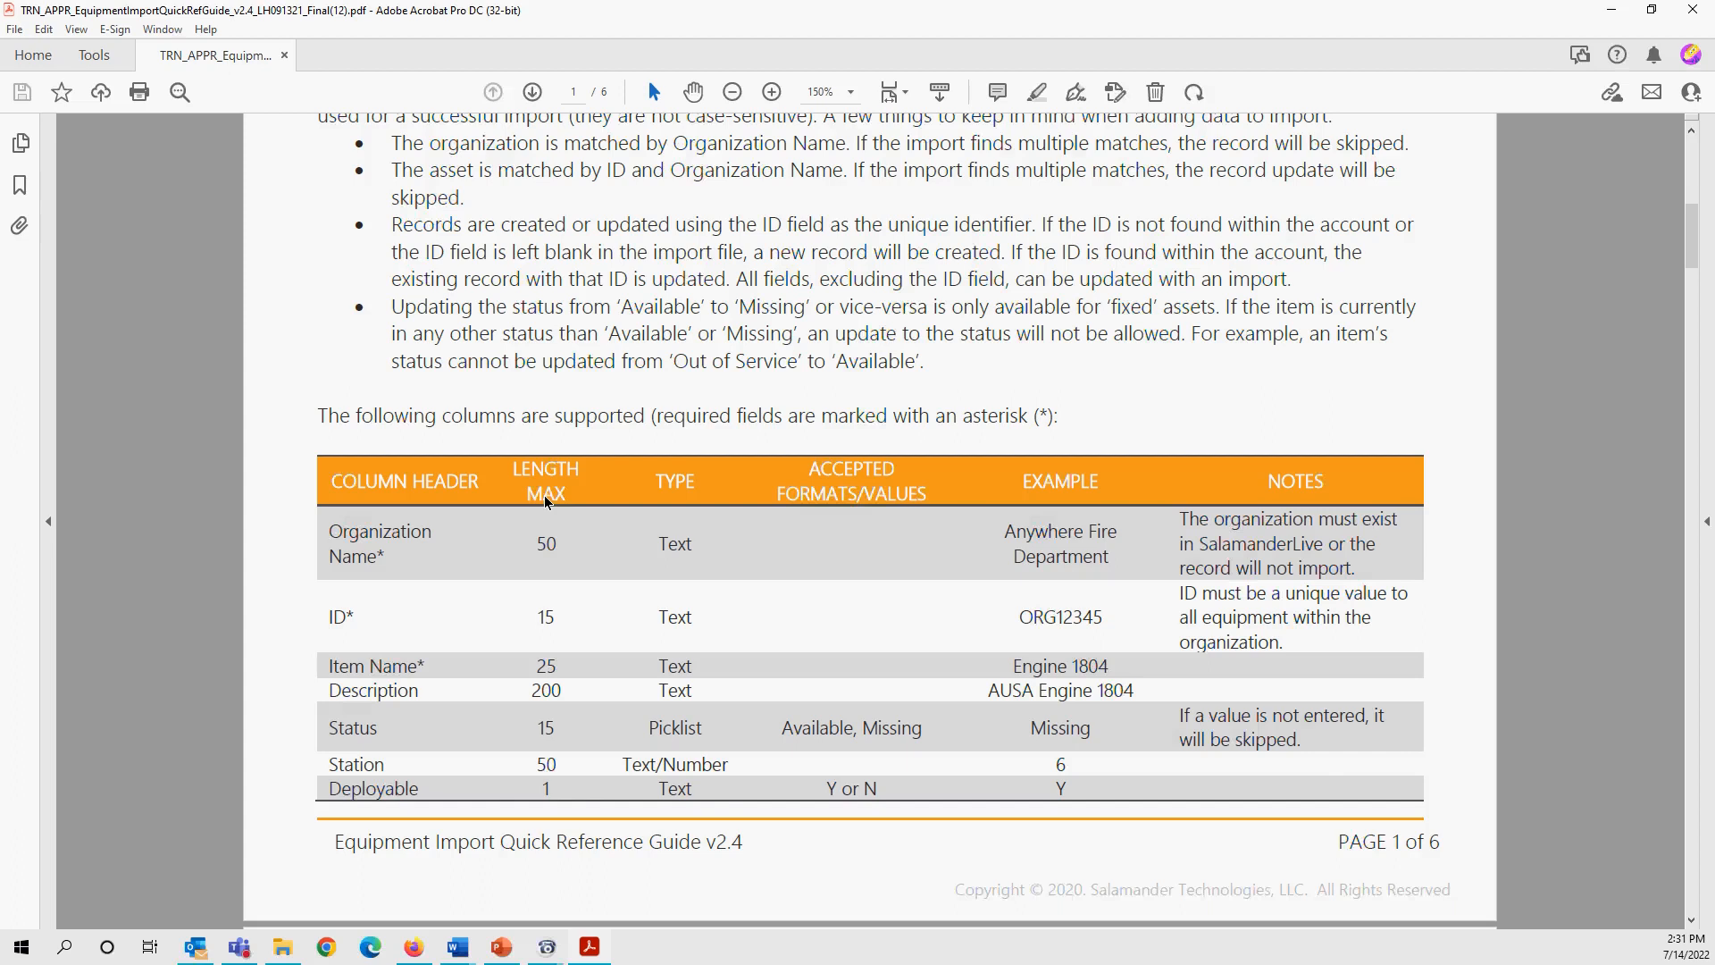
{"action": "scroll", "coordinate": [546, 503], "scroll_direction": "down", "scroll_amount": 1}
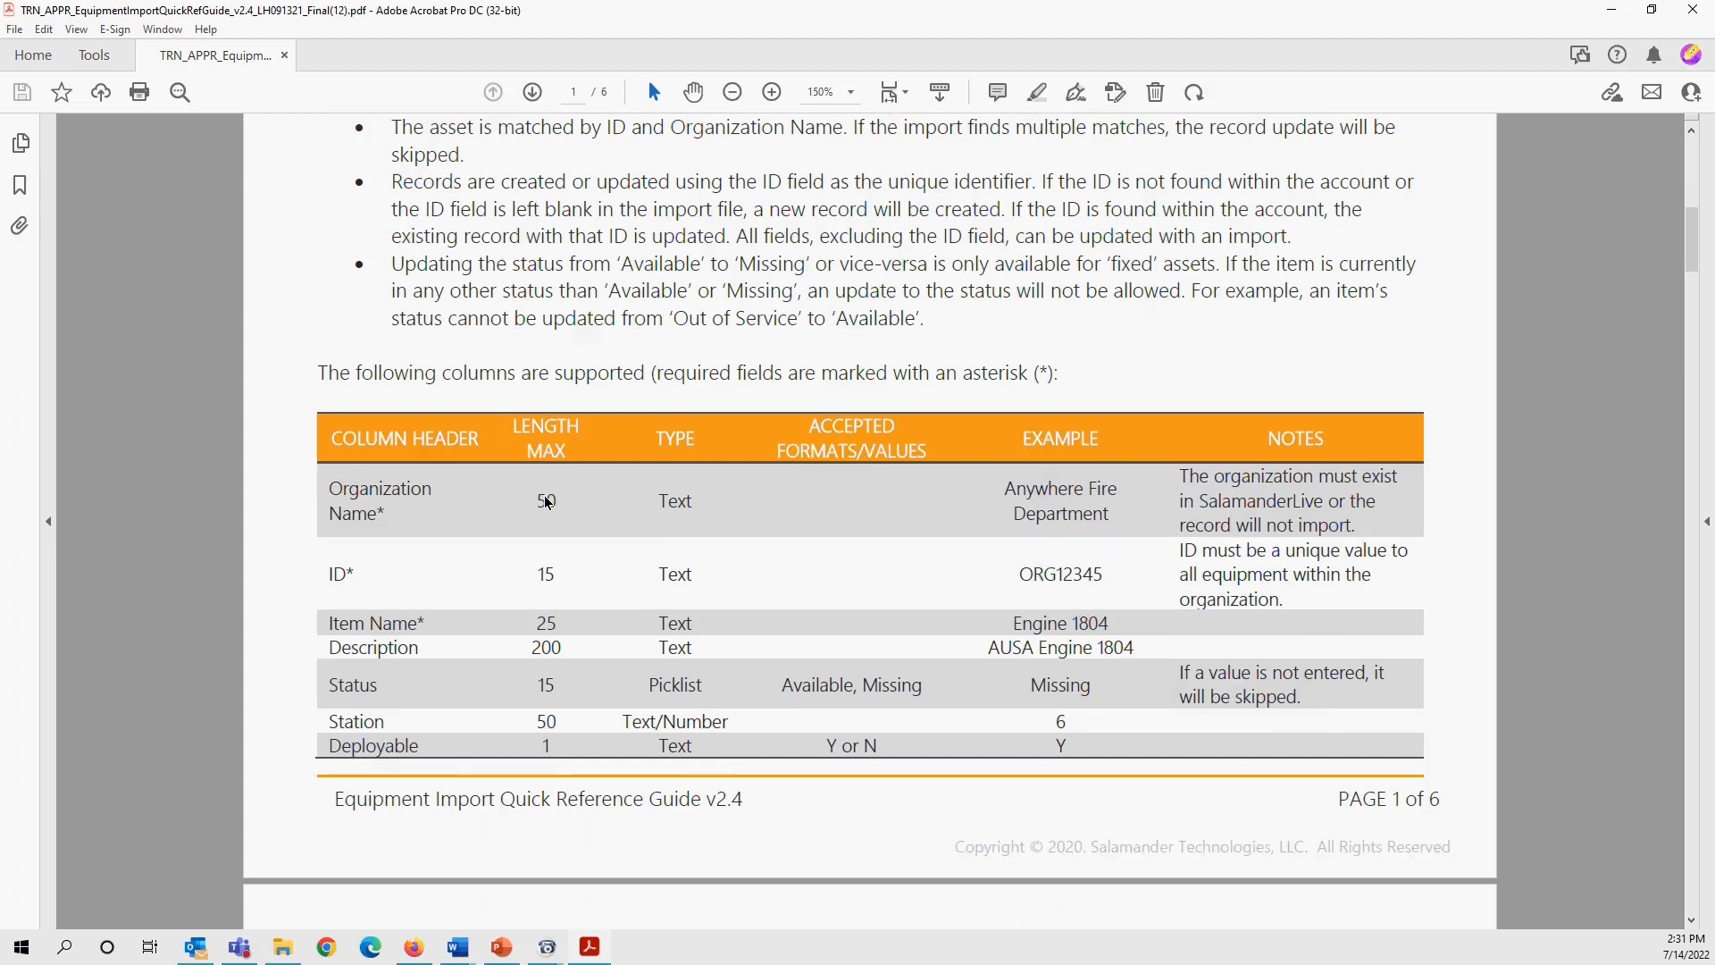
{"action": "scroll", "coordinate": [549, 500], "scroll_direction": "down", "scroll_amount": 2}
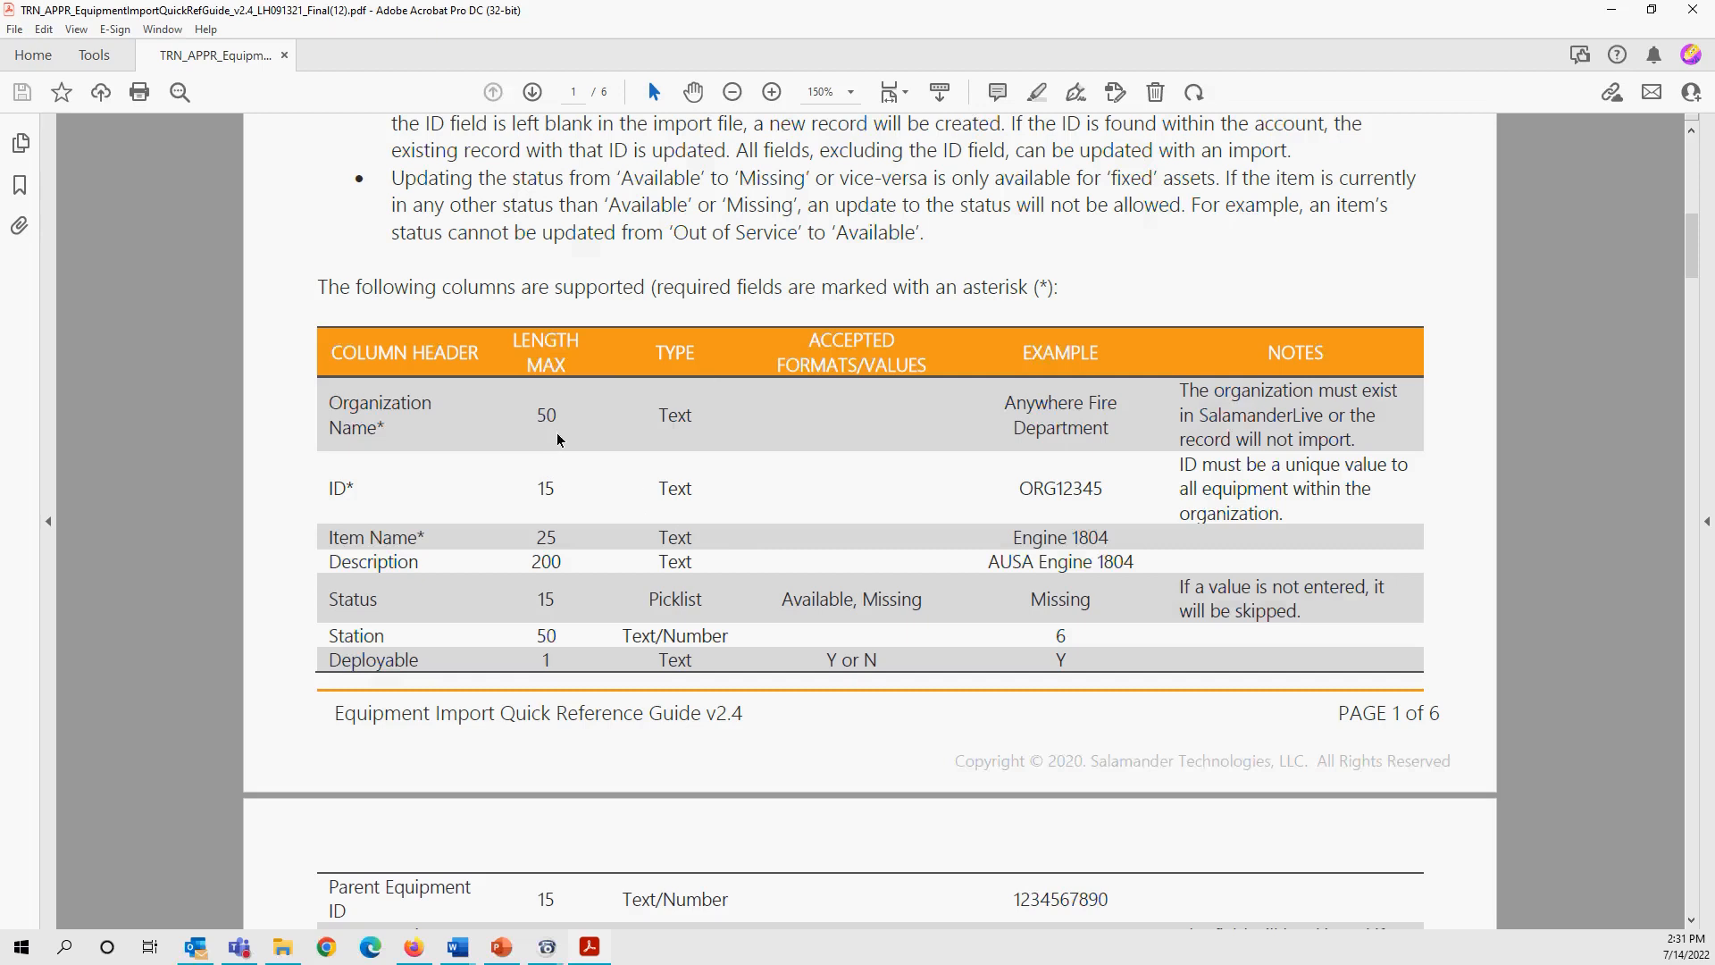
{"action": "scroll", "coordinate": [838, 623], "scroll_direction": "down", "scroll_amount": 6}
{"action": "scroll", "coordinate": [842, 627], "scroll_direction": "down", "scroll_amount": 5}
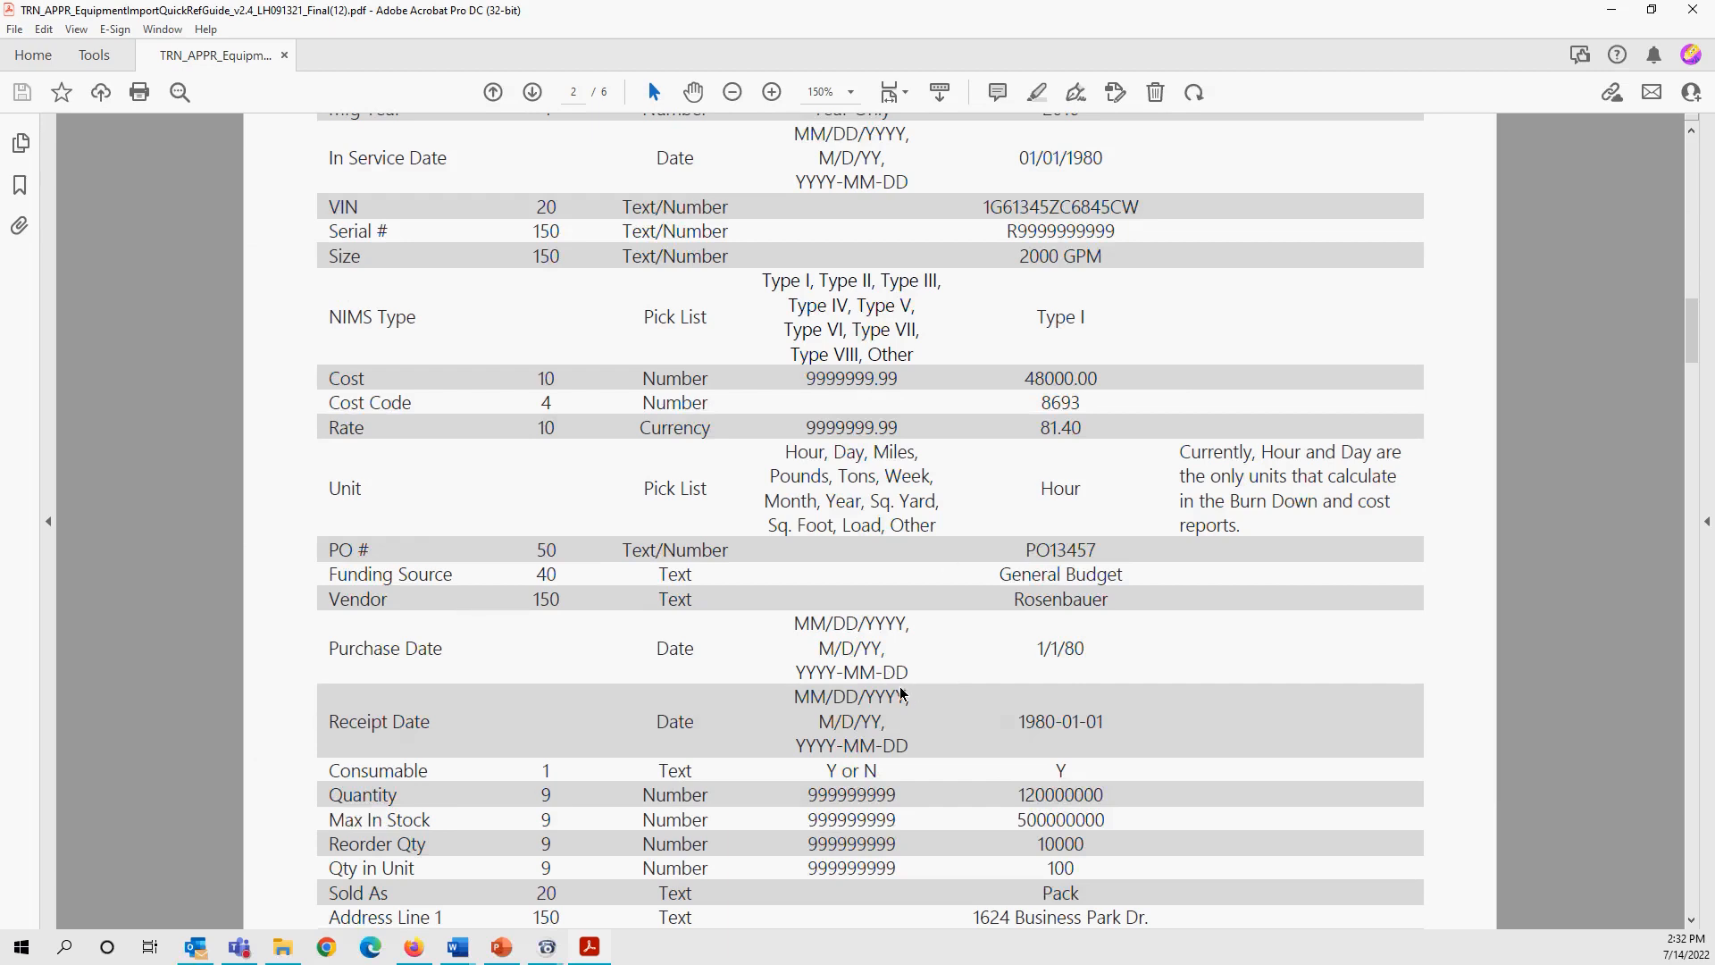
{"action": "scroll", "coordinate": [904, 694], "scroll_direction": "down", "scroll_amount": 2}
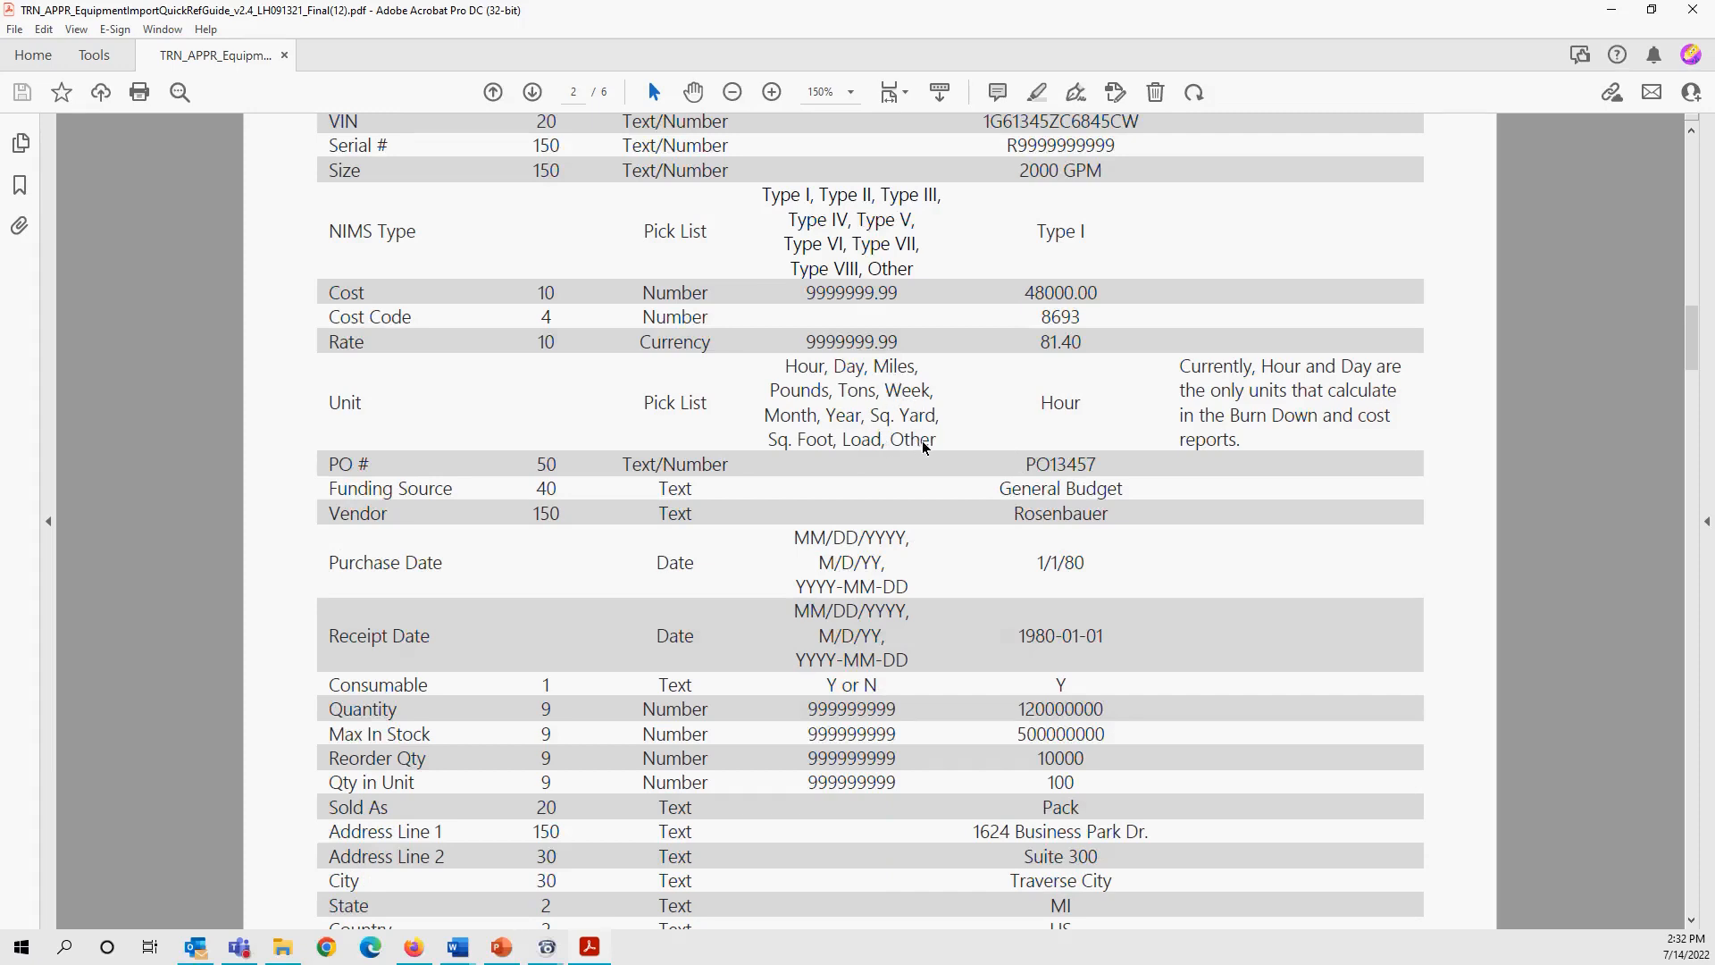
{"action": "scroll", "coordinate": [993, 731], "scroll_direction": "down", "scroll_amount": 15}
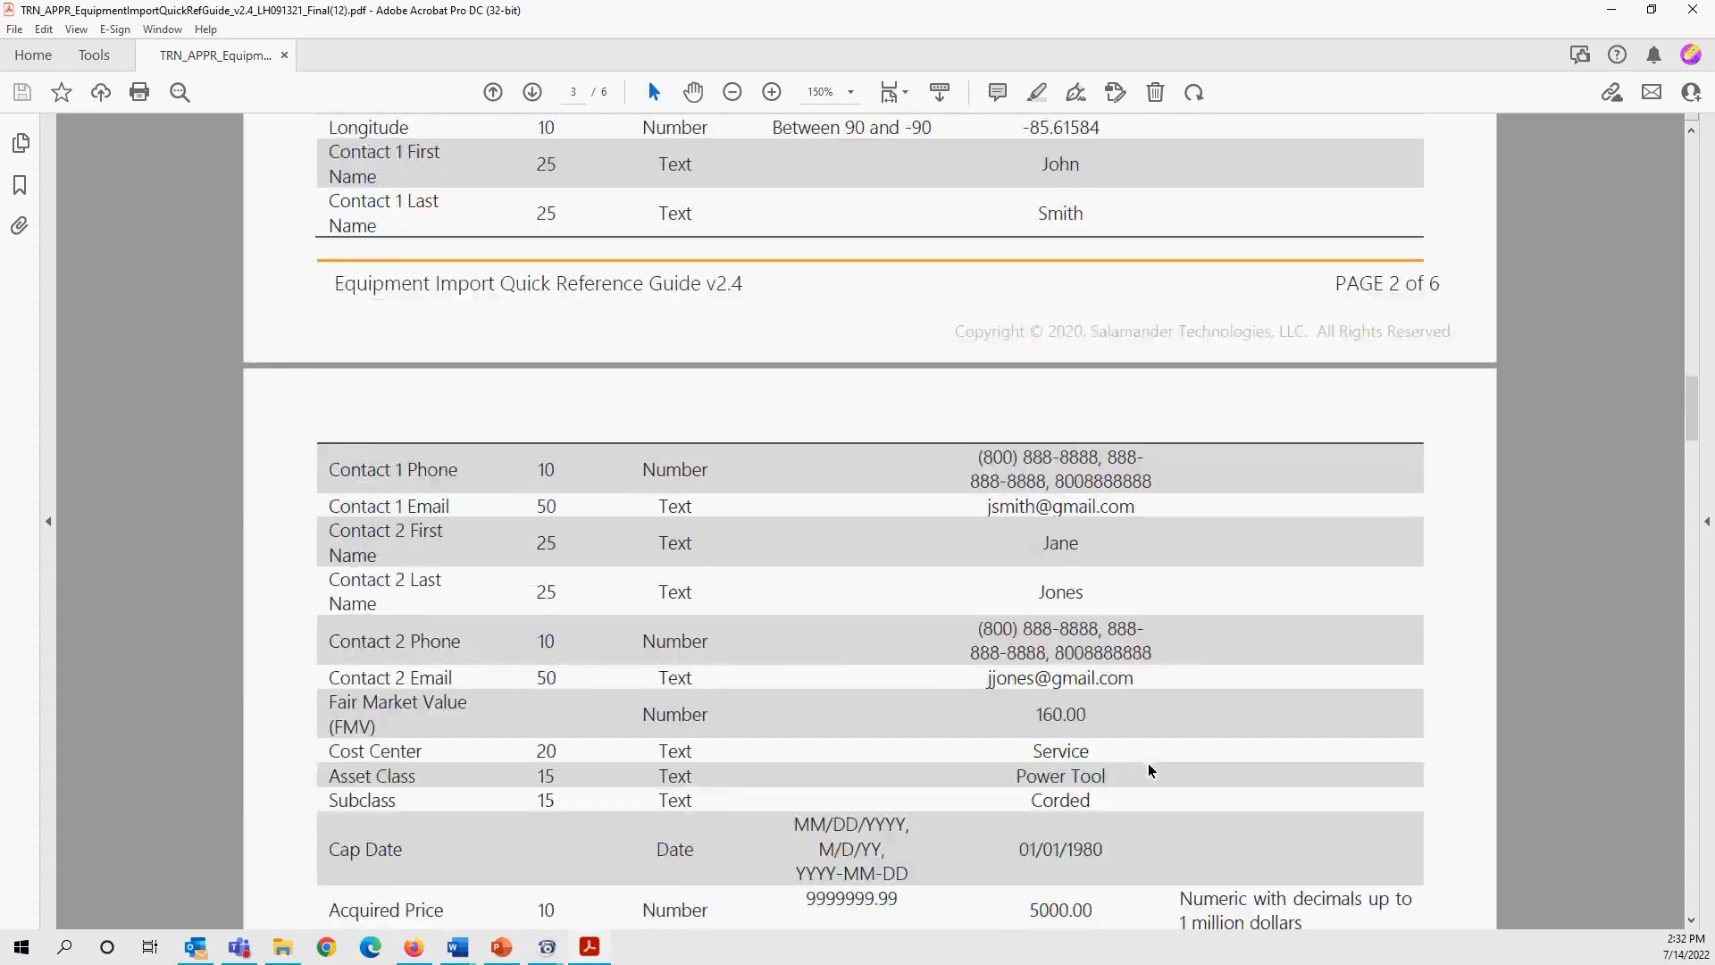
- Examine the guide's three parent/child import workflows, including their sample tables and the import sequence for system-generated IDs
{"action": "scroll", "coordinate": [1152, 784], "scroll_direction": "down", "scroll_amount": 4}
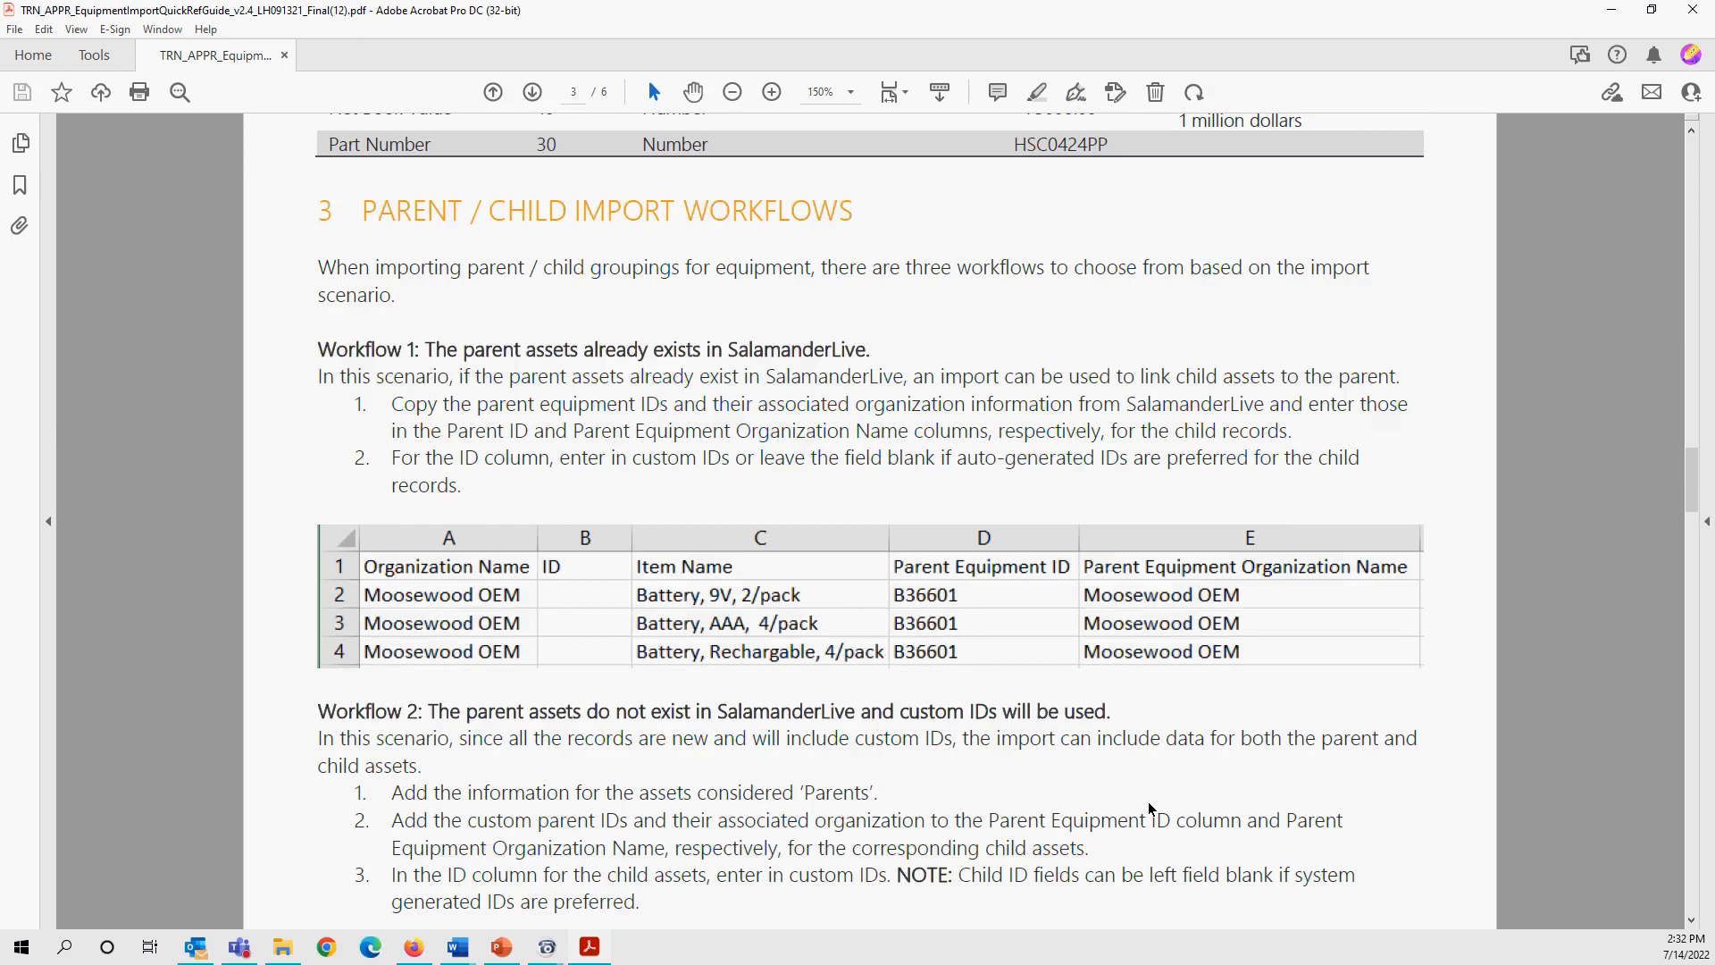
{"action": "scroll", "coordinate": [1149, 801], "scroll_direction": "down", "scroll_amount": 1}
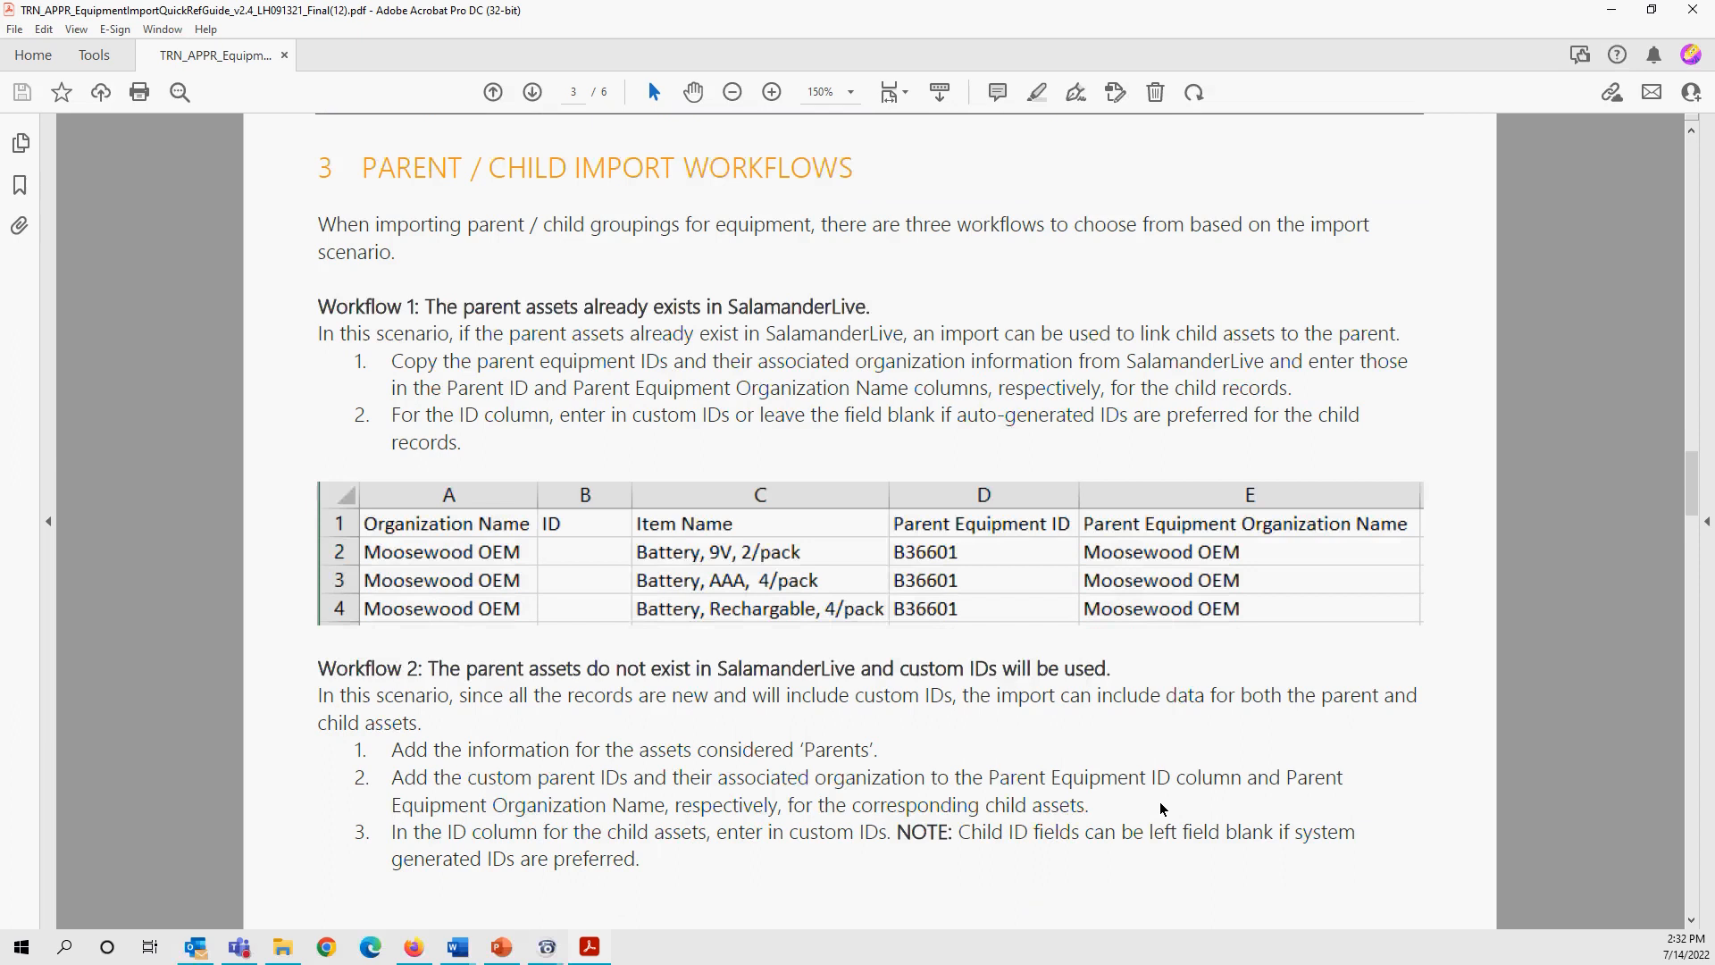
{"action": "scroll", "coordinate": [1161, 802], "scroll_direction": "down", "scroll_amount": 10}
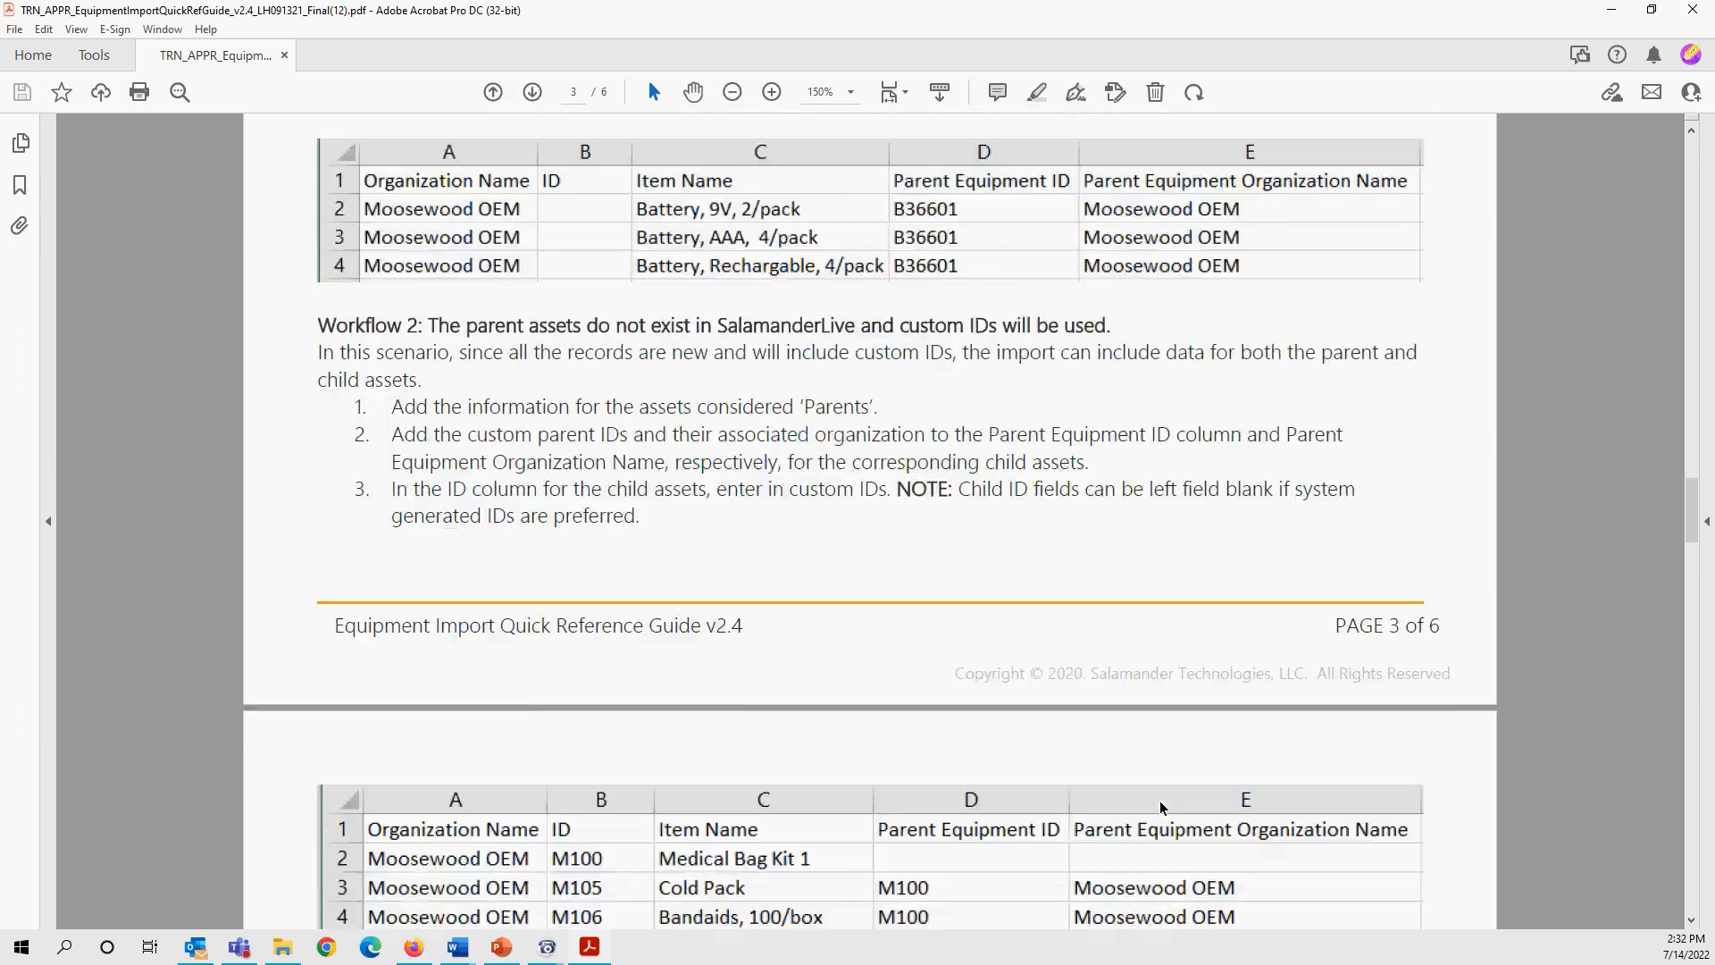
{"action": "scroll", "coordinate": [1161, 802], "scroll_direction": "down", "scroll_amount": 7}
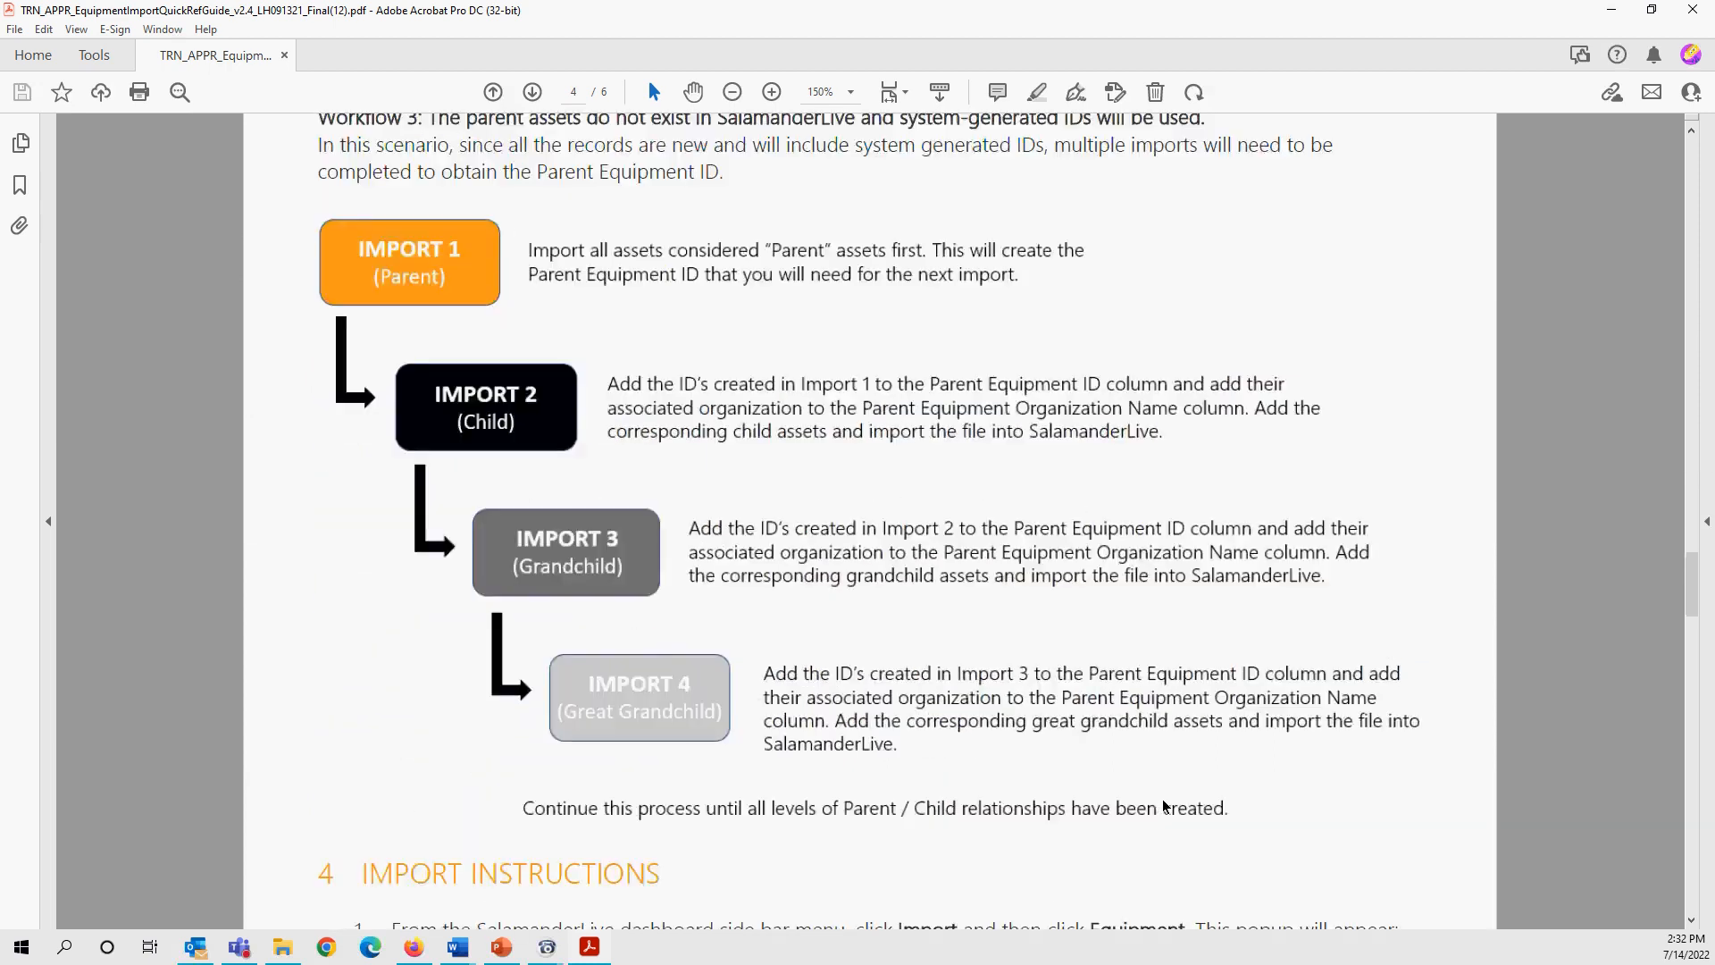
{"action": "scroll", "coordinate": [1163, 804], "scroll_direction": "up", "scroll_amount": 3}
{"action": "scroll", "coordinate": [1163, 802], "scroll_direction": "up", "scroll_amount": 12}
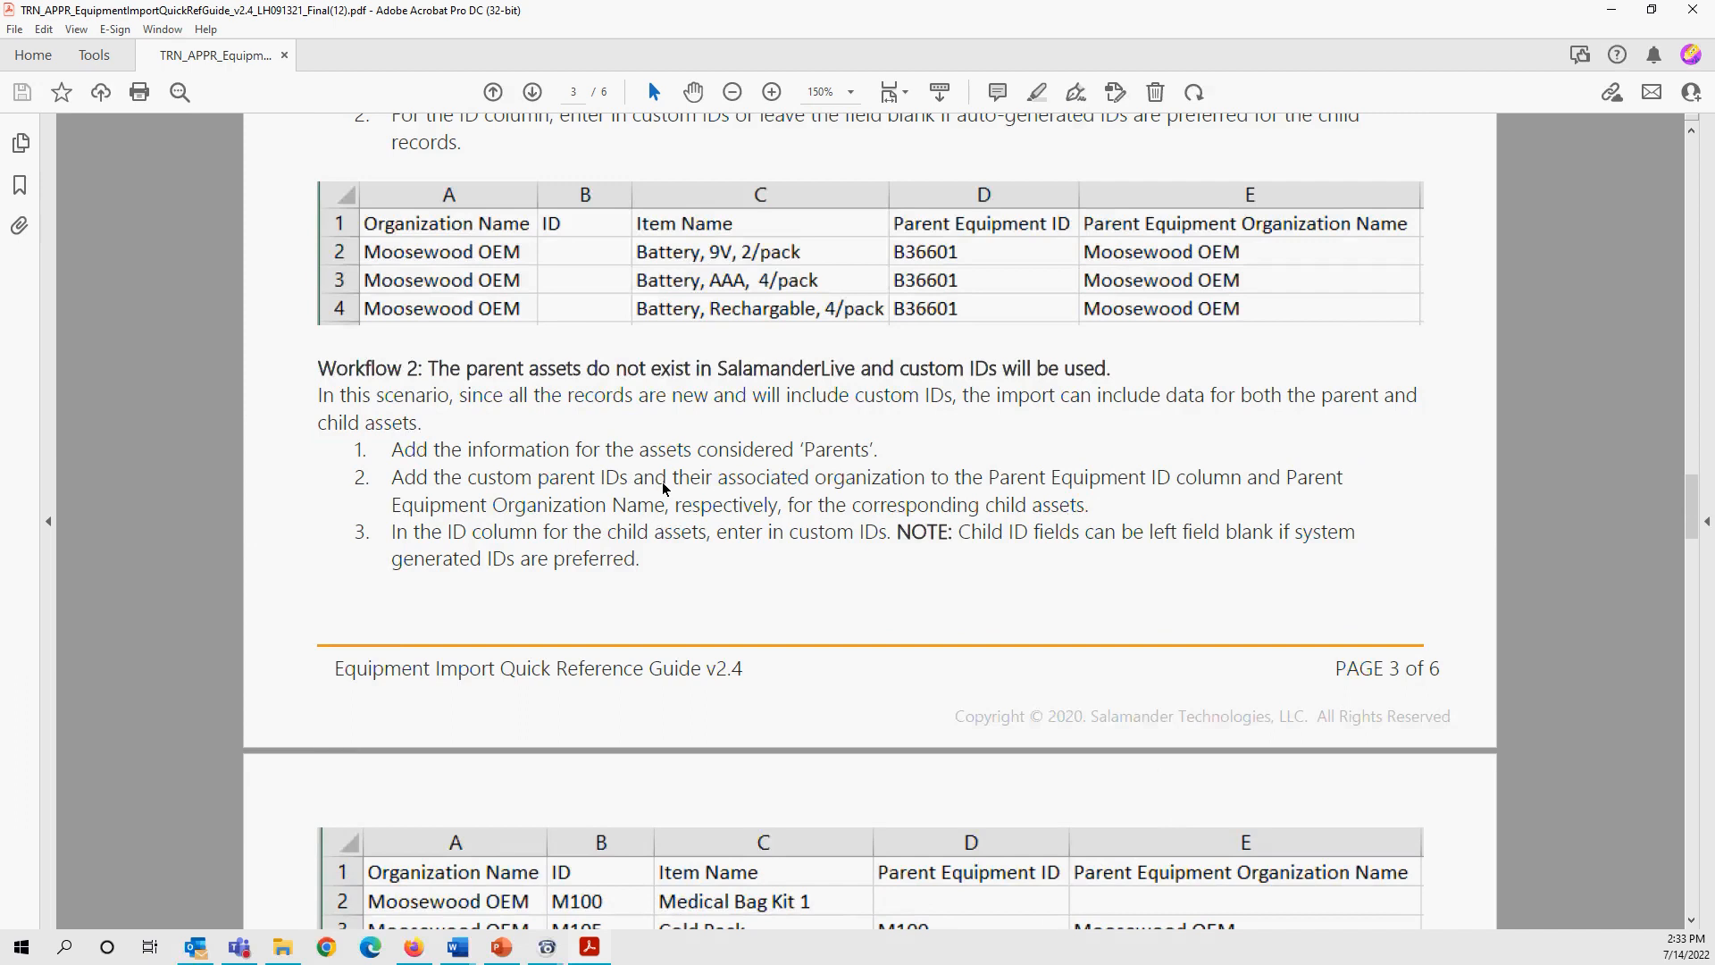
{"action": "scroll", "coordinate": [662, 487], "scroll_direction": "down", "scroll_amount": 3}
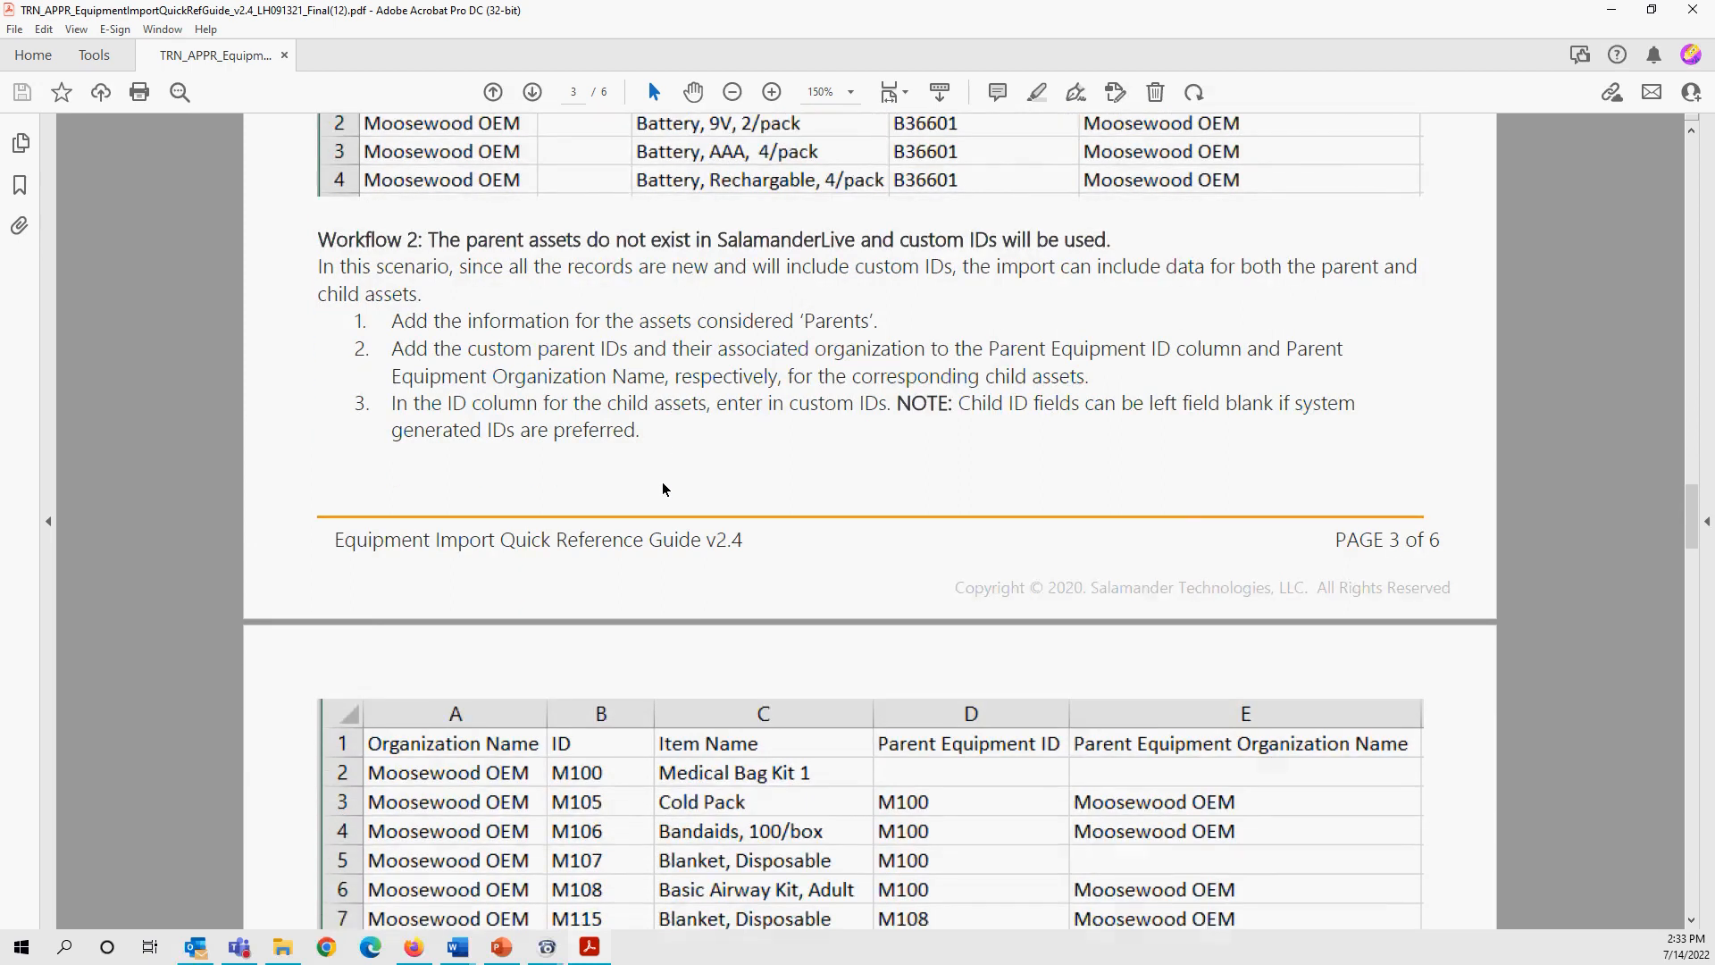
{"action": "scroll", "coordinate": [663, 487], "scroll_direction": "down", "scroll_amount": 3}
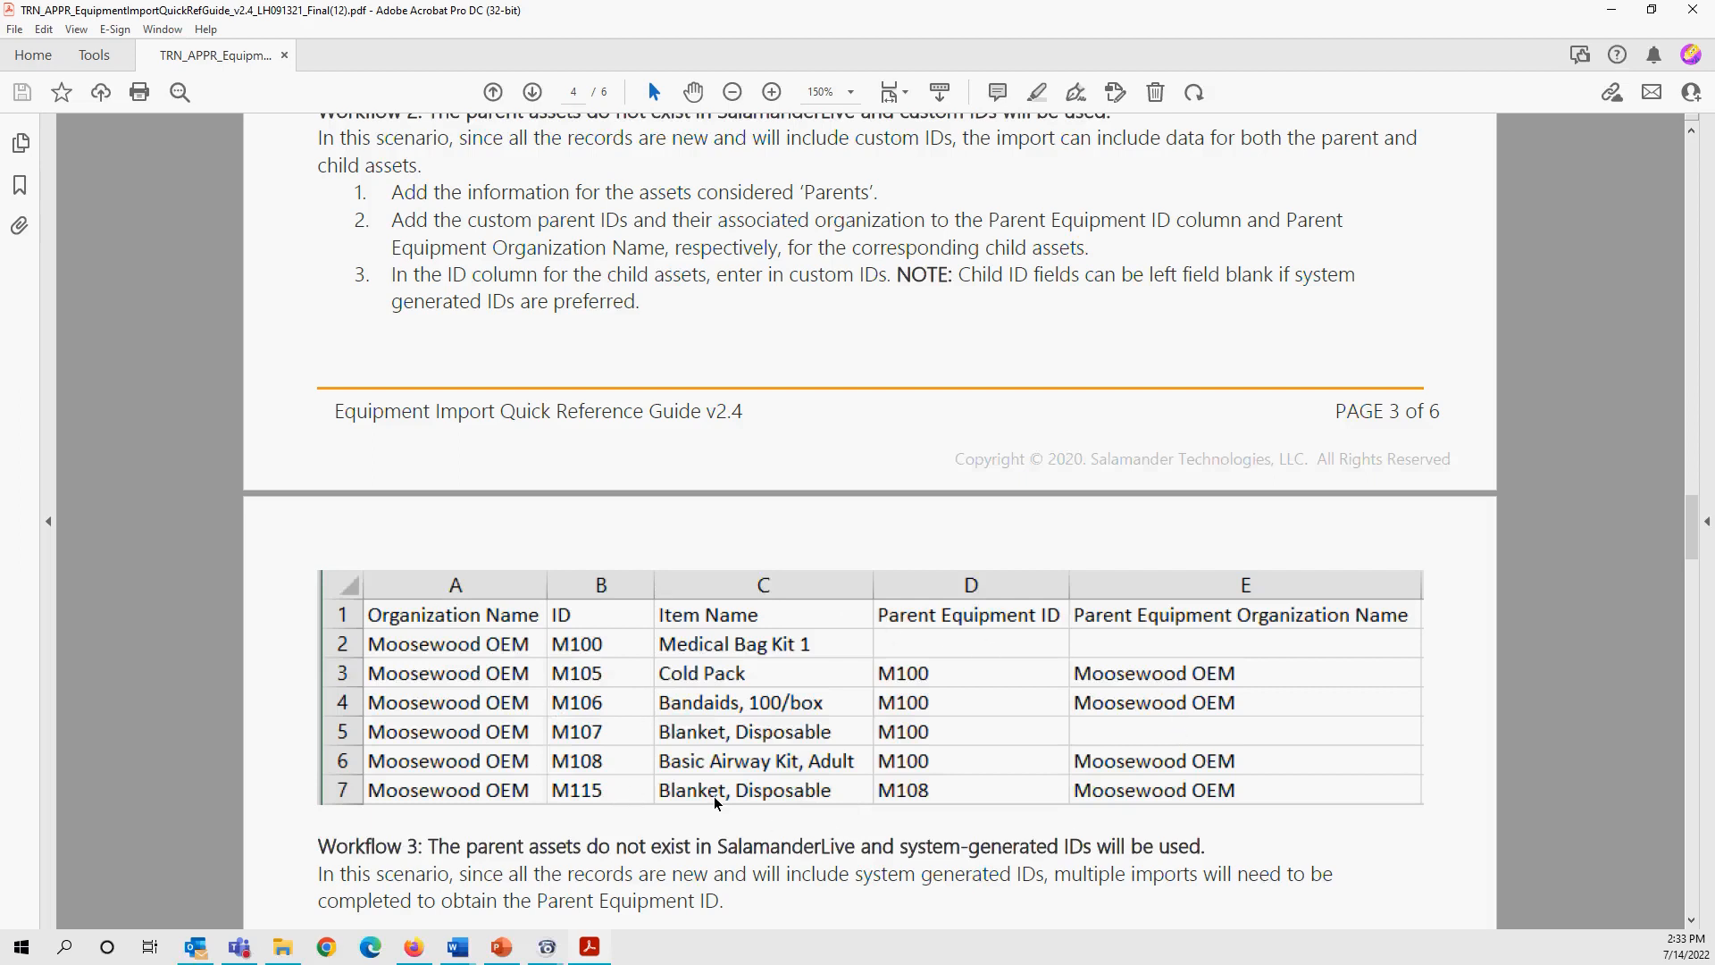
{"action": "scroll", "coordinate": [714, 801], "scroll_direction": "down", "scroll_amount": 5}
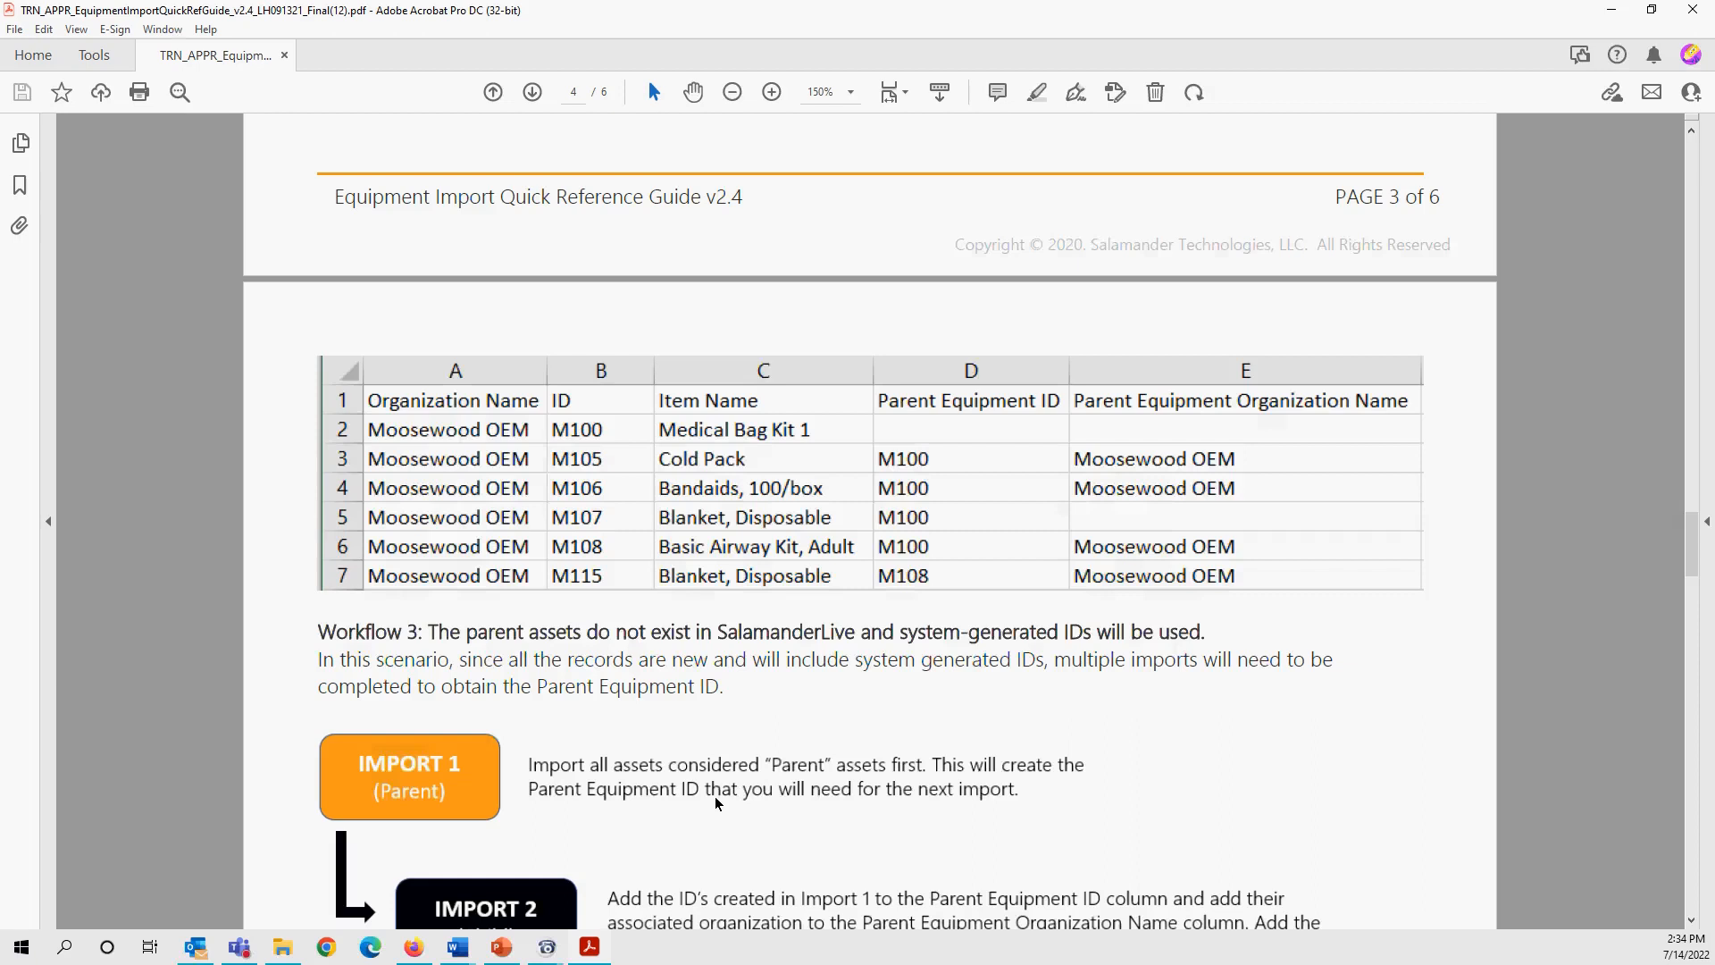
{"action": "scroll", "coordinate": [714, 801], "scroll_direction": "down", "scroll_amount": 10}
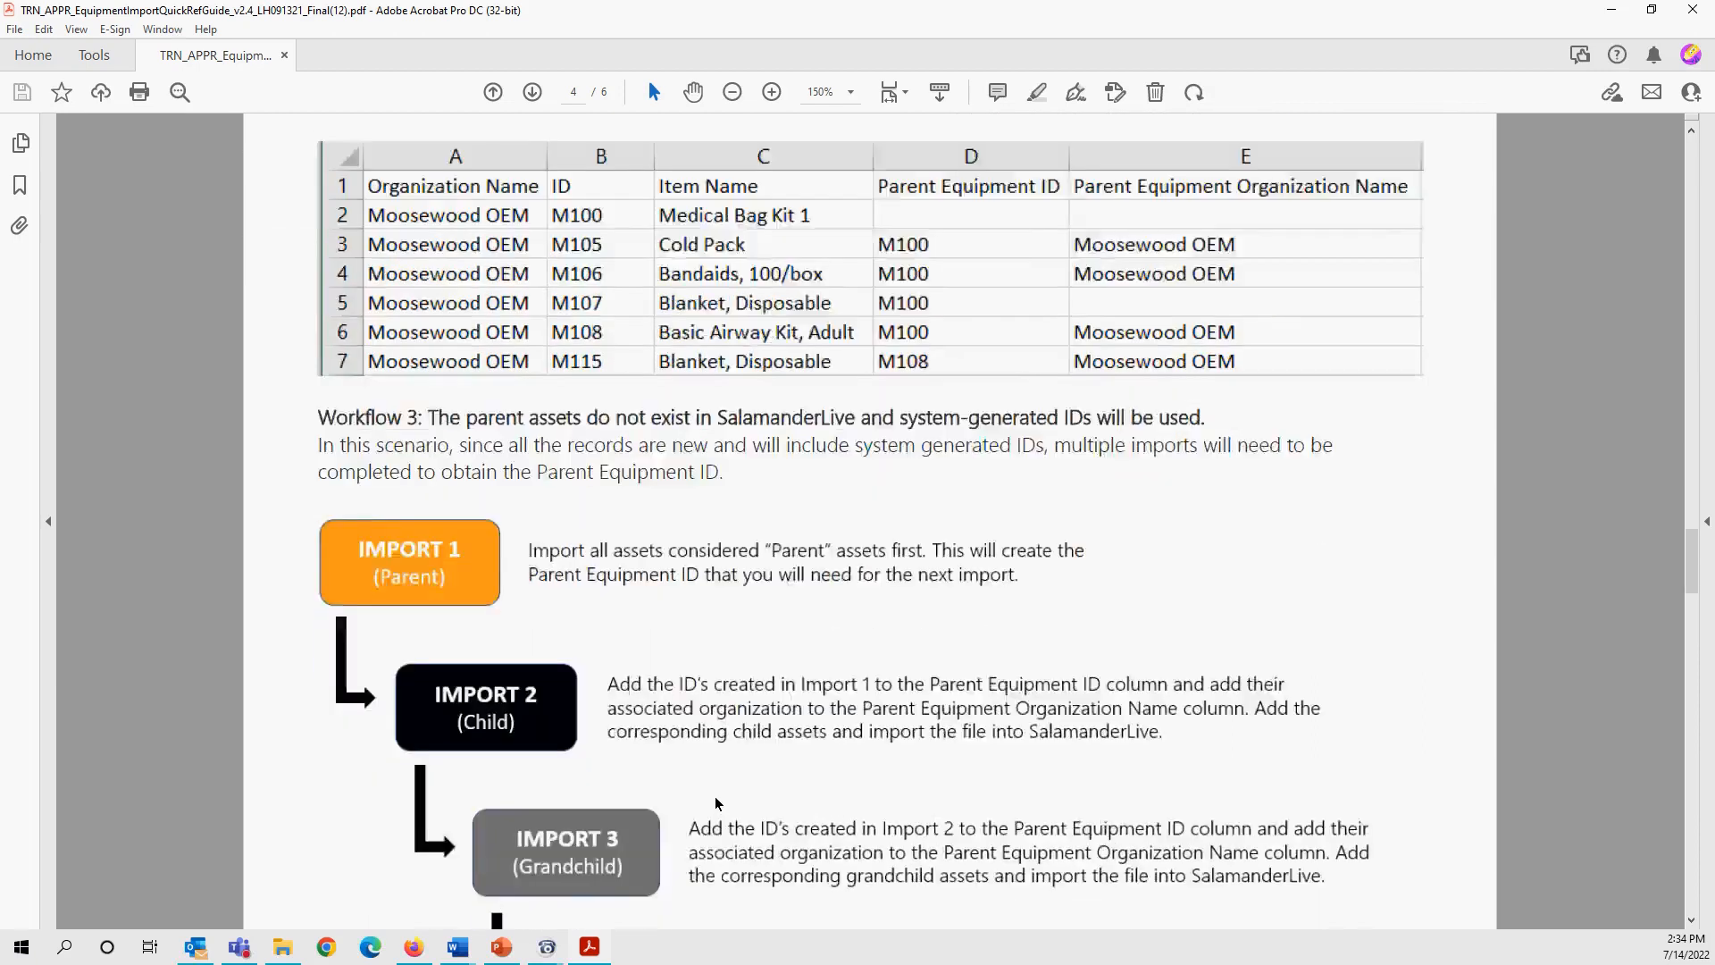
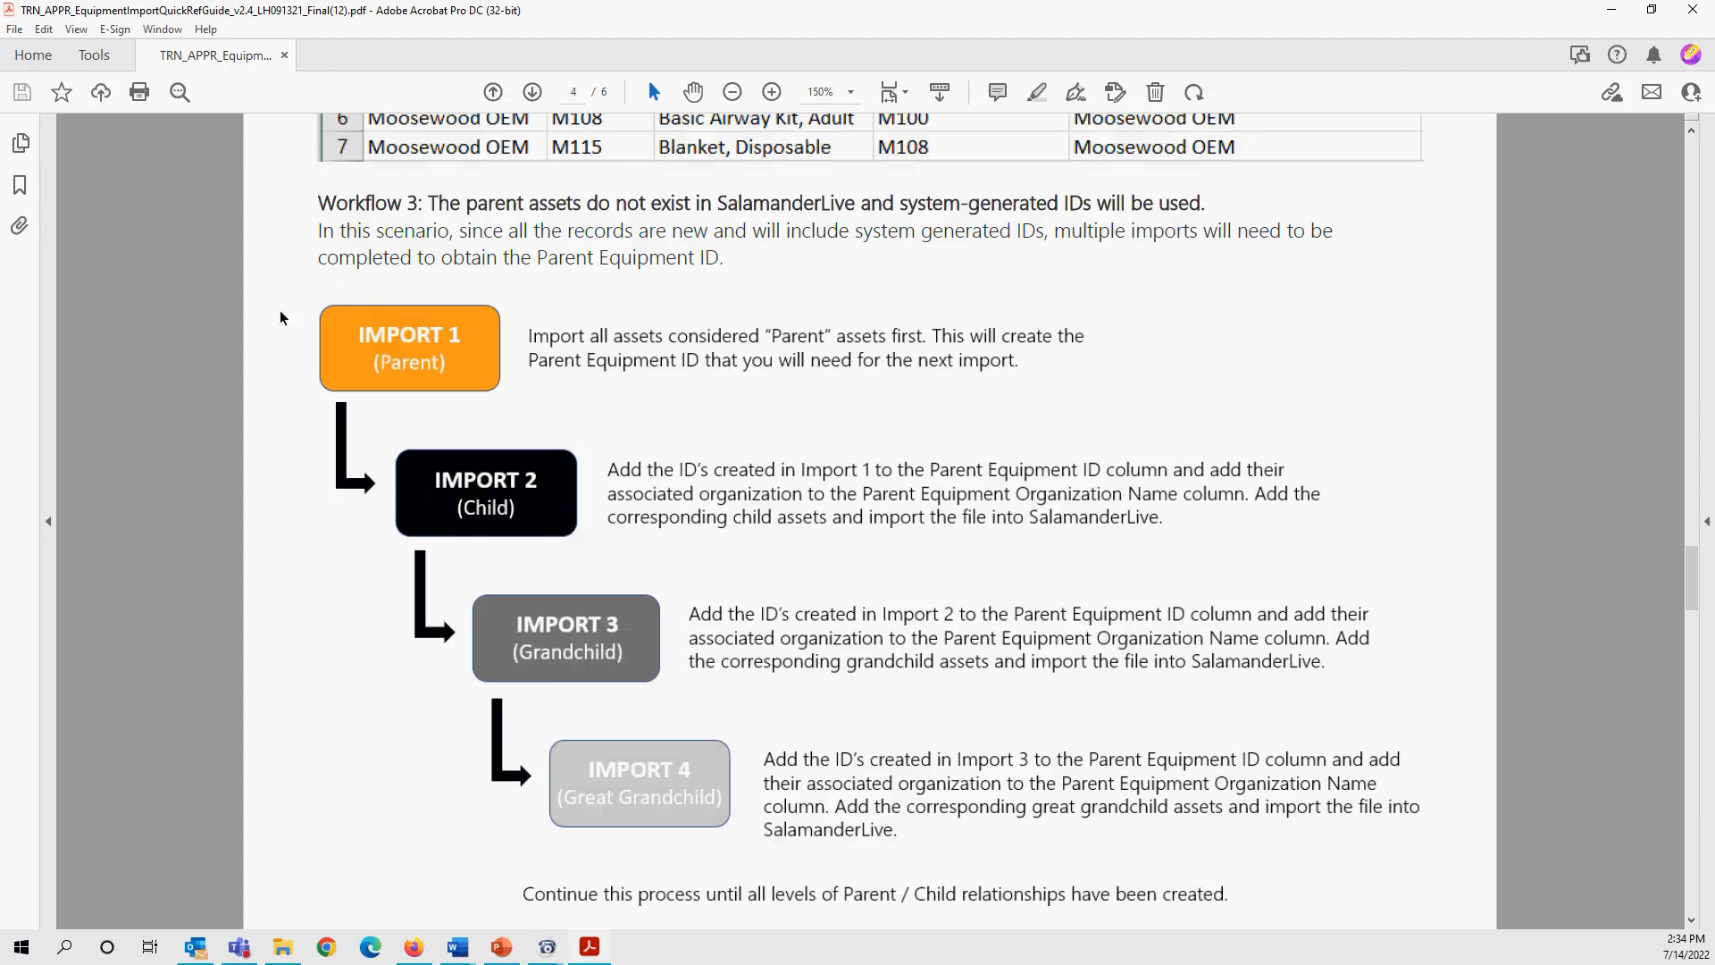
- Look over the guide's Workflow 3 import sequence again and return to the Equipment Import dialog in the browser
{"action": "scroll", "coordinate": [890, 783], "scroll_direction": "up", "scroll_amount": 4}
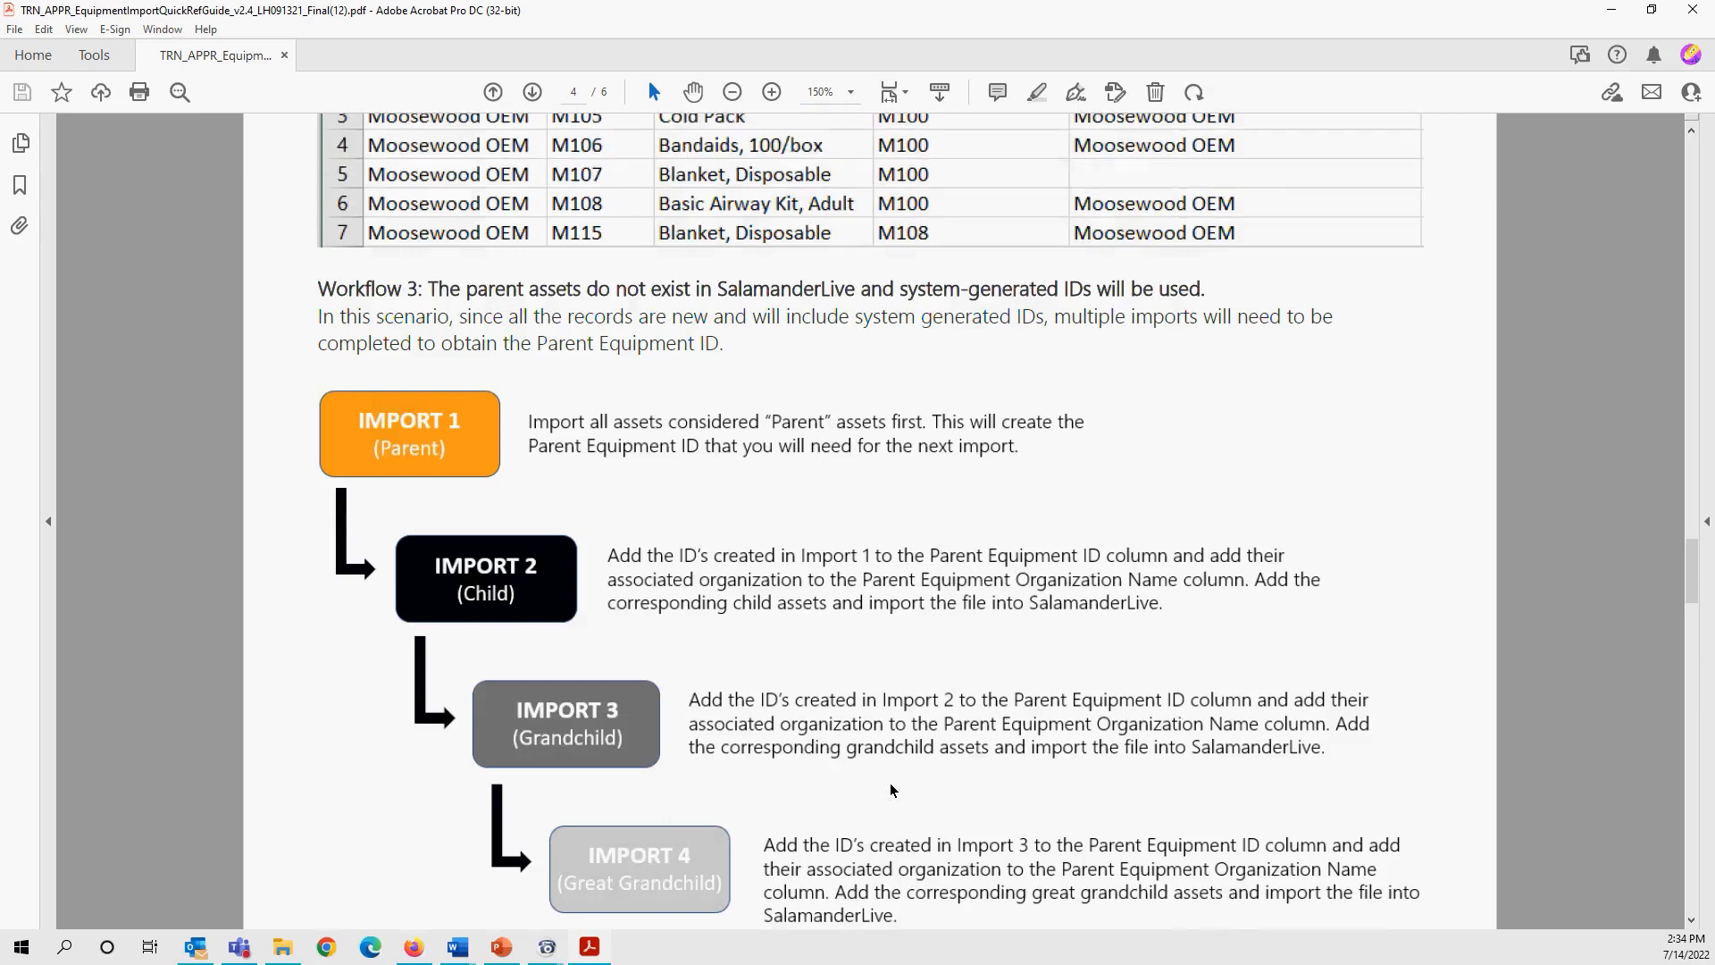
{"action": "scroll", "coordinate": [913, 794], "scroll_direction": "up", "scroll_amount": 1}
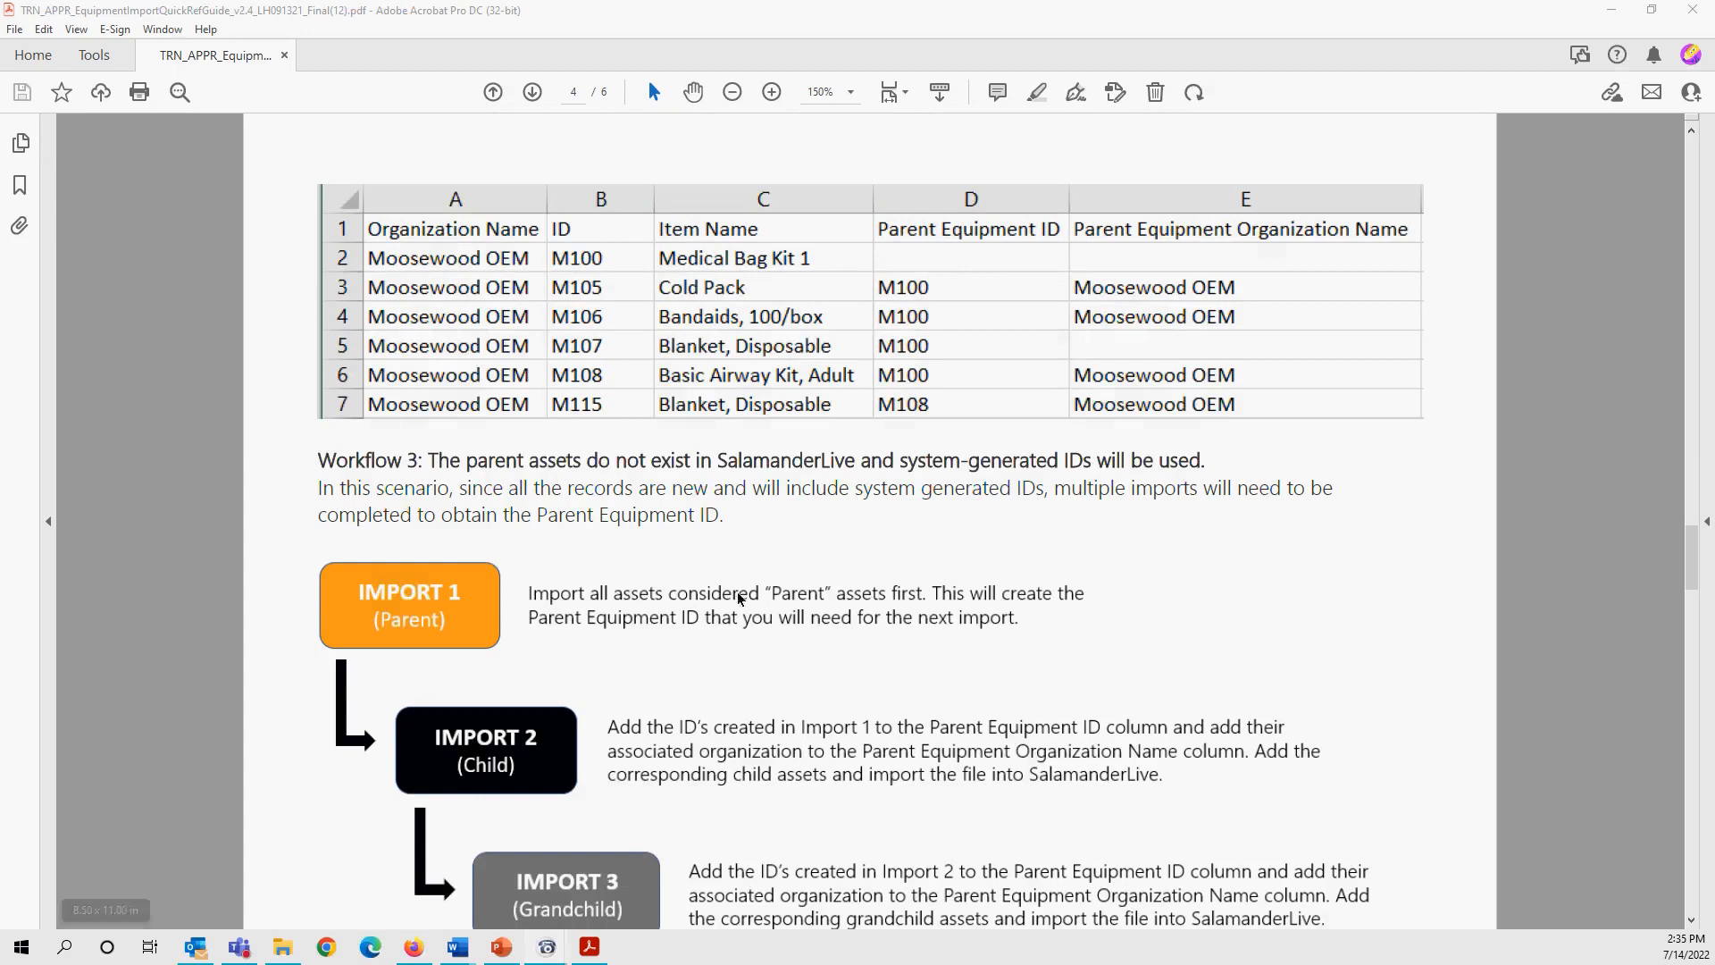
{"action": "left_click_drag", "start_coordinate": [1696, 555], "coordinate": [1575, 7]}
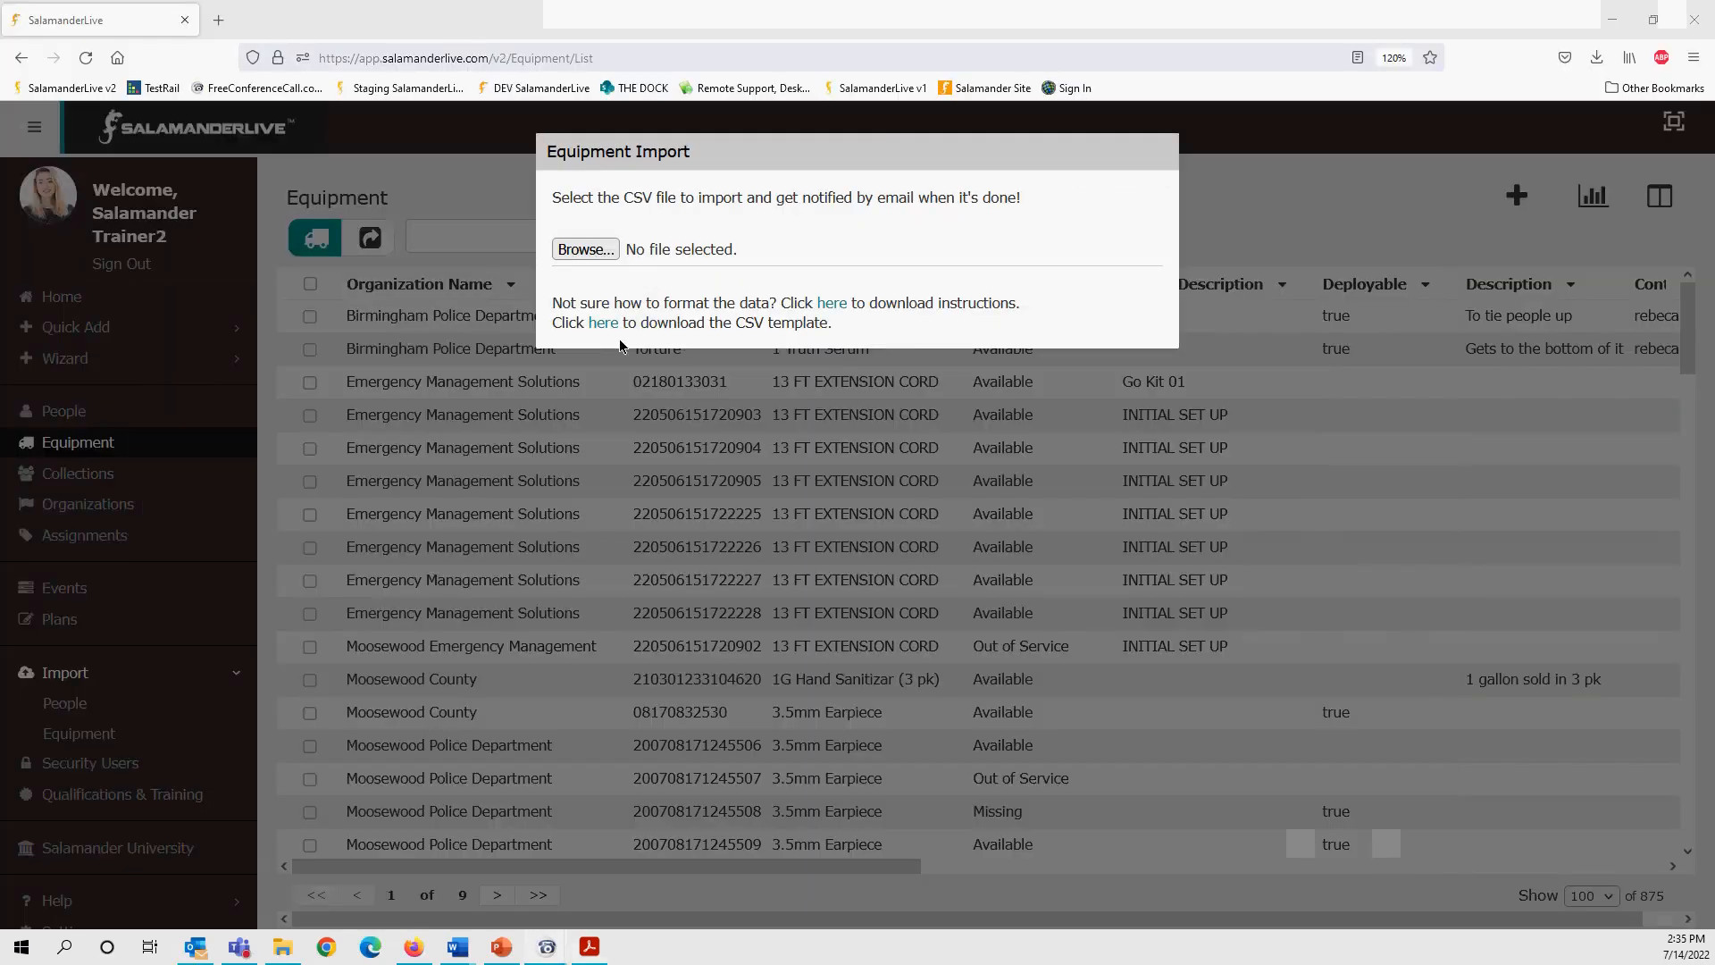
- Download the equipment import CSV template and open it in a maximized Excel window
{"action": "left_click", "coordinate": [604, 324]}
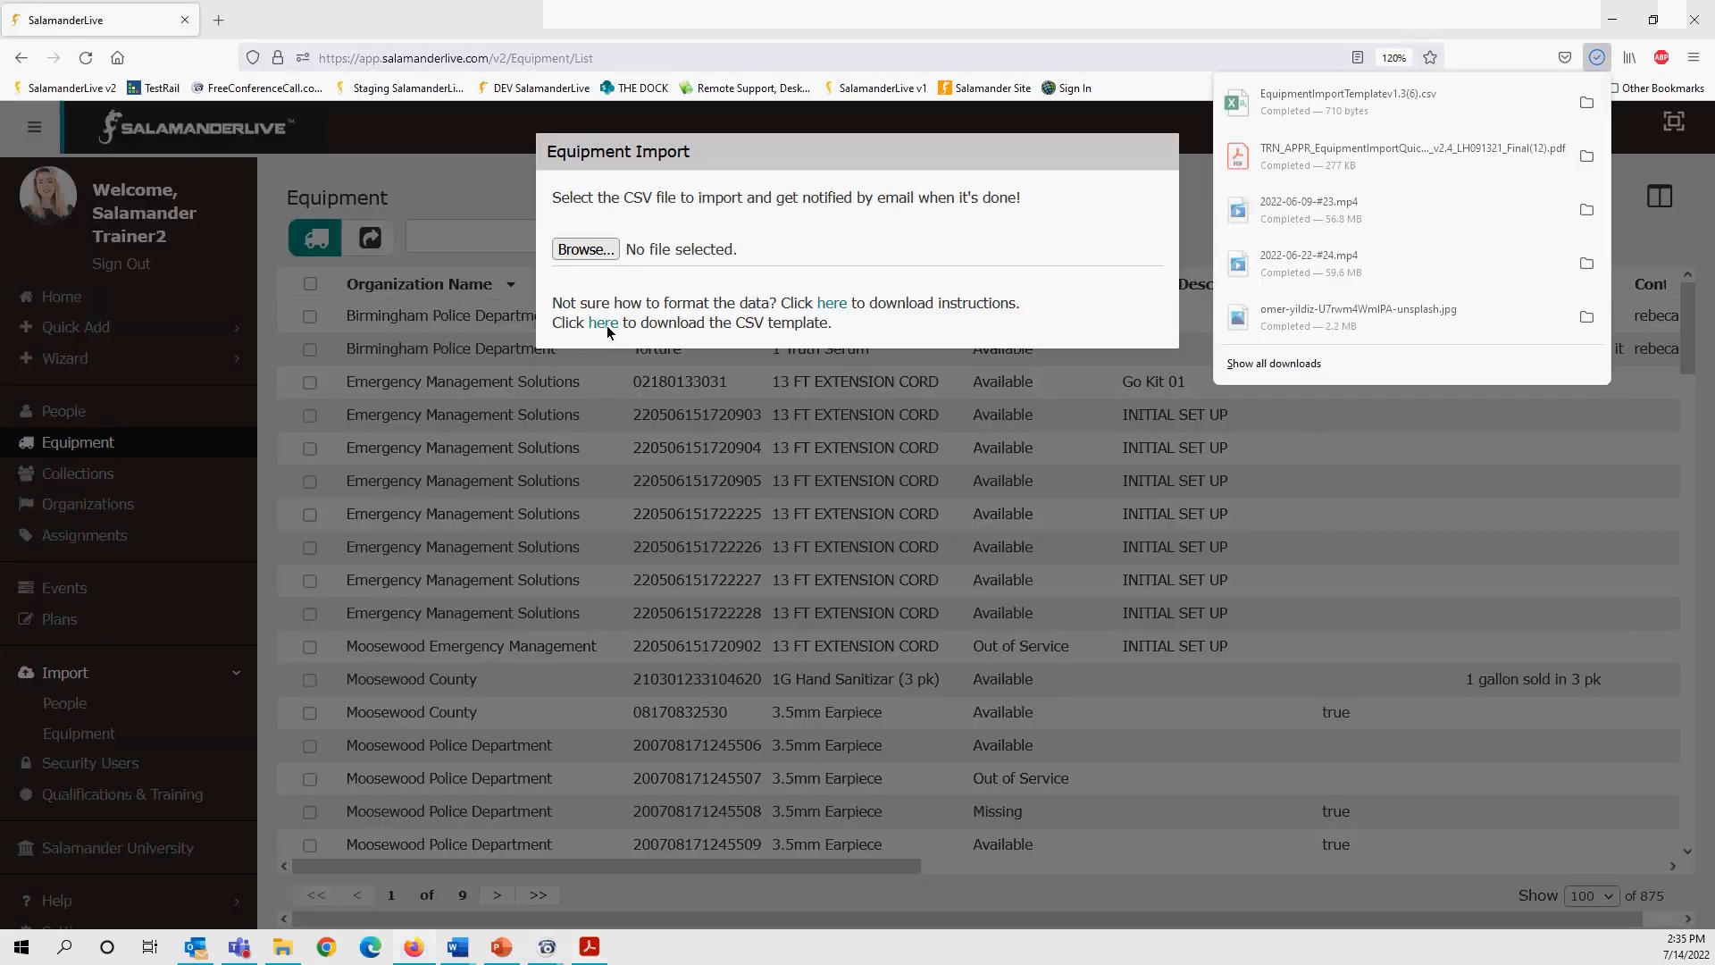
{"action": "left_click", "coordinate": [1347, 103]}
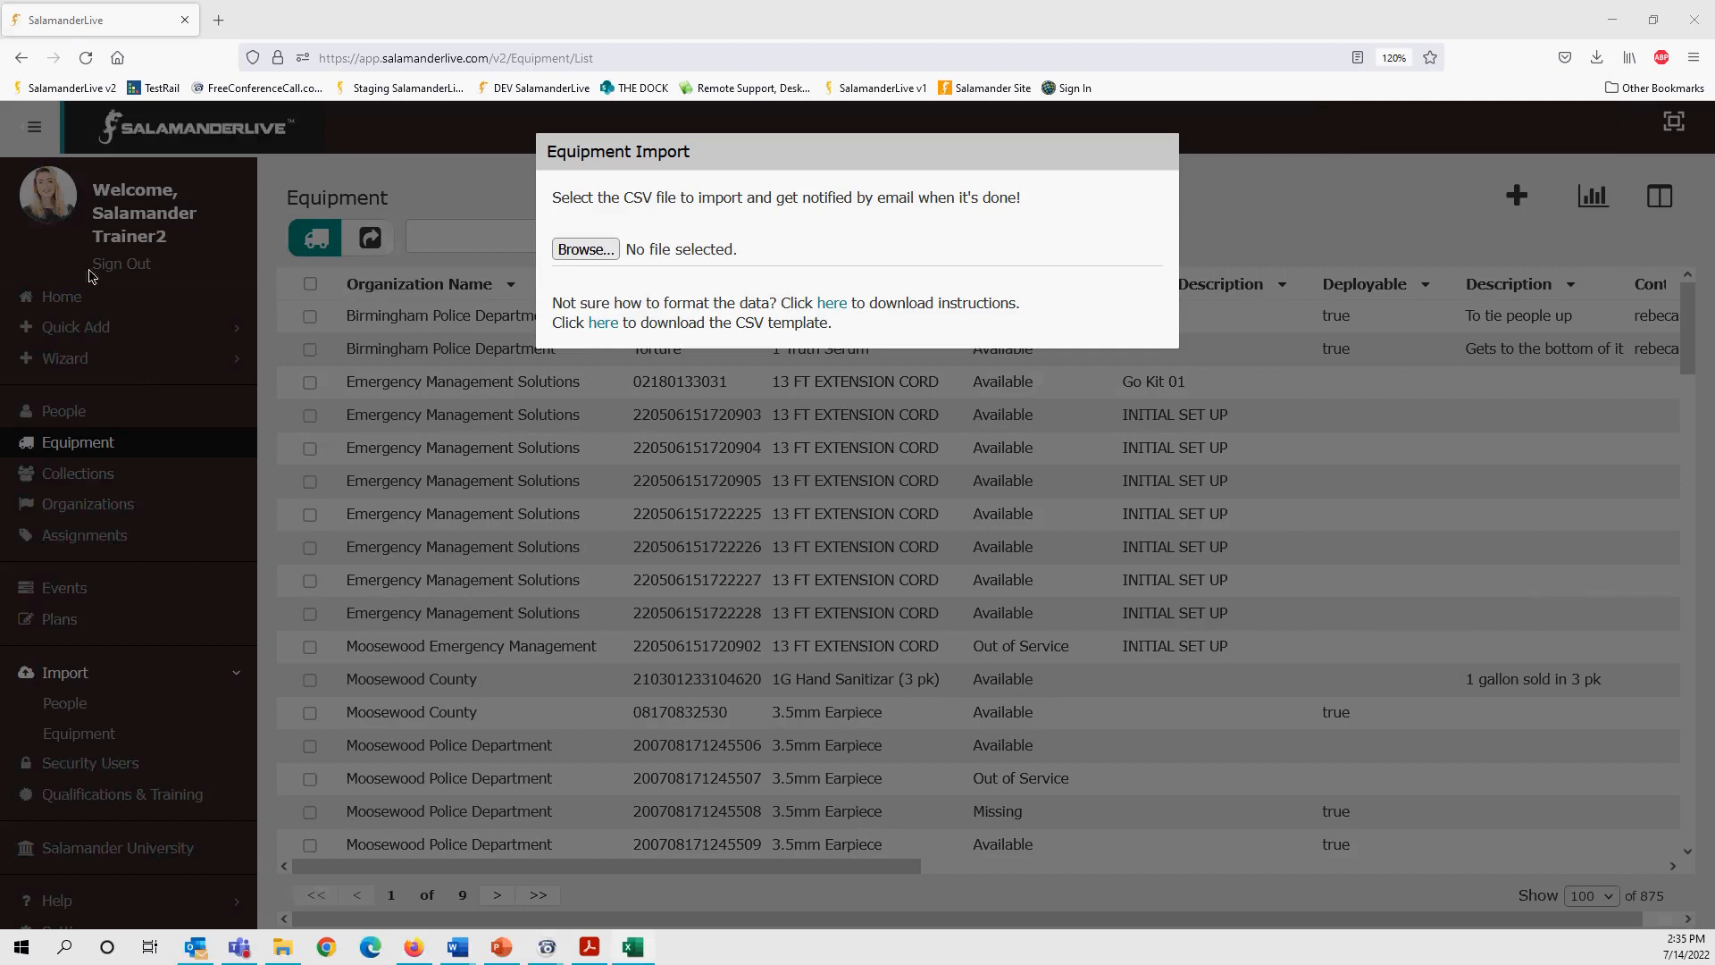
{"action": "left_click_drag", "start_coordinate": [280, 268], "coordinate": [1236, 168]}
{"action": "left_click", "coordinate": [1494, 161]}
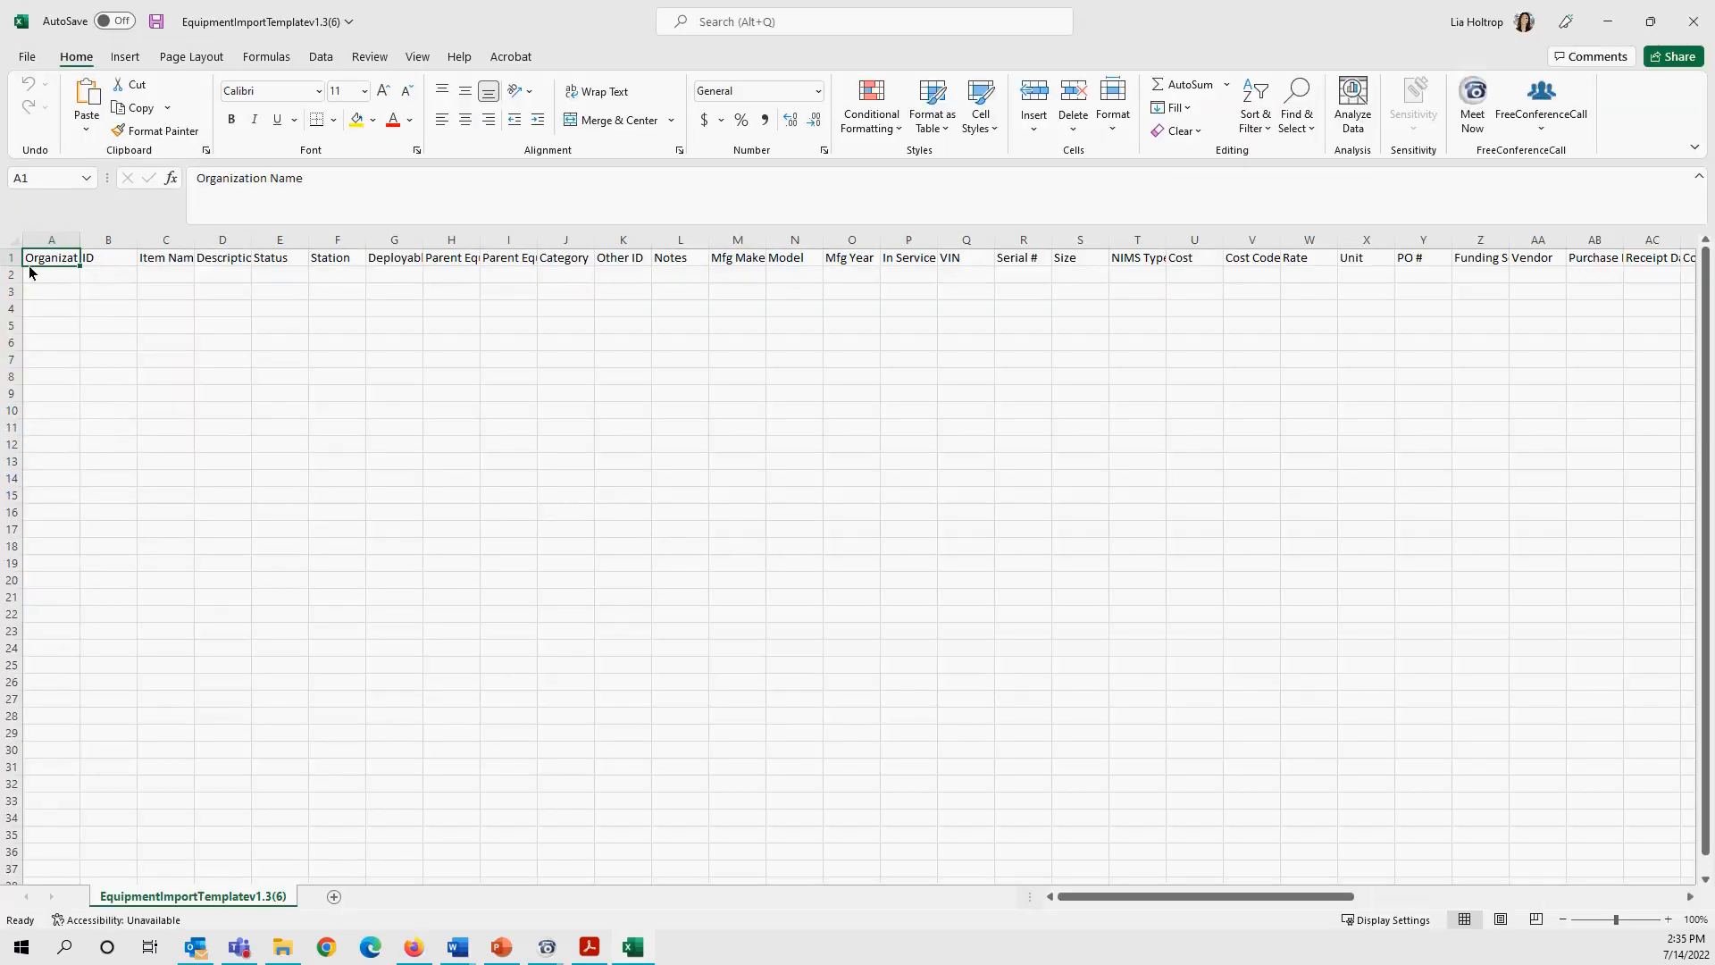
- Enlarge the template sheet and fit all column widths to their header text
{"action": "left_click_drag", "start_coordinate": [42, 240], "coordinate": [185, 266]}
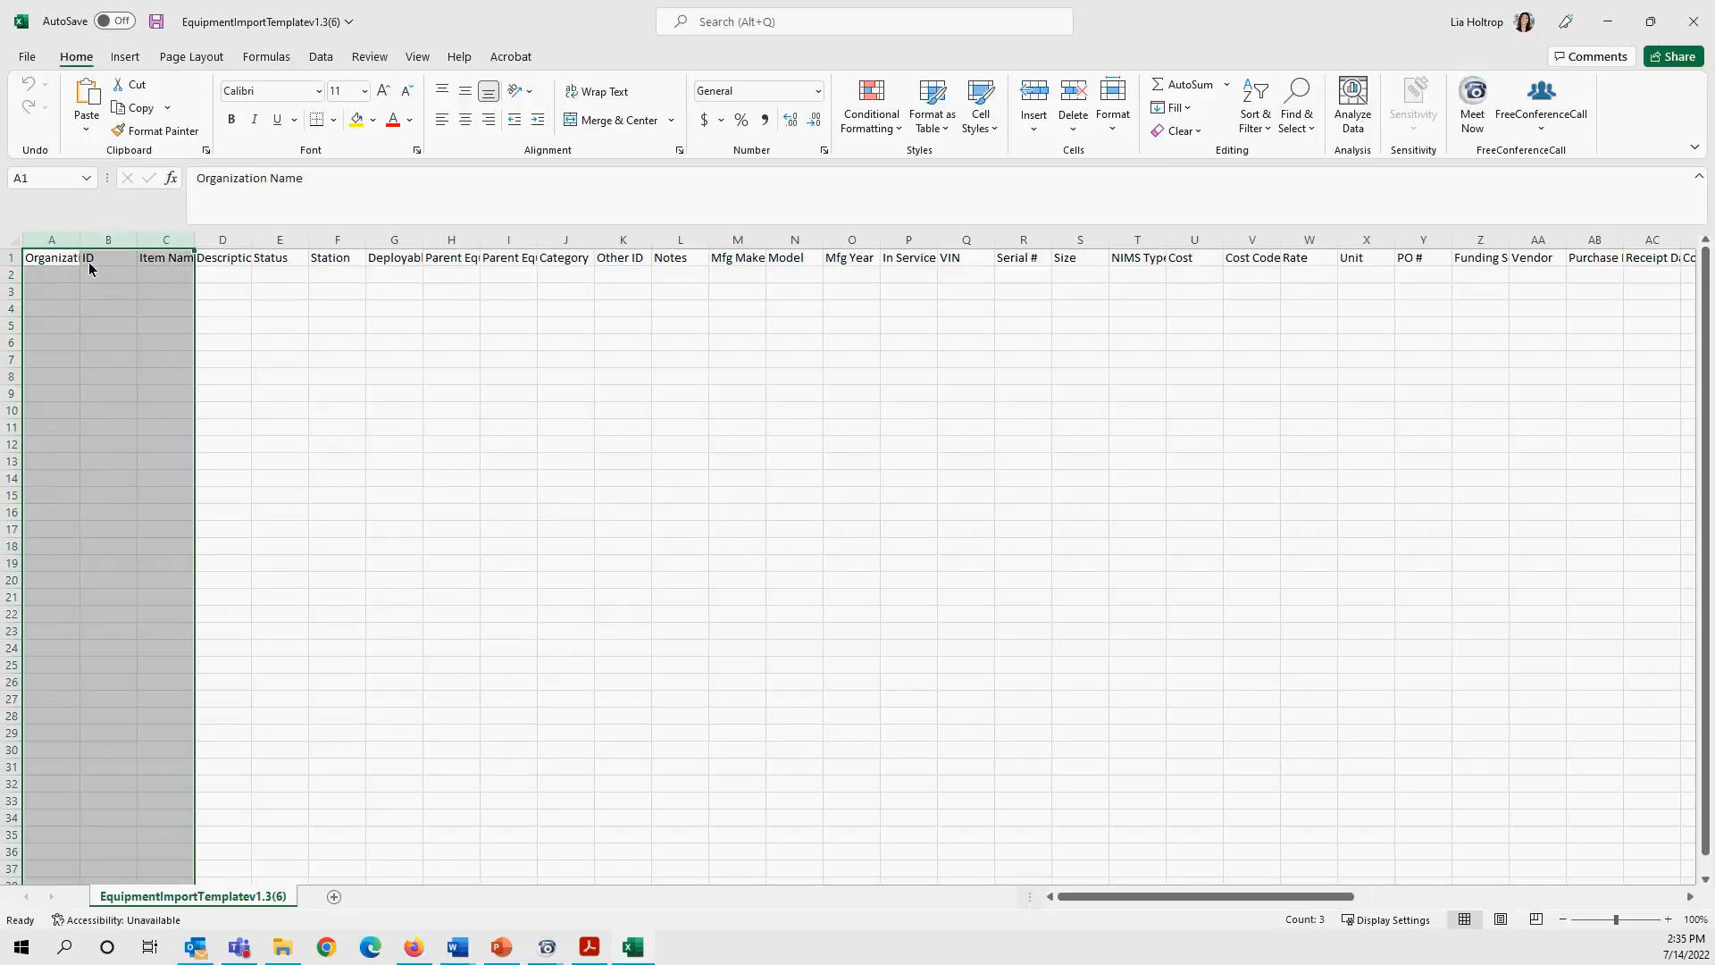
{"action": "left_click_drag", "start_coordinate": [1618, 920], "coordinate": [1637, 920]}
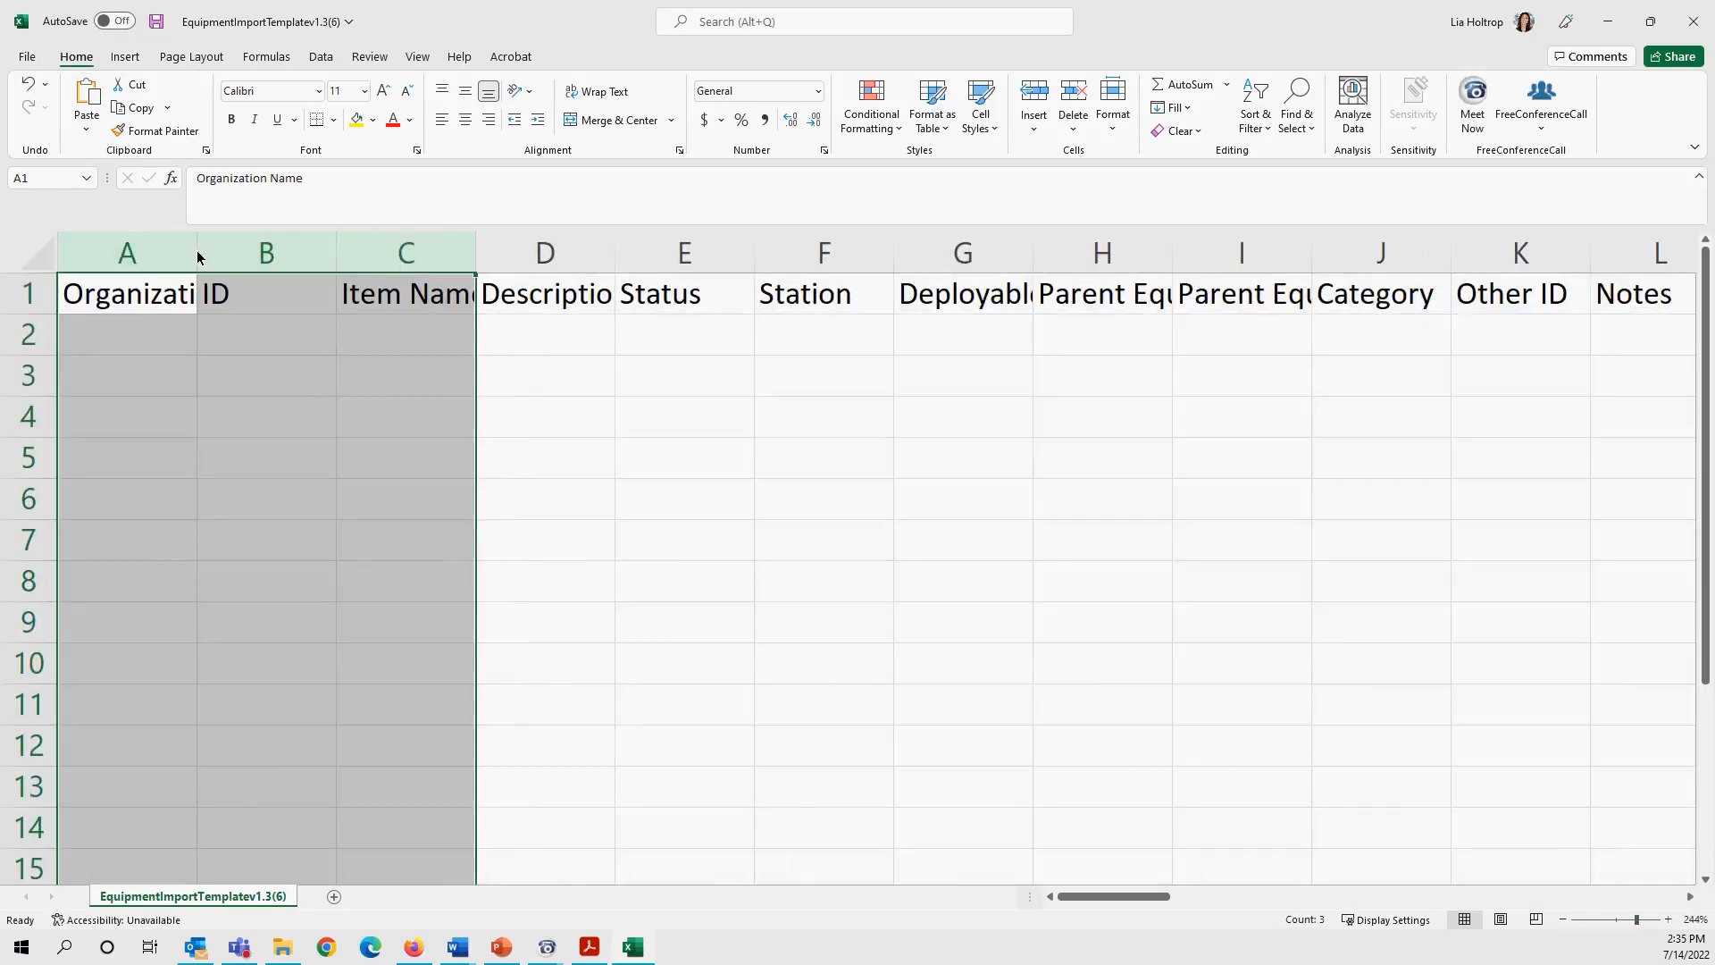
{"action": "double_click", "coordinate": [196, 254]}
{"action": "left_click_drag", "start_coordinate": [363, 258], "coordinate": [480, 270]}
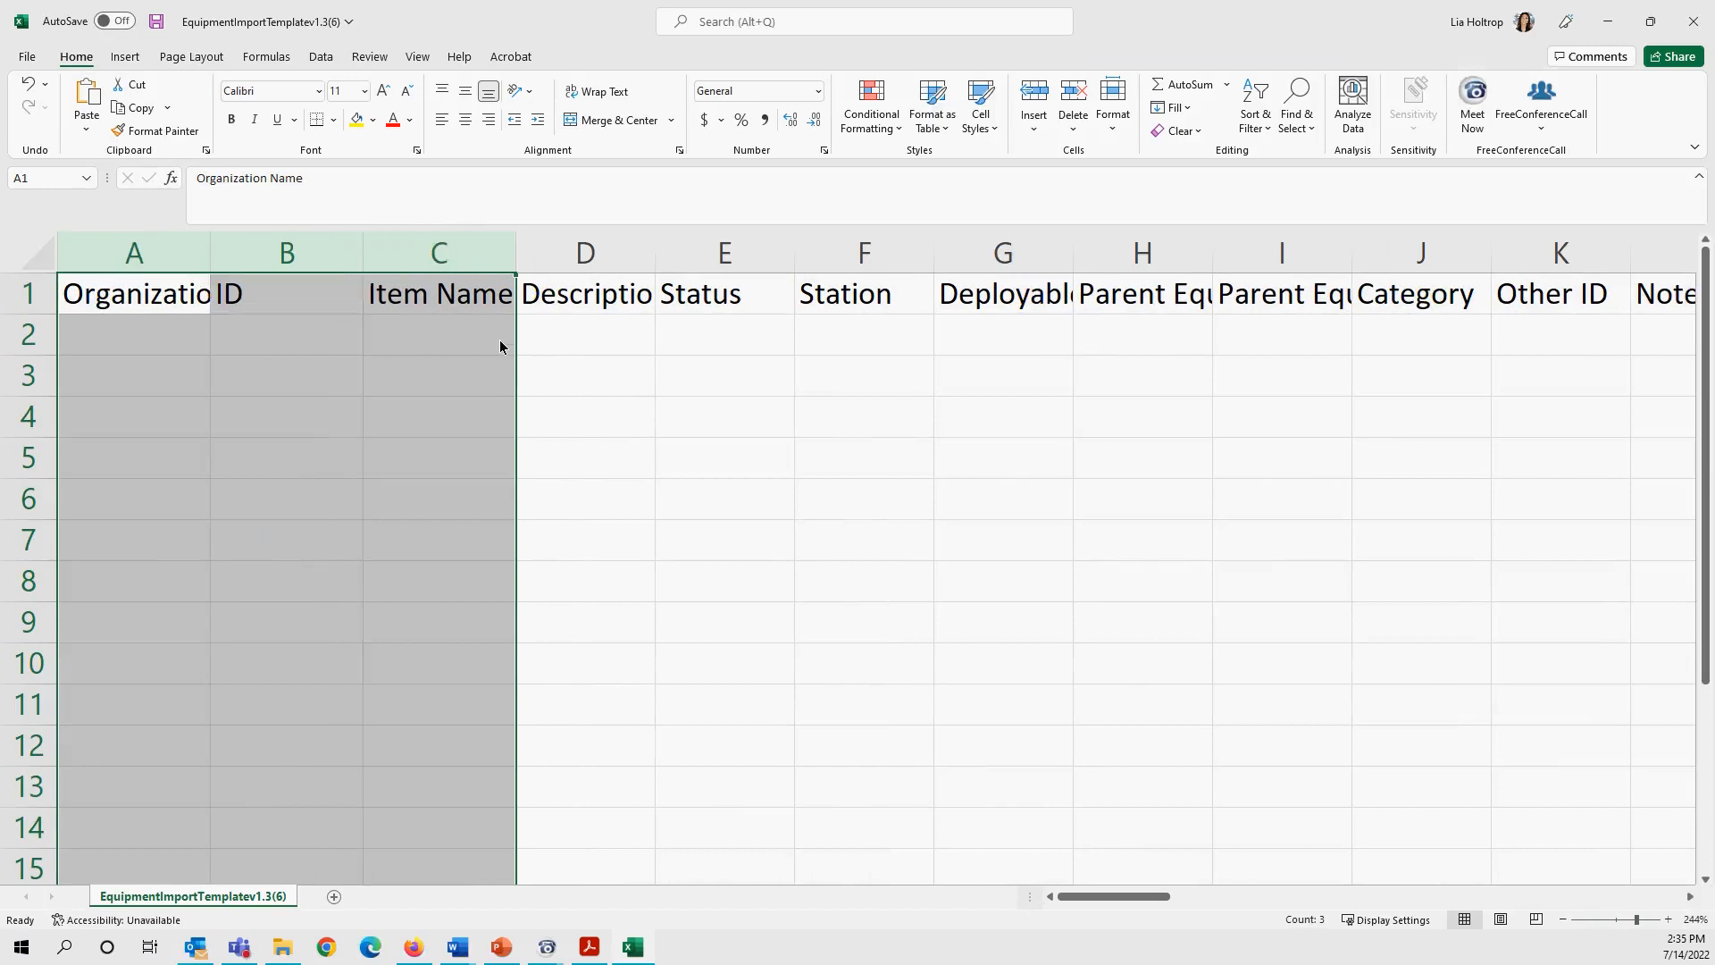
{"action": "left_click", "coordinate": [318, 346]}
{"action": "key", "text": "ctrl+a"}
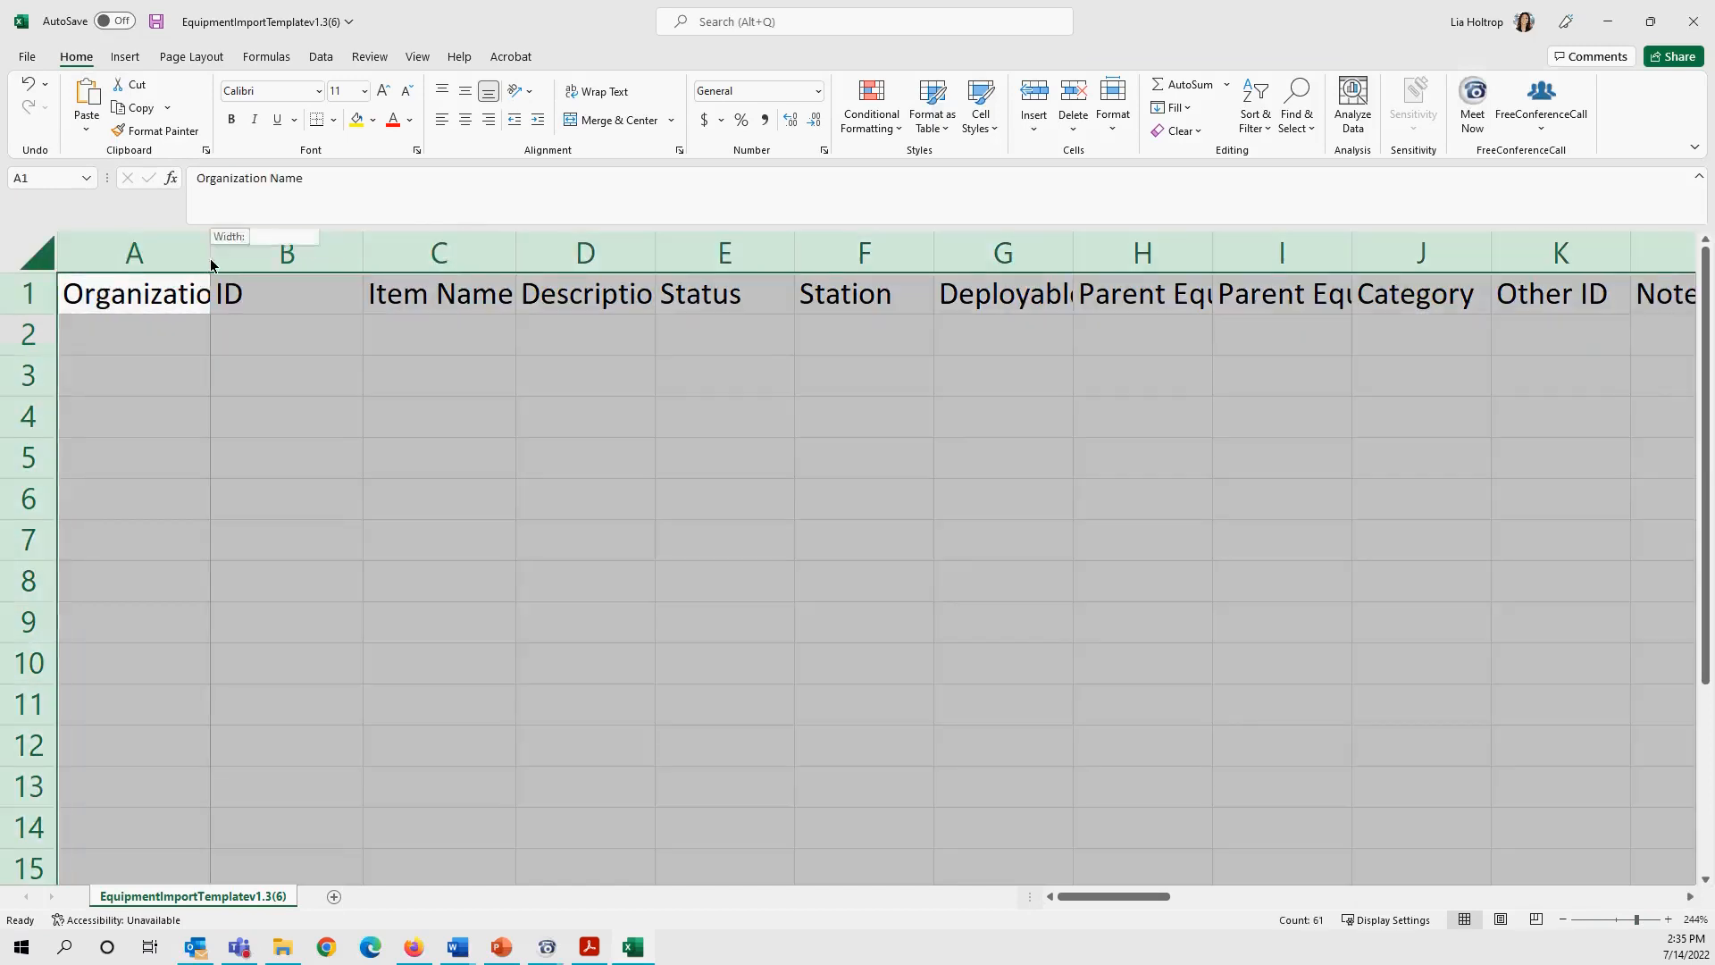
{"action": "double_click", "coordinate": [210, 254]}
{"action": "left_click", "coordinate": [400, 367]}
{"action": "left_click_drag", "start_coordinate": [368, 255], "coordinate": [489, 268]}
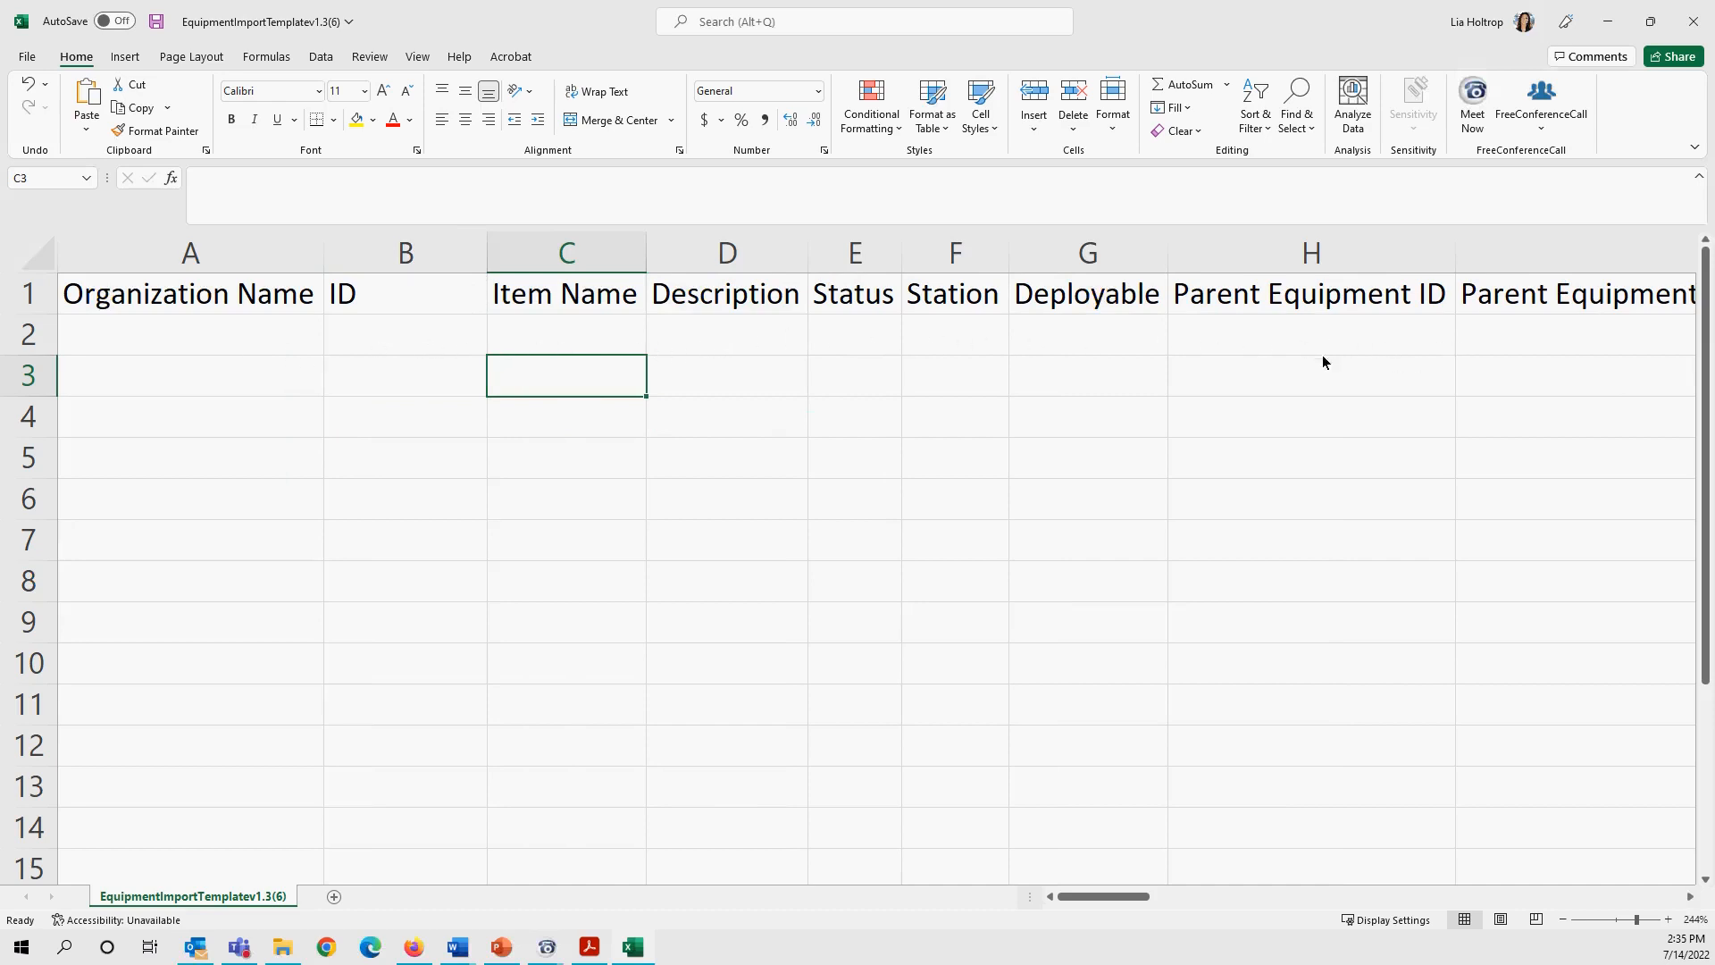
- Review the template's column headers from Organization Name through Parent Equipment Organization Name
{"action": "left_click", "coordinate": [961, 348]}
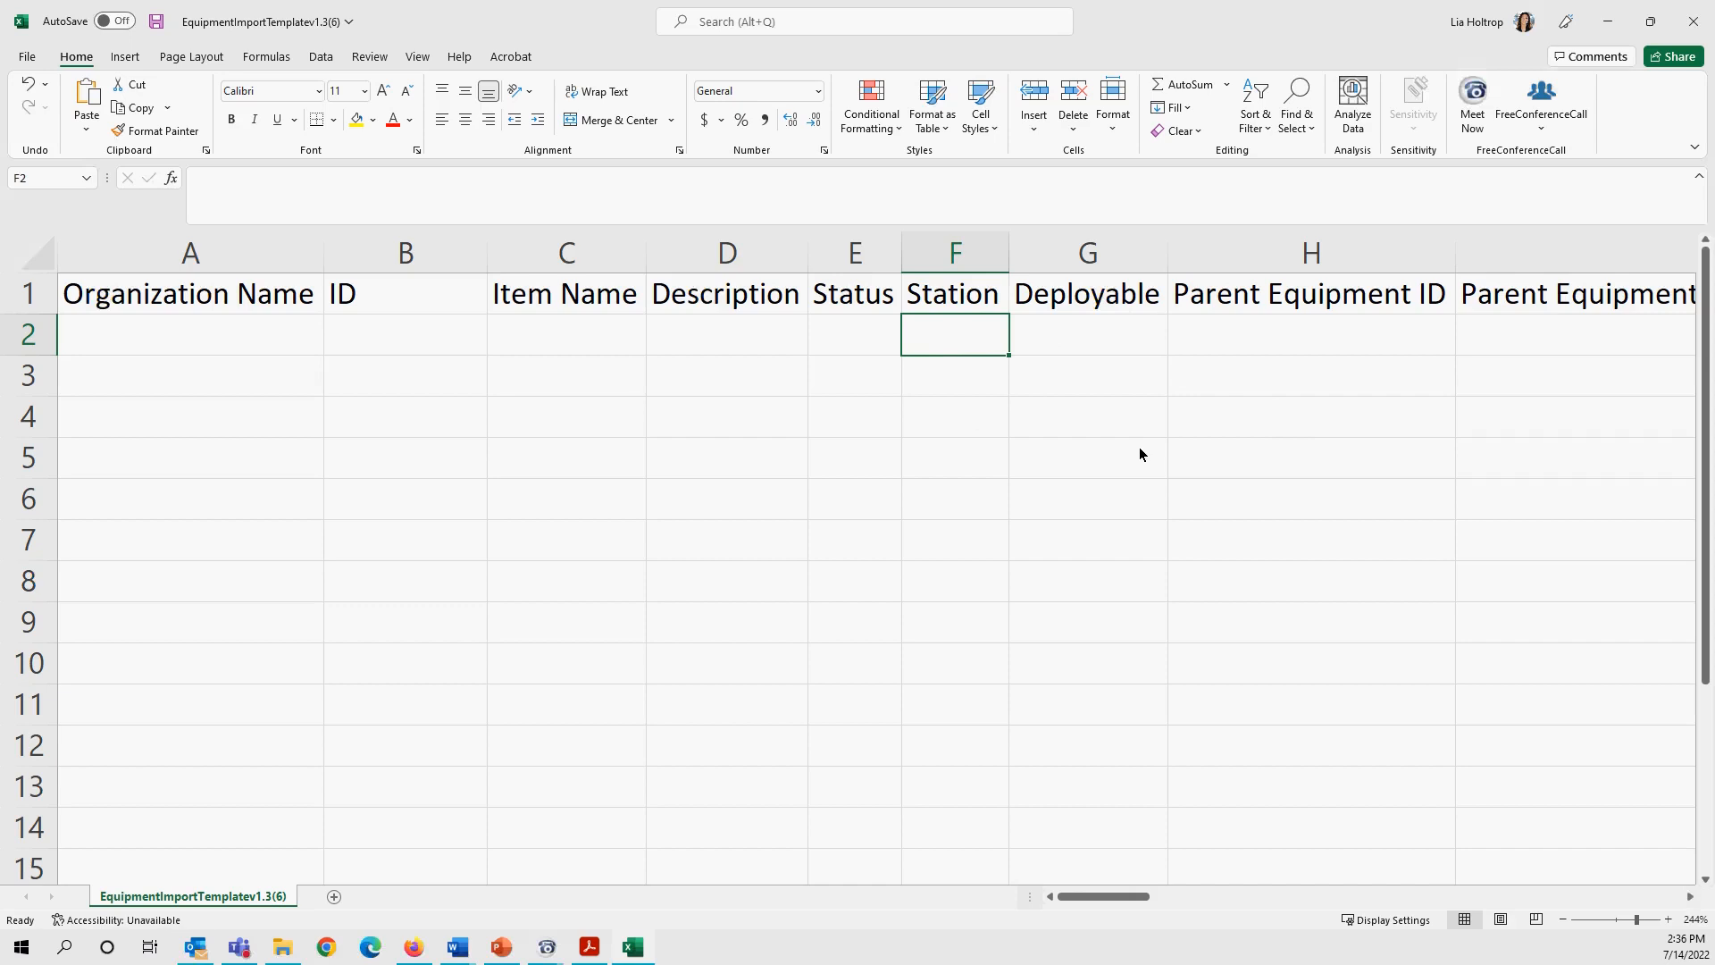
{"action": "mouse_move", "coordinate": [1142, 897]}
{"action": "left_mouse_down"}
{"action": "mouse_move", "coordinate": [1688, 902]}
{"action": "mouse_move", "coordinate": [1429, 873]}
{"action": "mouse_move", "coordinate": [1167, 903]}
{"action": "left_mouse_up"}
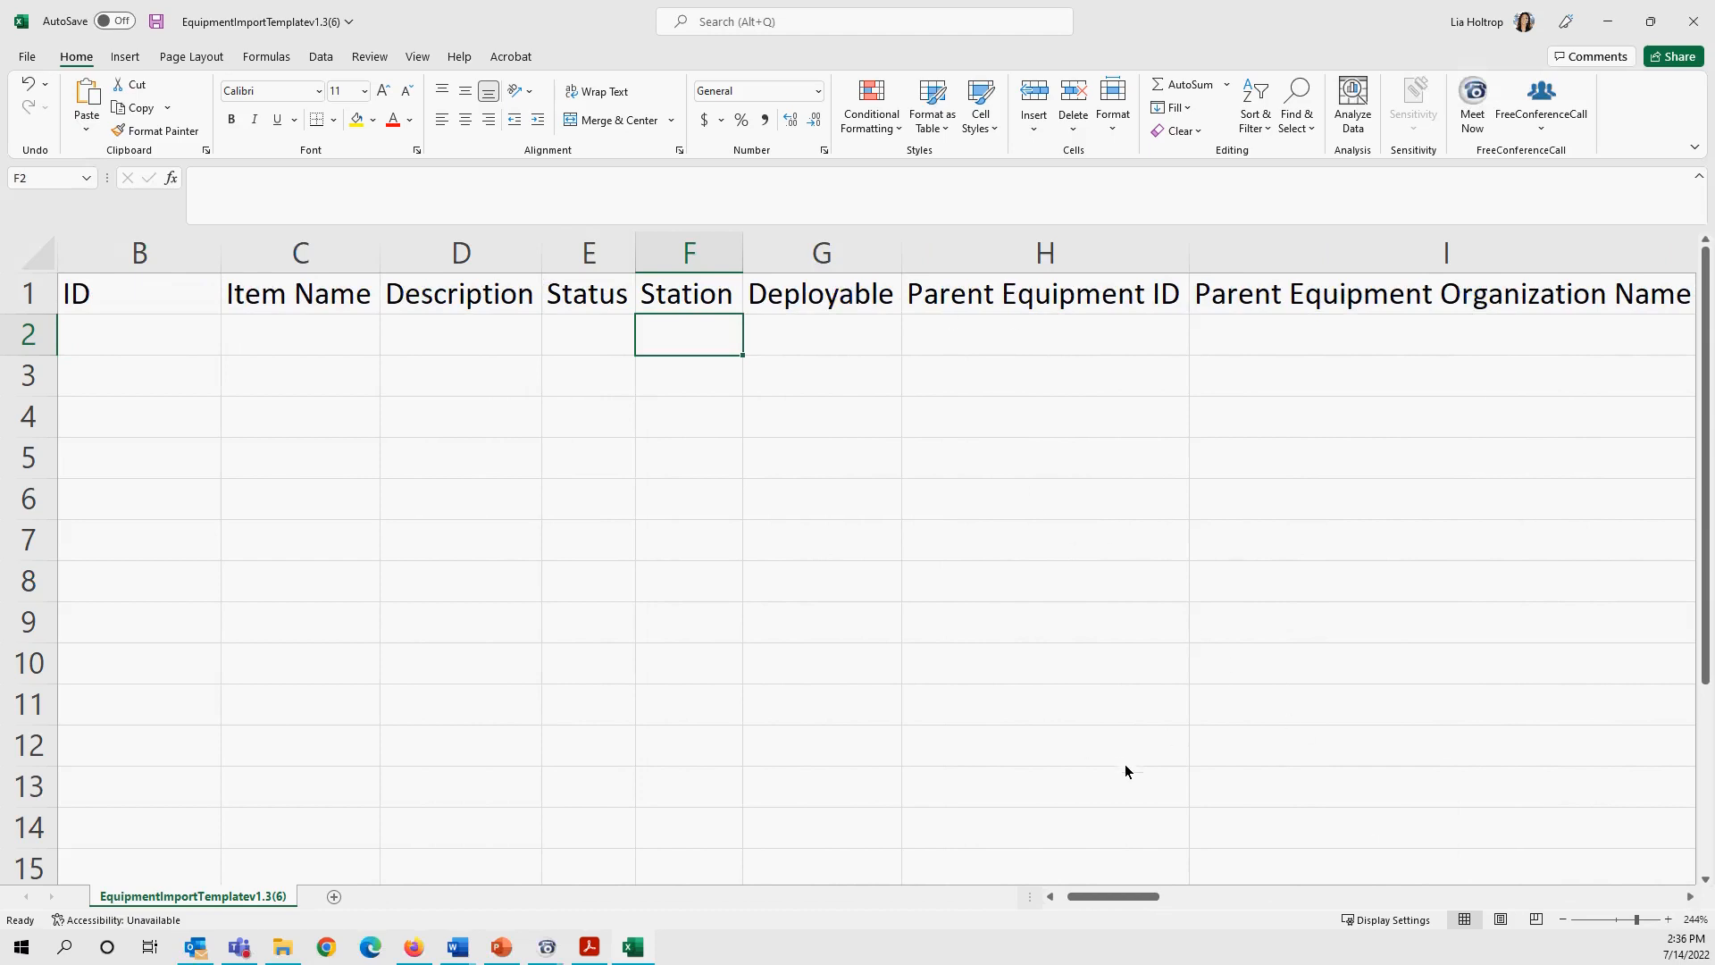
{"action": "left_click_drag", "start_coordinate": [1126, 902], "coordinate": [1103, 902]}
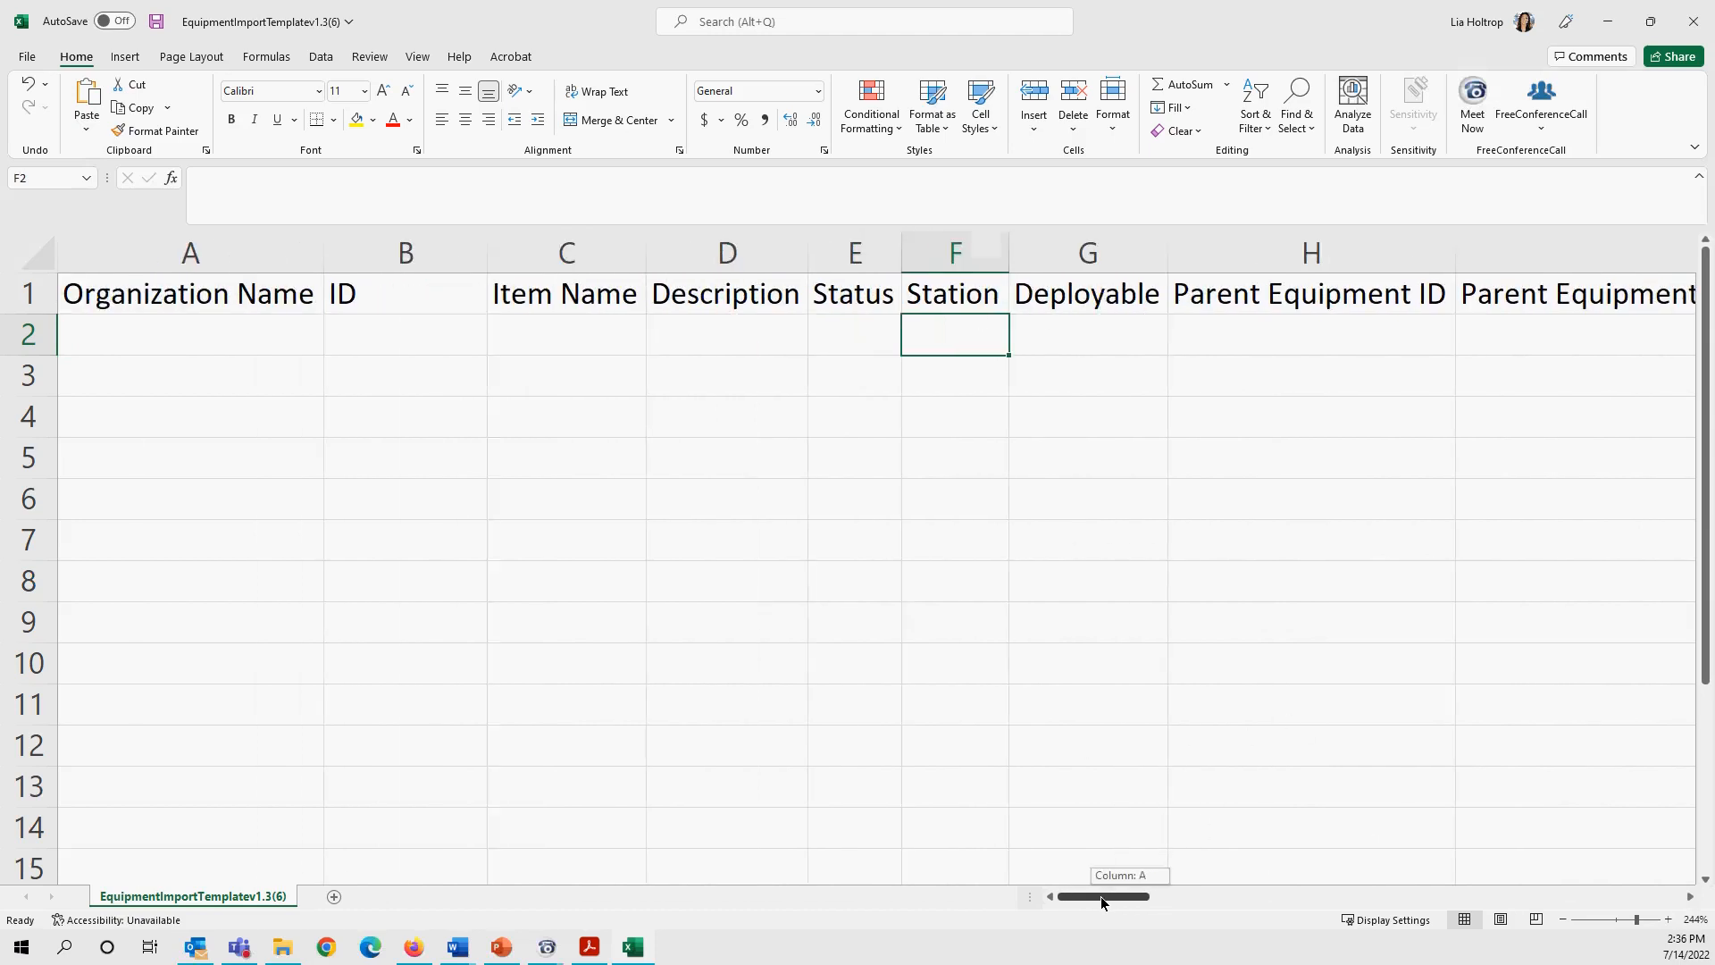
- Close the template workbook and dismiss the Equipment Import dialog in the browser
{"action": "left_click", "coordinate": [1700, 23]}
{"action": "left_click", "coordinate": [866, 498]}
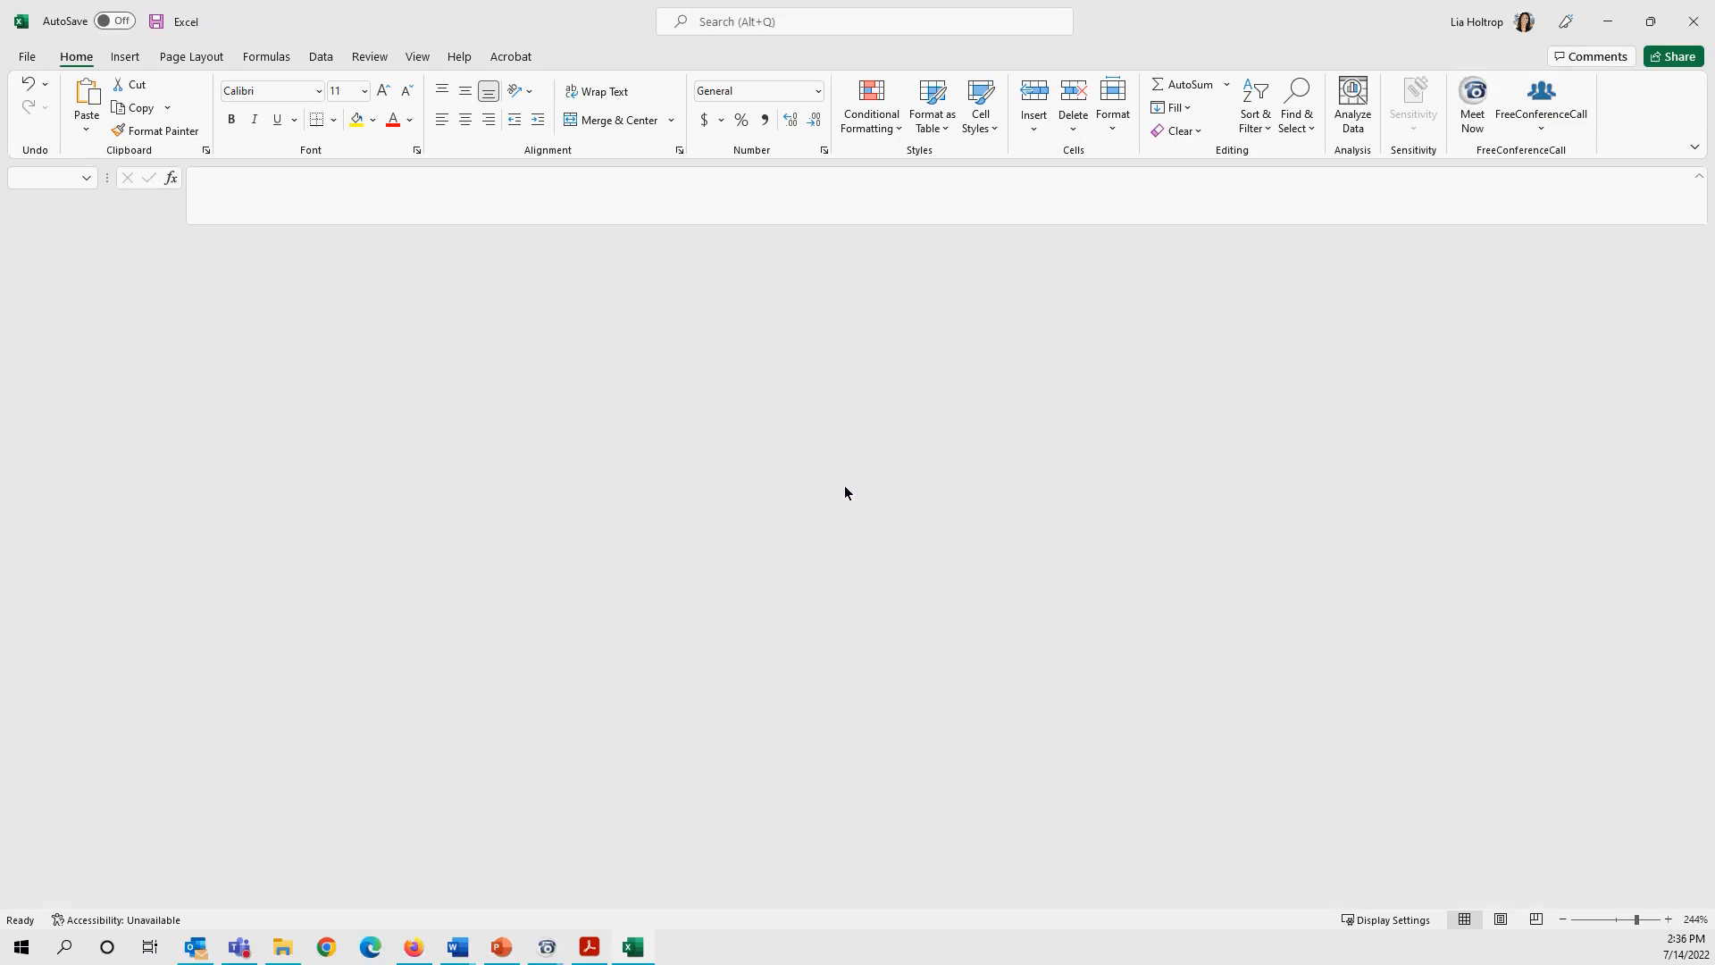
{"action": "left_click", "coordinate": [1238, 207]}
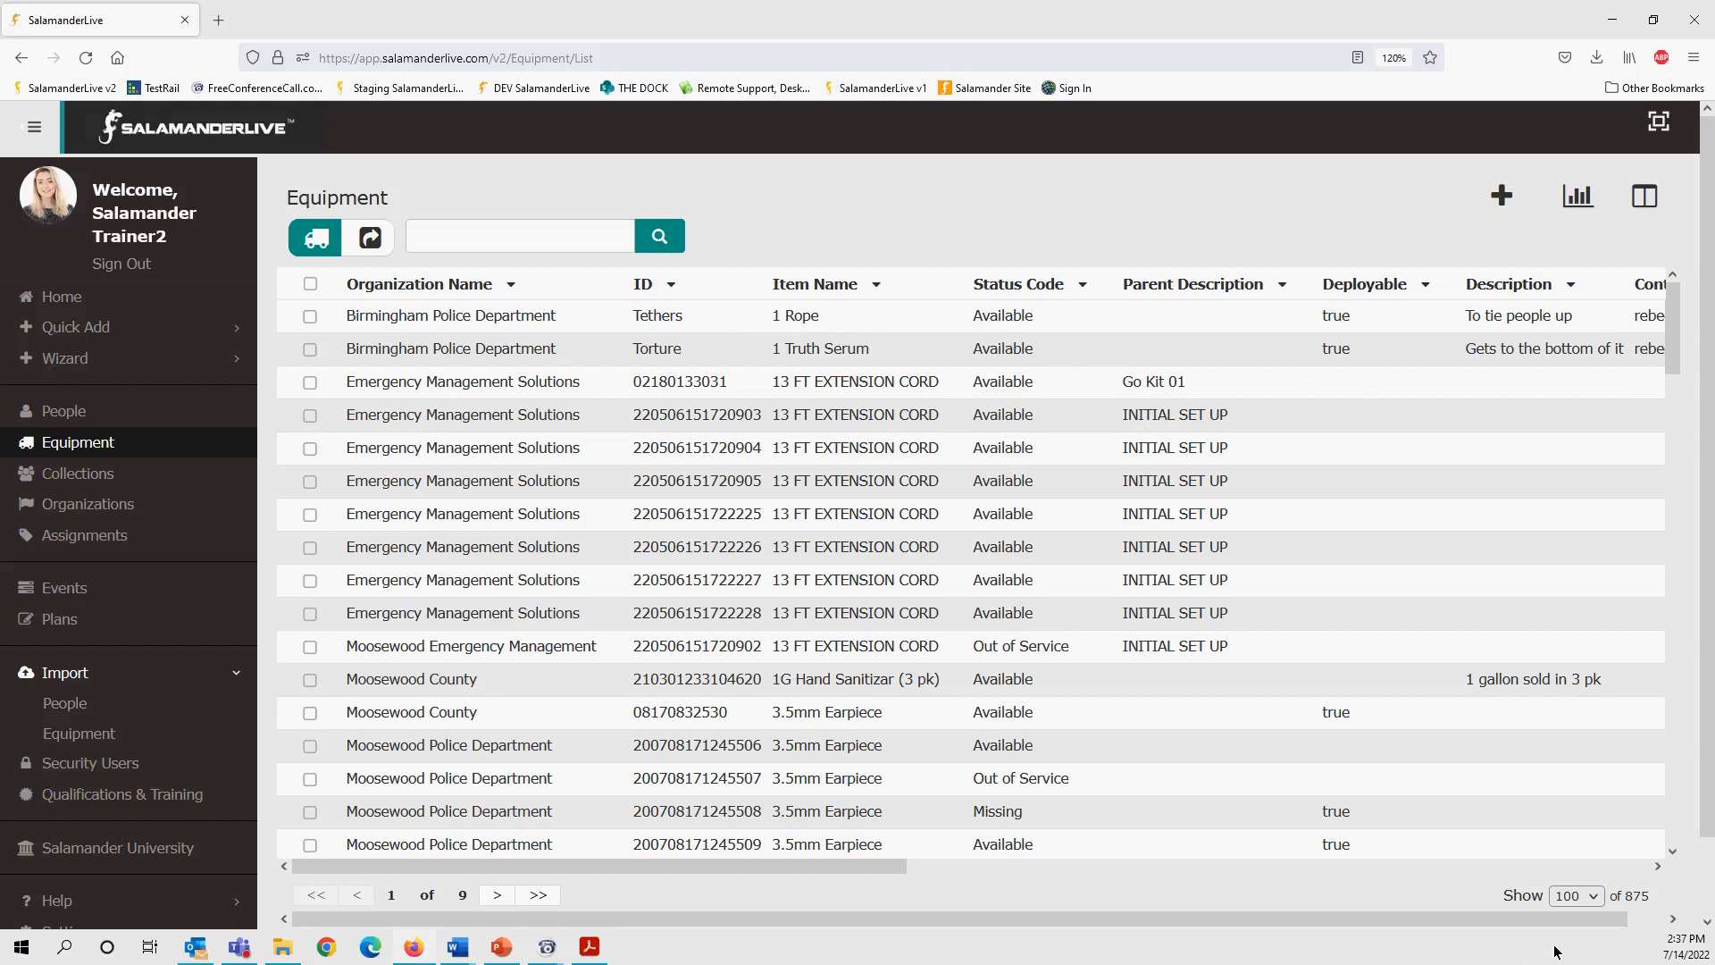
- Open the equipment list's column settings and hide the Alerts, Alert Message and Alert Date columns
{"action": "scroll", "coordinate": [1554, 921], "scroll_direction": "right", "scroll_amount": 1}
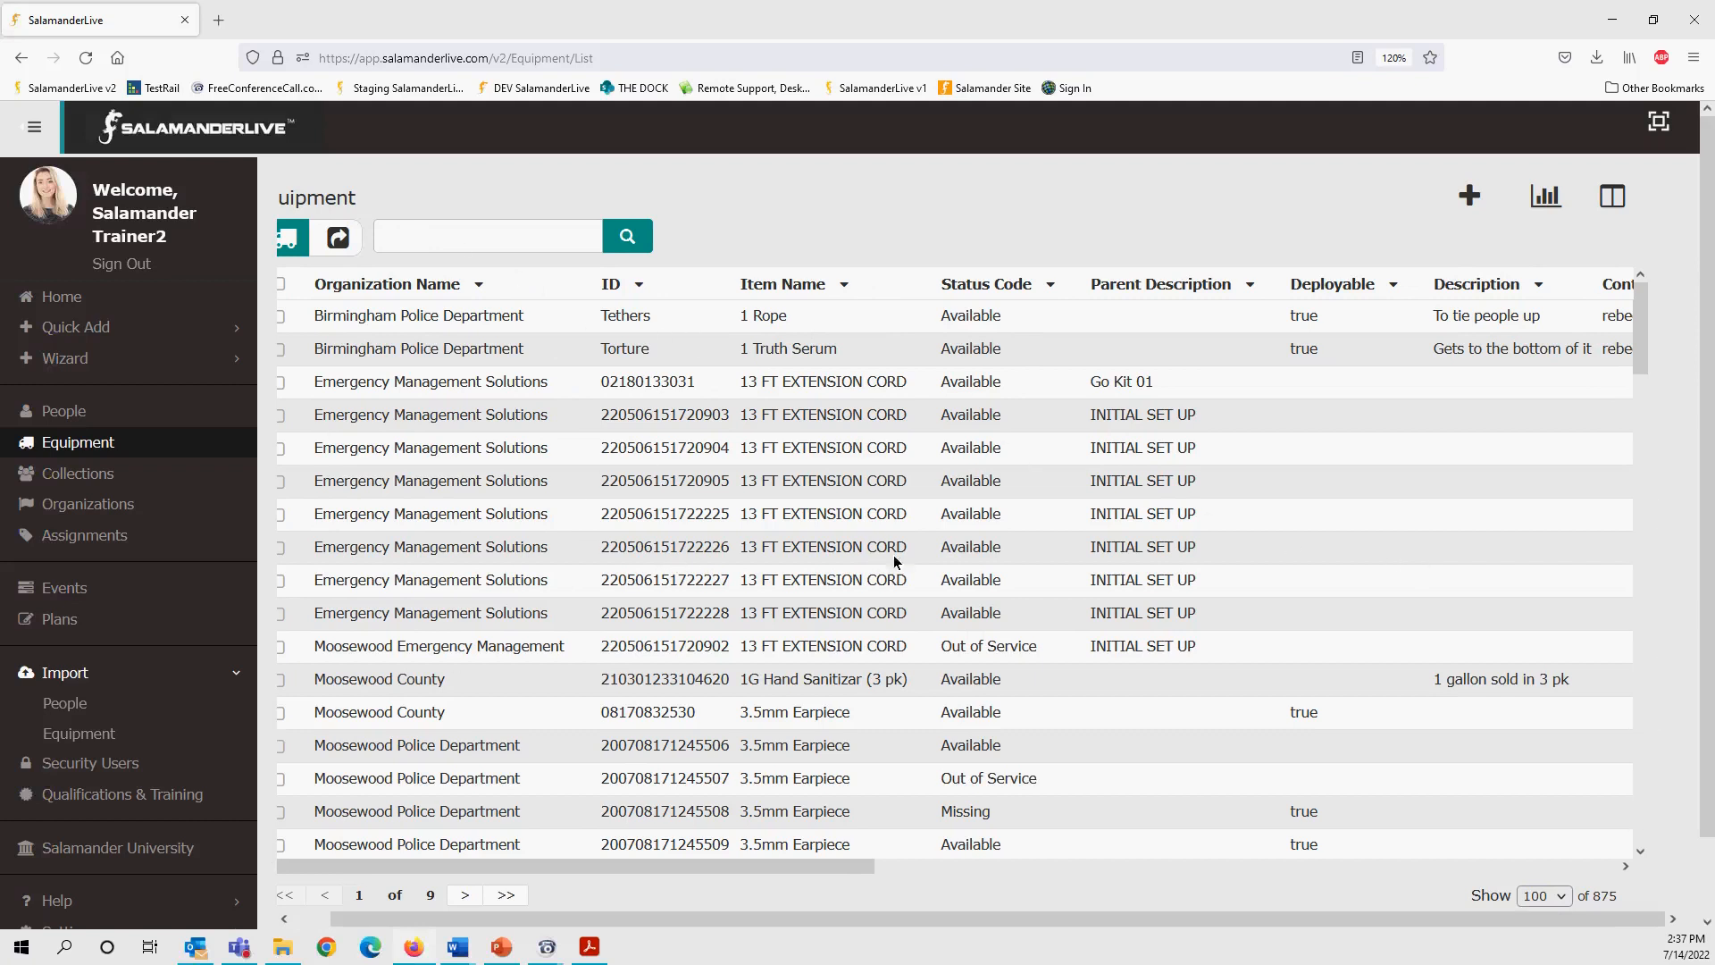
{"action": "left_click", "coordinate": [1605, 197]}
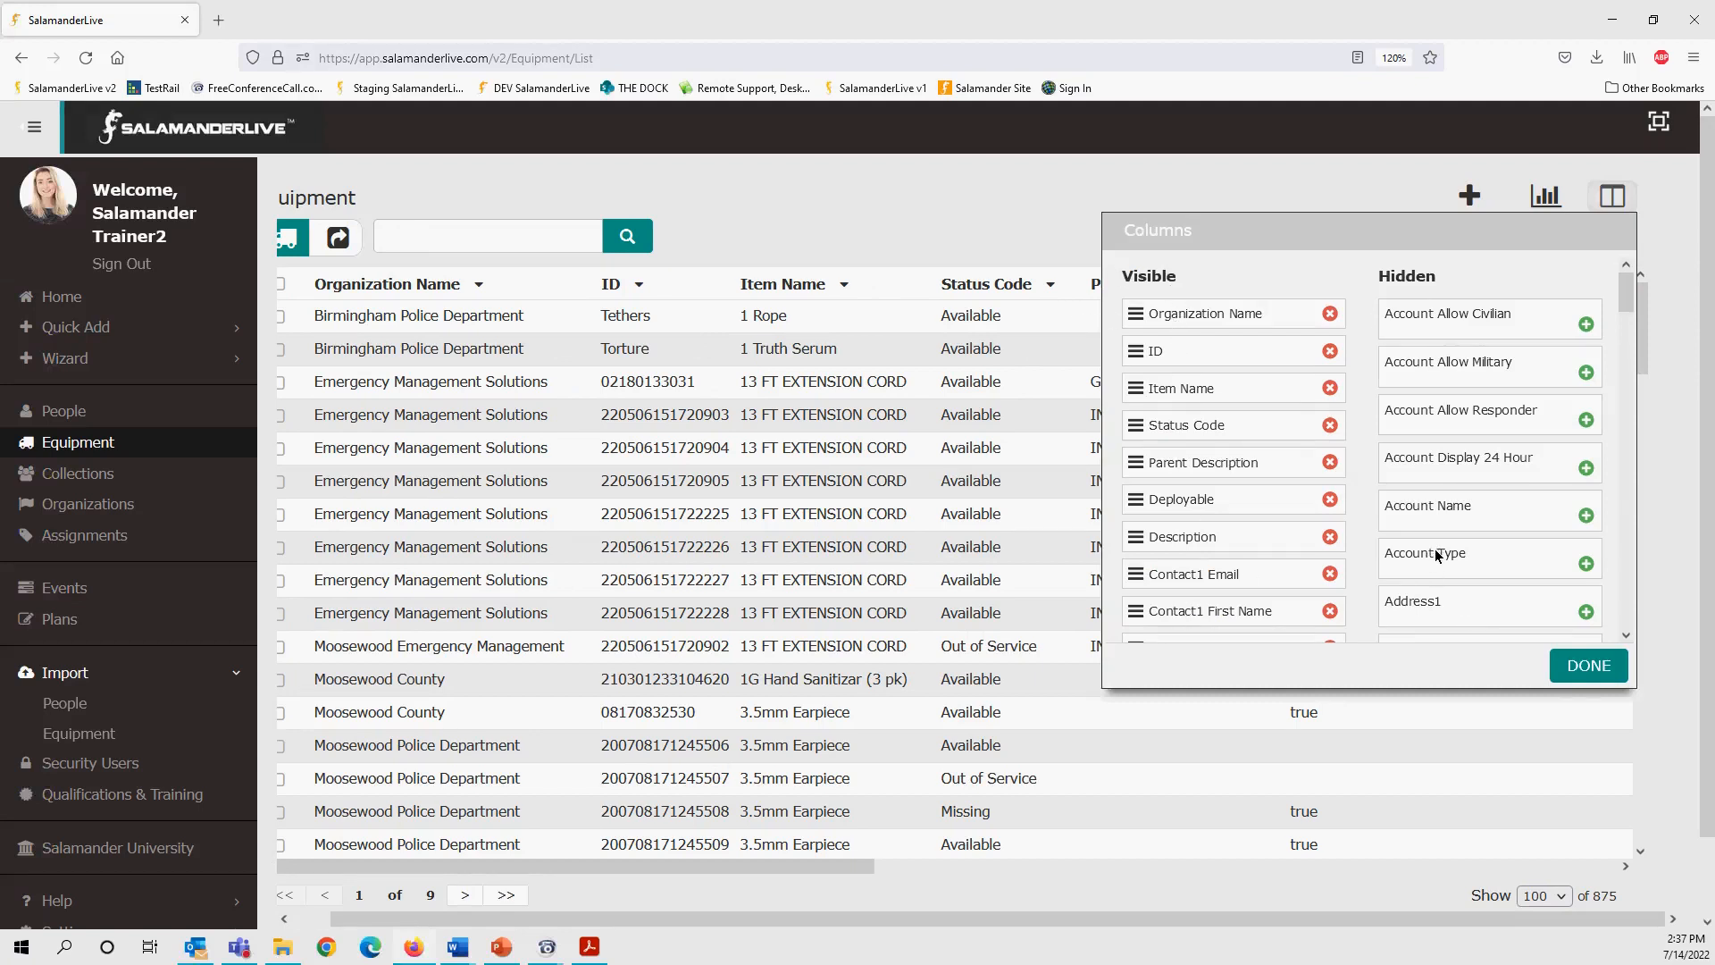
{"action": "scroll", "coordinate": [1436, 556], "scroll_direction": "down", "scroll_amount": 2}
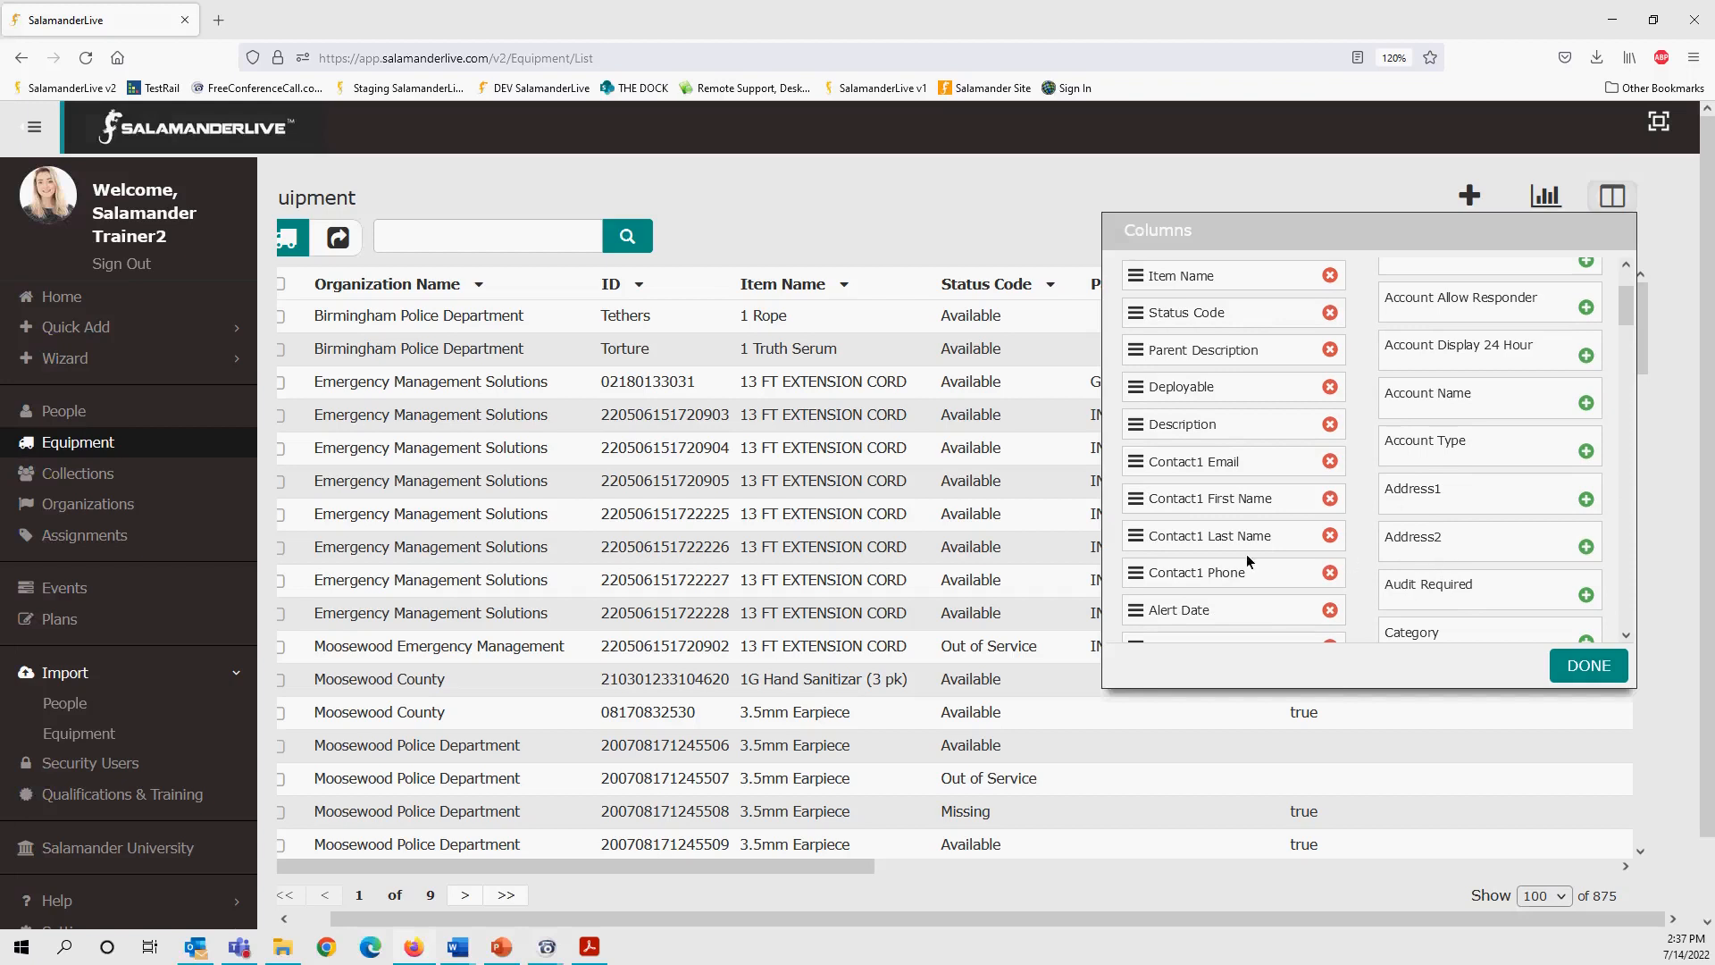
{"action": "scroll", "coordinate": [1233, 575], "scroll_direction": "down", "scroll_amount": 2}
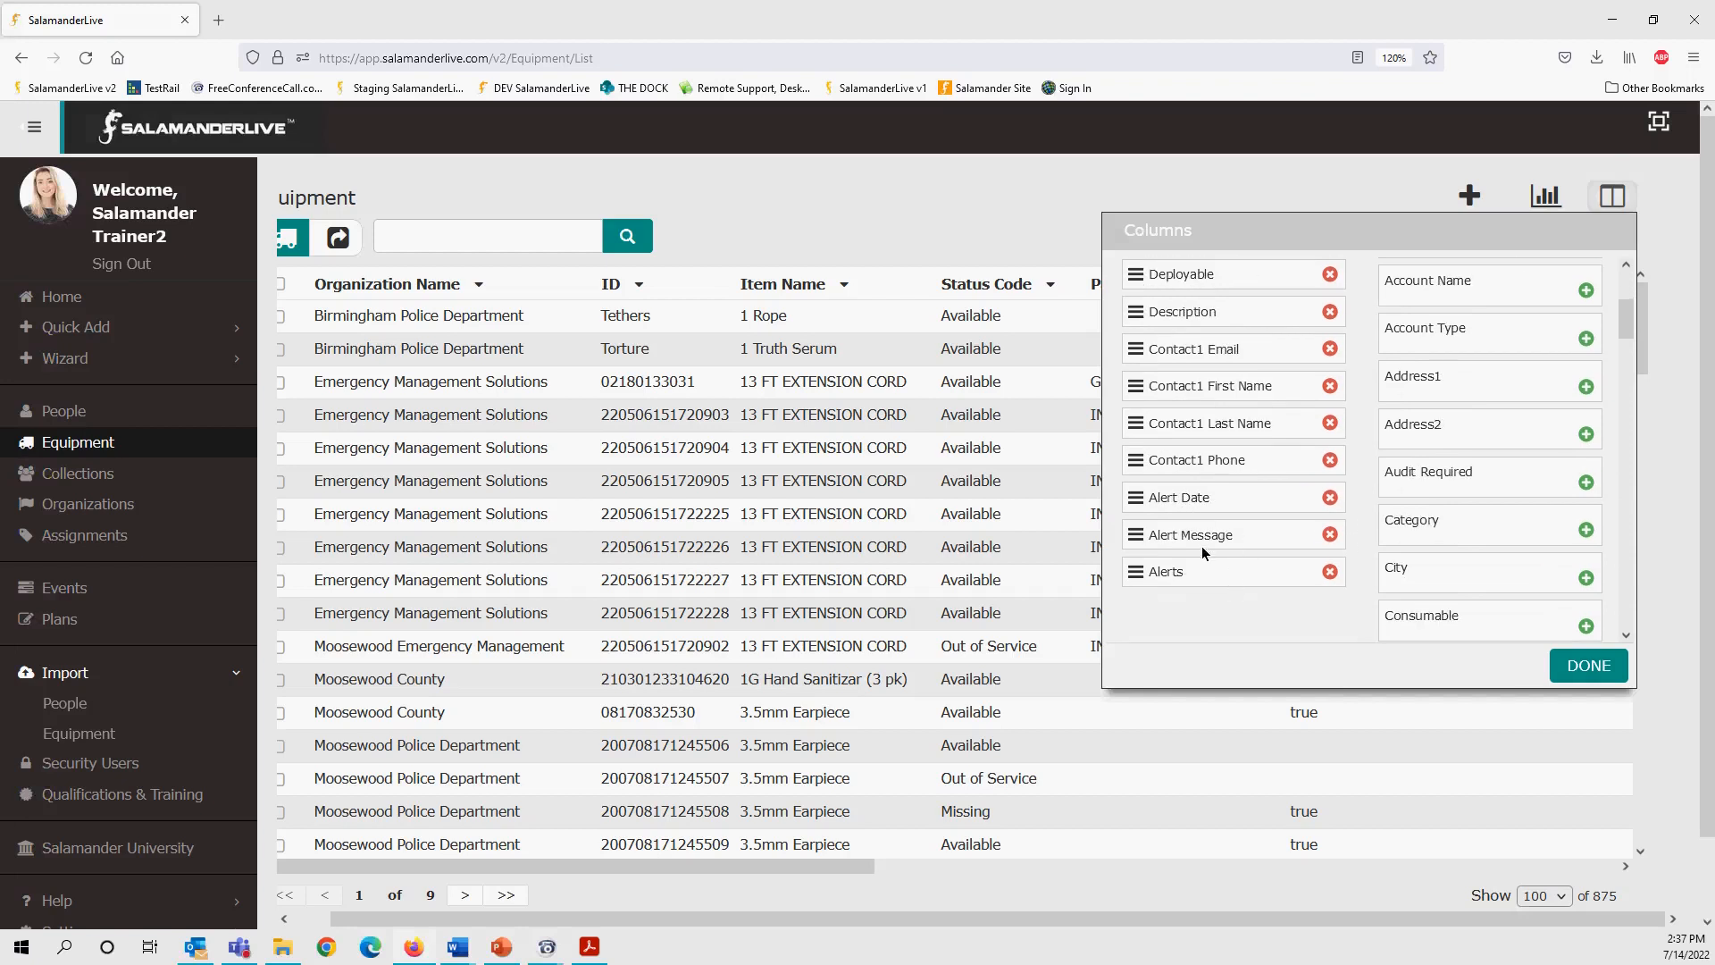
{"action": "left_click", "coordinate": [1331, 572]}
{"action": "left_click", "coordinate": [1330, 535]}
{"action": "left_click", "coordinate": [1329, 498]}
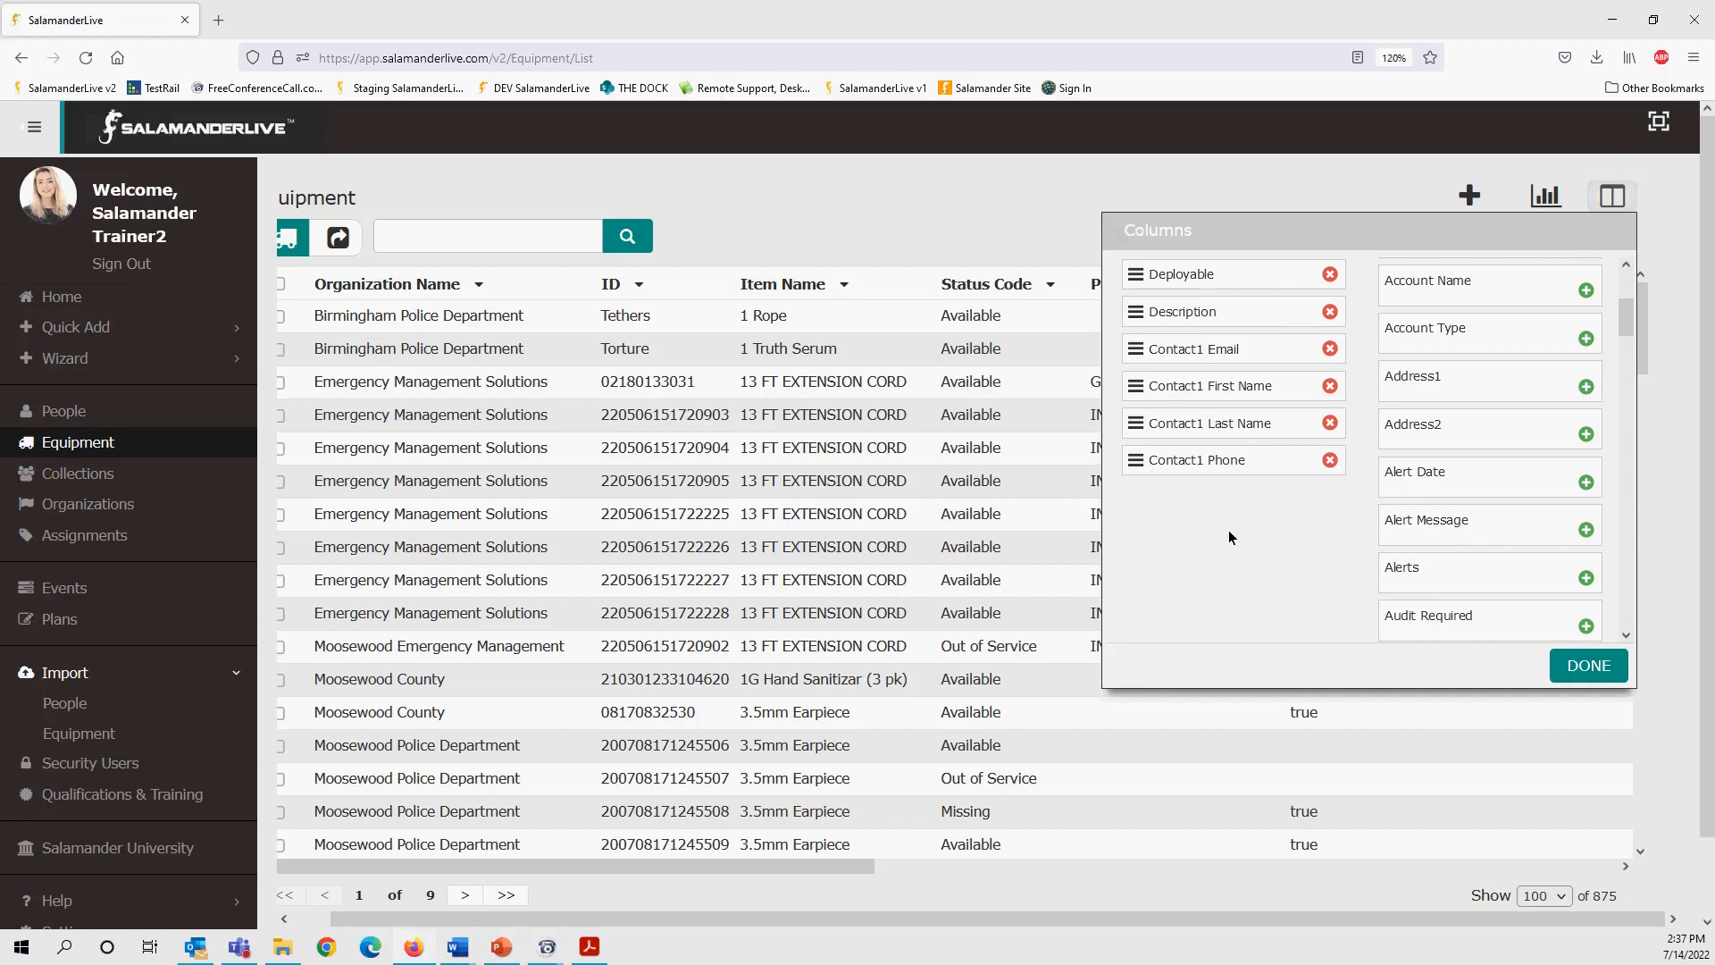
- Move the Deployable column directly after Item Name, hide the Status Code column and finish the column setup
{"action": "scroll", "coordinate": [1198, 552], "scroll_direction": "up", "scroll_amount": 3}
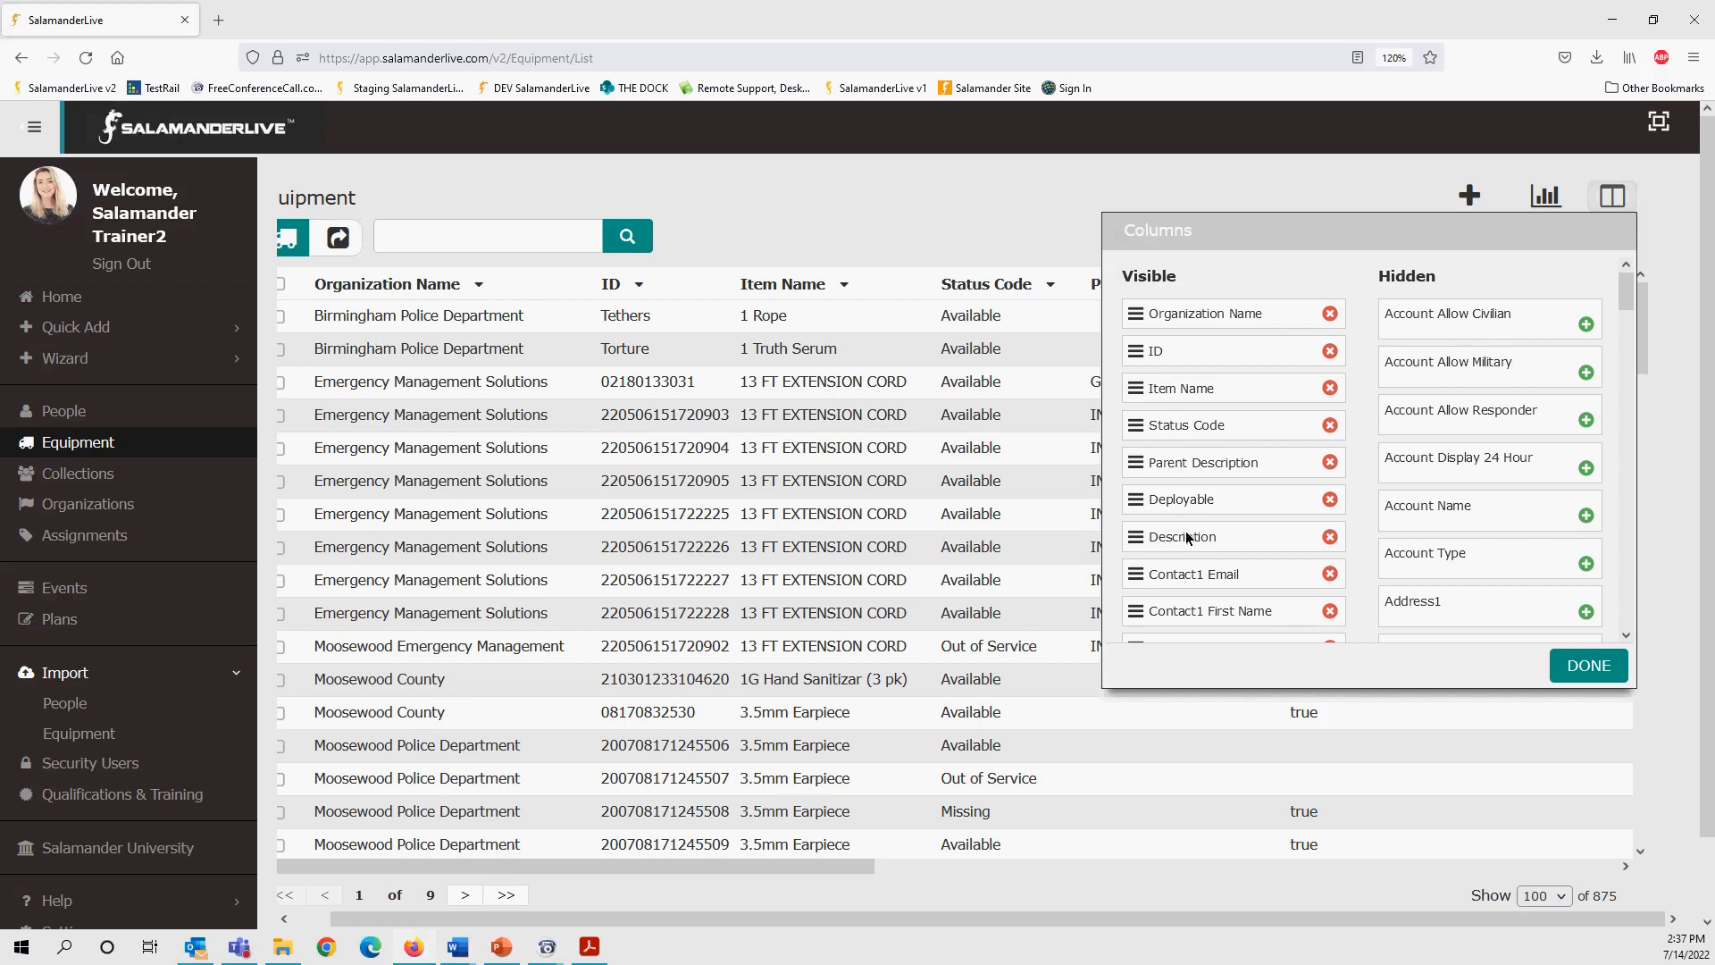
{"action": "scroll", "coordinate": [1185, 569], "scroll_direction": "down", "scroll_amount": 3}
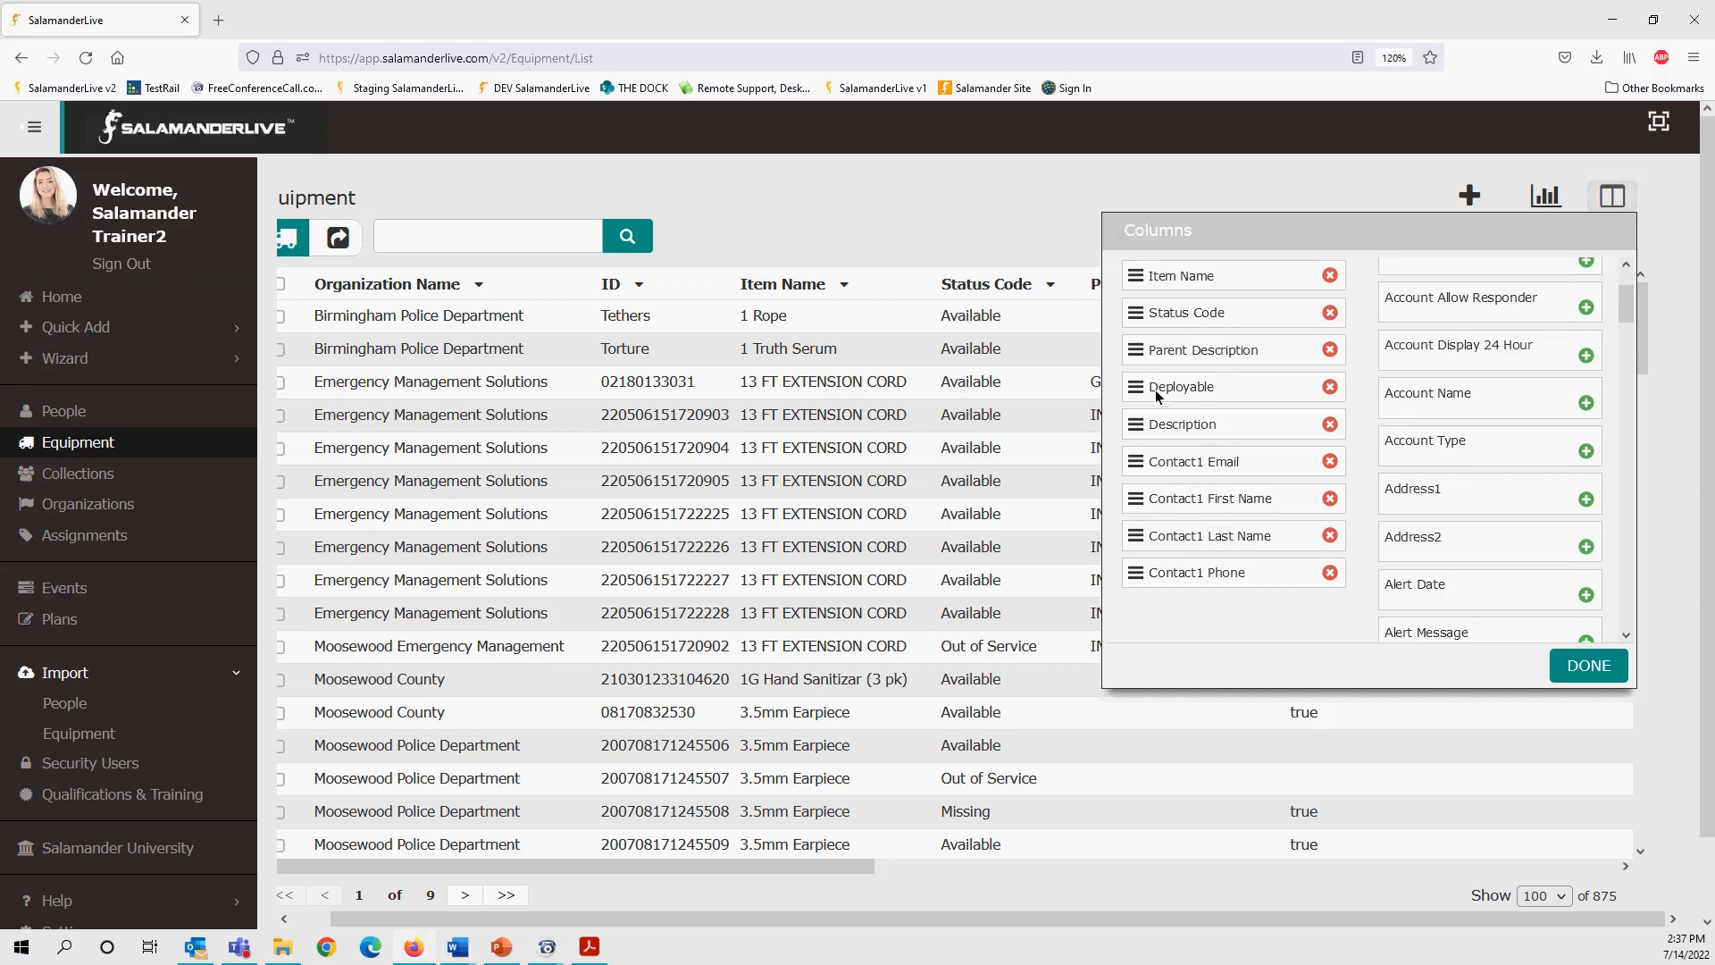
{"action": "scroll", "coordinate": [1199, 543], "scroll_direction": "up", "scroll_amount": 3}
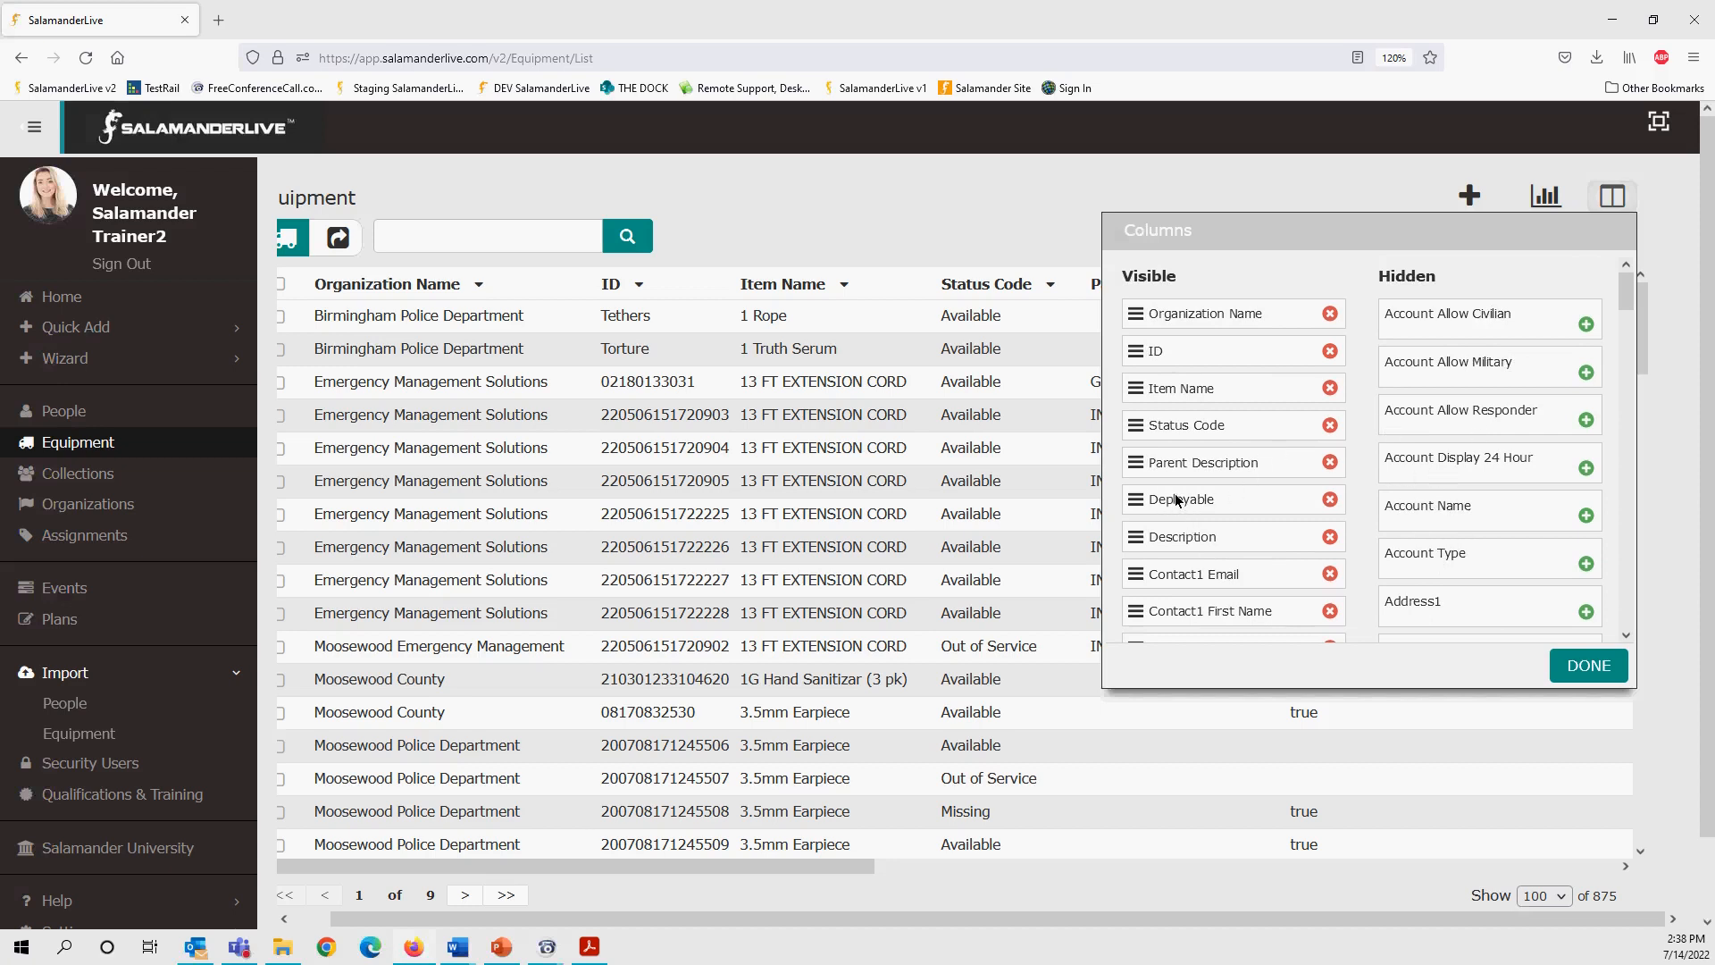
{"action": "left_click_drag", "start_coordinate": [1176, 499], "coordinate": [1177, 420]}
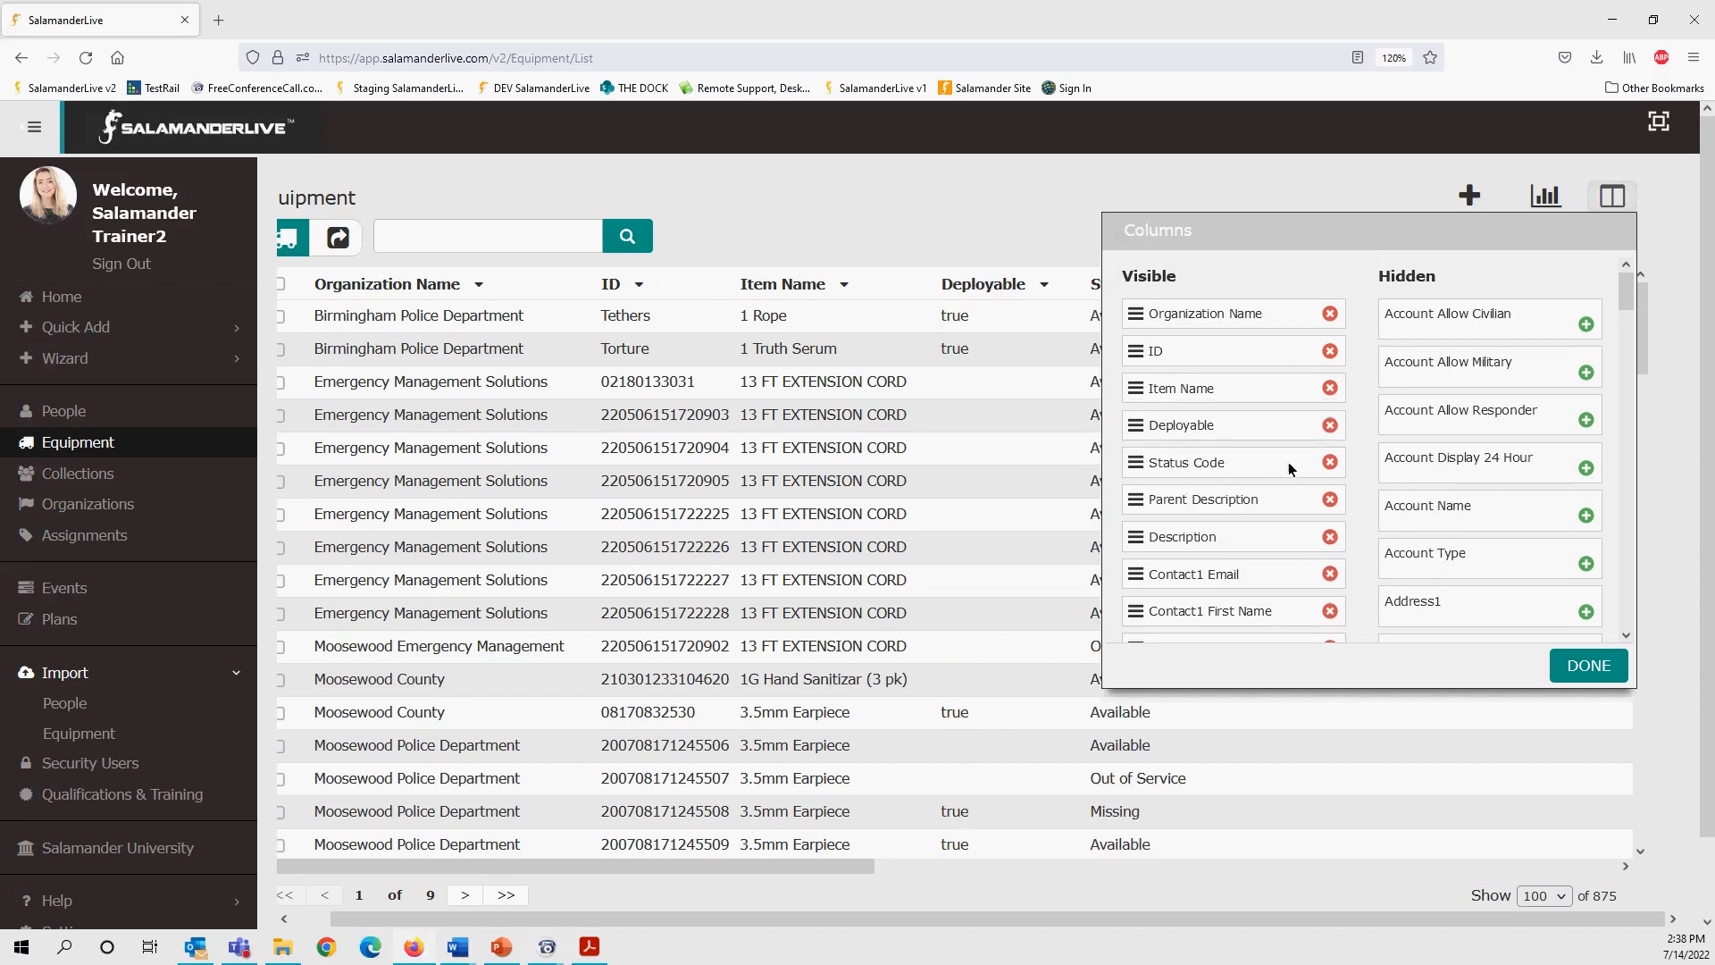
{"action": "left_click", "coordinate": [1331, 465]}
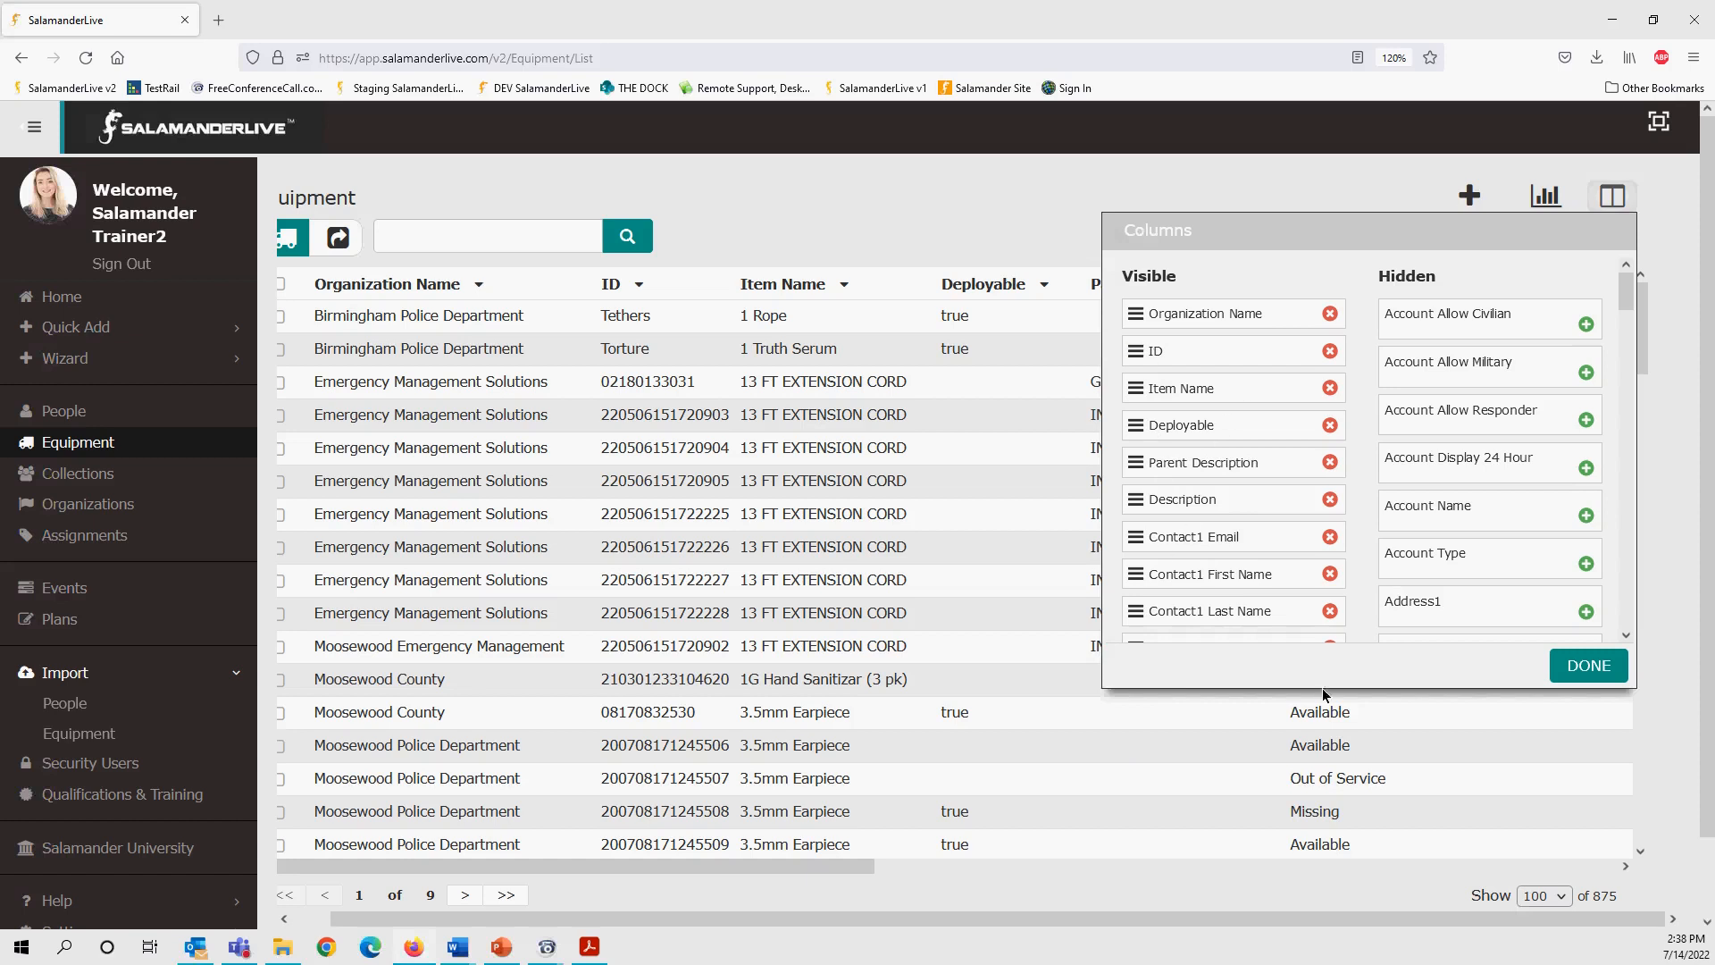
{"action": "left_click", "coordinate": [1582, 672]}
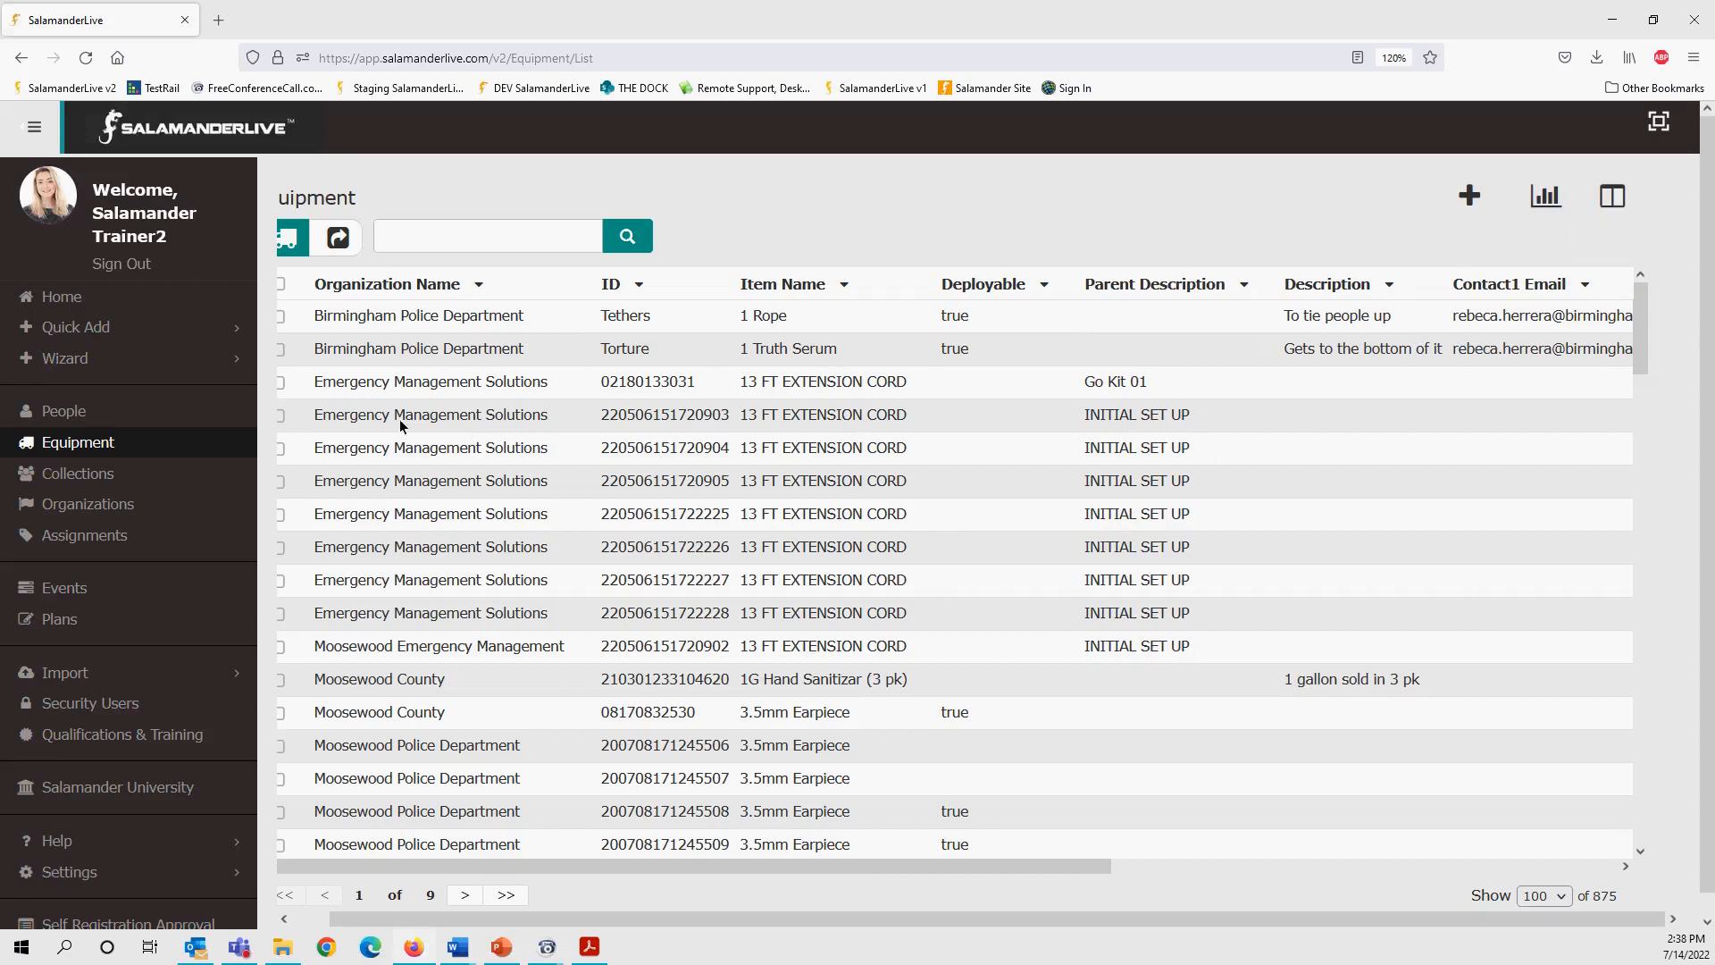
- Filter the equipment list to records whose Item Name equals Radio
{"action": "scroll", "coordinate": [649, 916], "scroll_direction": "left", "scroll_amount": 1}
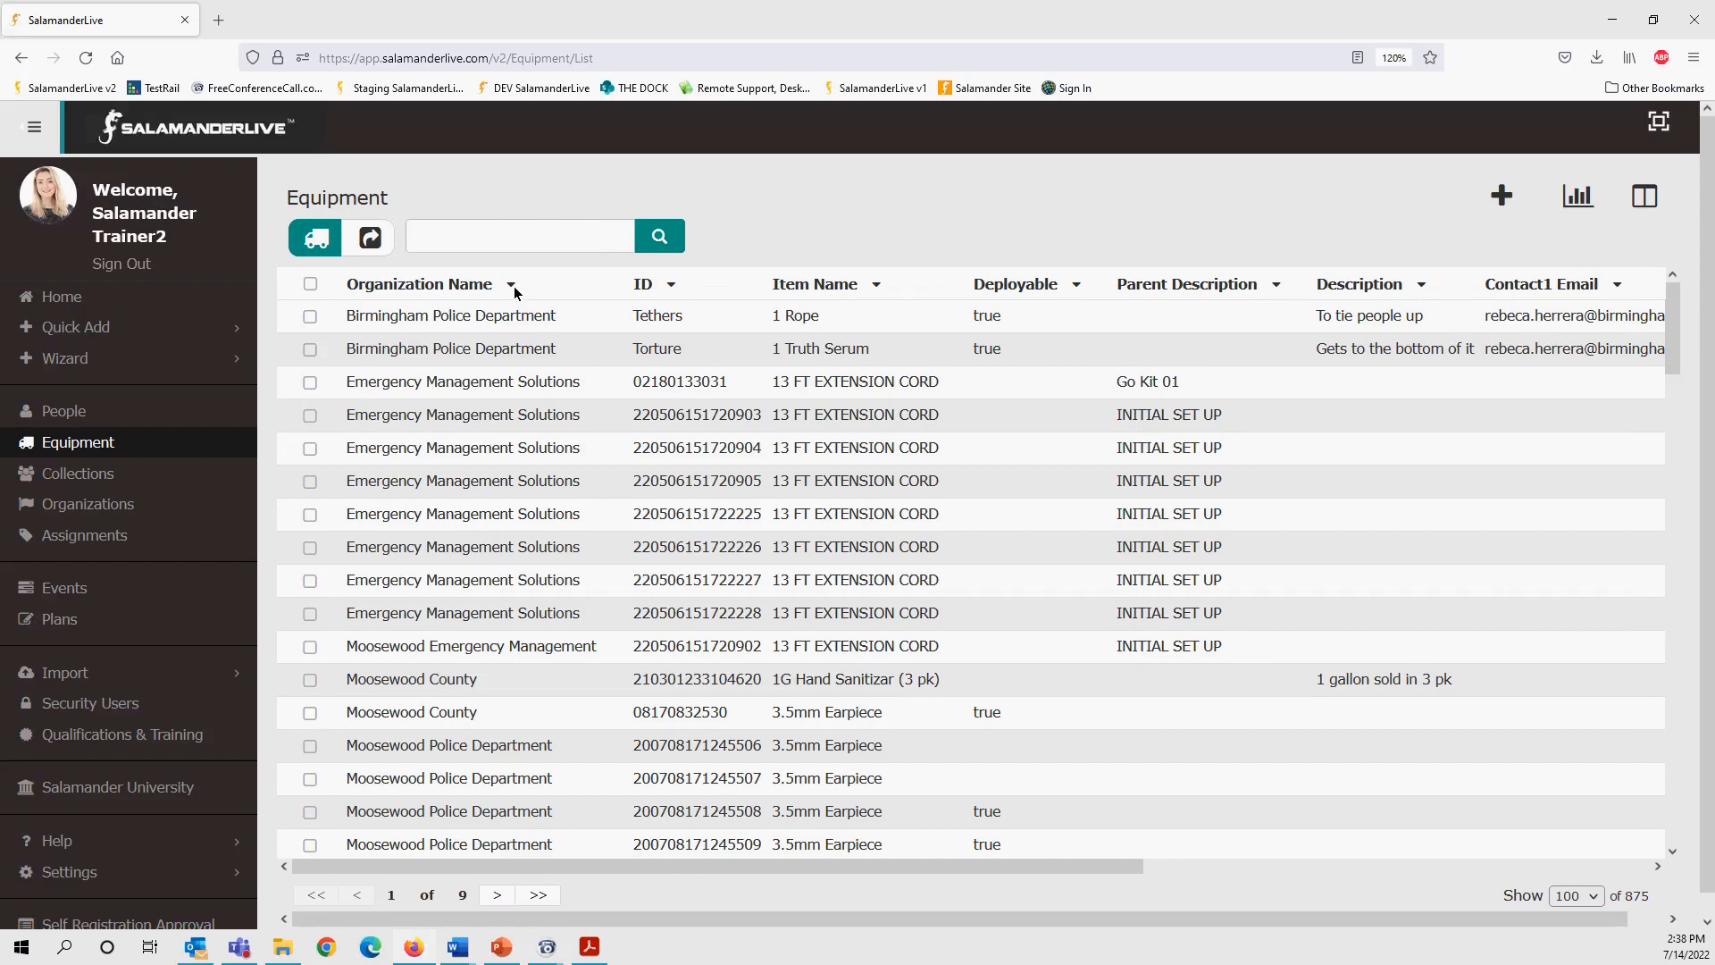
{"action": "left_click", "coordinate": [875, 286]}
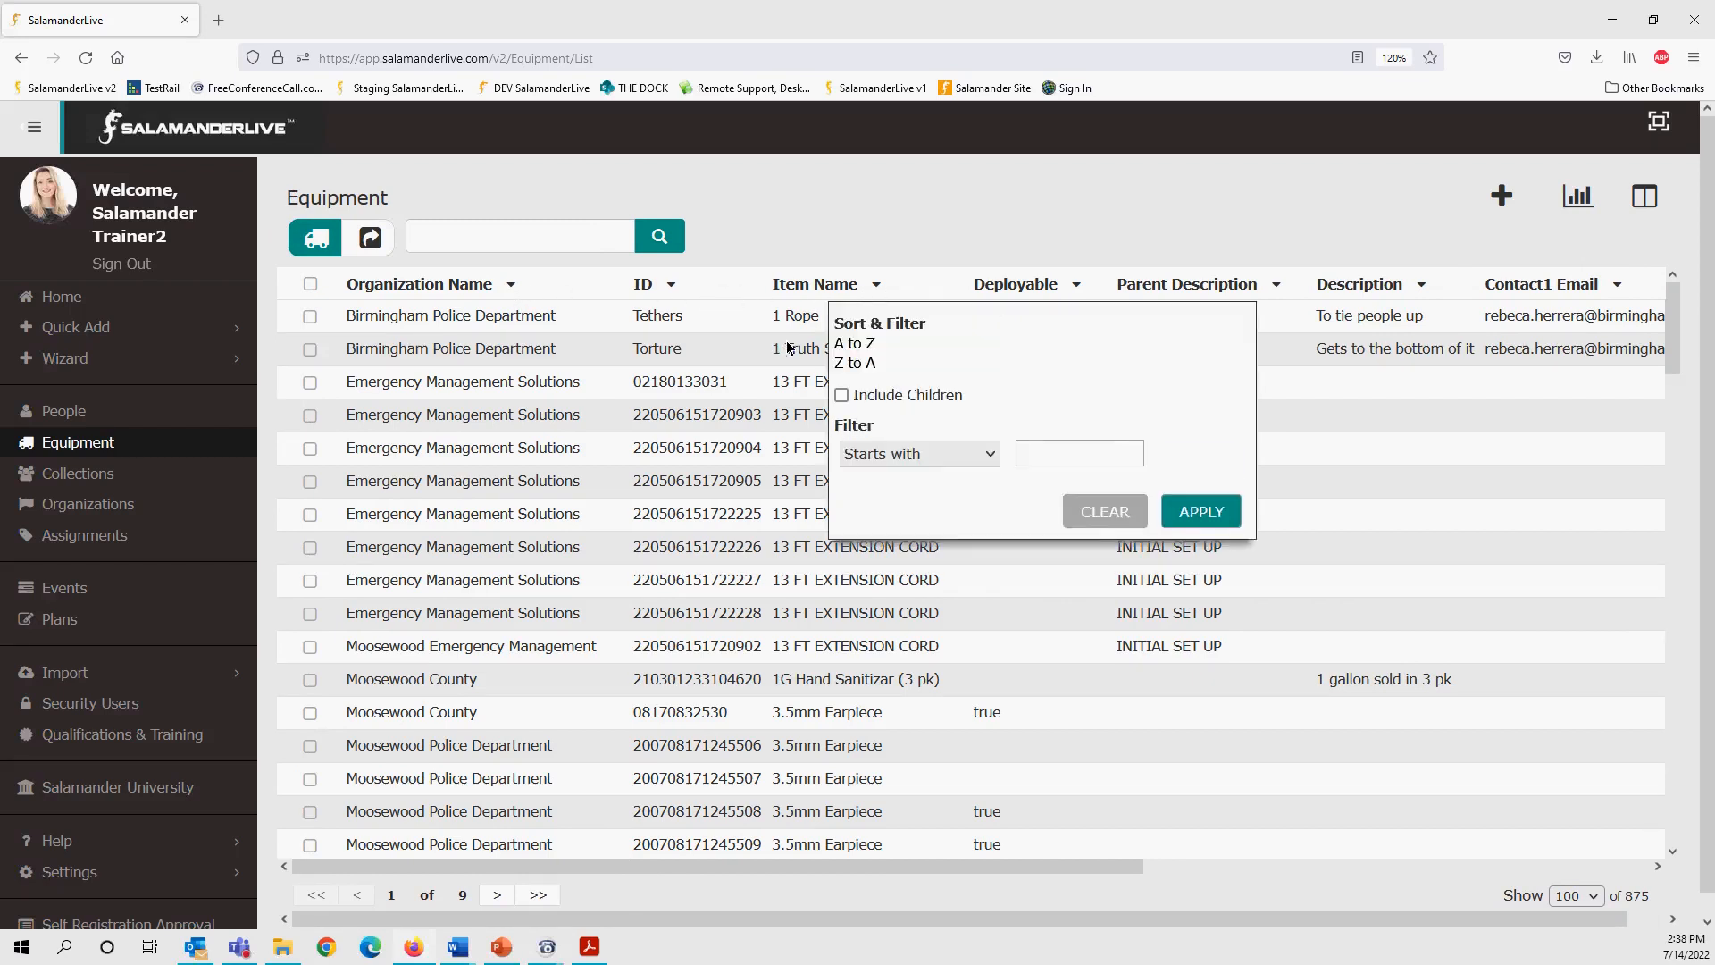
{"action": "left_click", "coordinate": [1060, 459]}
{"action": "type", "text": "raido"}
{"action": "key", "text": "BackSpace"}
{"action": "type", "text": "dio"}
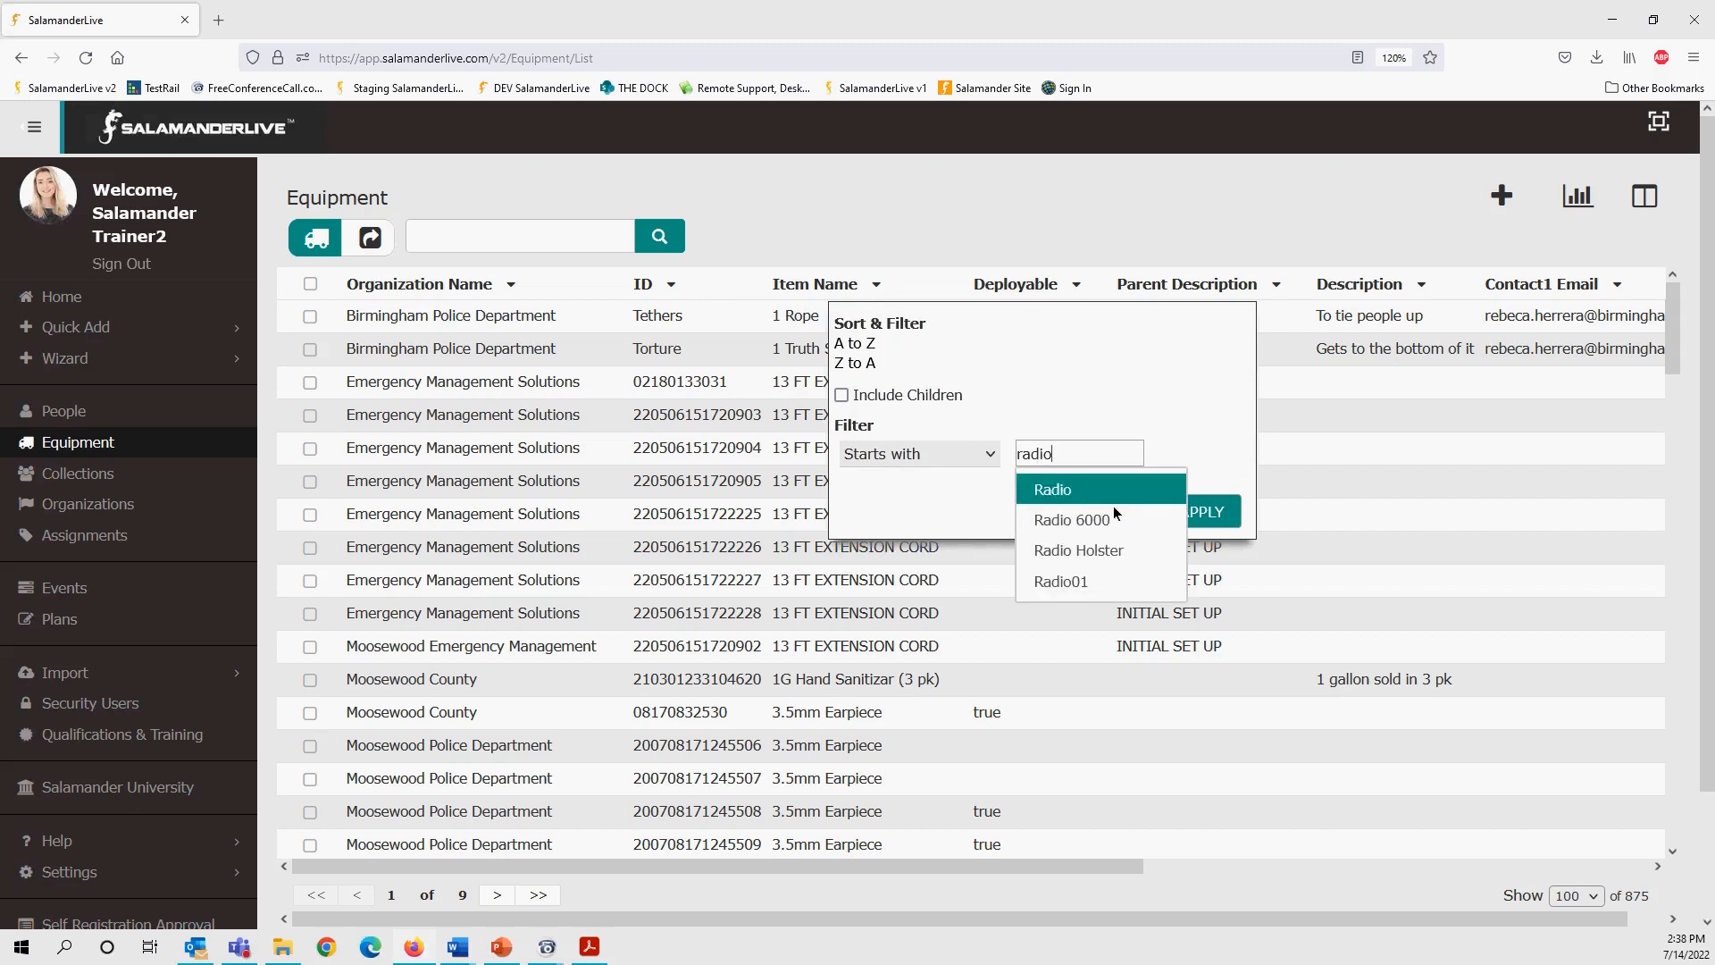
{"action": "left_click", "coordinate": [1090, 491]}
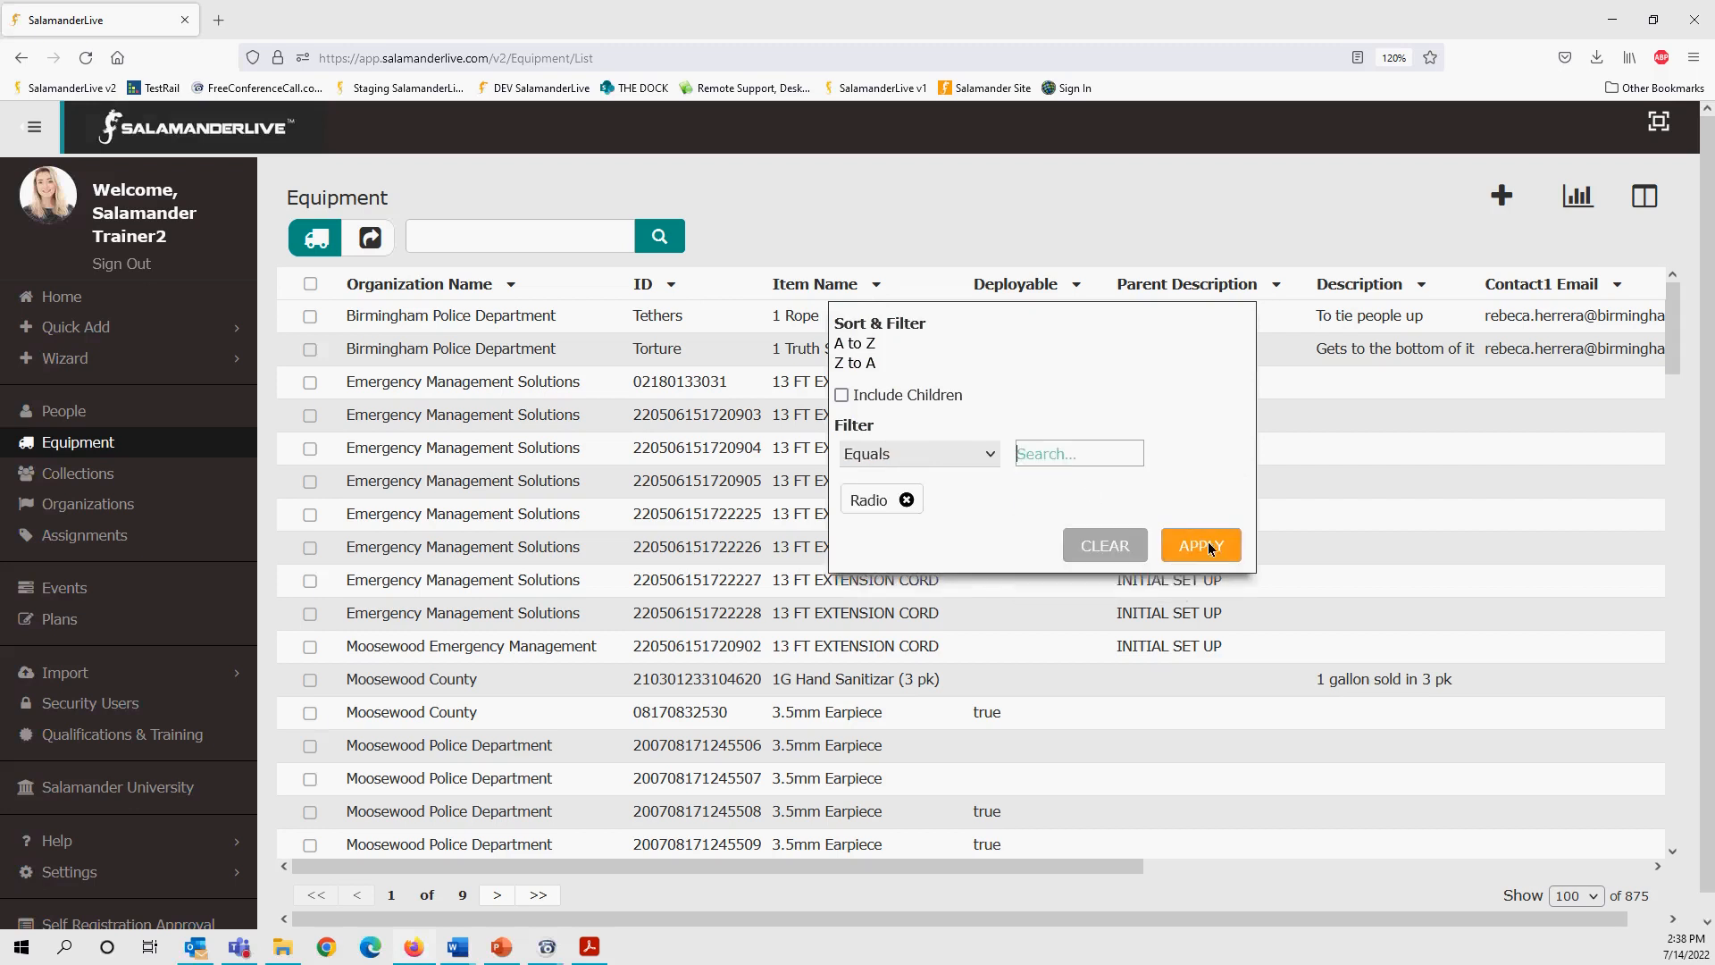
{"action": "left_click", "coordinate": [1208, 554]}
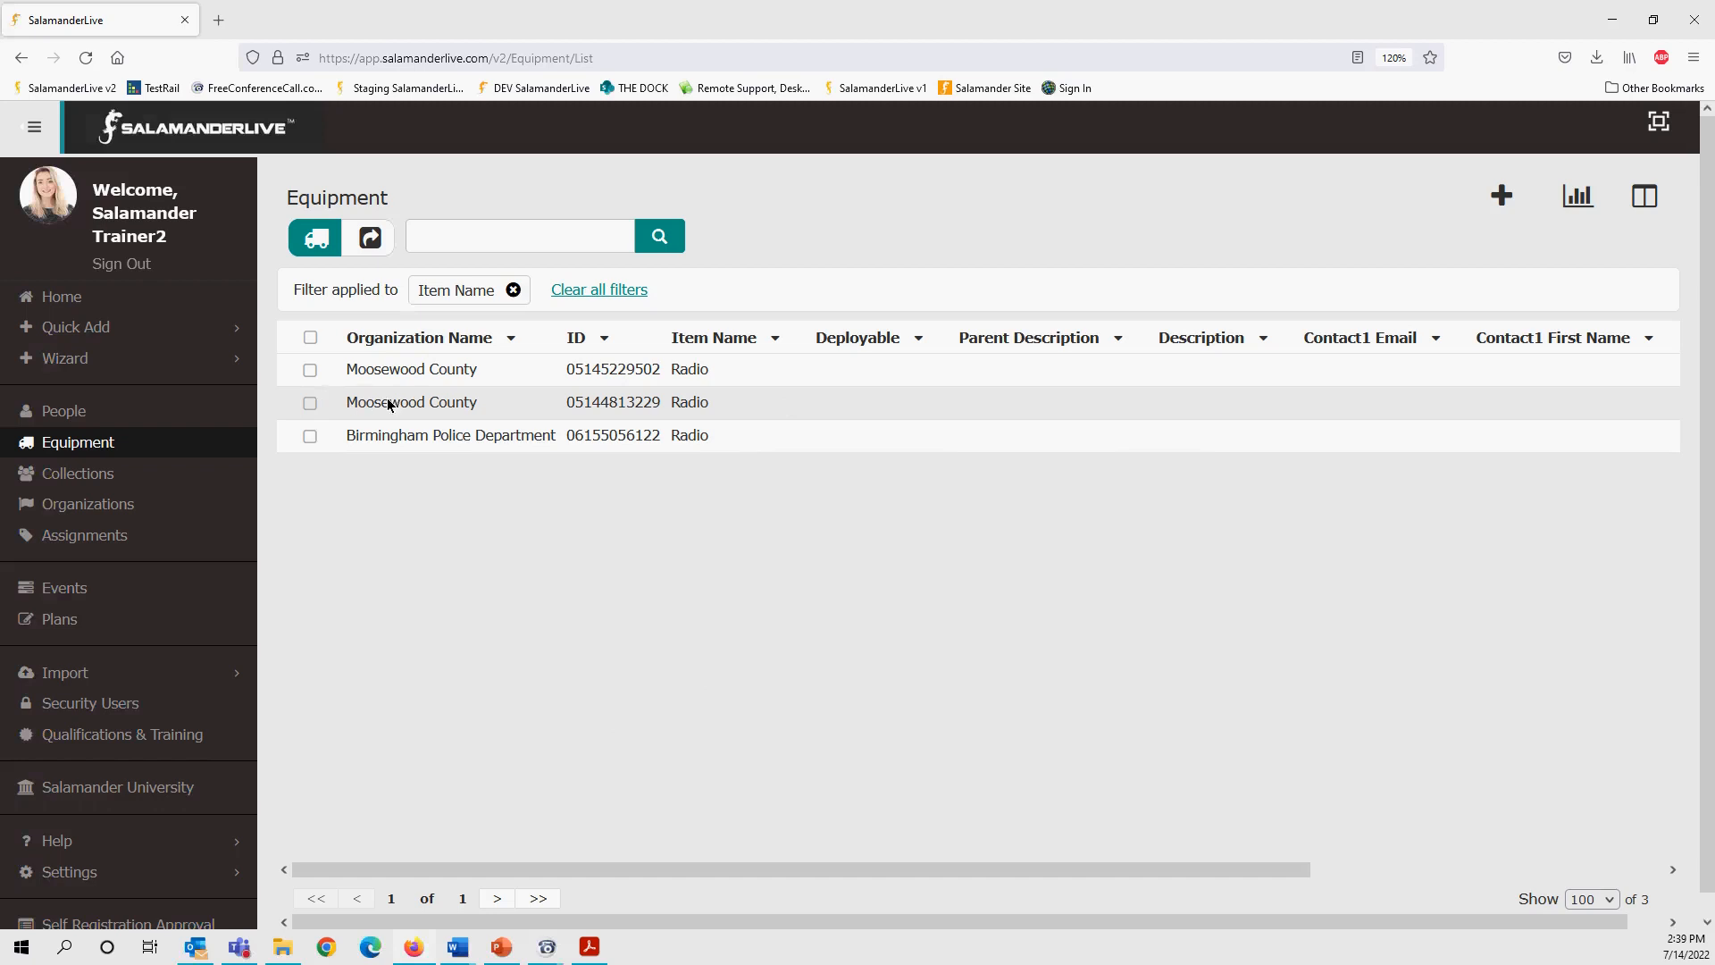
- Select and deselect all the filtered radio records, and open the list of equipment reports
{"action": "left_click", "coordinate": [310, 337]}
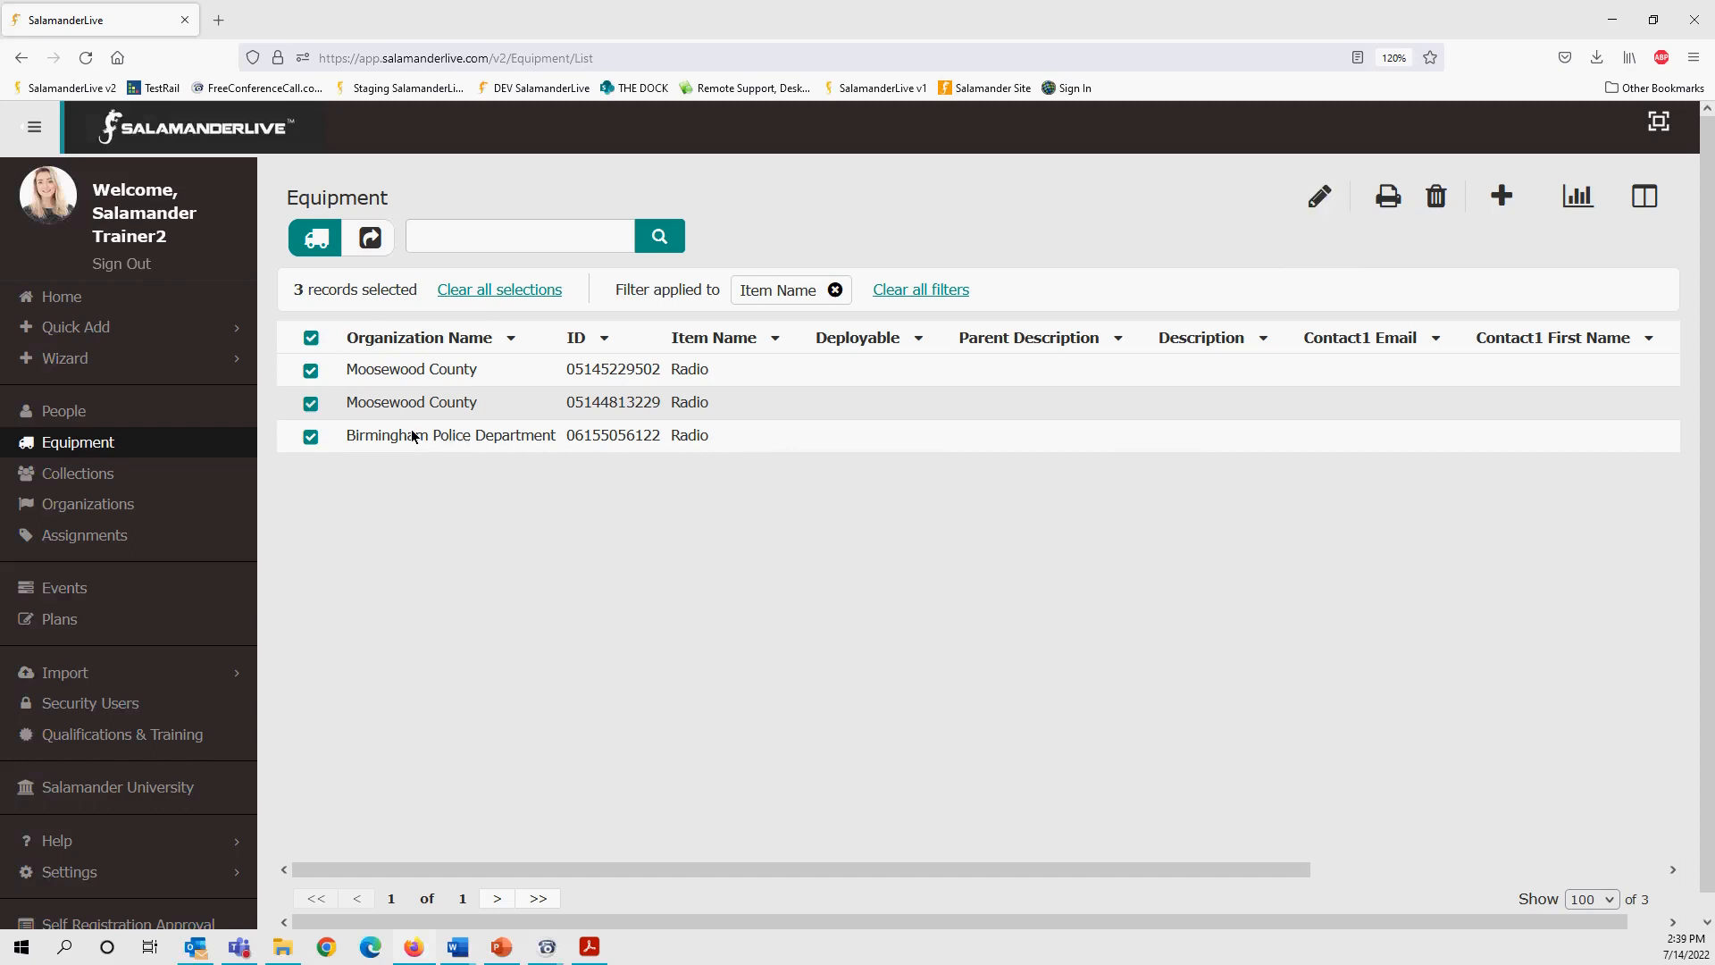
{"action": "left_click", "coordinate": [312, 339]}
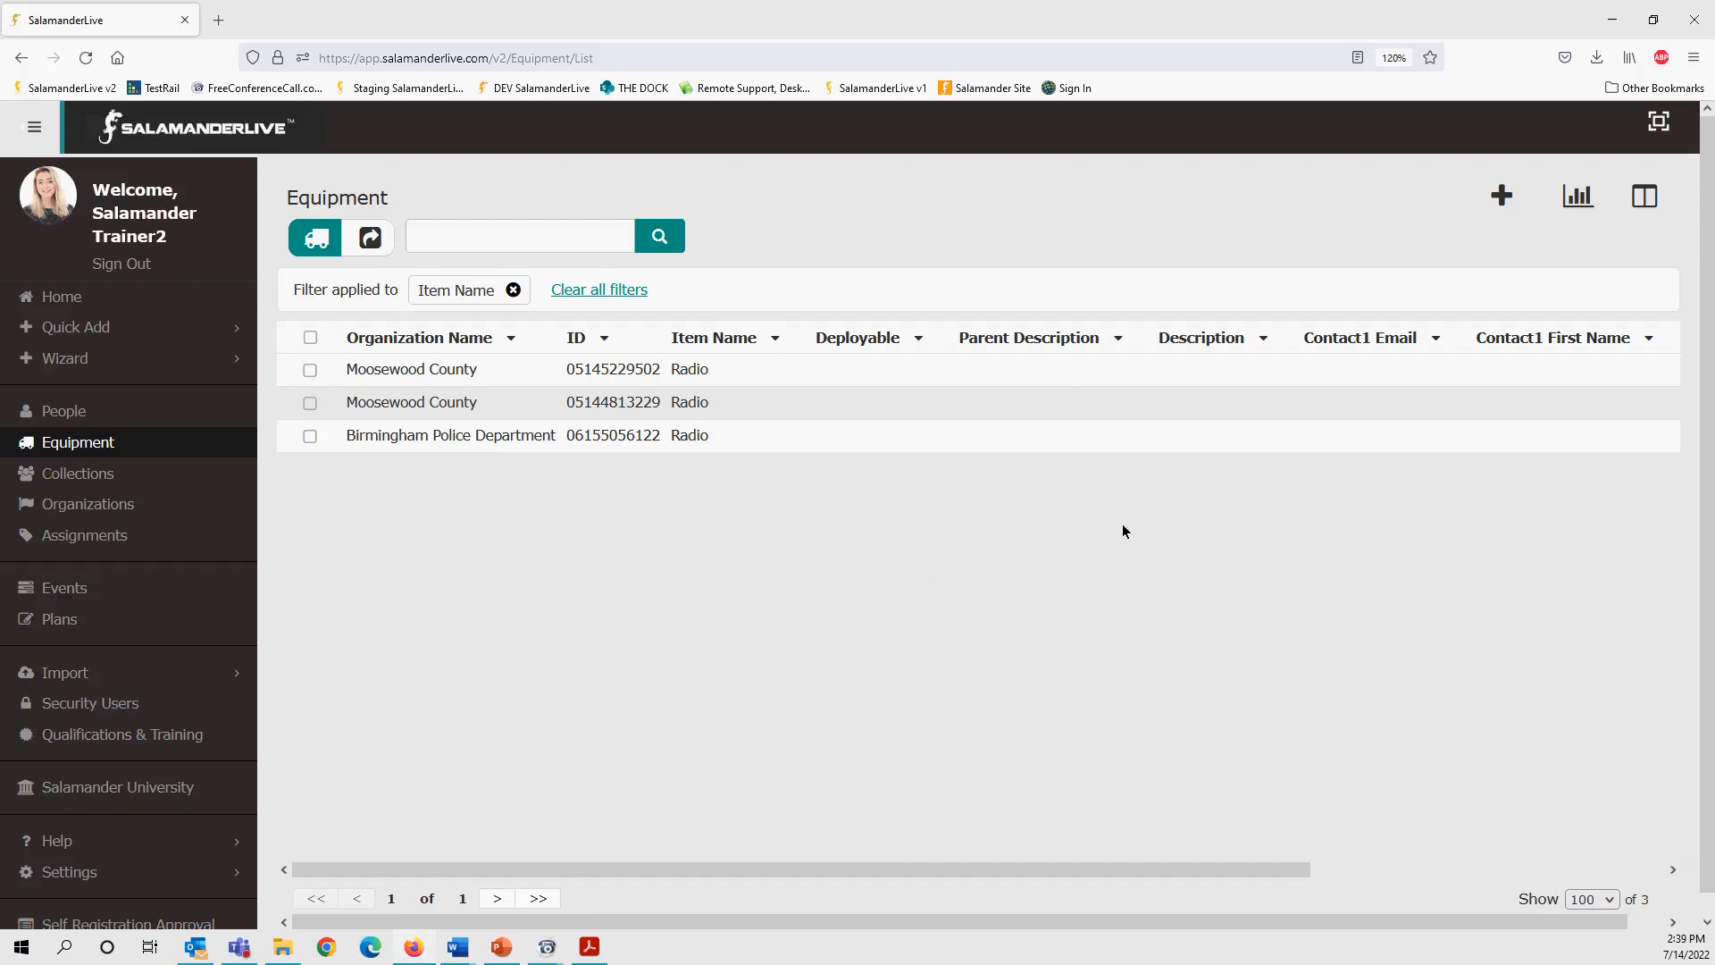
{"action": "left_click", "coordinate": [1576, 201]}
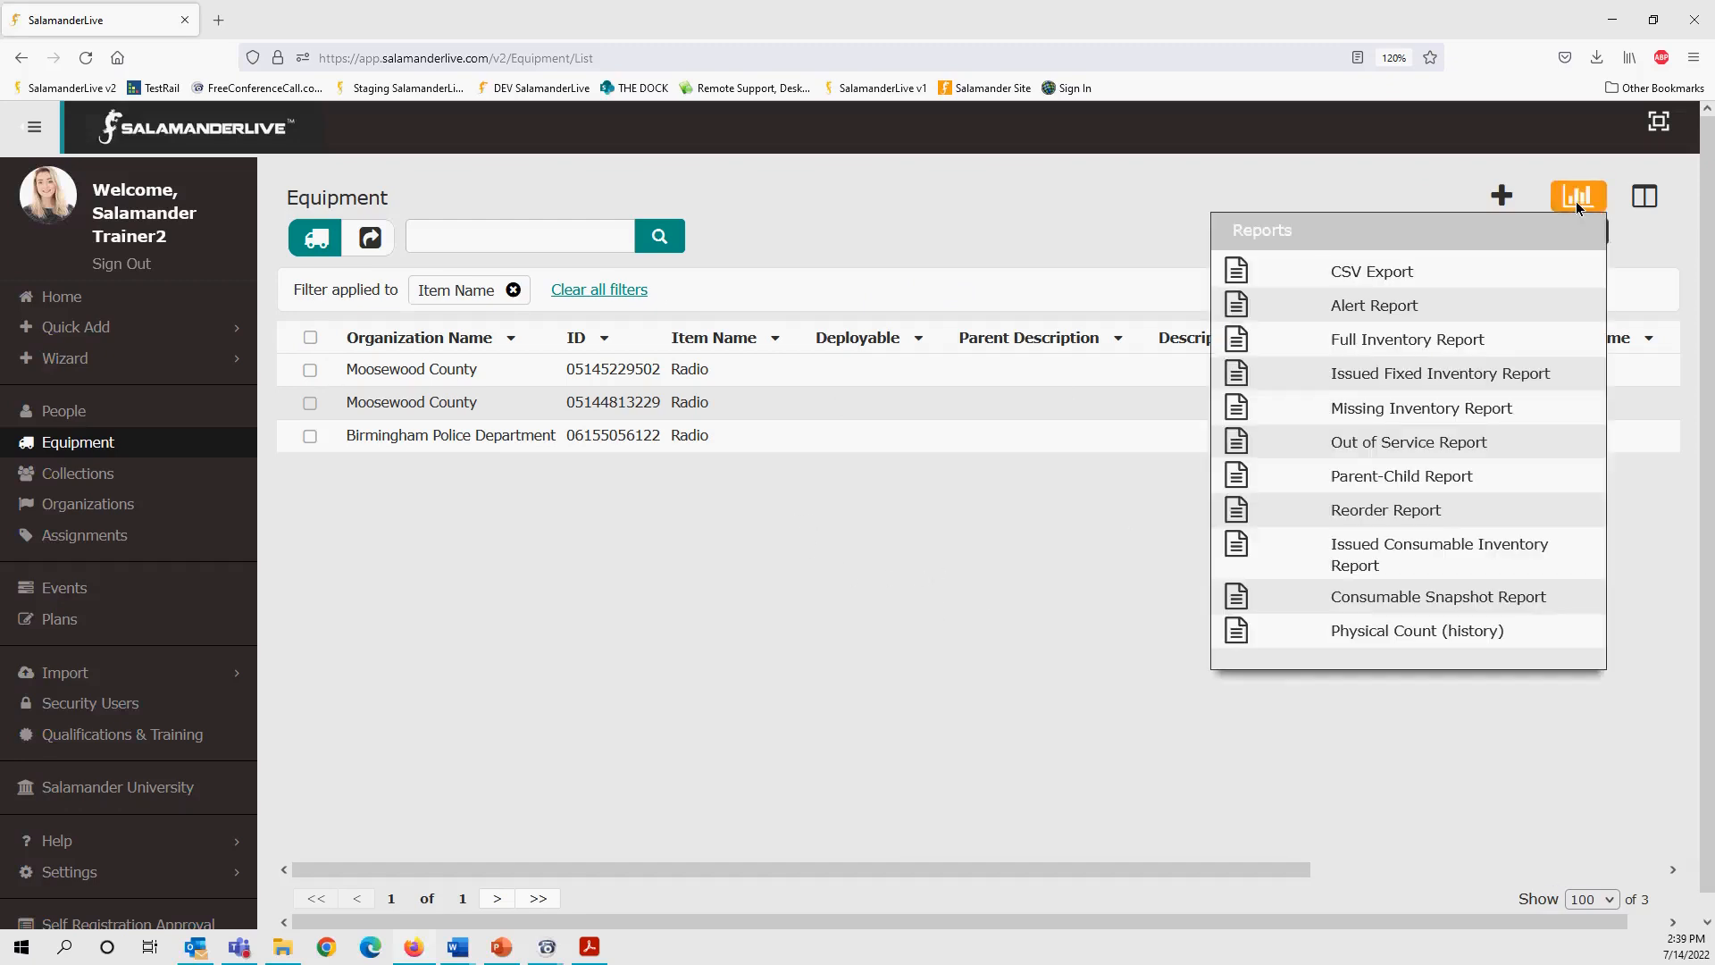
- Export the filtered equipment list as CSV, open the exported file in Excel and autofit all its columns
{"action": "left_click", "coordinate": [1235, 275]}
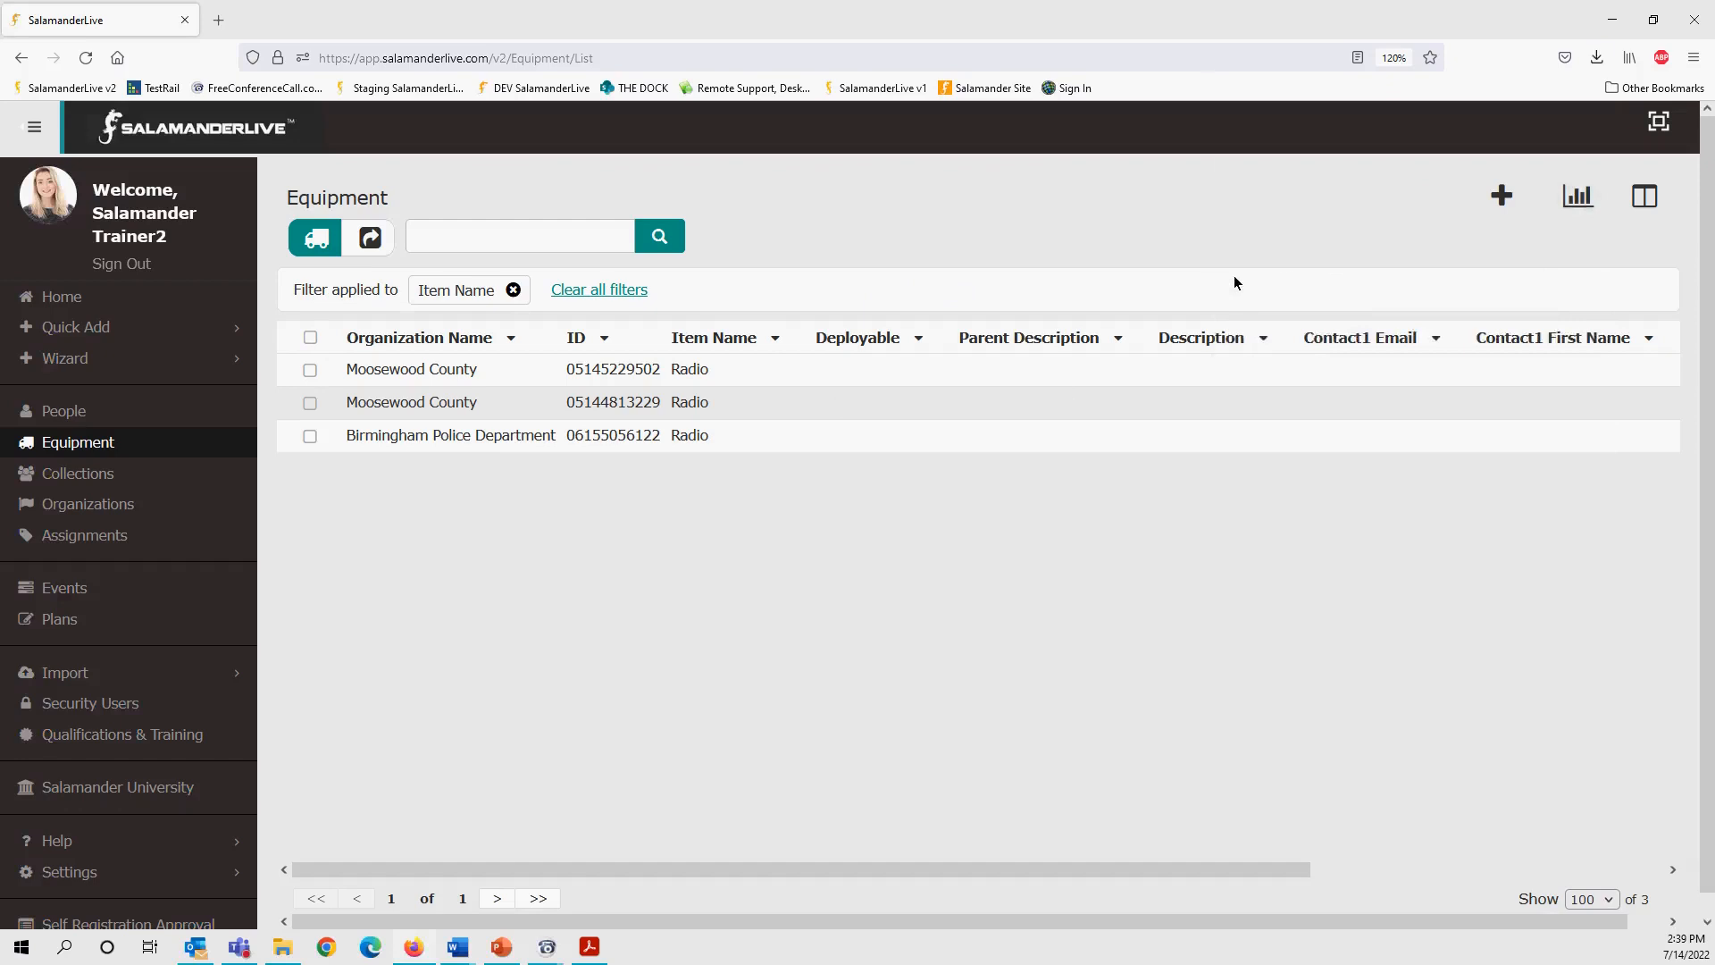
{"action": "left_click", "coordinate": [1312, 116]}
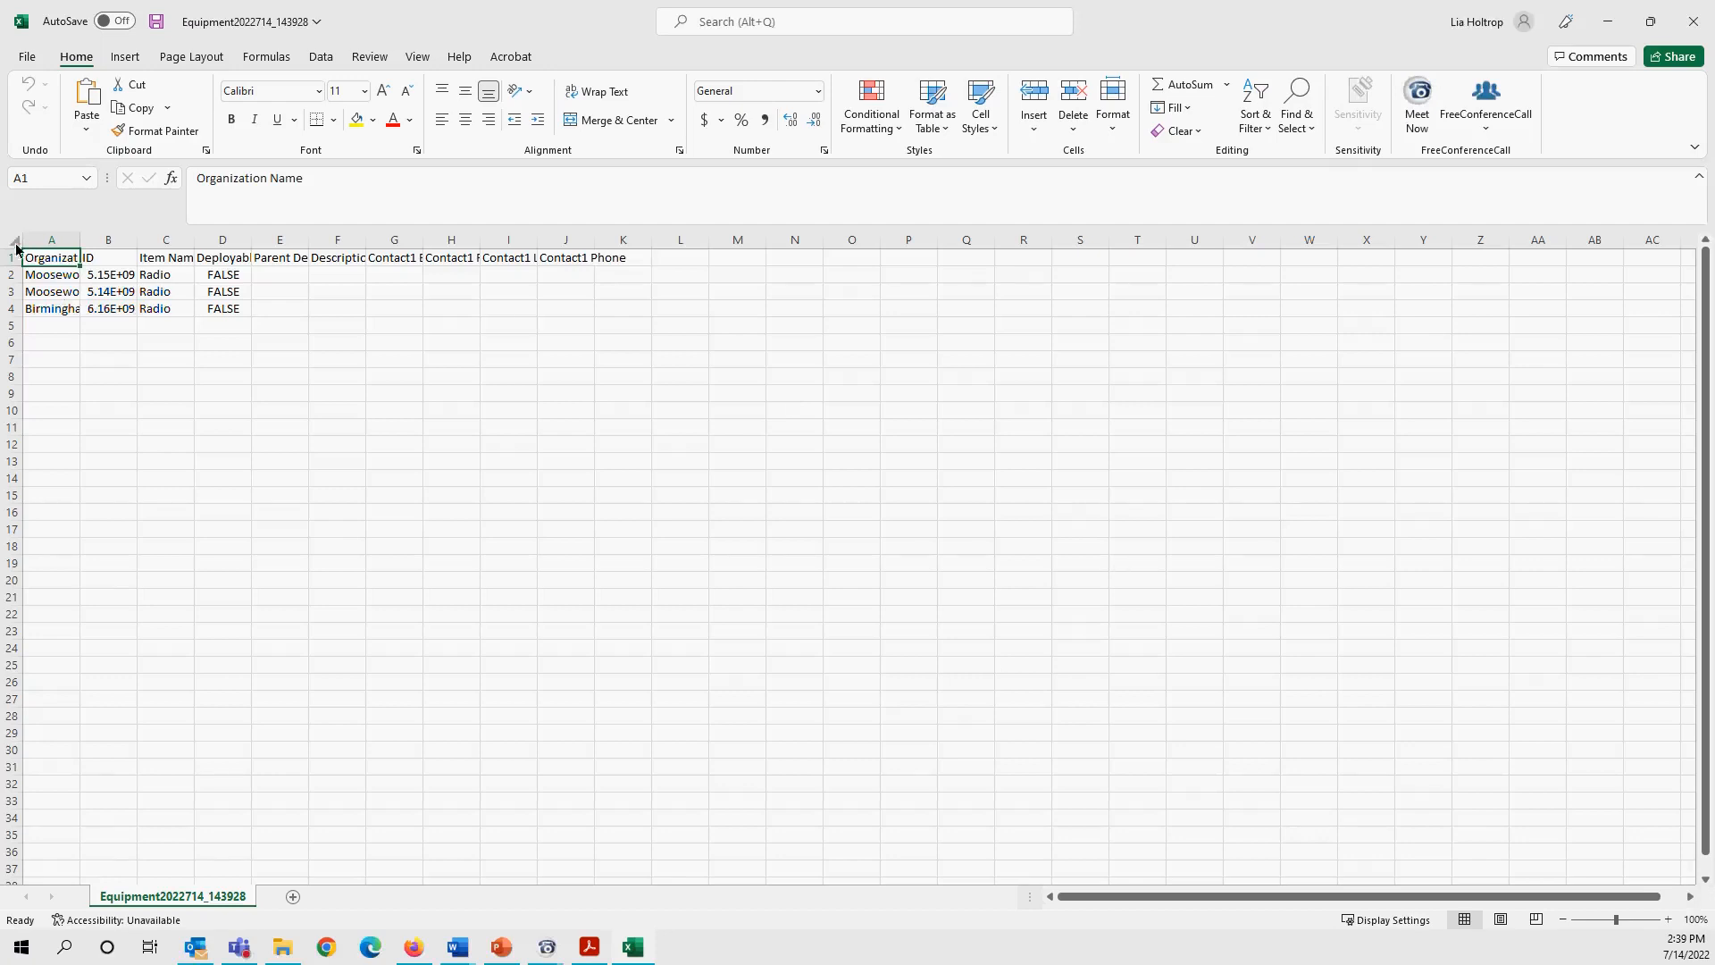
{"action": "left_click", "coordinate": [15, 242]}
{"action": "double_click", "coordinate": [81, 245]}
{"action": "left_click", "coordinate": [742, 376]}
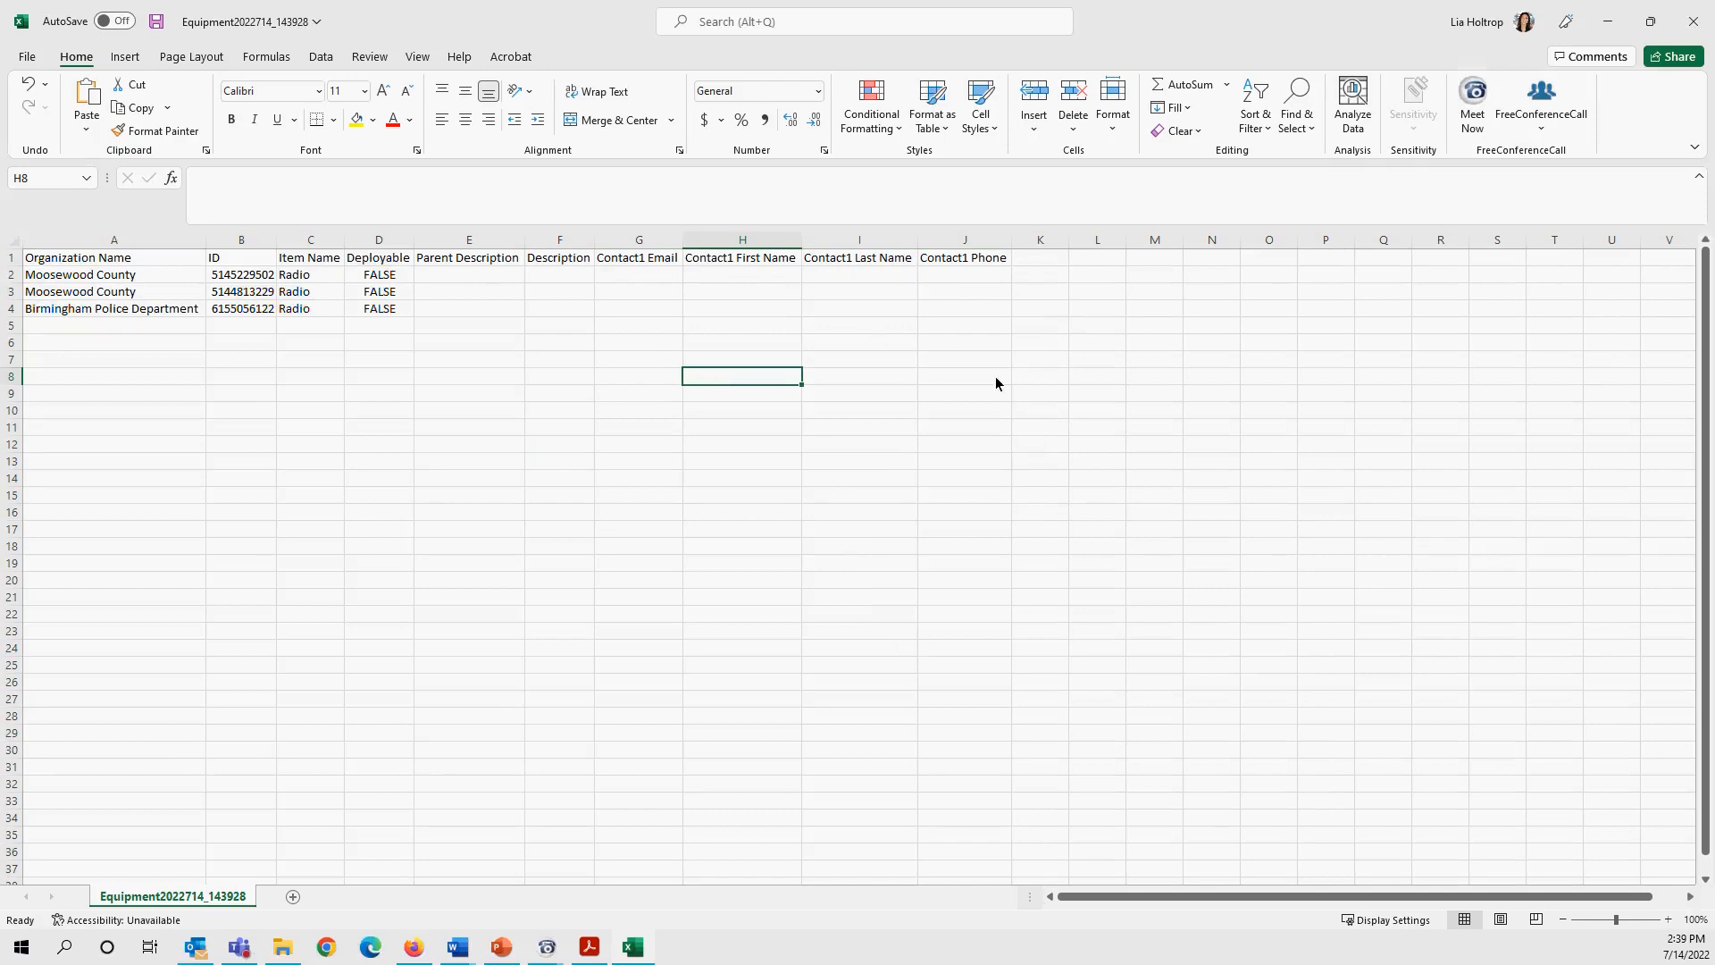
- Format the ID column of the exported equipment sheet as Number without decimals
{"action": "left_click_drag", "start_coordinate": [1618, 925], "coordinate": [1629, 920]}
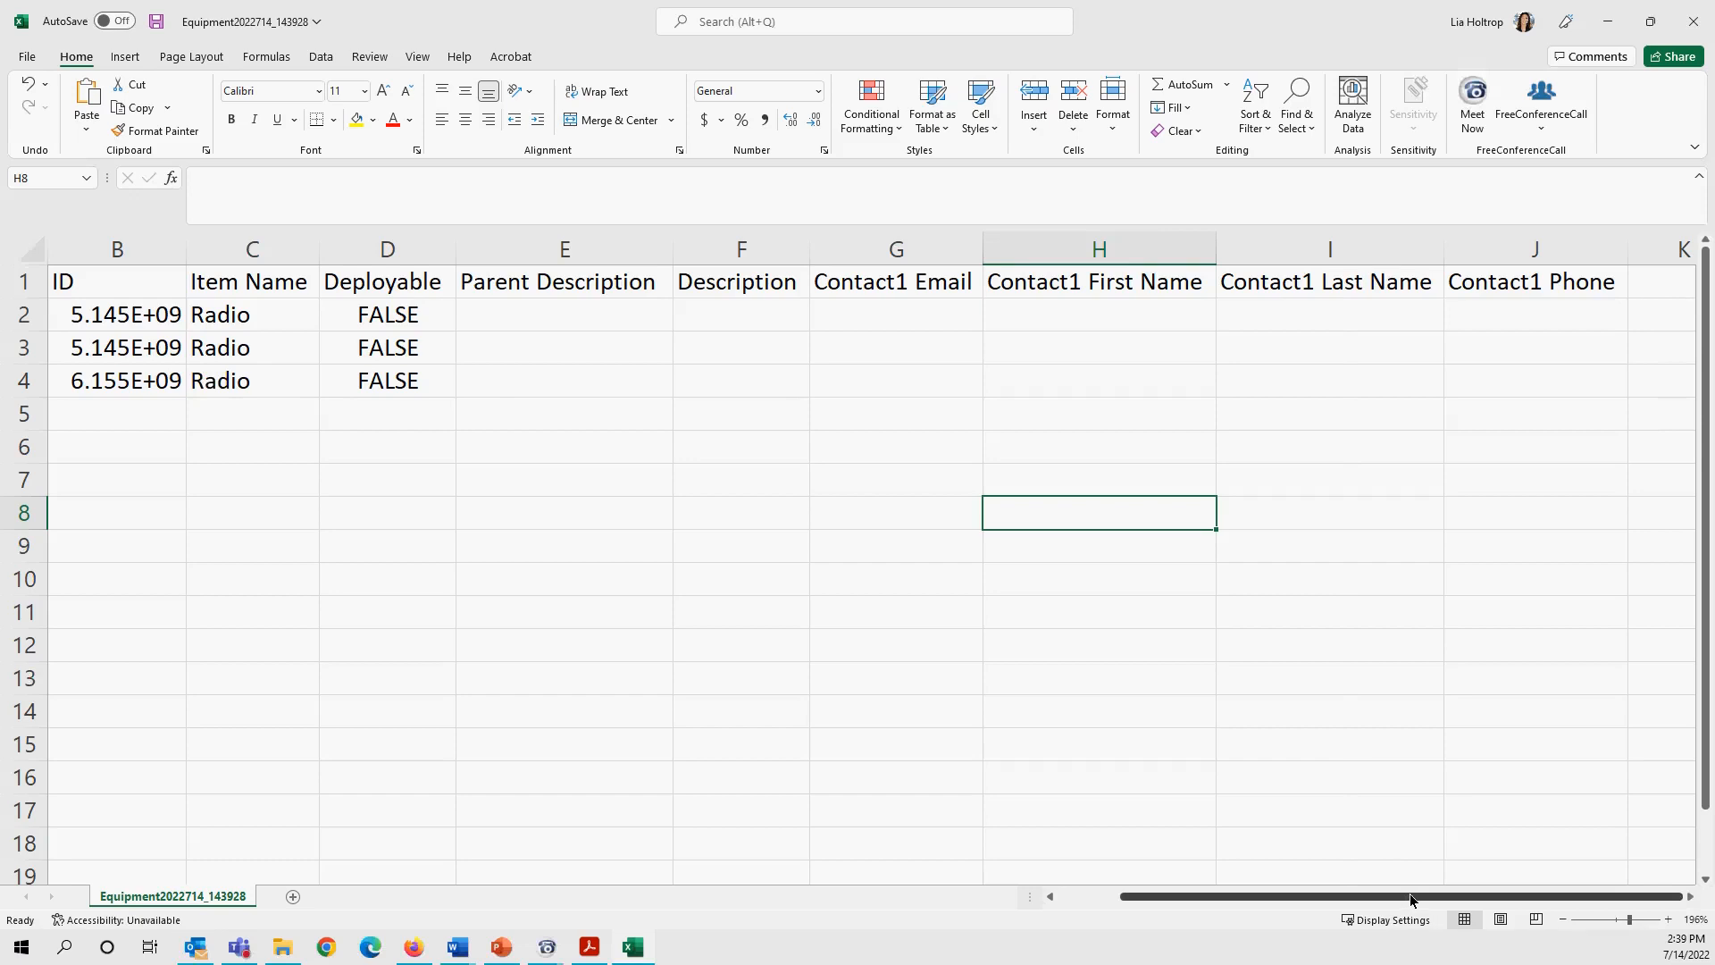
{"action": "left_click_drag", "start_coordinate": [1410, 893], "coordinate": [1299, 892]}
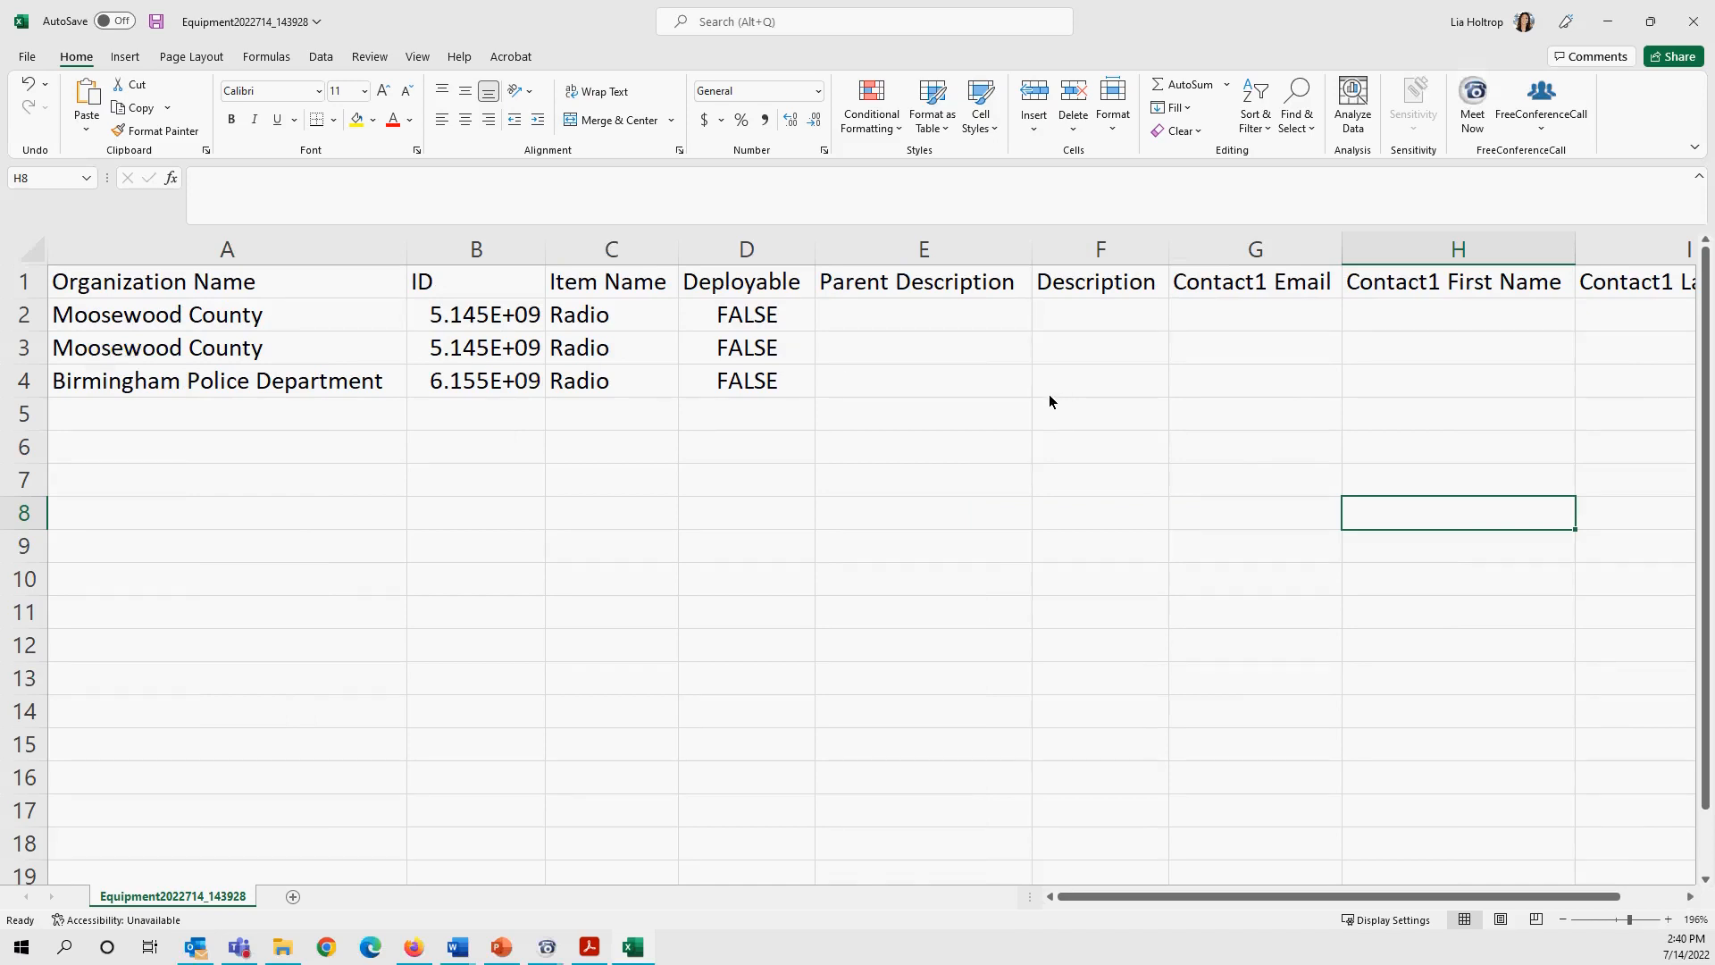
{"action": "left_click", "coordinate": [500, 257]}
{"action": "left_click", "coordinate": [817, 91]}
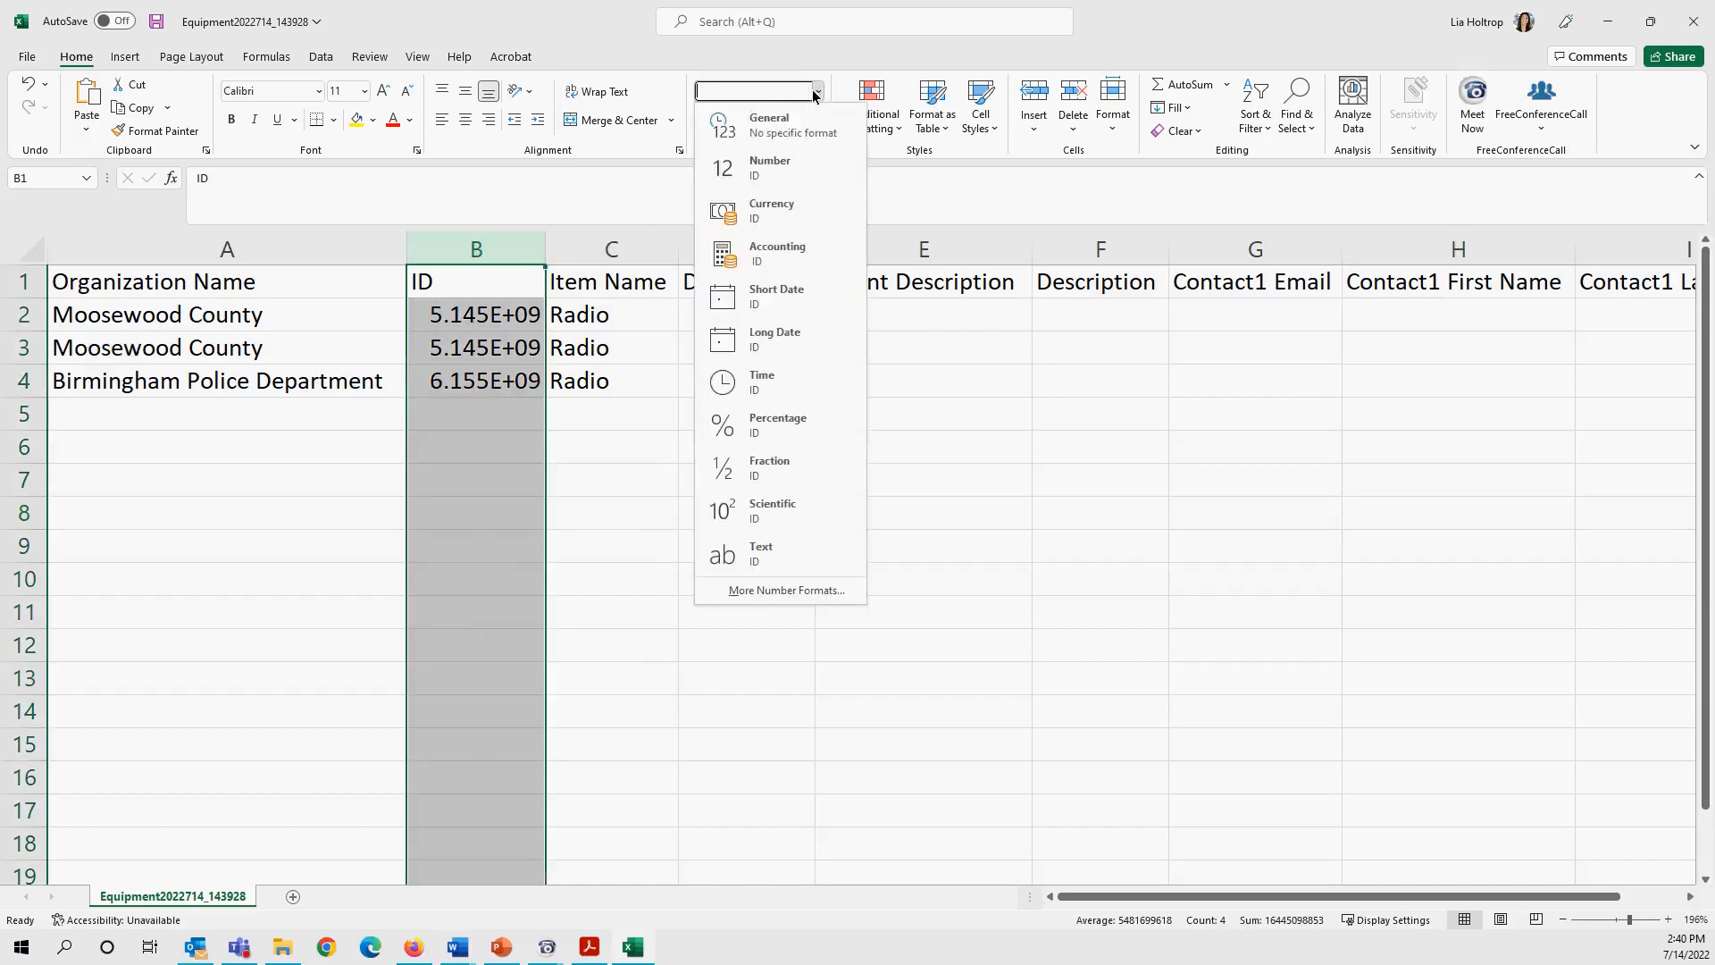
{"action": "left_click", "coordinate": [773, 168]}
{"action": "left_click", "coordinate": [813, 126]}
{"action": "left_click", "coordinate": [817, 558]}
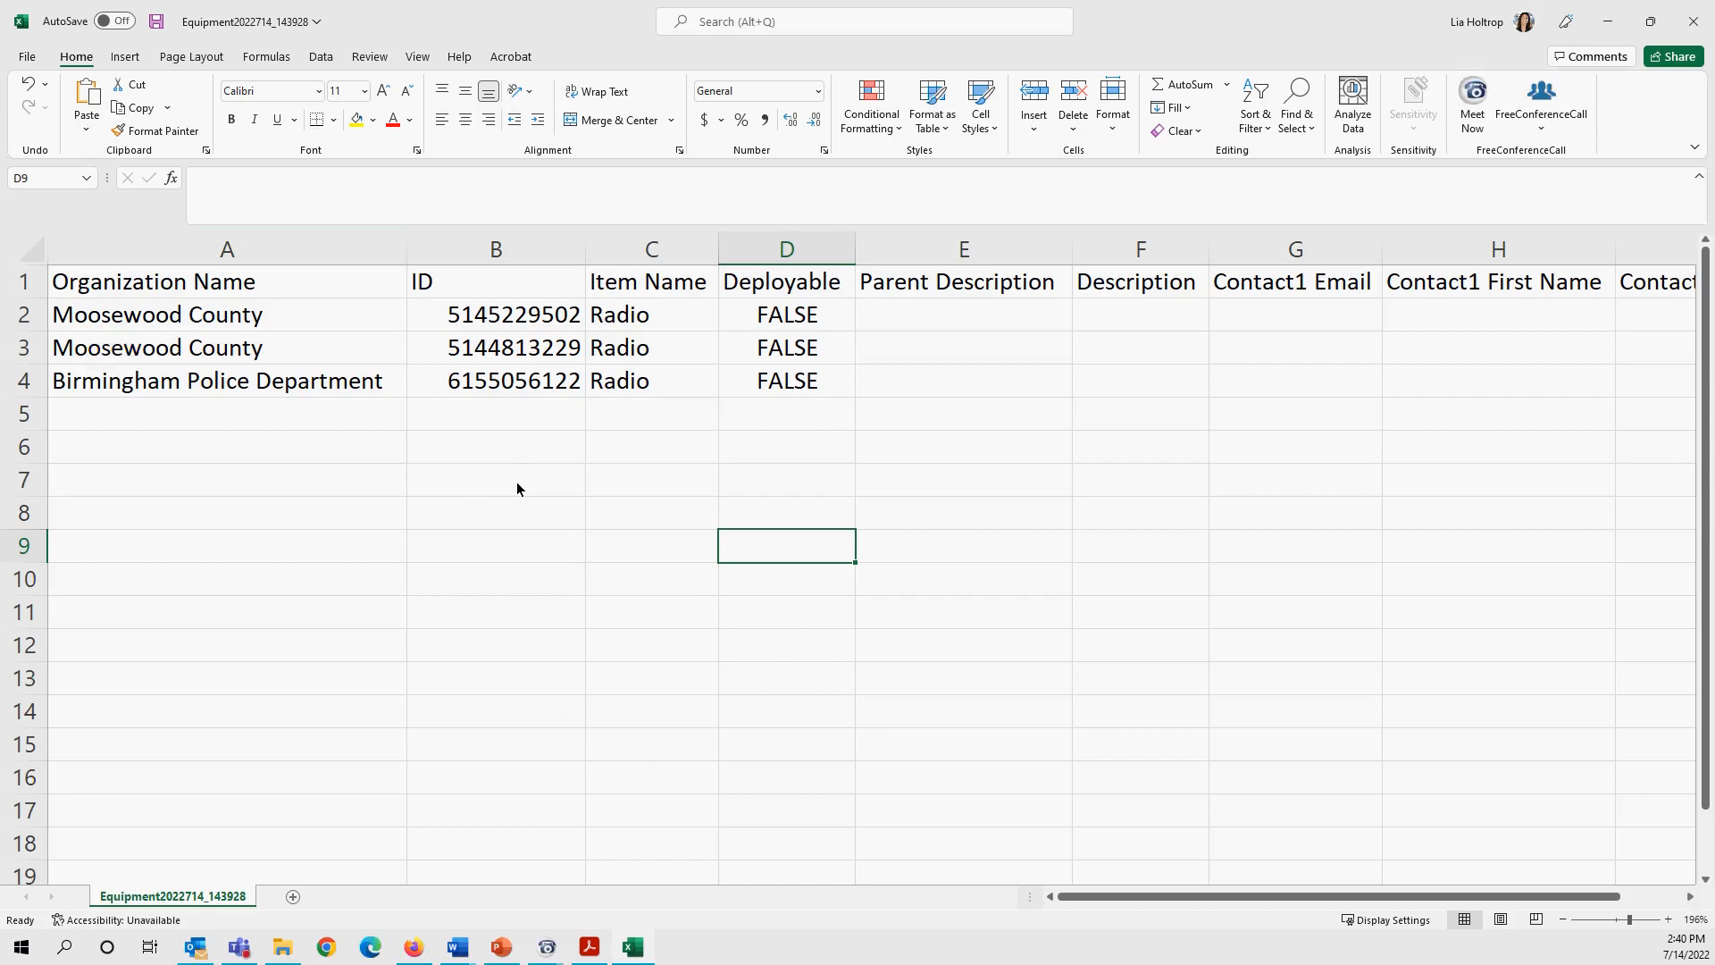
- Switch from Excel and the browser to the mirrored mobile Inventory app and enlarge its window
{"action": "left_click", "coordinate": [1608, 19]}
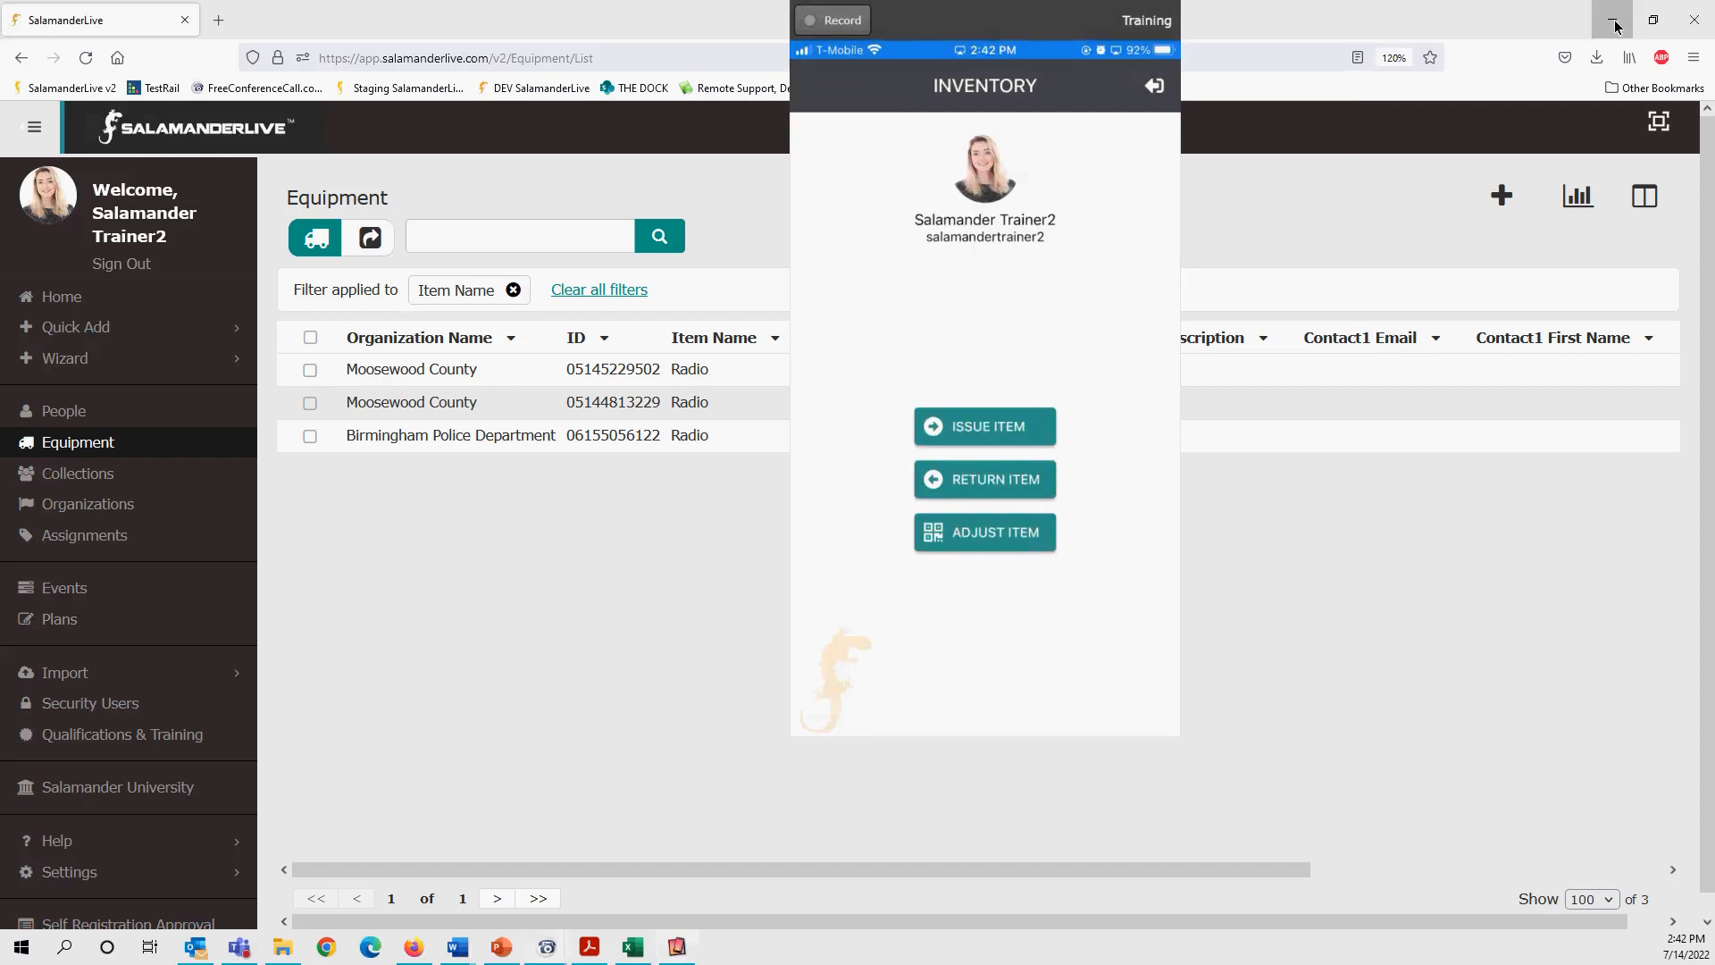
{"action": "left_click", "coordinate": [1613, 31]}
{"action": "left_click_drag", "start_coordinate": [792, 734], "coordinate": [650, 924]}
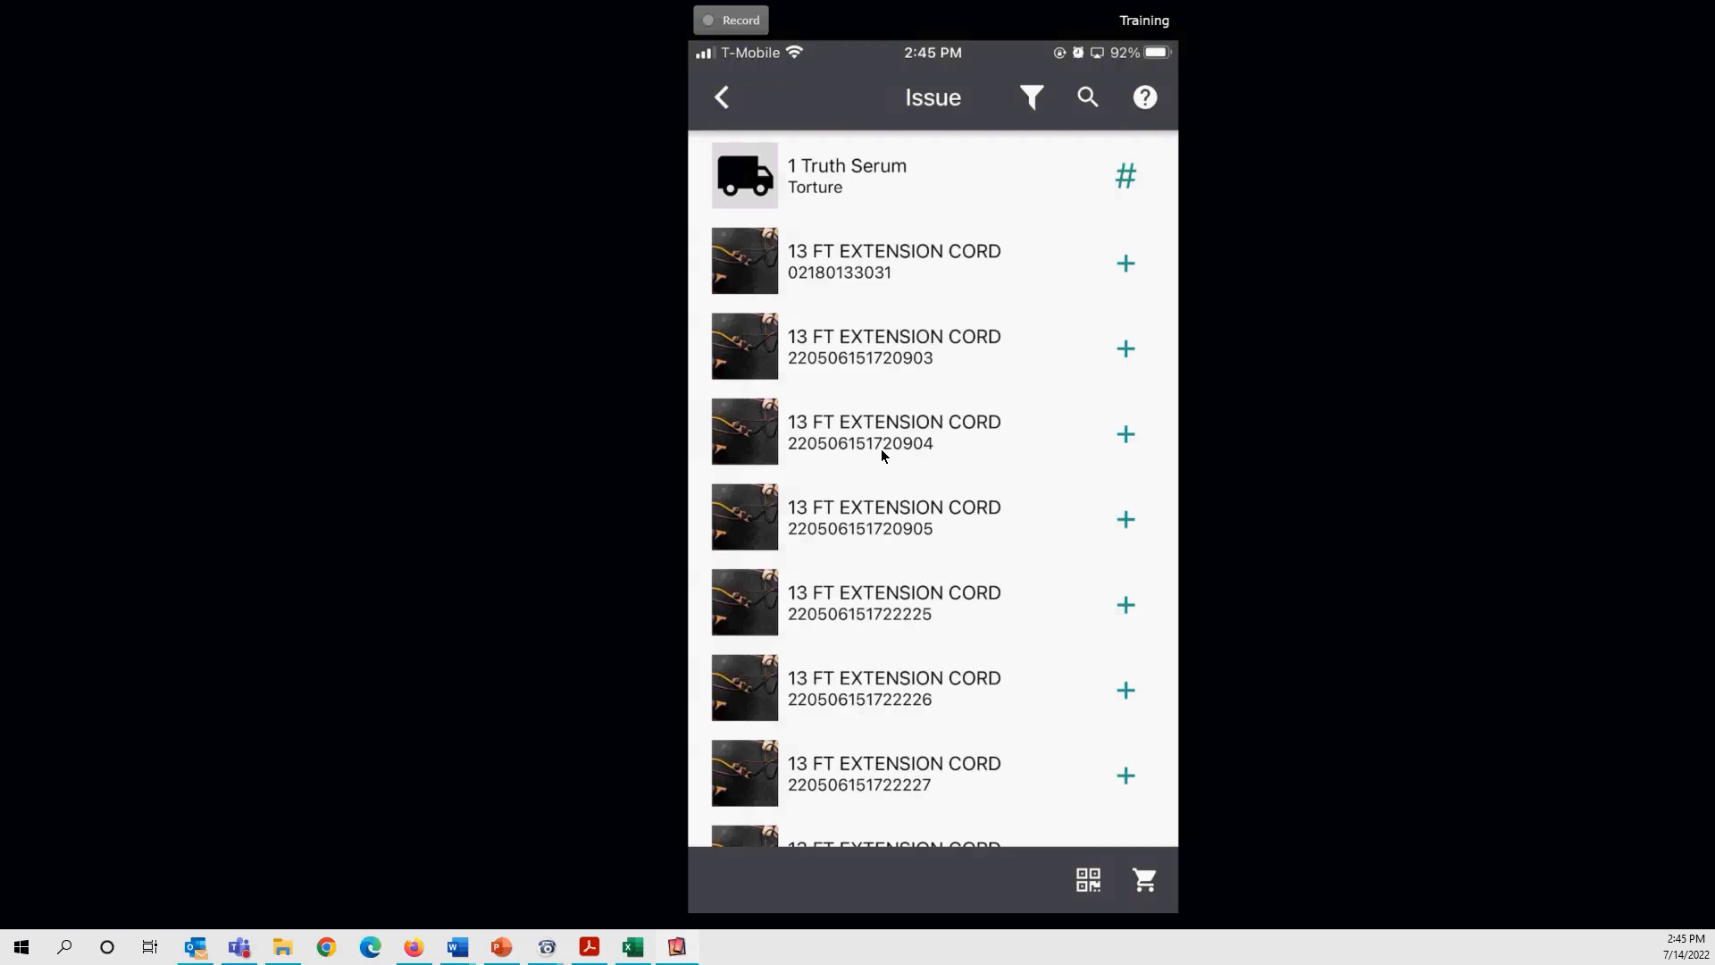
- Add a quantity of 5 Ammo Blanks, Low (Green) and the APEX 8000-10 to the issue cart
{"action": "left_click", "coordinate": [1071, 870]}
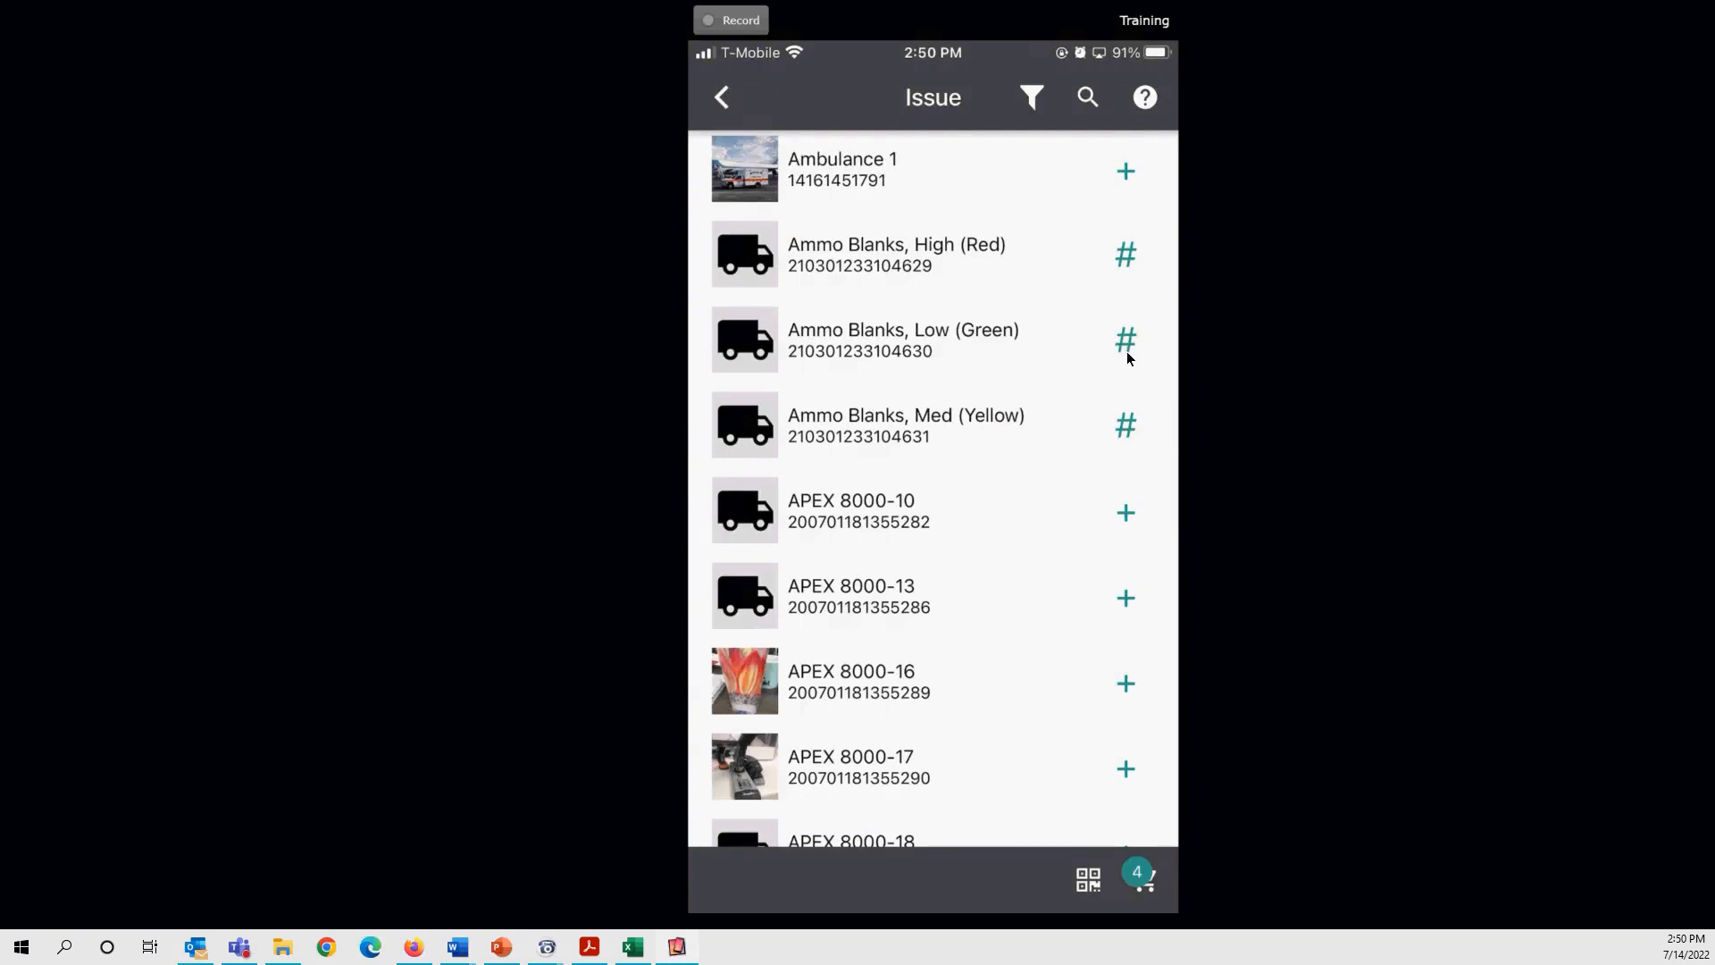
{"action": "left_click", "coordinate": [1132, 513]}
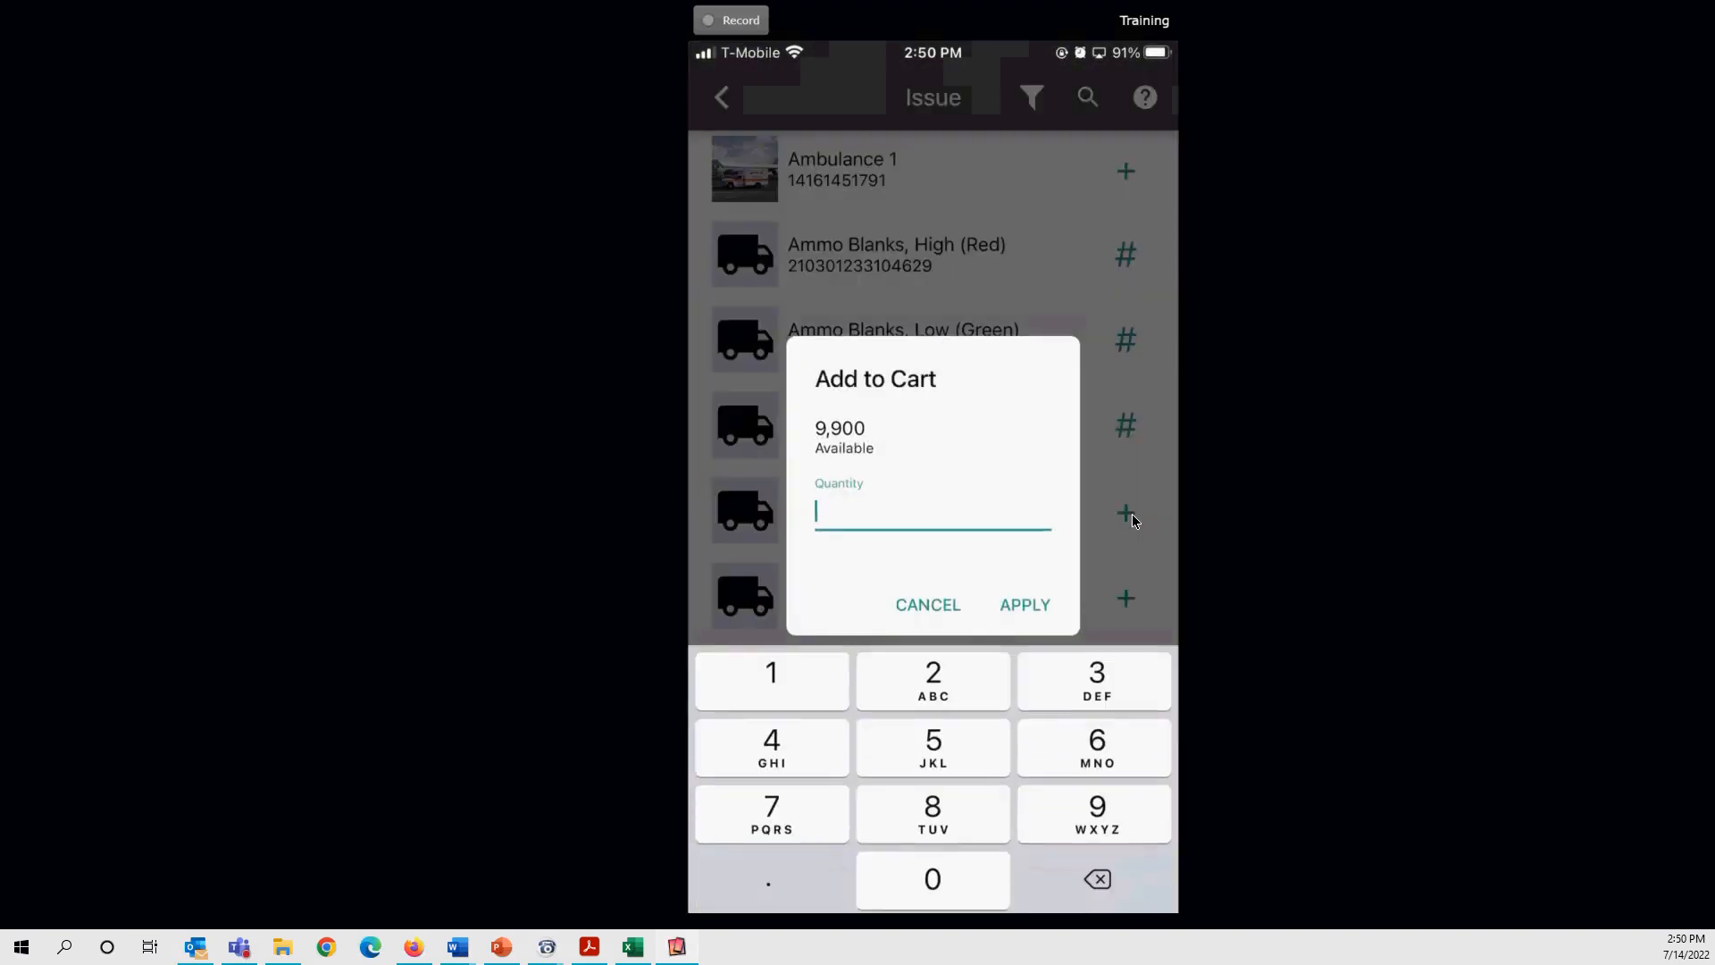
{"action": "type", "text": "5"}
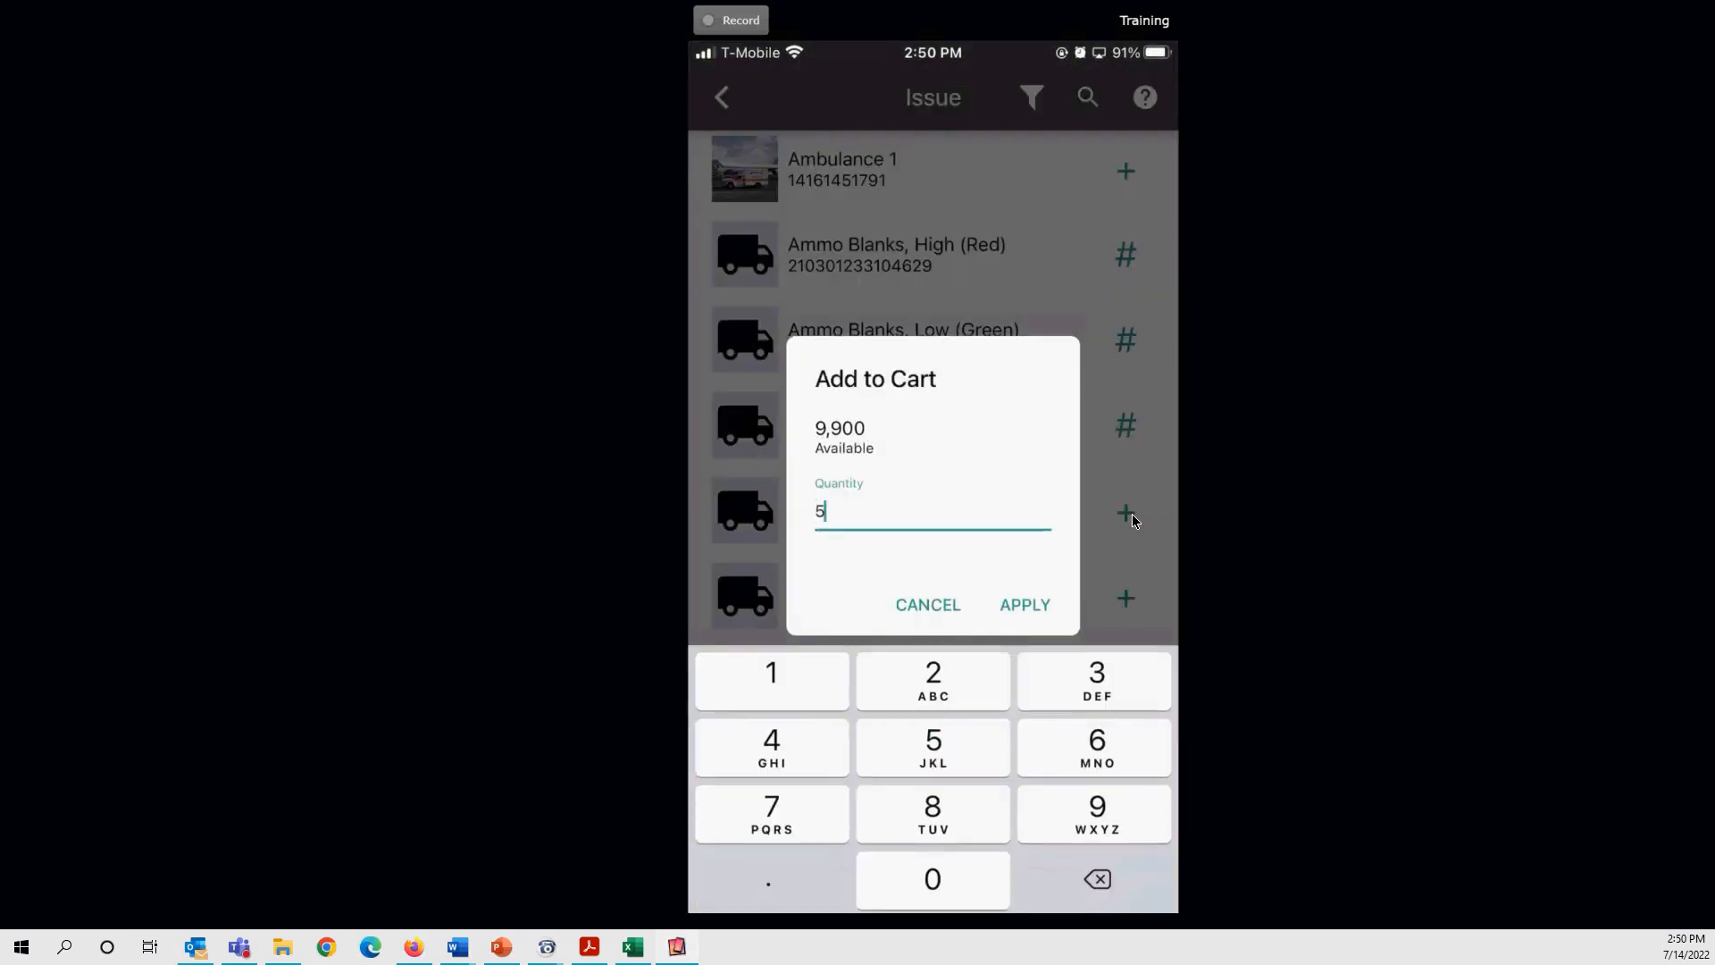
{"action": "key", "text": "Return"}
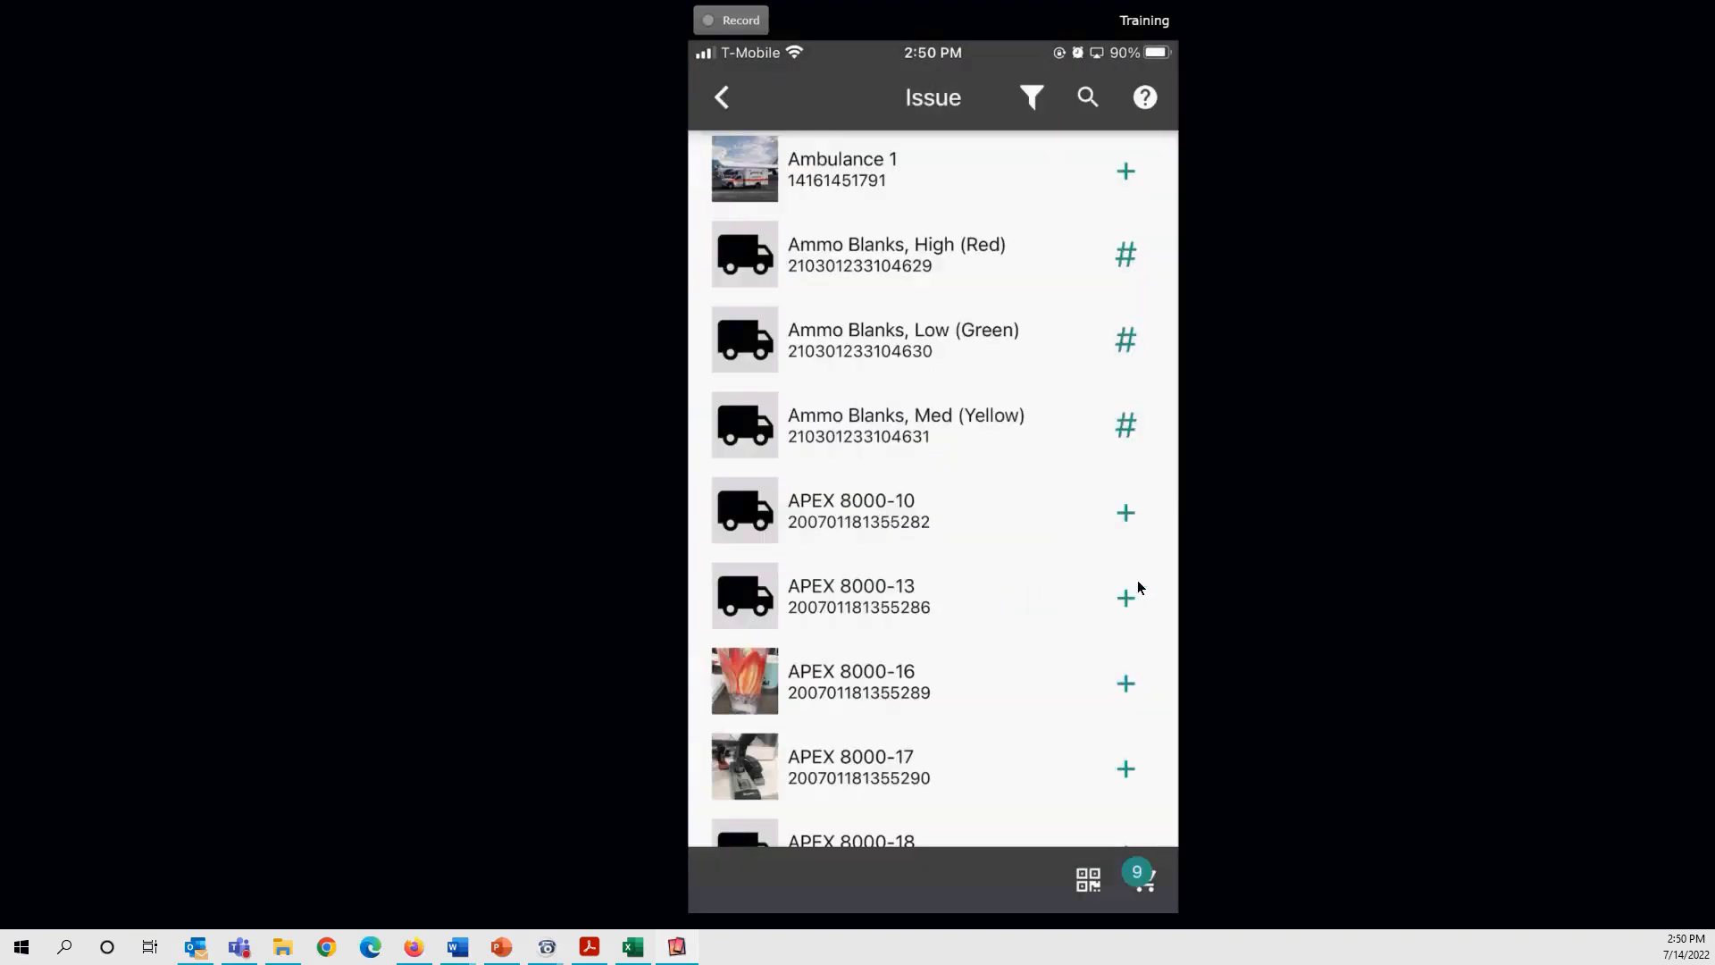
{"action": "left_click", "coordinate": [1136, 532]}
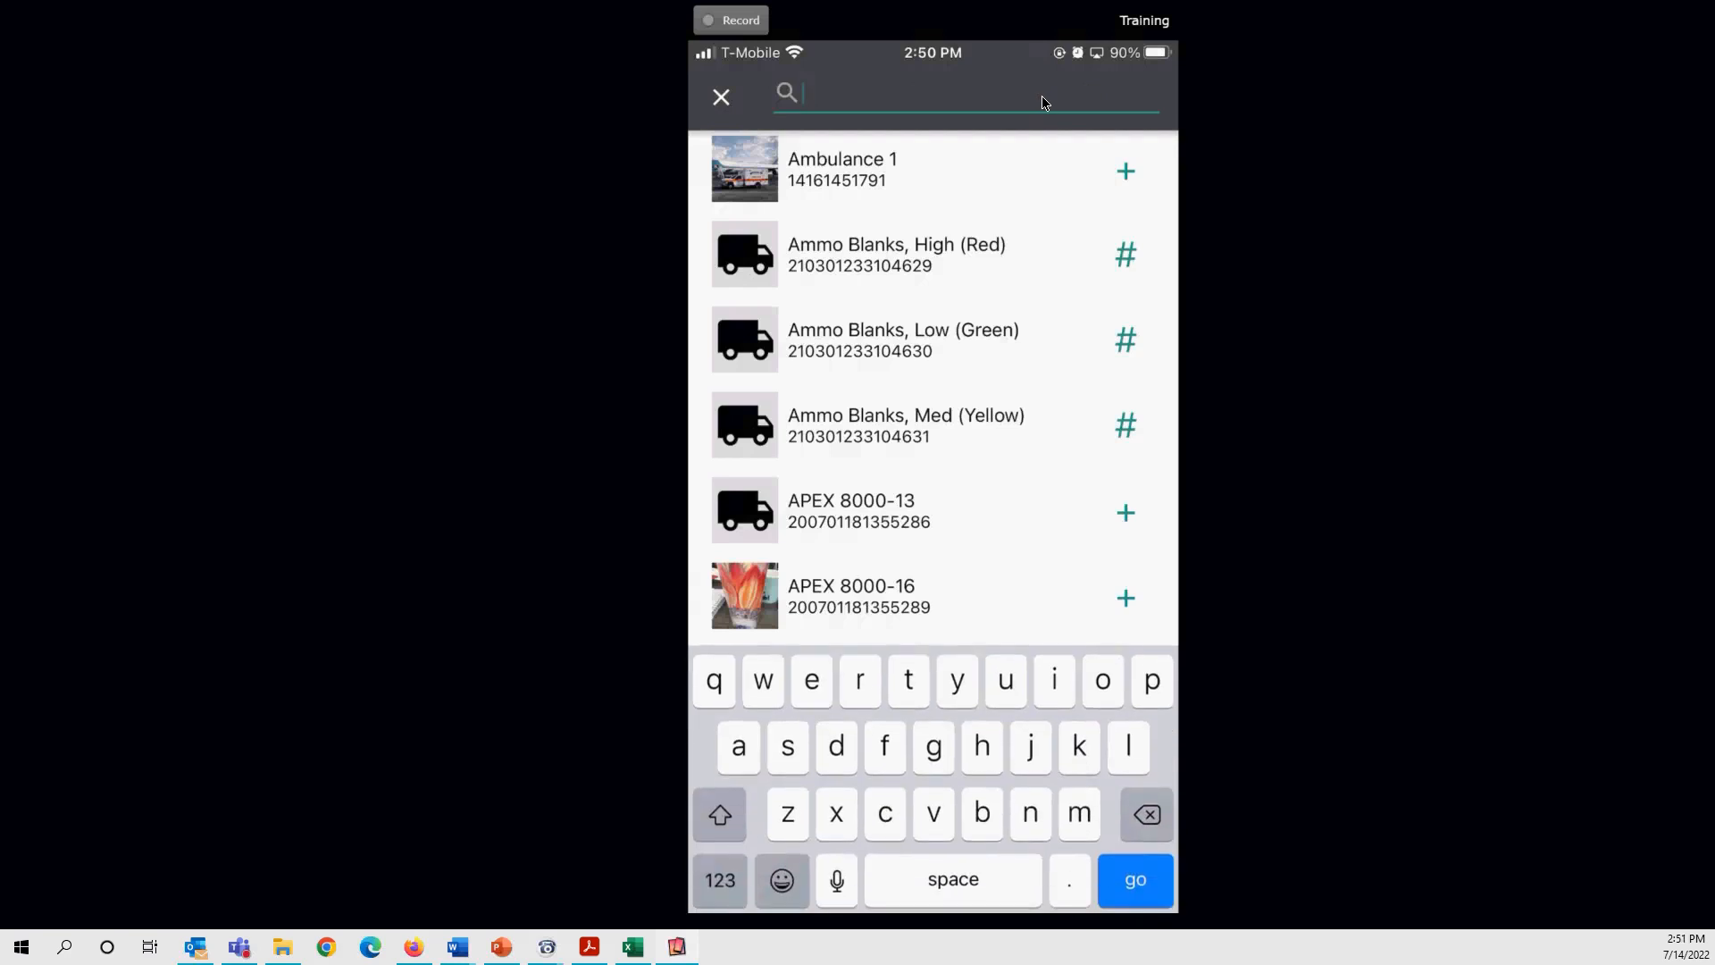
- Search the issue items for "radio" and look through the item list
{"action": "type", "text": "radio"}
{"action": "key", "text": "Return"}
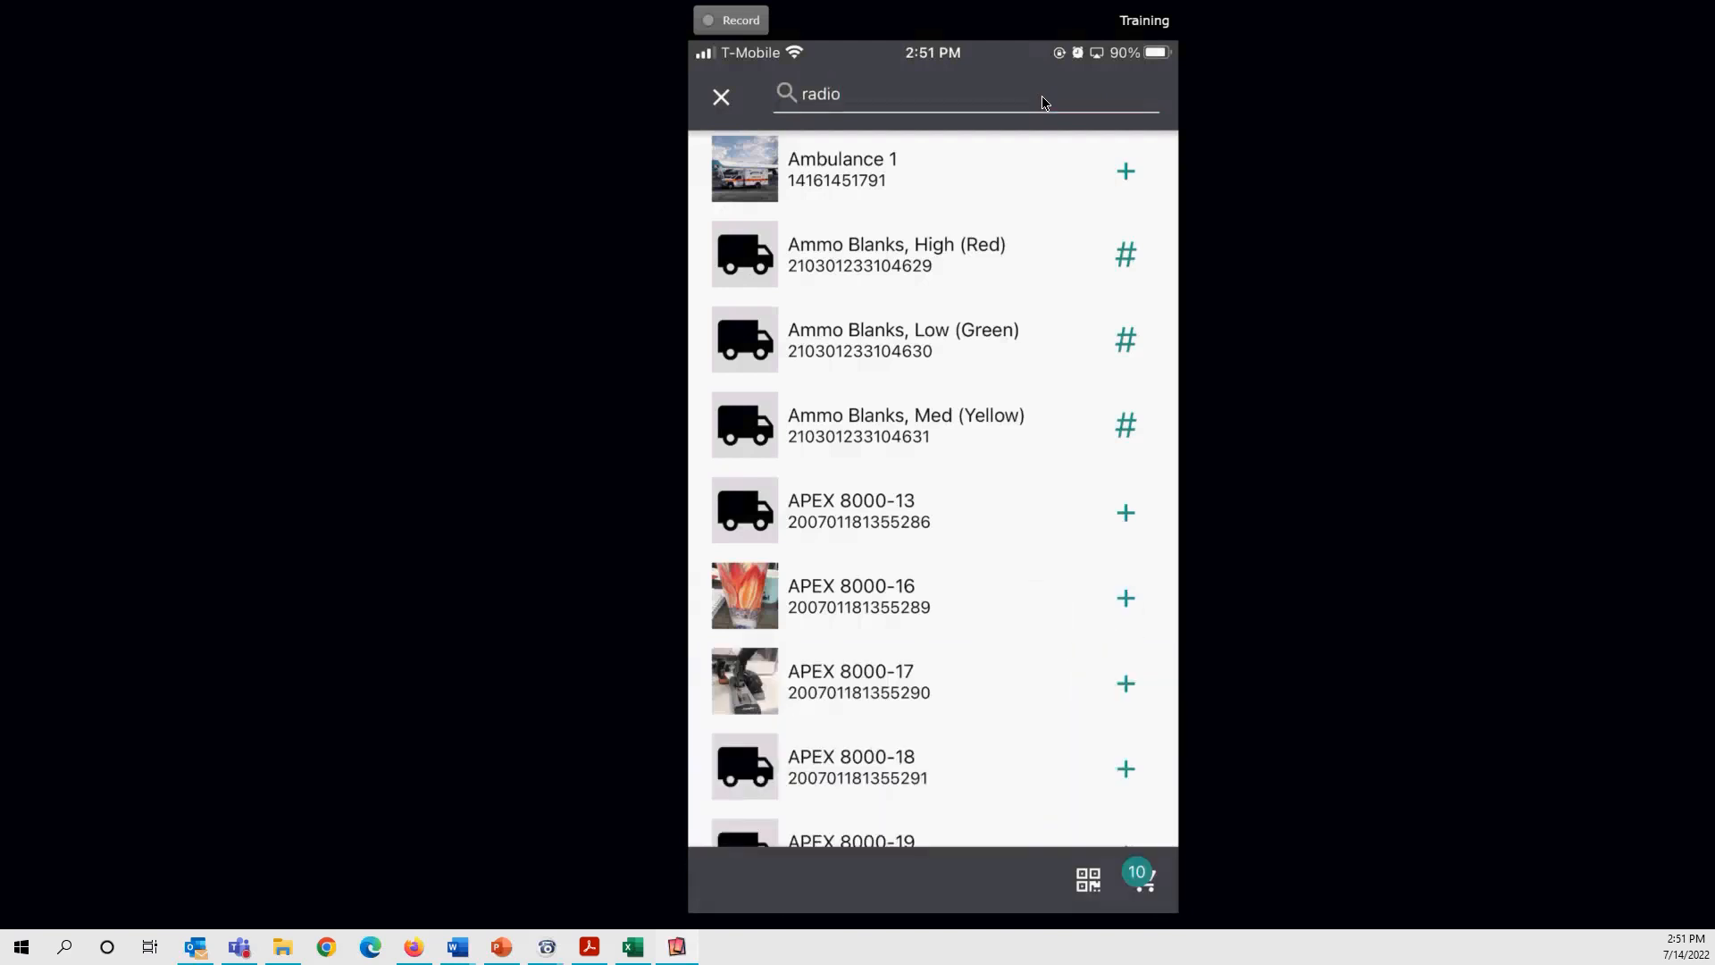
{"action": "scroll", "coordinate": [933, 487], "scroll_direction": "down", "scroll_amount": 10}
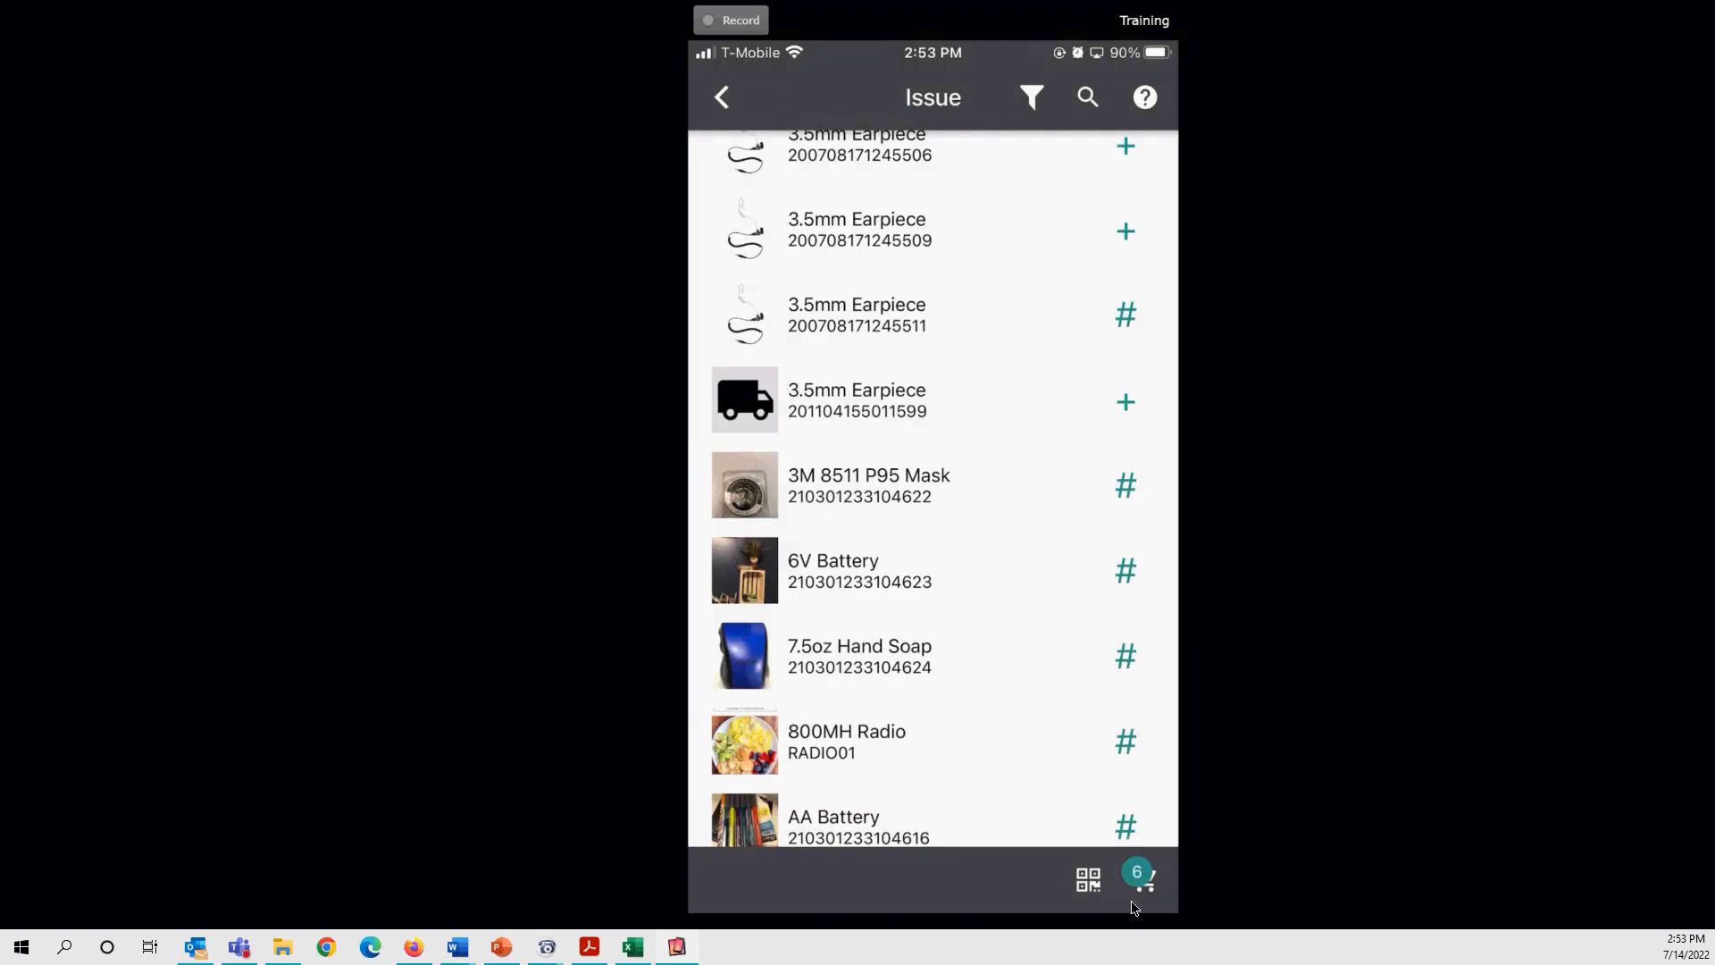
- Open the Ammo Blanks, Low (Green) details and take a new photo as its equipment image
{"action": "left_click", "coordinate": [836, 733]}
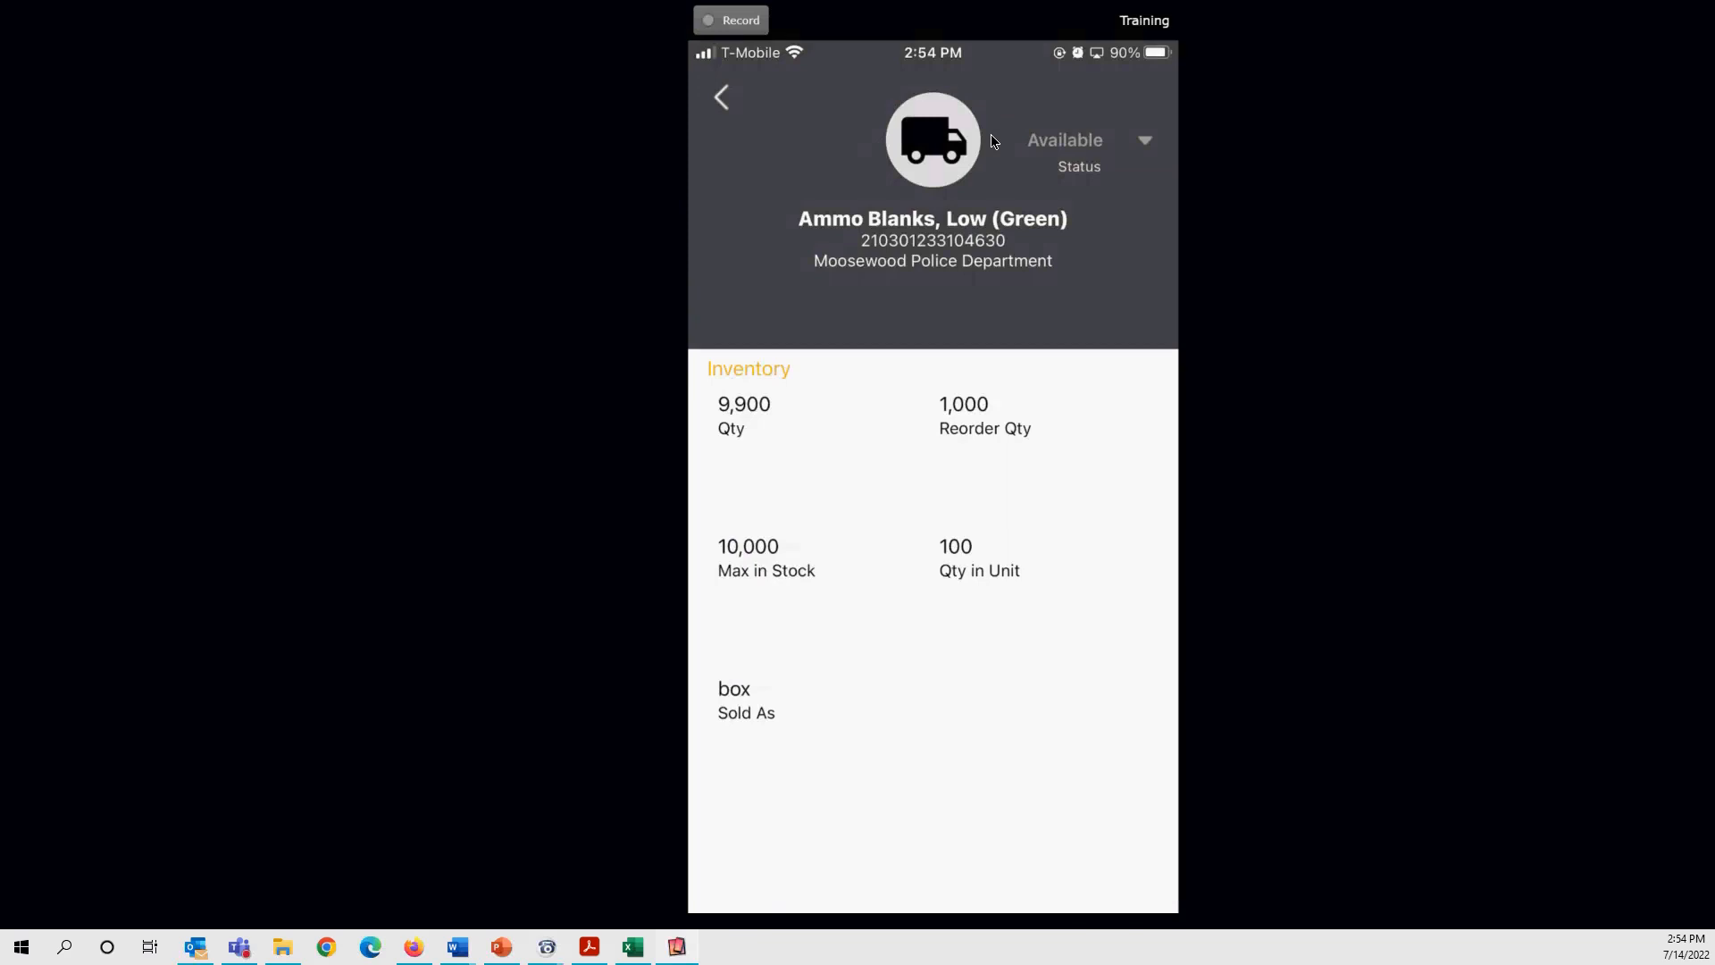
{"action": "left_click", "coordinate": [938, 133]}
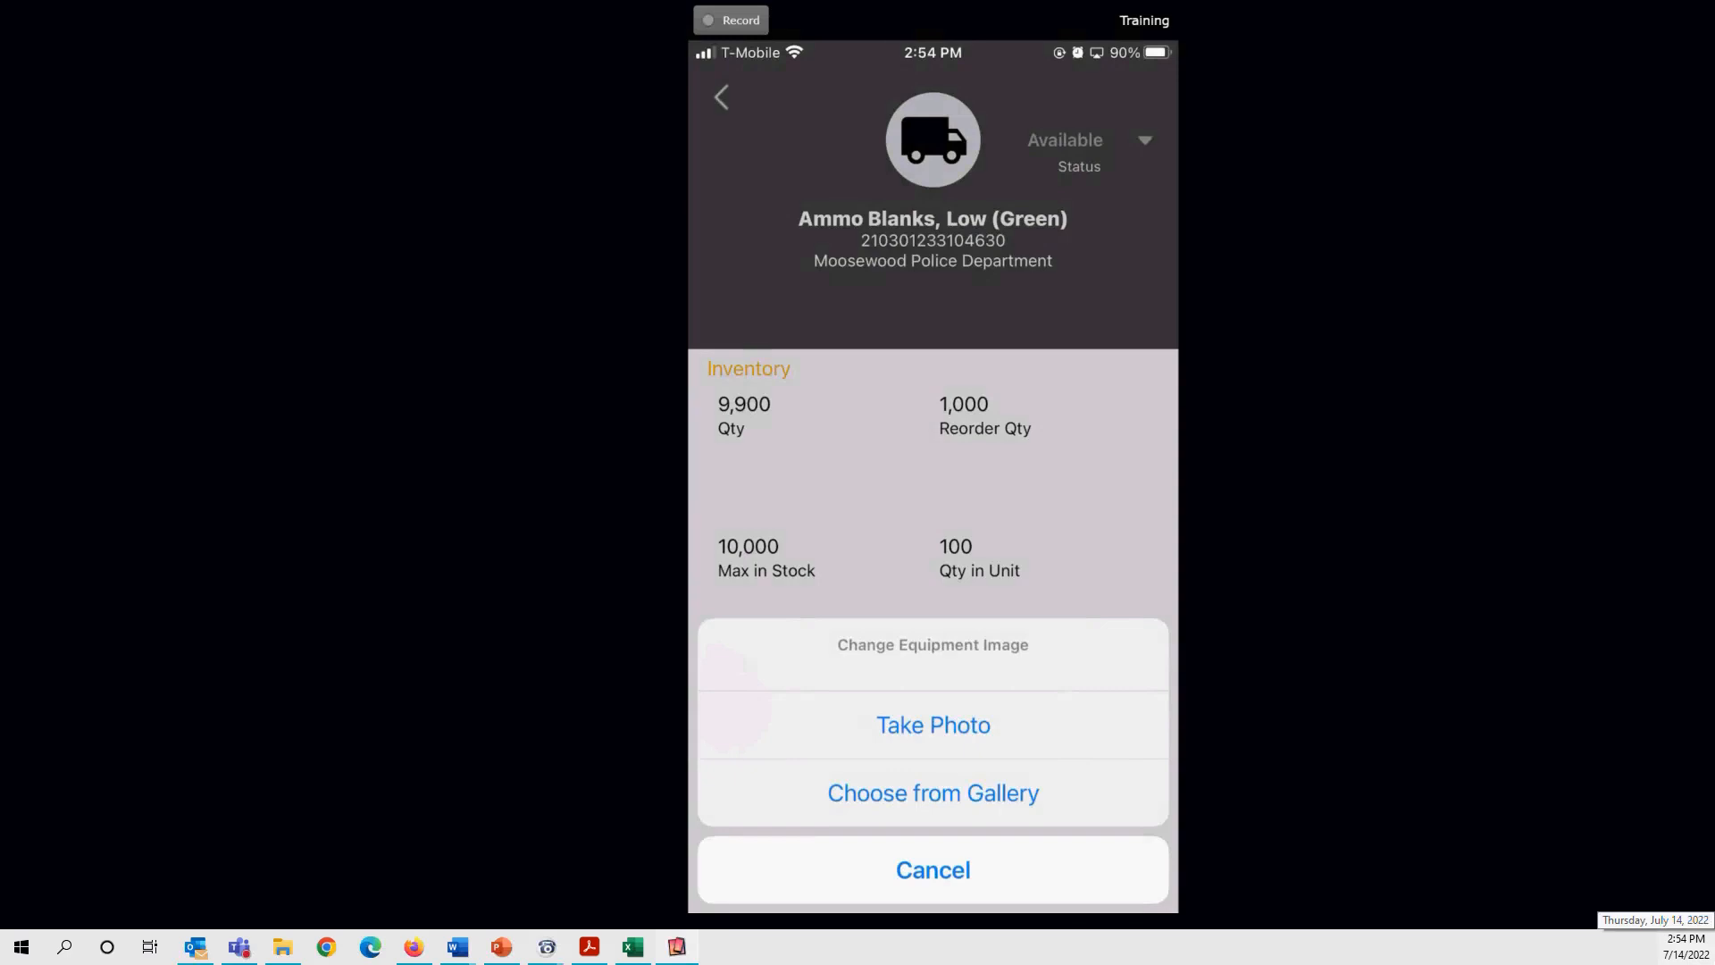
{"action": "left_click", "coordinate": [734, 706]}
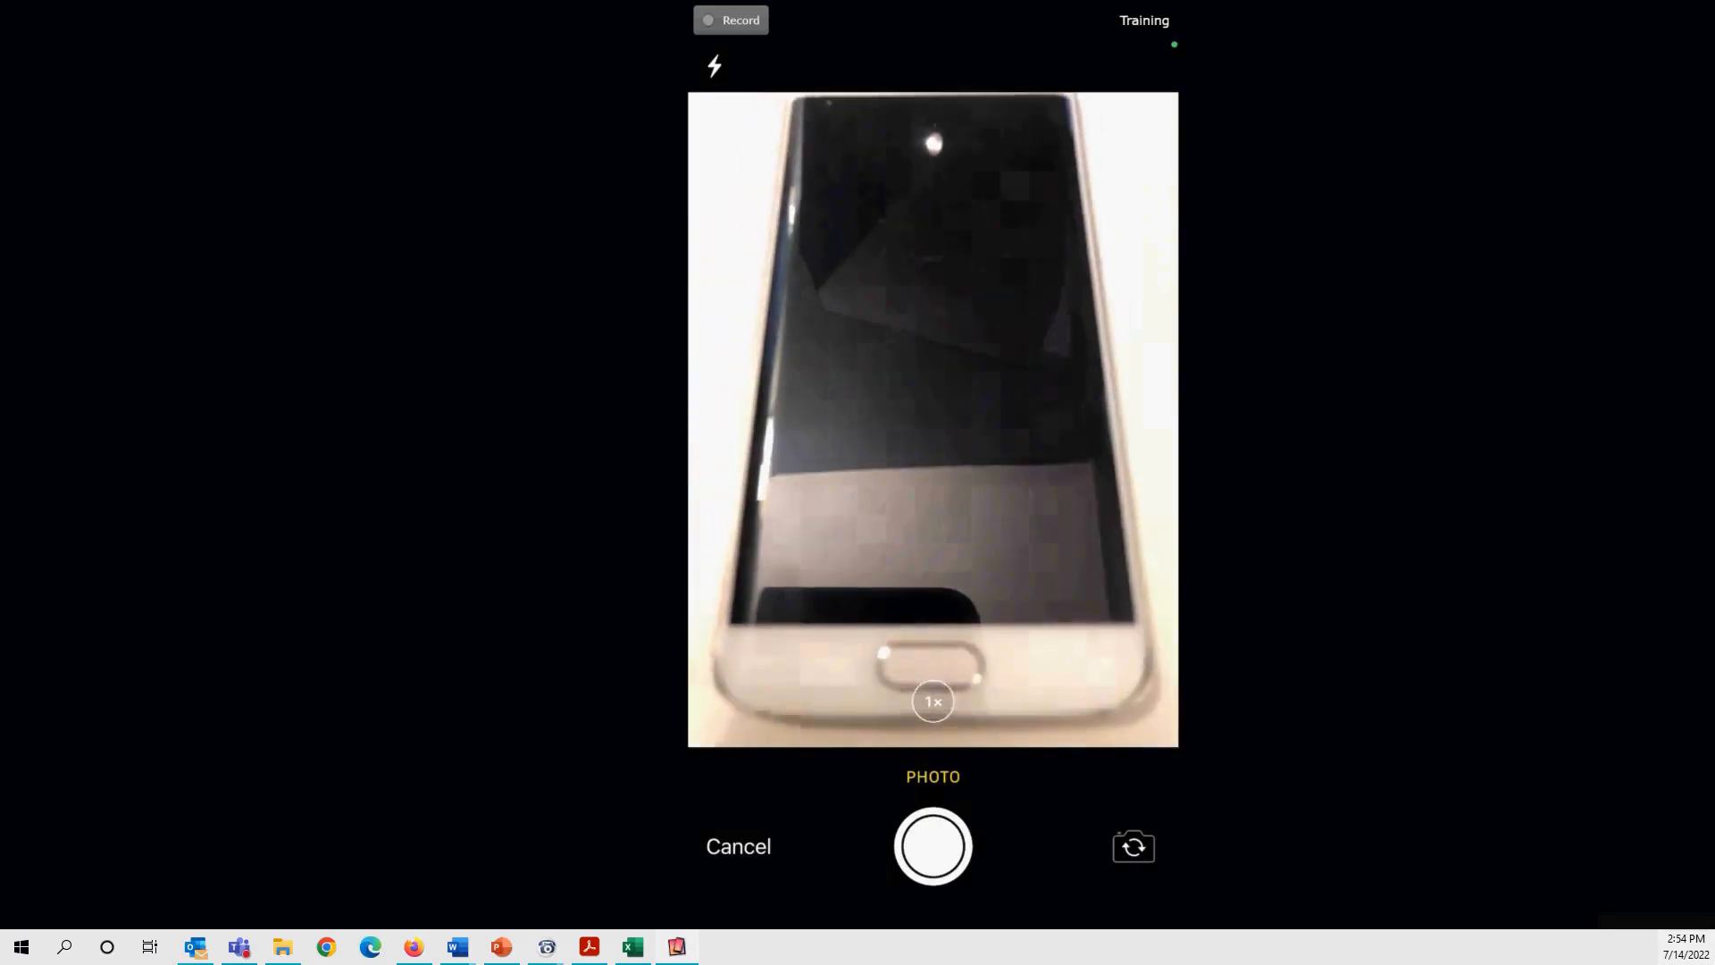
{"action": "left_click", "coordinate": [932, 846]}
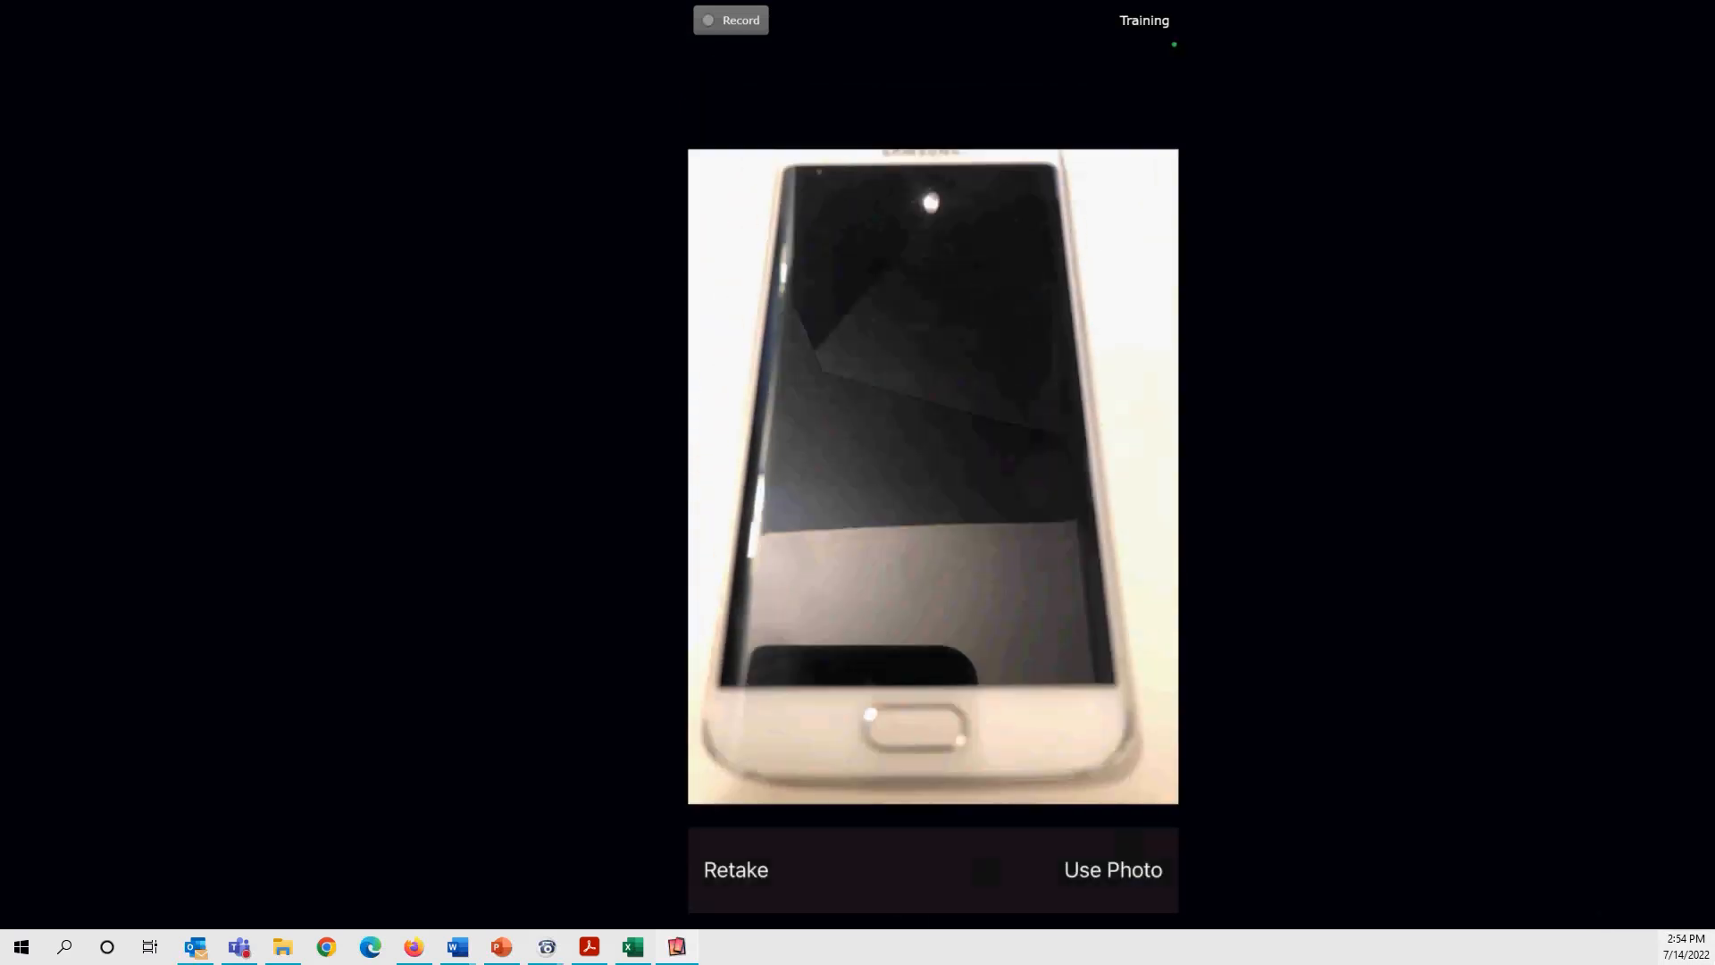
{"action": "left_click", "coordinate": [1110, 869]}
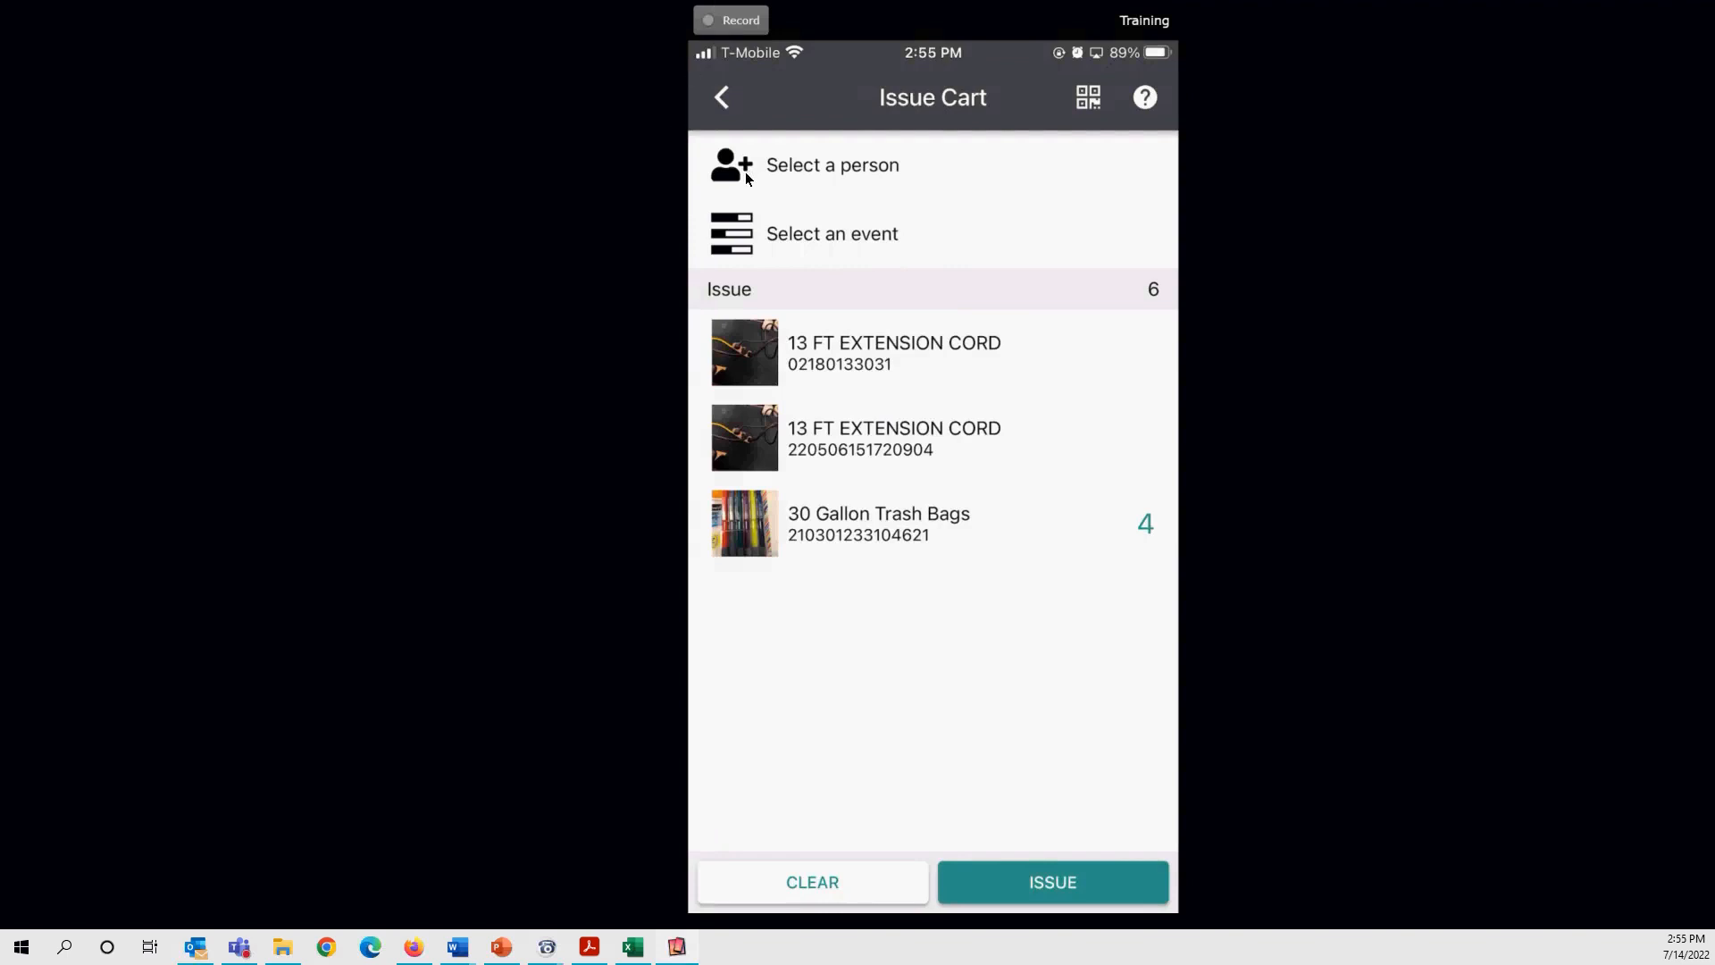
- In the issue cart, choose the Moosewood County coordinator as recipient and Operation 4th as the event
{"action": "left_click", "coordinate": [774, 176]}
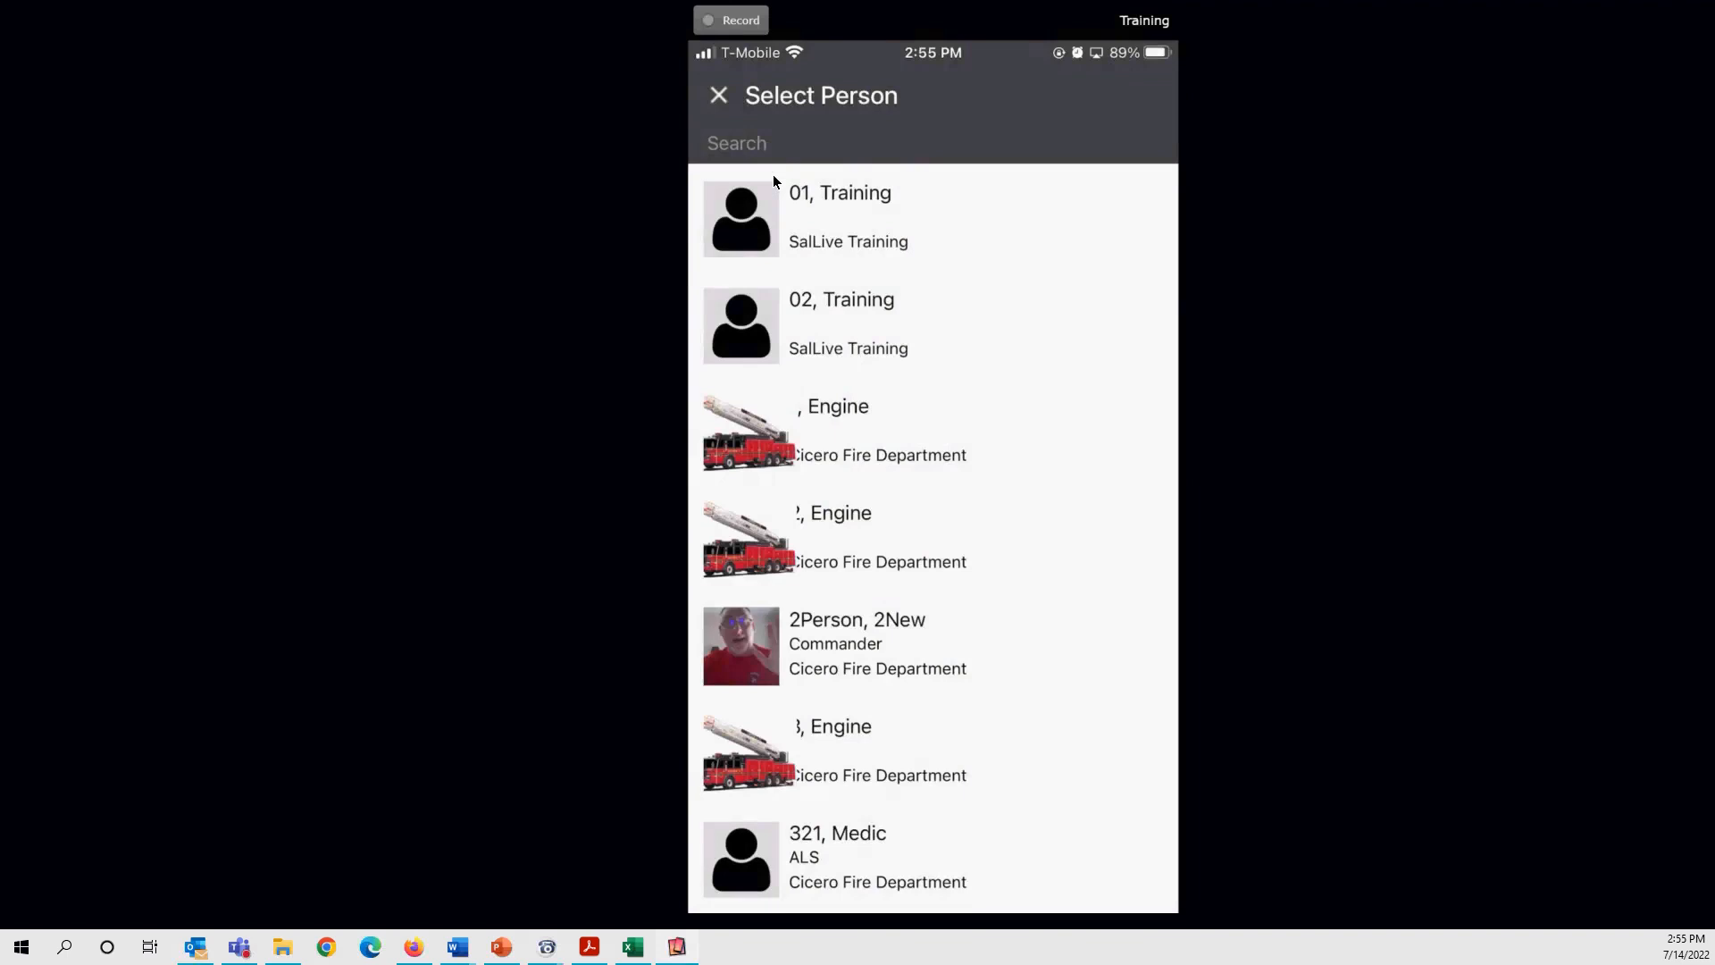
{"action": "scroll", "coordinate": [774, 179], "scroll_direction": "down", "scroll_amount": 5}
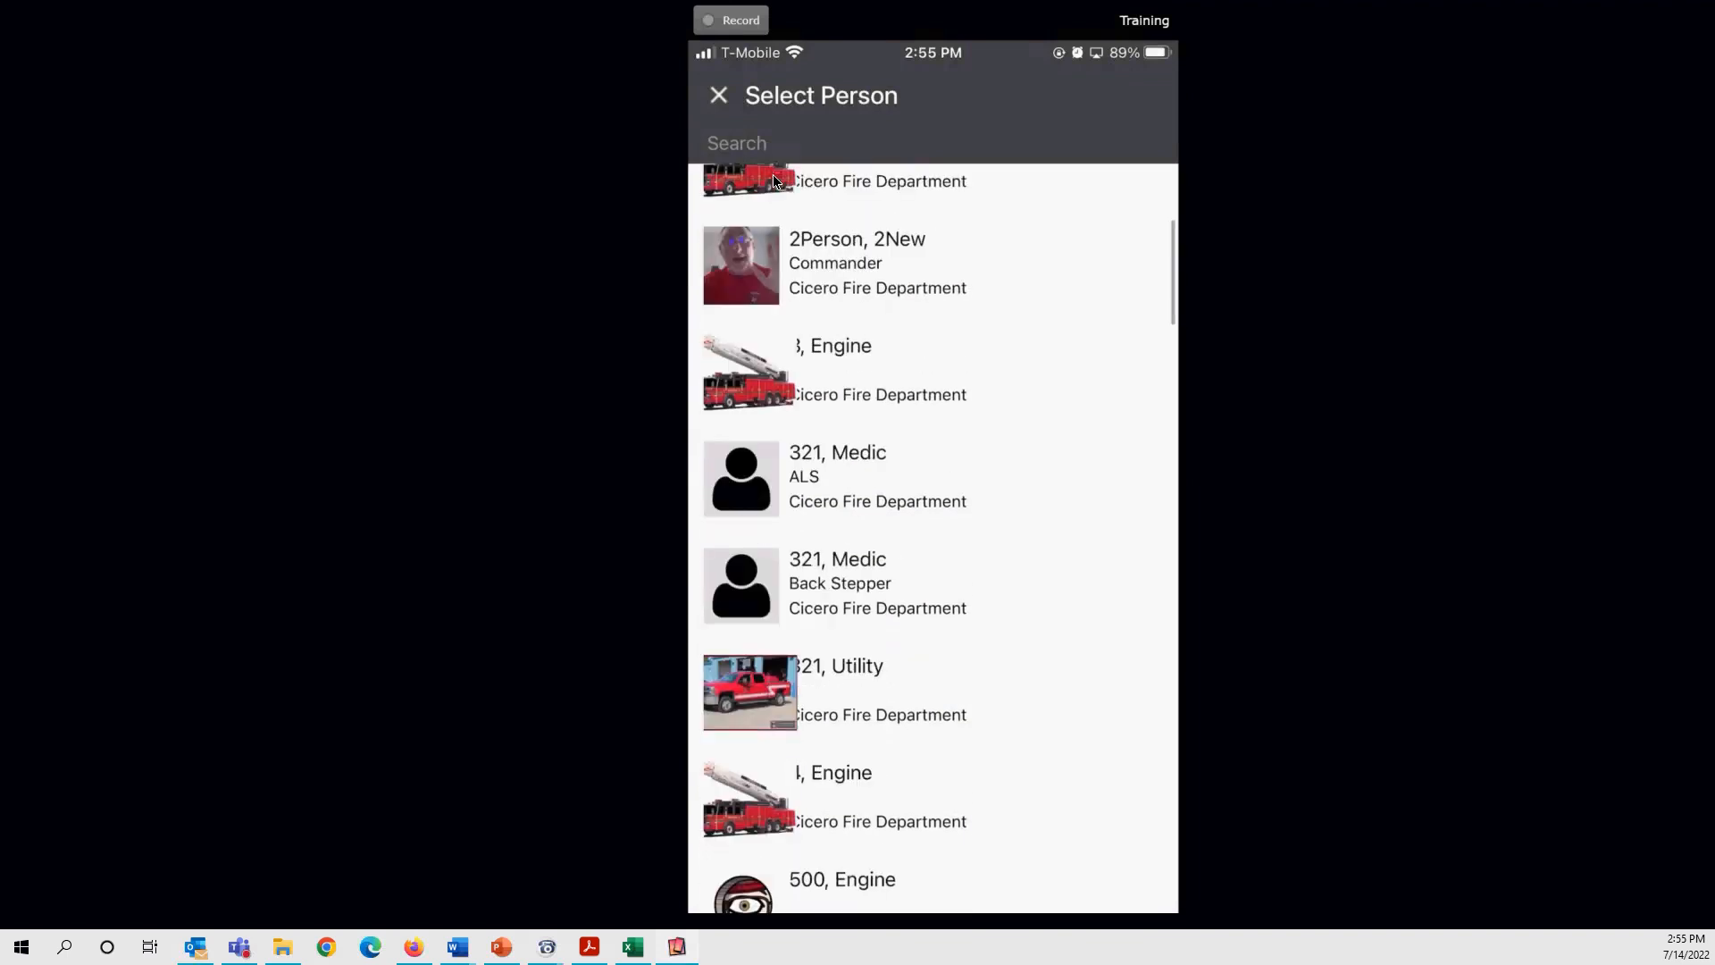
{"action": "scroll", "coordinate": [813, 863], "scroll_direction": "down", "scroll_amount": 3}
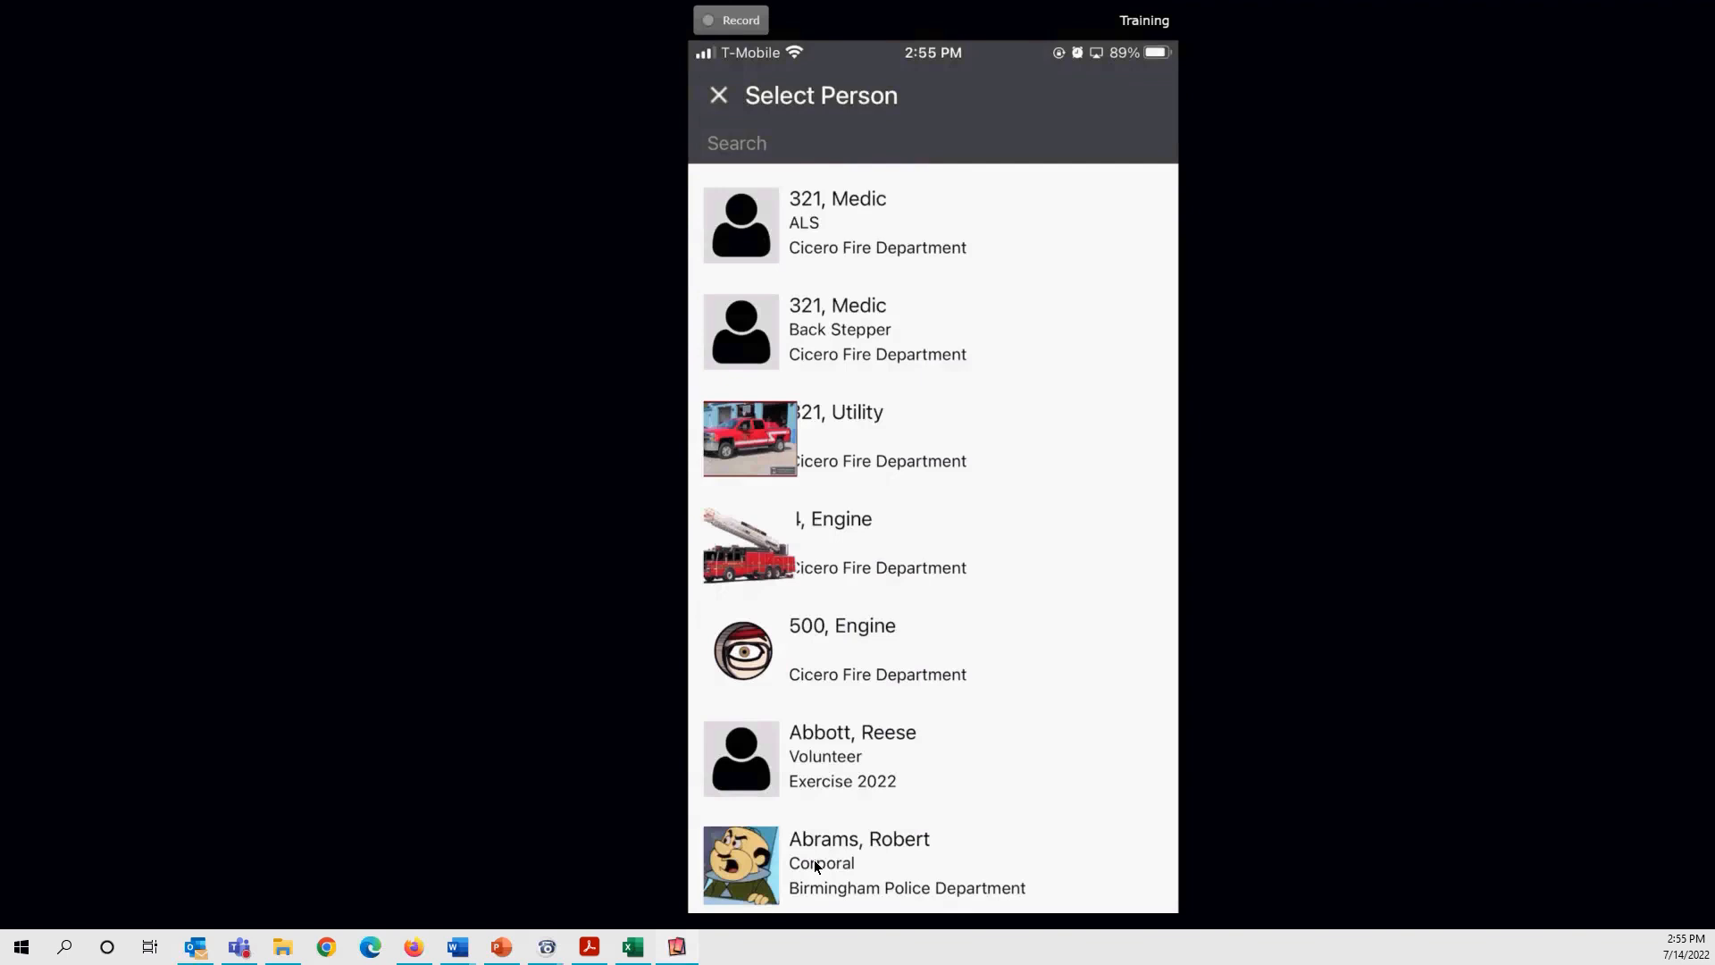
{"action": "scroll", "coordinate": [815, 864], "scroll_direction": "down", "scroll_amount": 3}
{"action": "scroll", "coordinate": [815, 863], "scroll_direction": "down", "scroll_amount": 3}
{"action": "scroll", "coordinate": [813, 863], "scroll_direction": "down", "scroll_amount": 6}
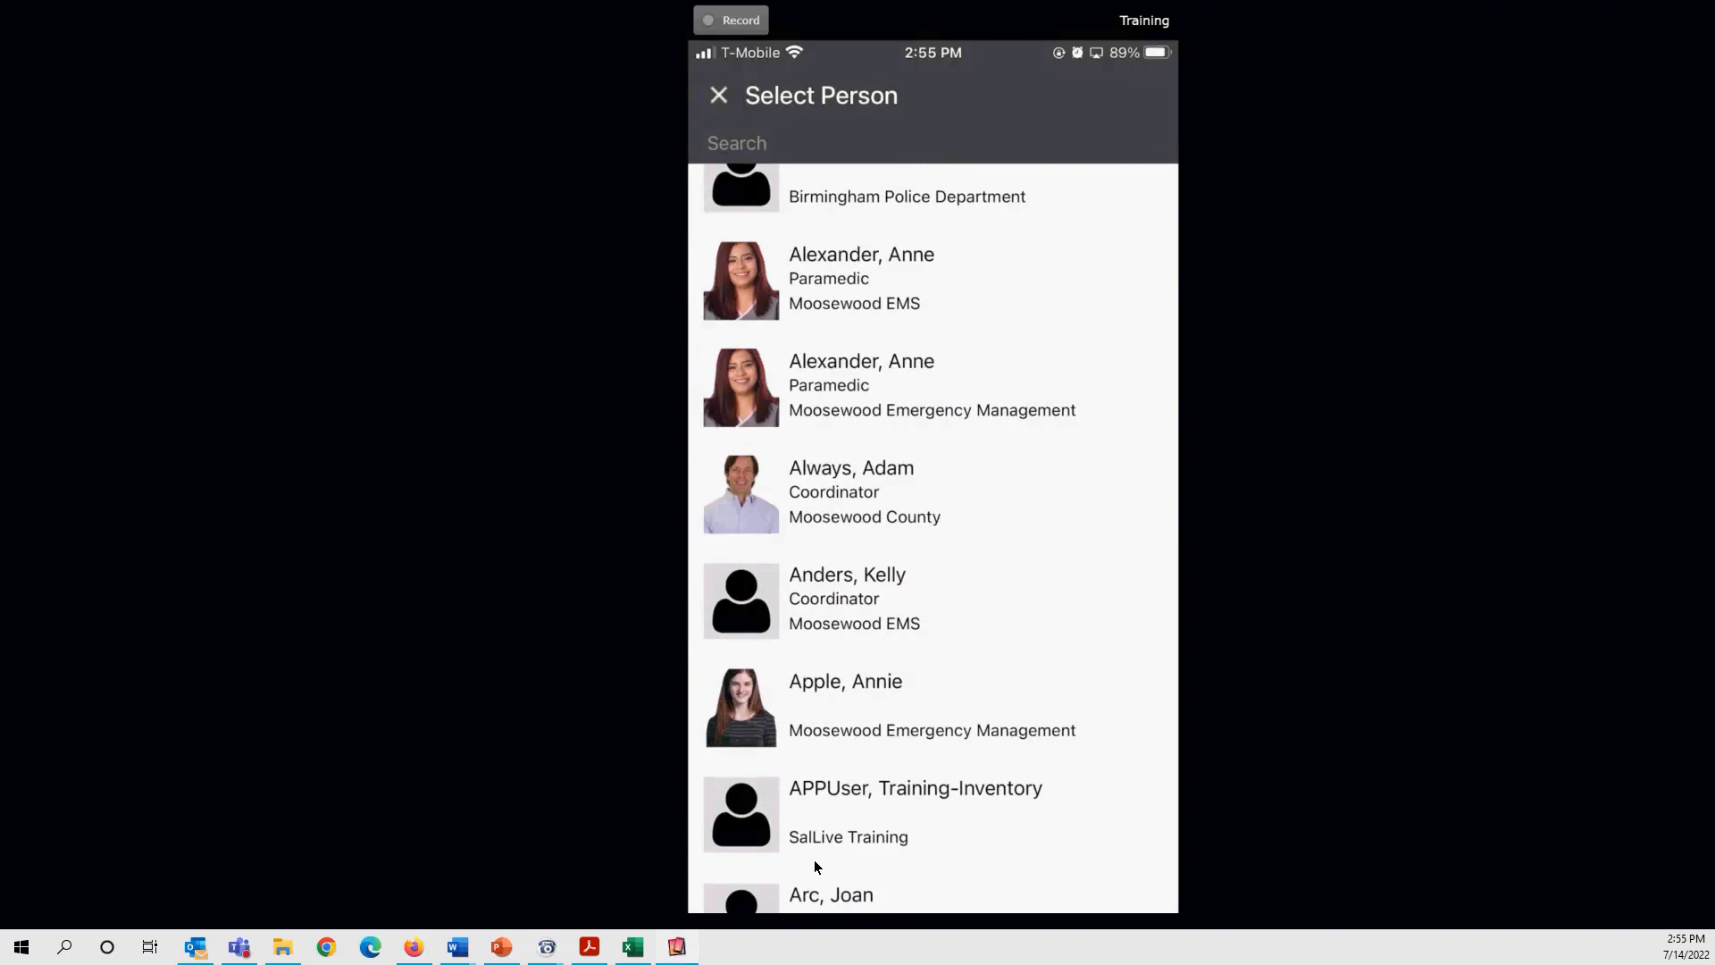
{"action": "scroll", "coordinate": [813, 859], "scroll_direction": "up", "scroll_amount": 7}
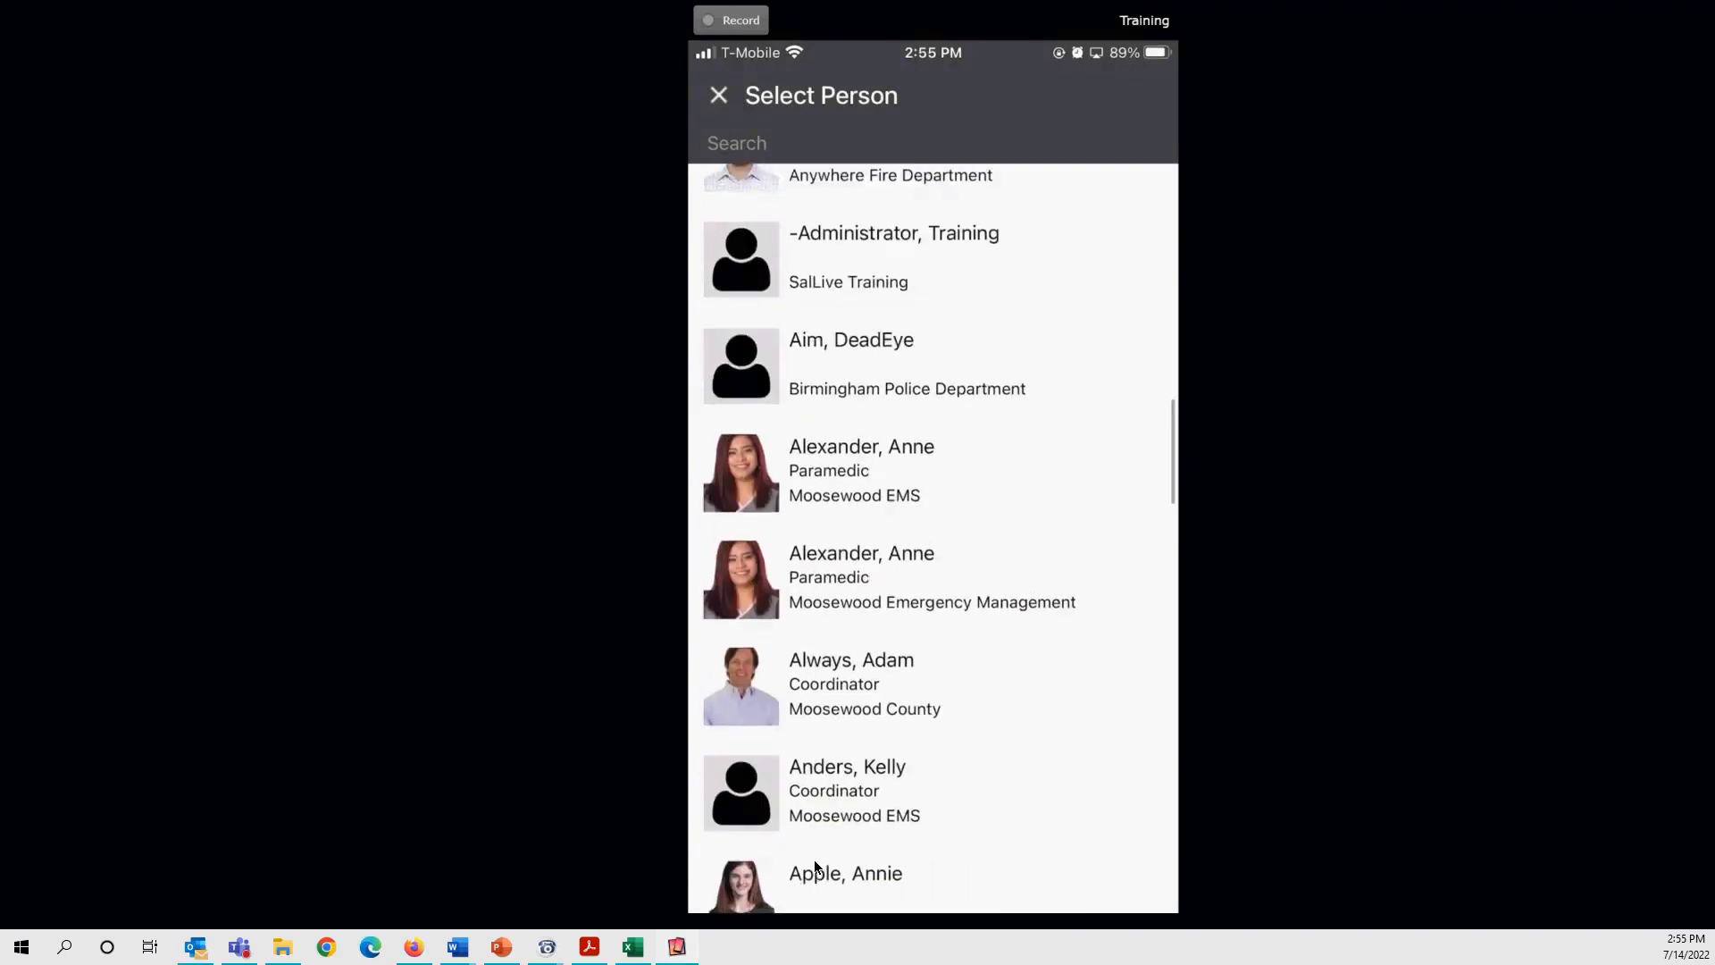
{"action": "scroll", "coordinate": [813, 859], "scroll_direction": "down", "scroll_amount": 10}
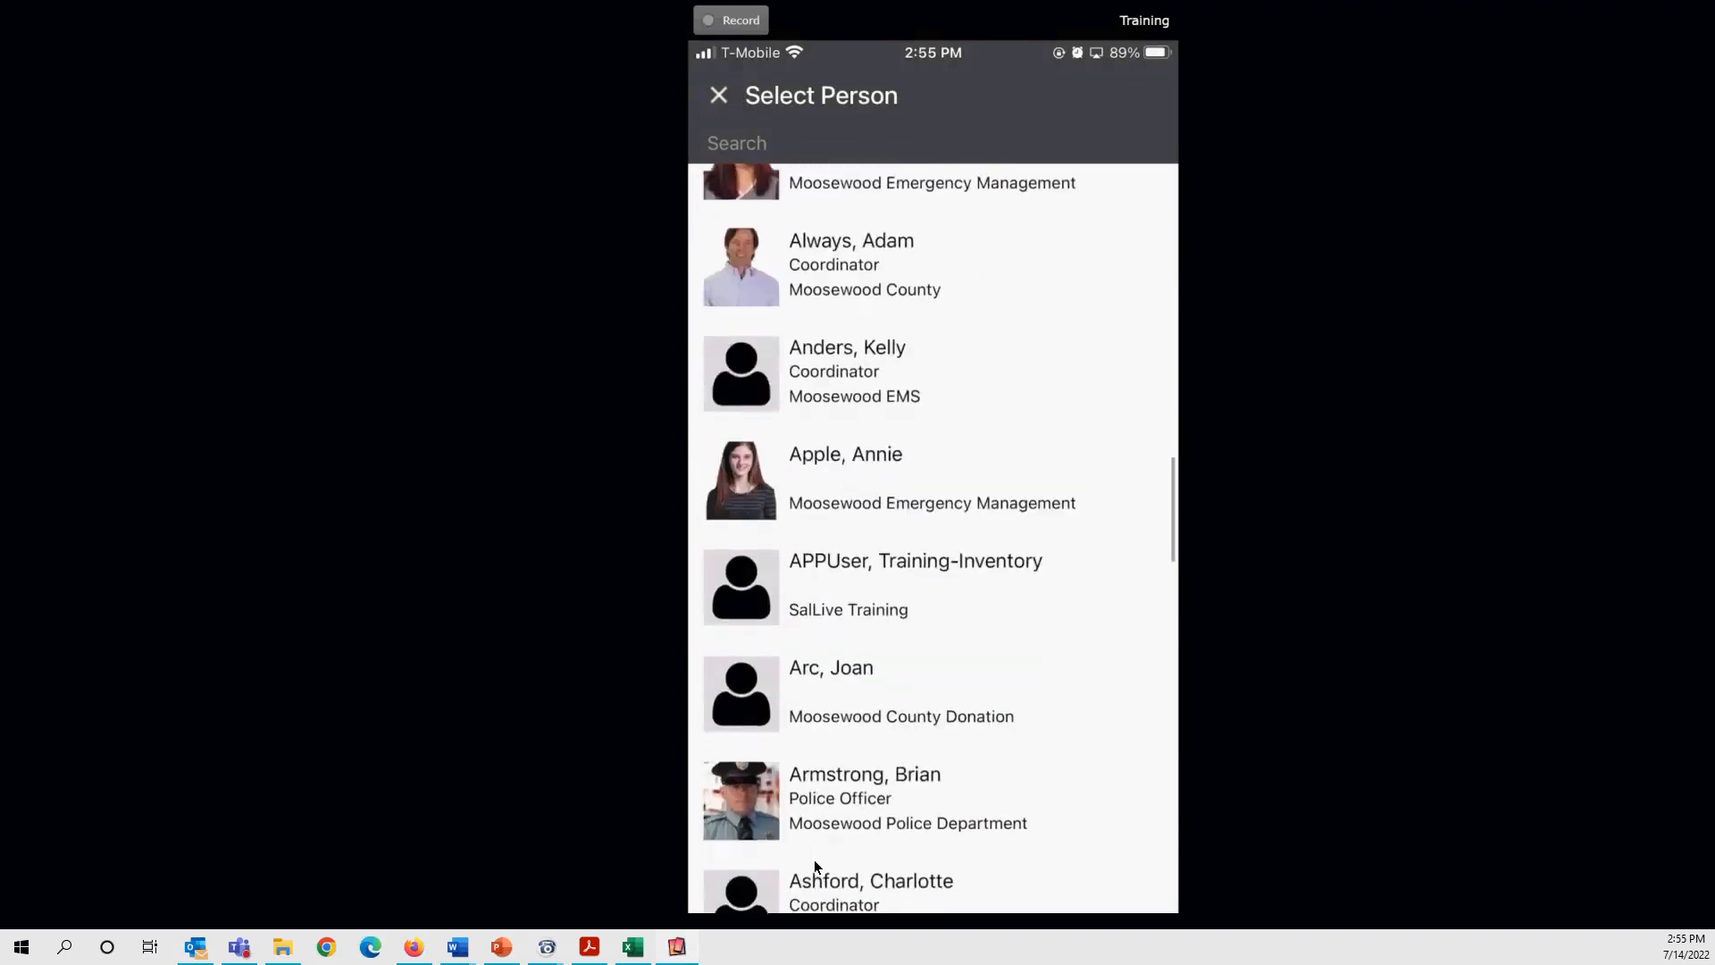
{"action": "scroll", "coordinate": [812, 859], "scroll_direction": "up", "scroll_amount": 2}
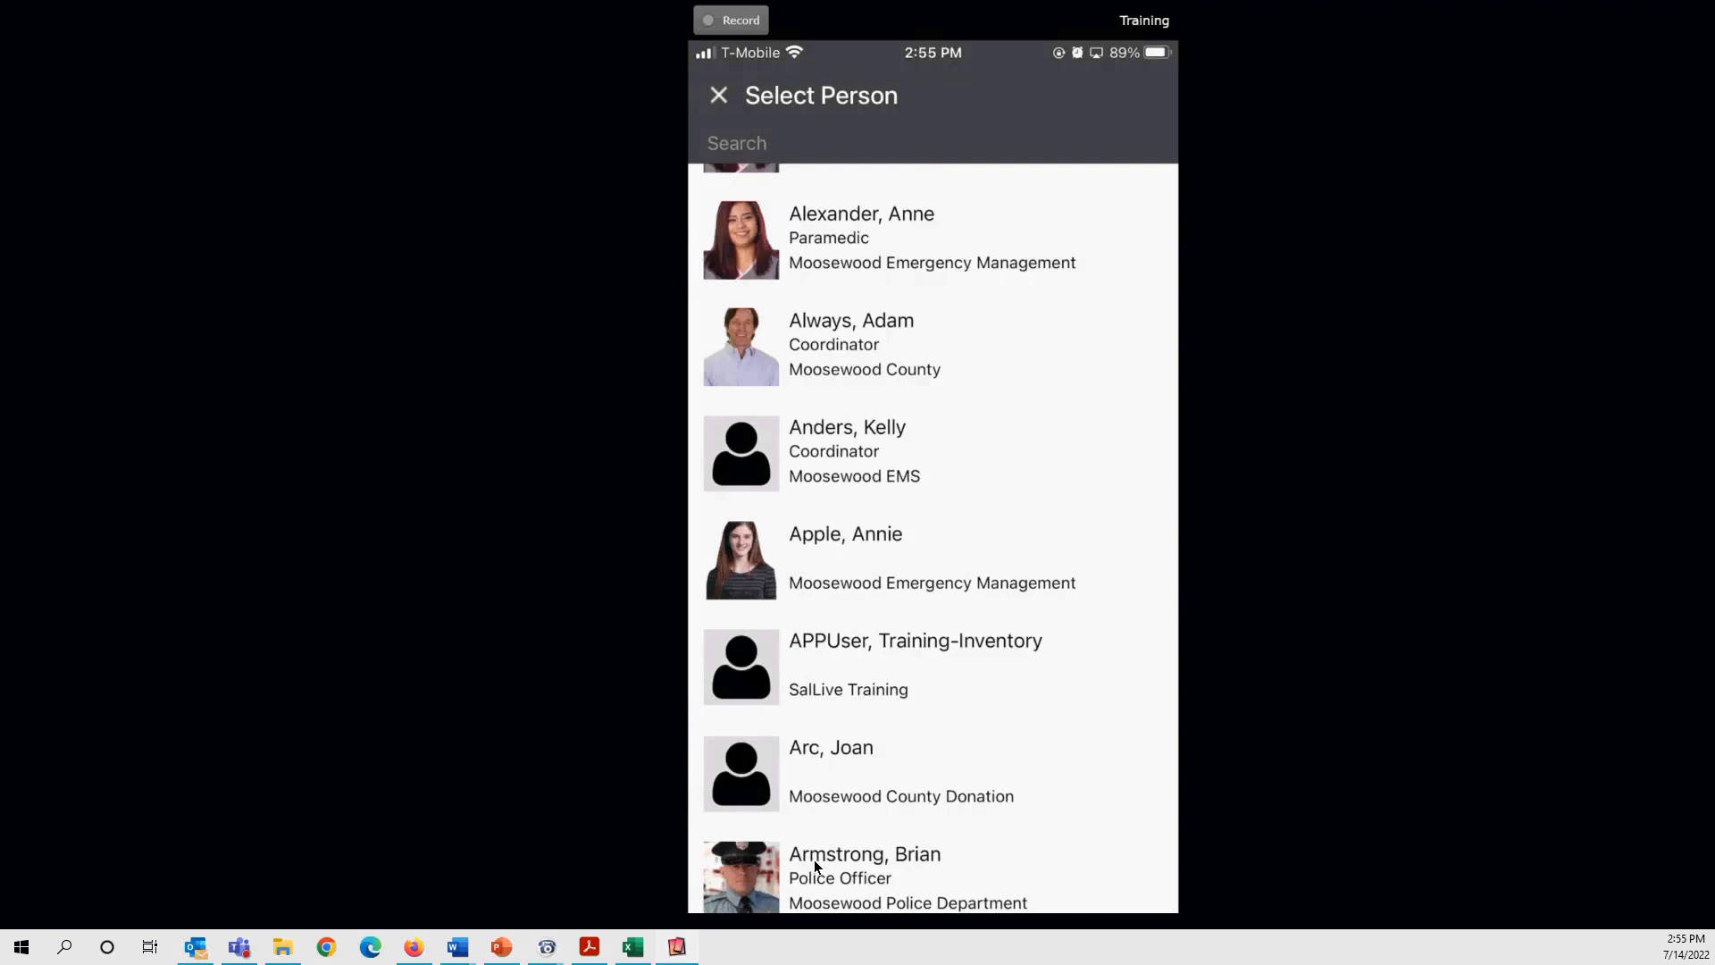
{"action": "scroll", "coordinate": [813, 860], "scroll_direction": "up", "scroll_amount": 1}
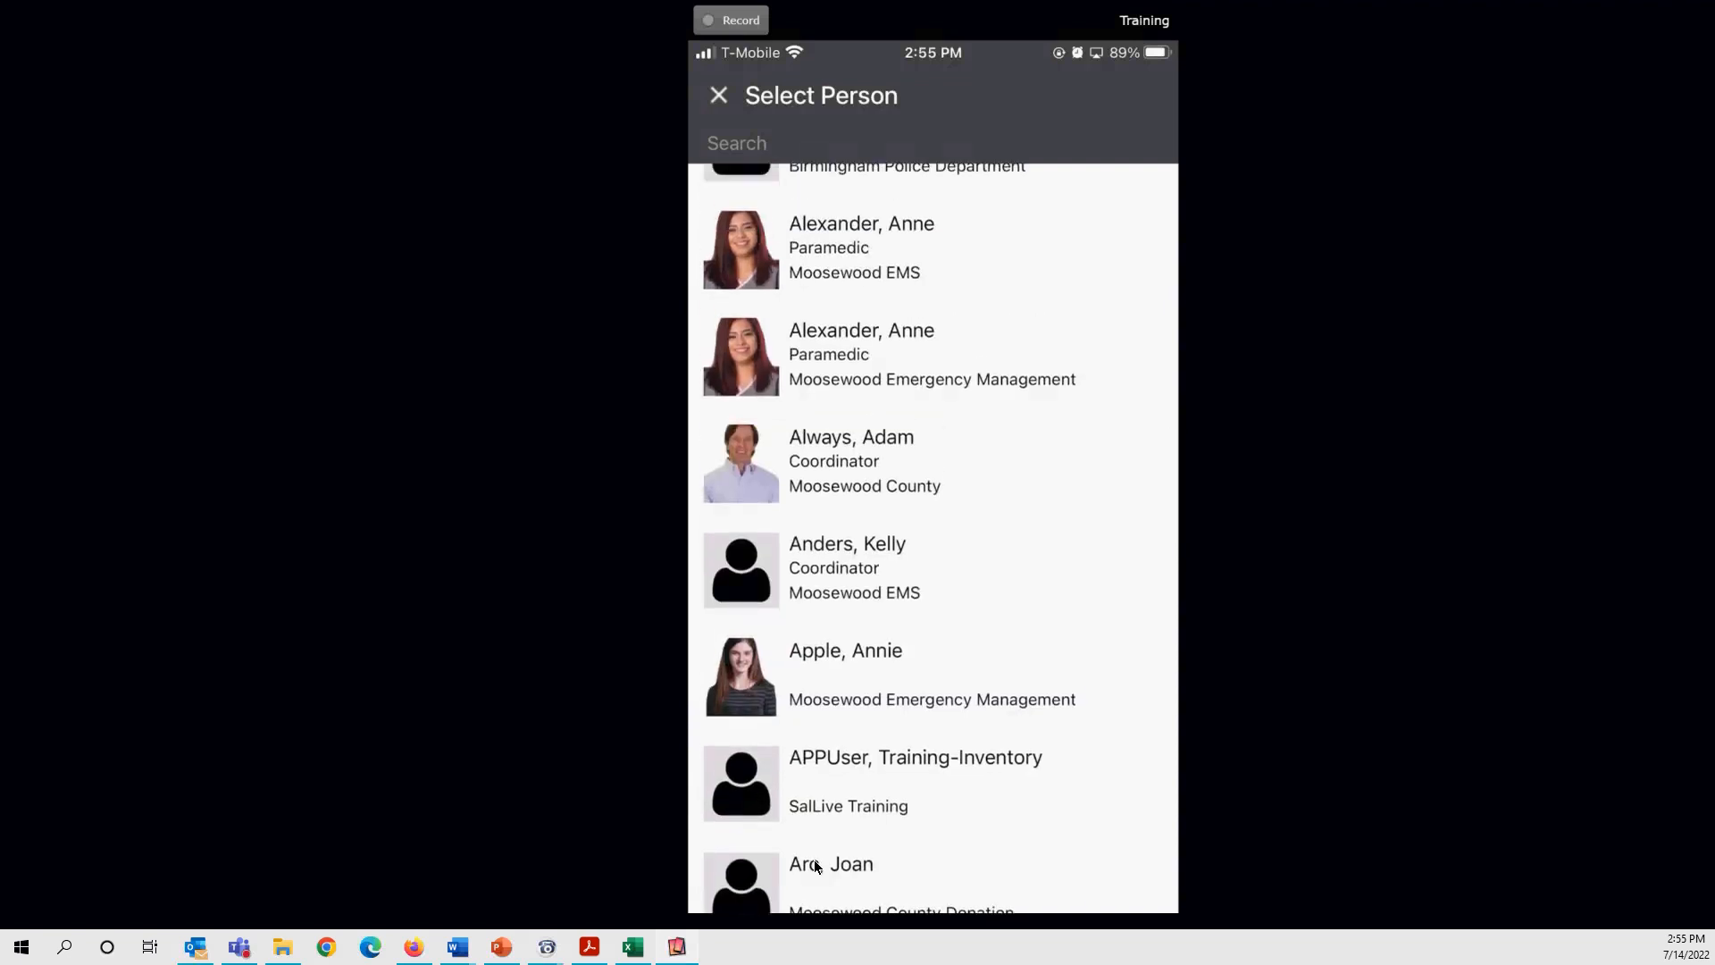
{"action": "scroll", "coordinate": [814, 865], "scroll_direction": "up", "scroll_amount": 4}
{"action": "scroll", "coordinate": [815, 866], "scroll_direction": "down", "scroll_amount": 7}
{"action": "scroll", "coordinate": [815, 866], "scroll_direction": "down", "scroll_amount": 4}
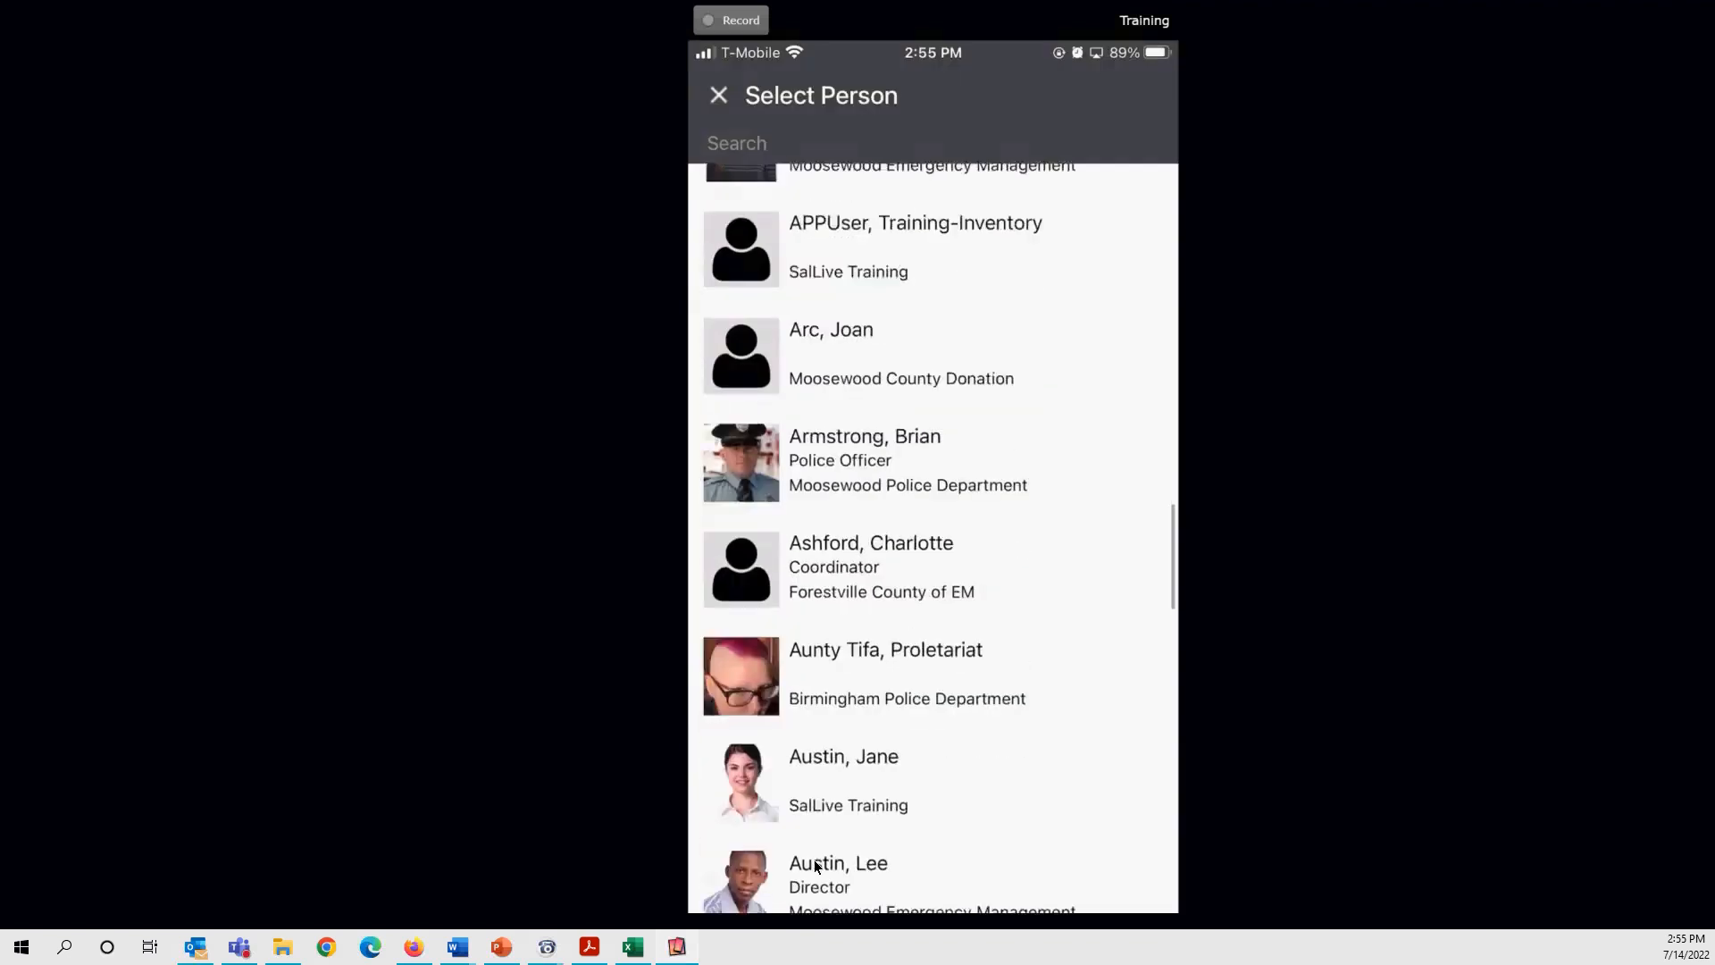
{"action": "scroll", "coordinate": [813, 859], "scroll_direction": "up", "scroll_amount": 7}
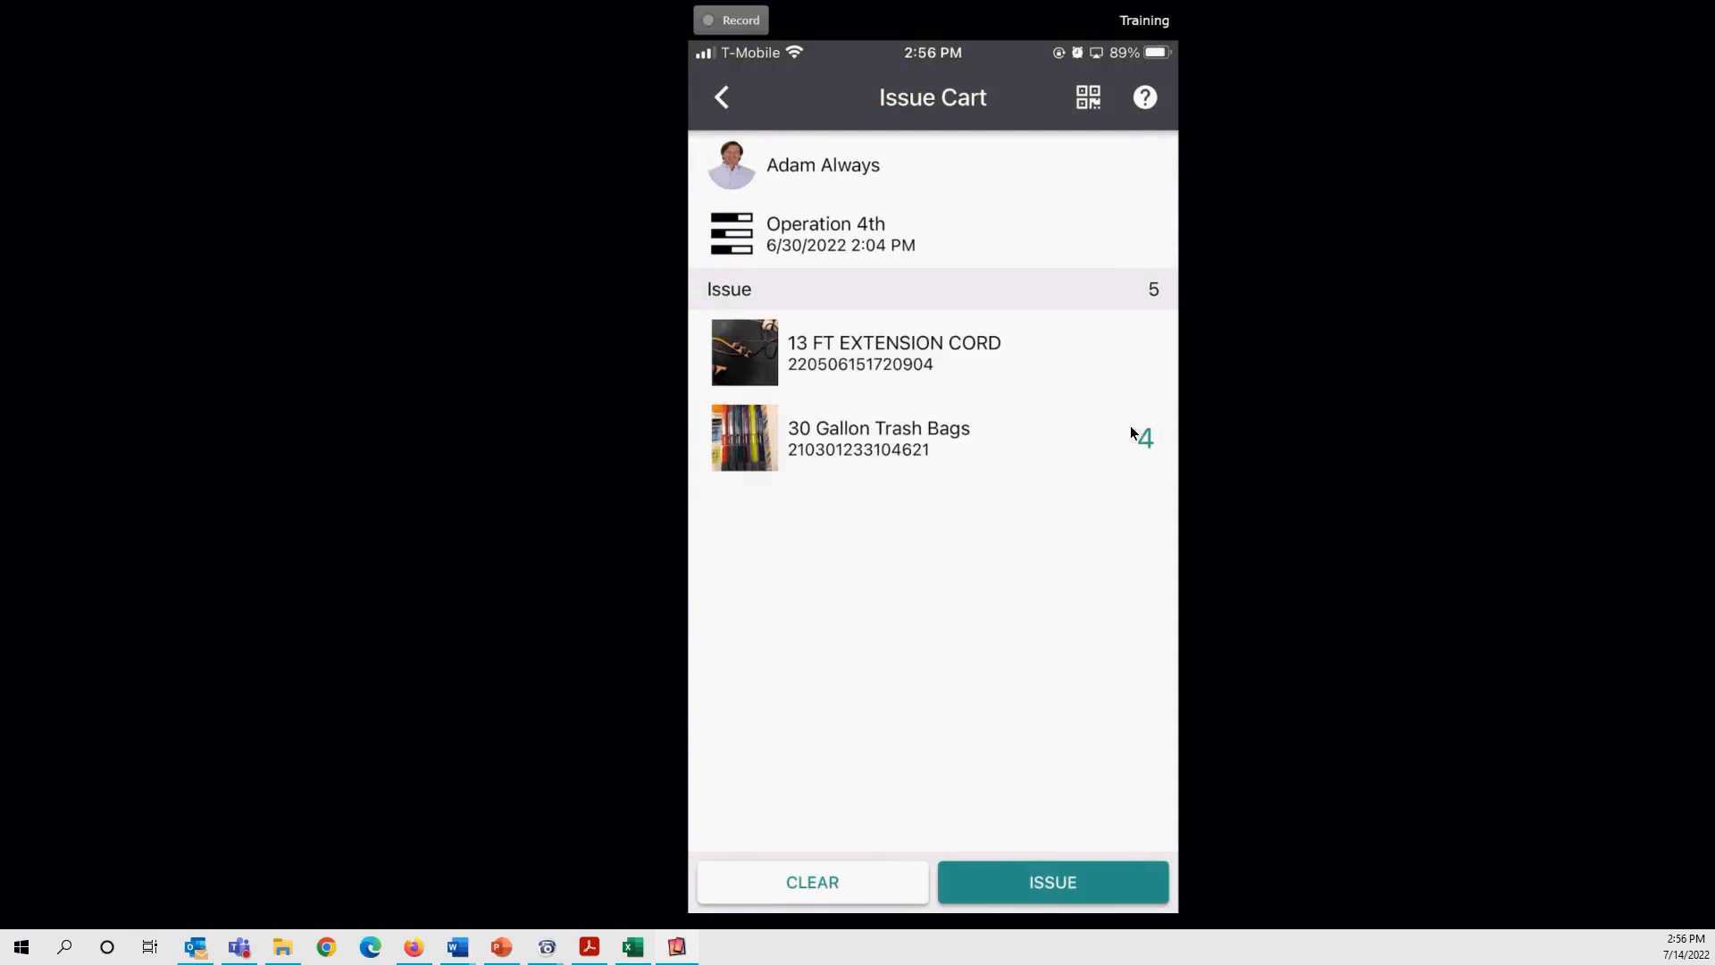
{"action": "left_click", "coordinate": [1156, 439]}
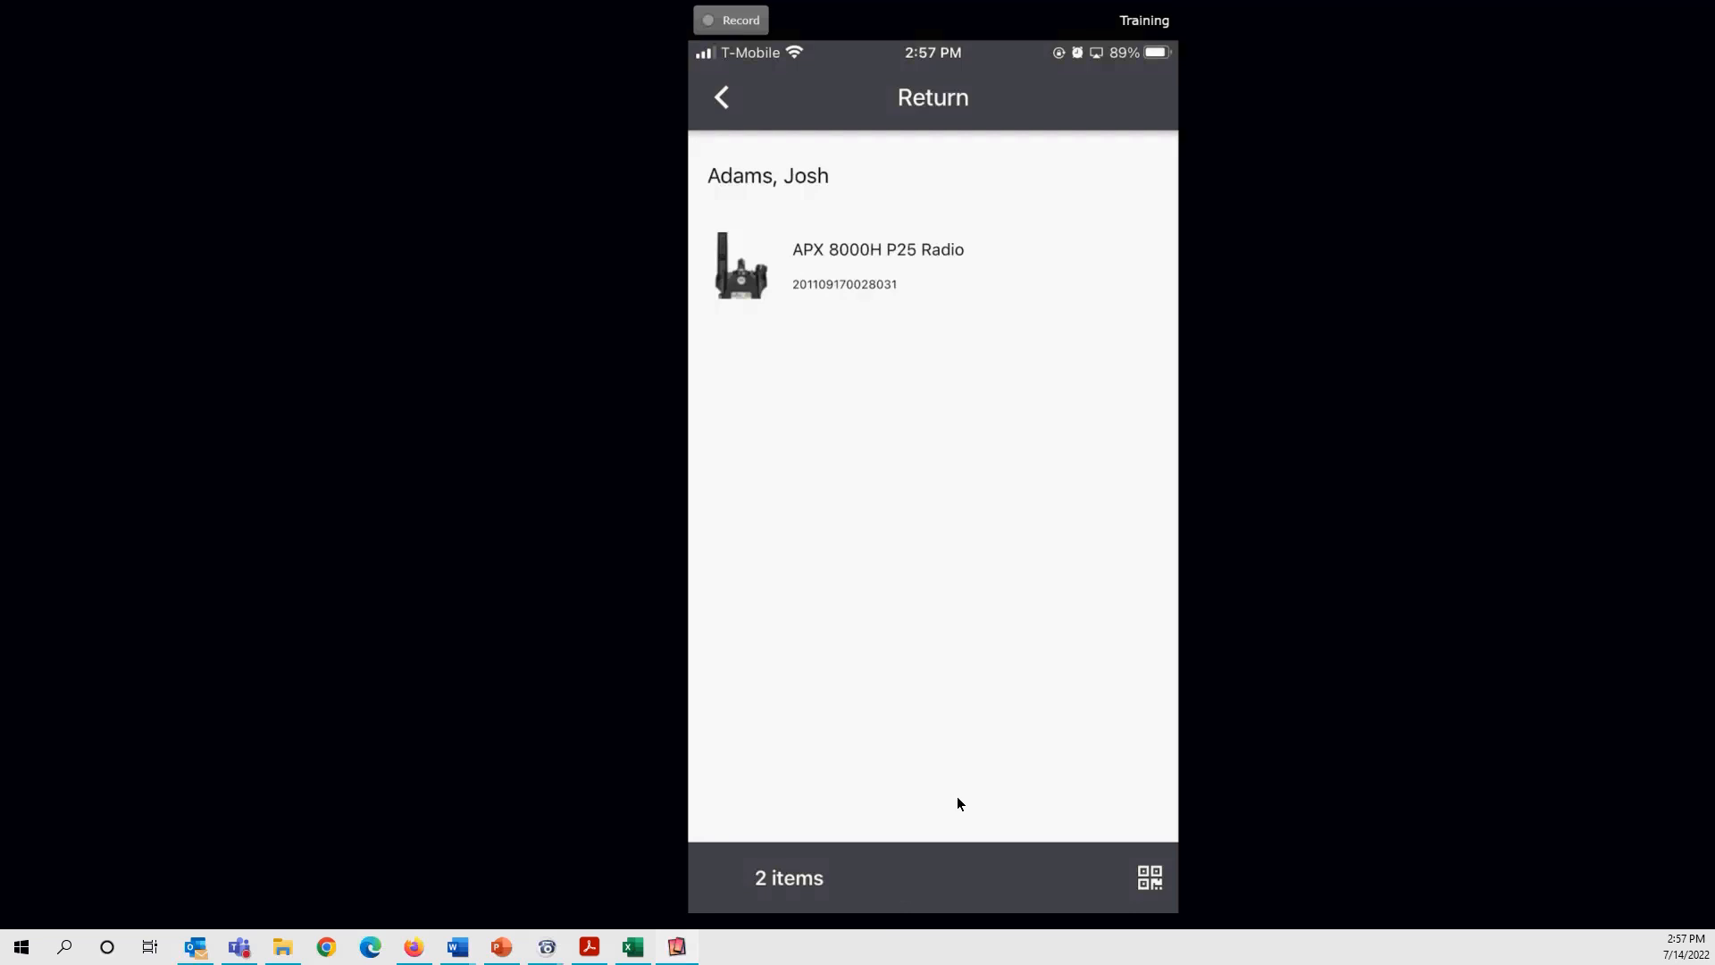
- Open the two-item return cart and enter 1 as the changed quantity to return
{"action": "mouse_move", "coordinate": [681, 949]}
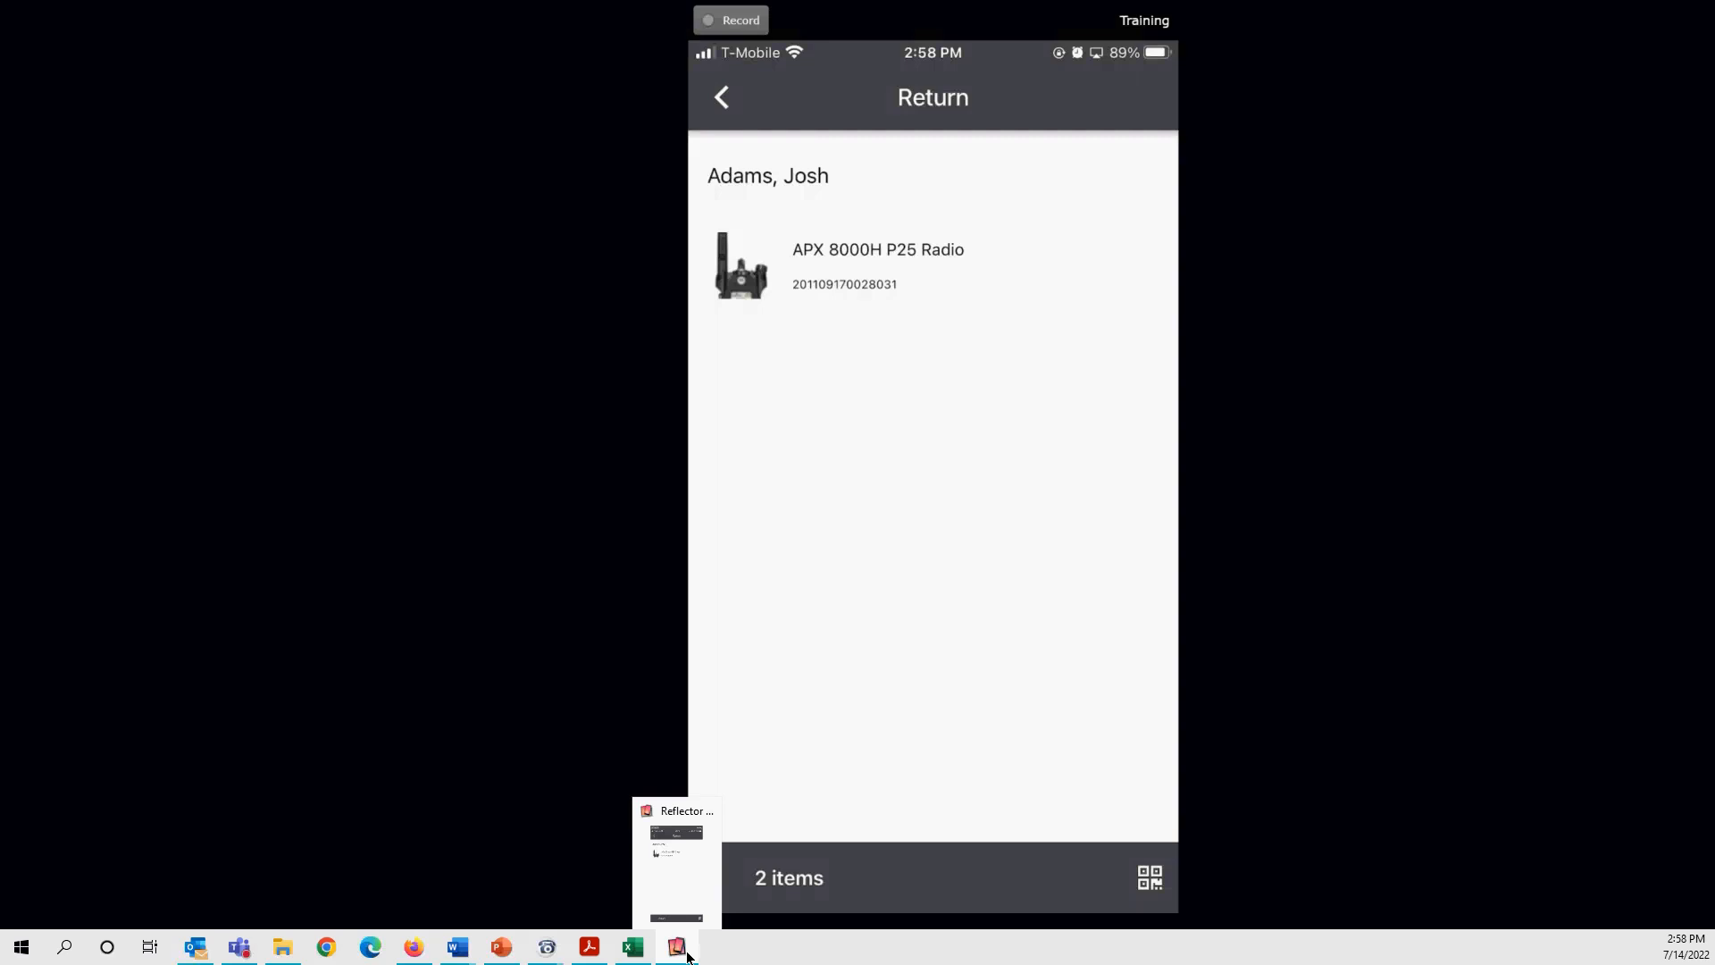
{"action": "left_click", "coordinate": [902, 888]}
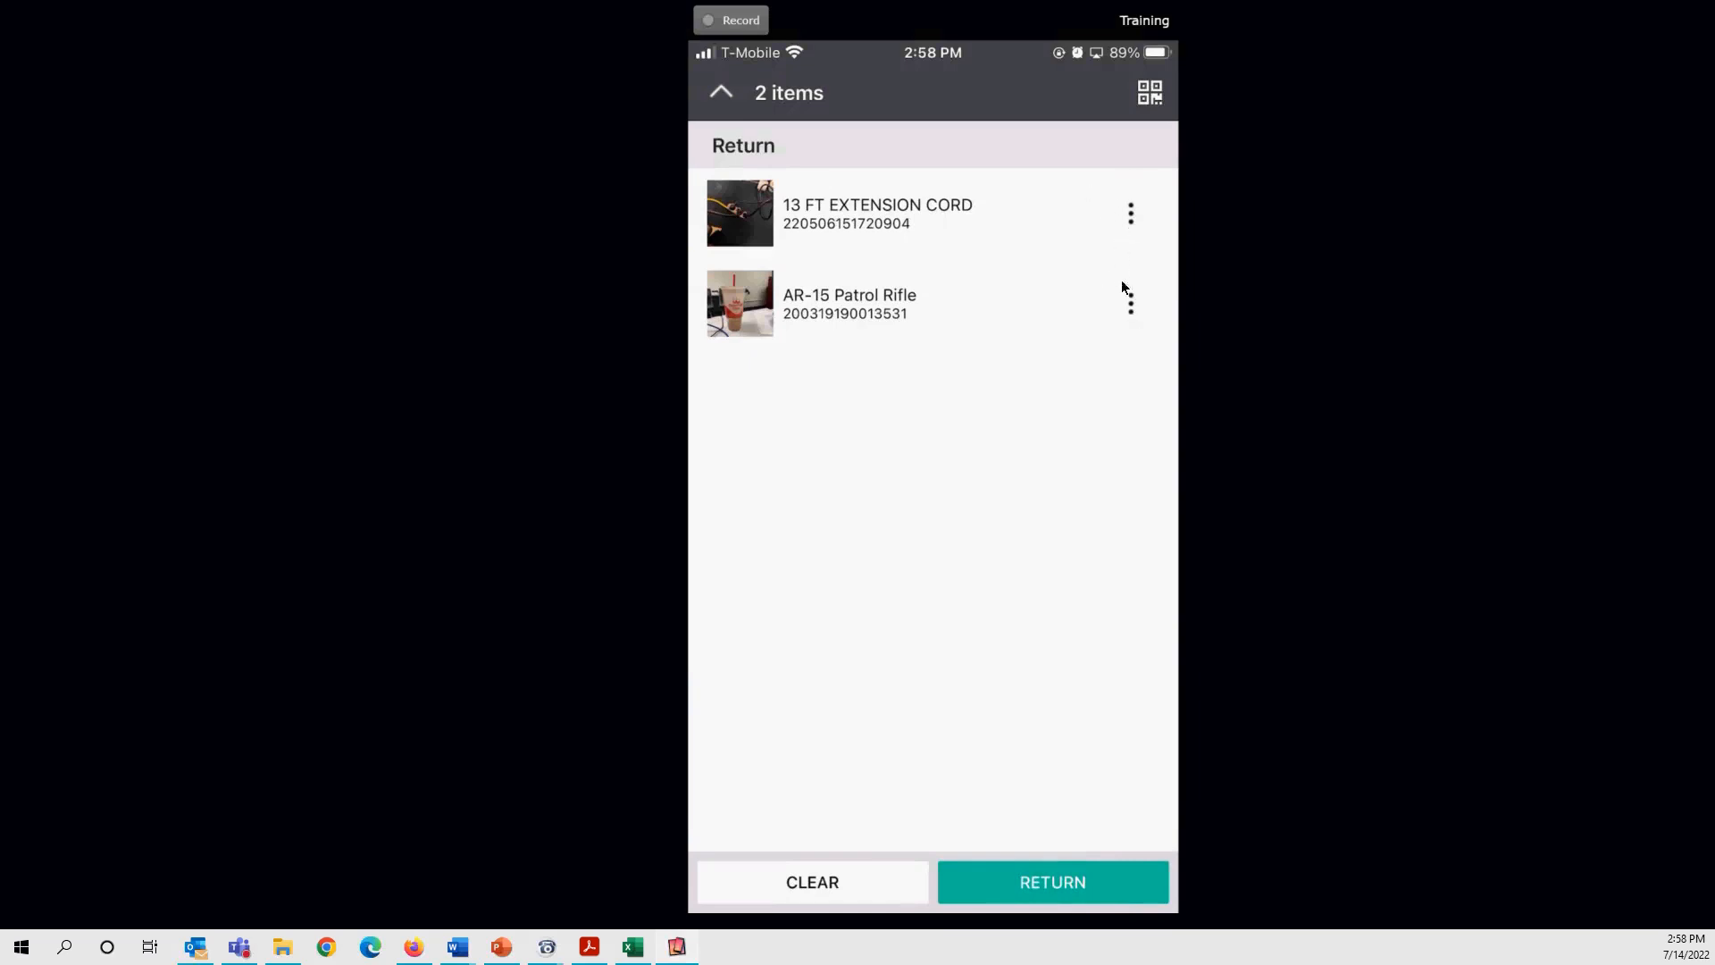
{"action": "left_click", "coordinate": [1125, 234]}
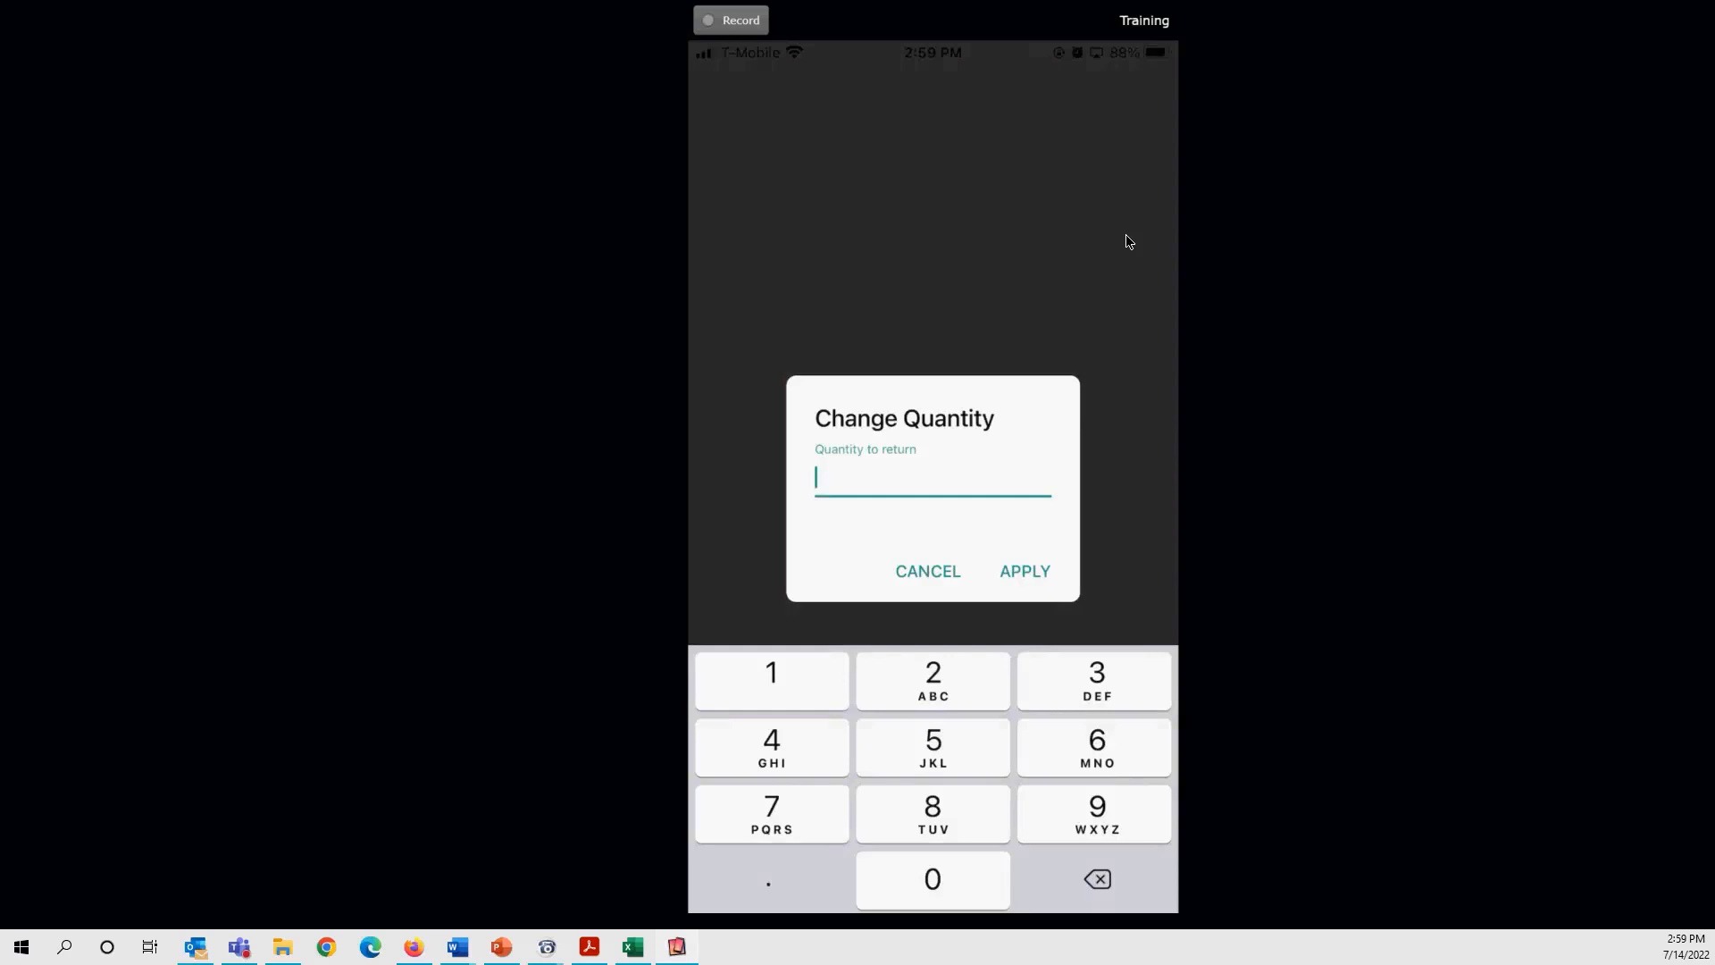
{"action": "type", "text": "1"}
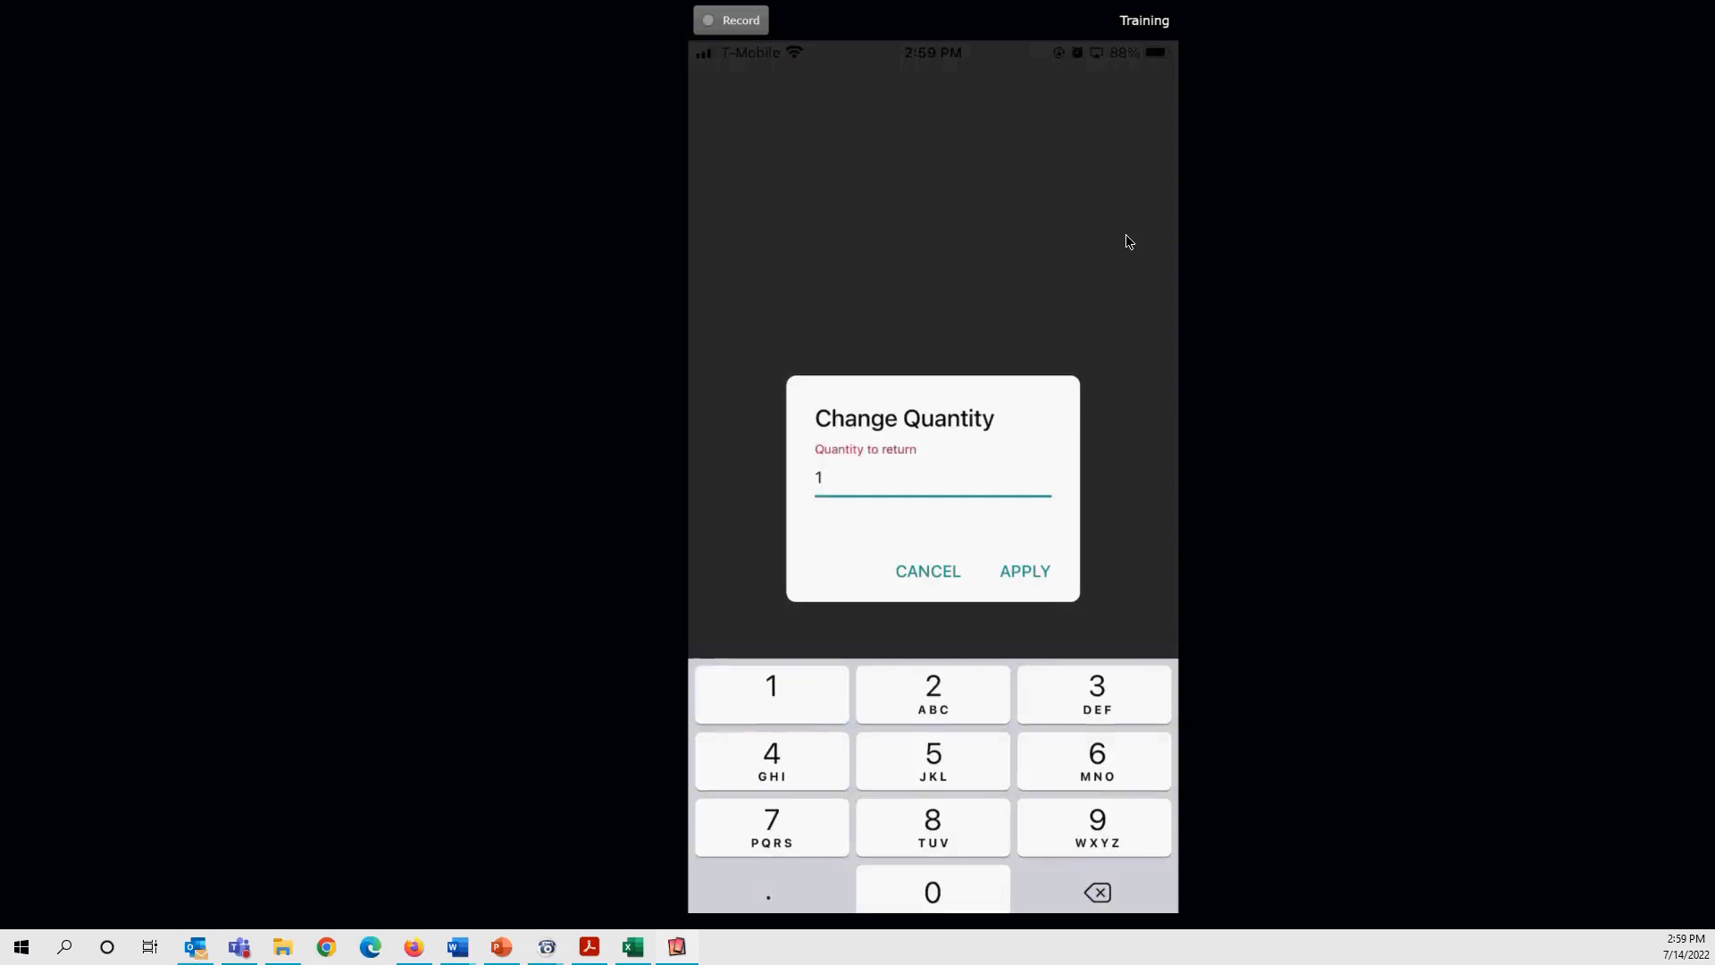
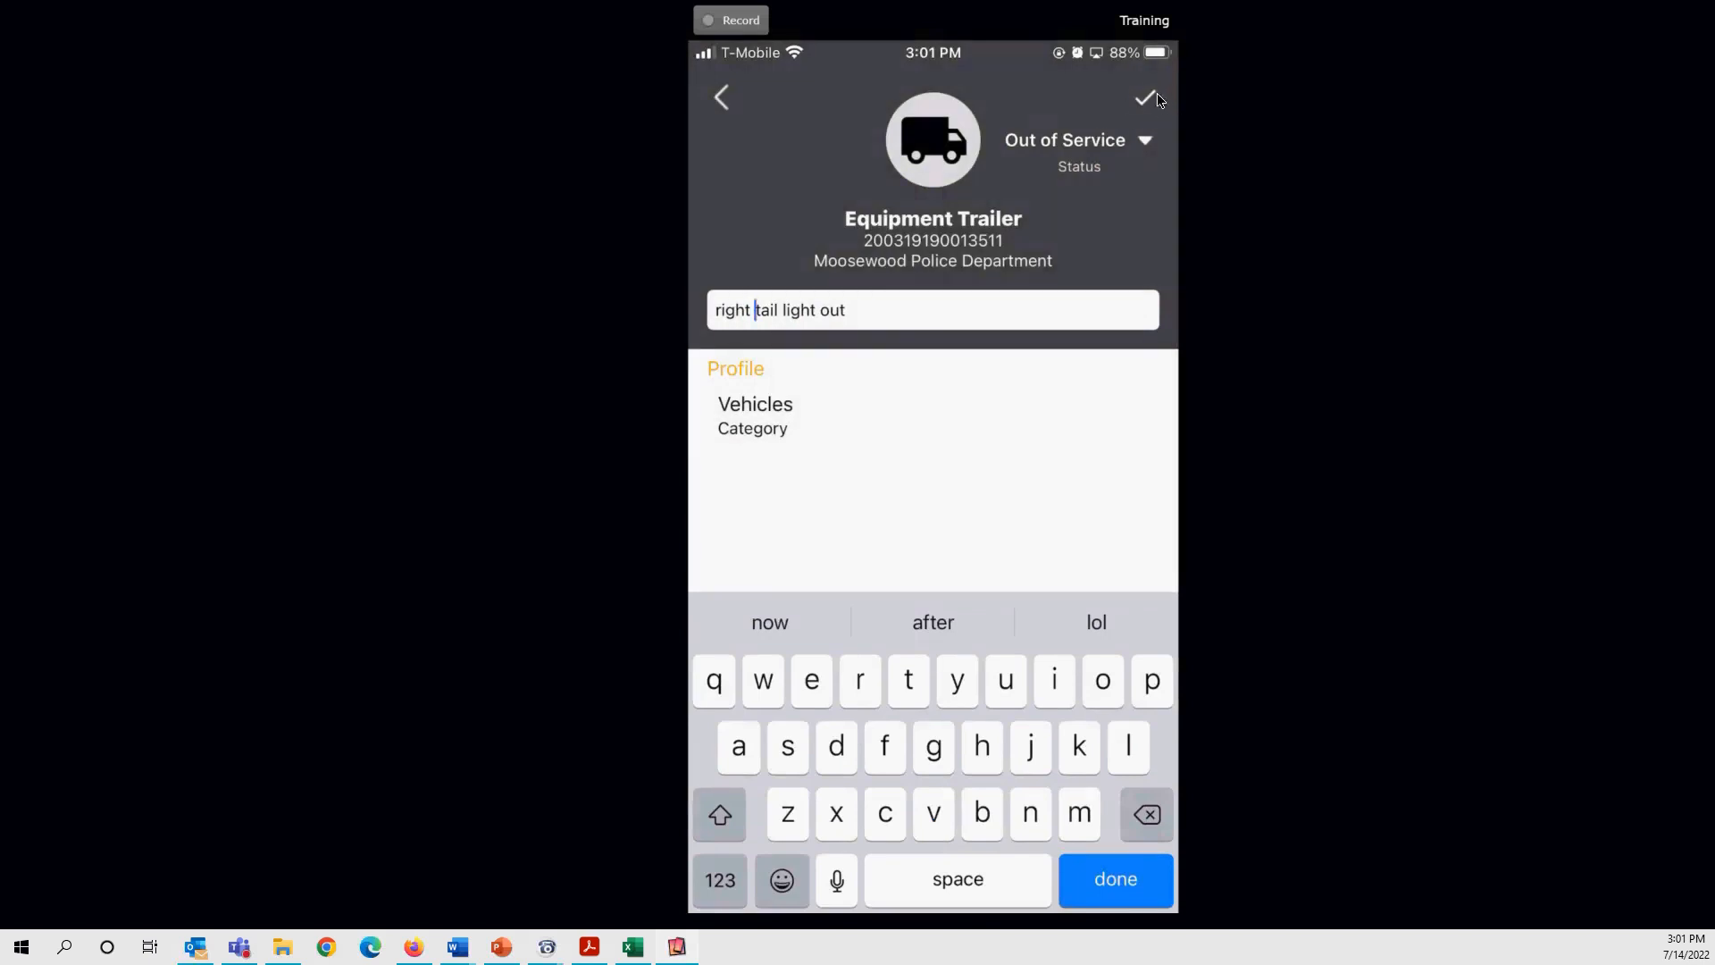
- Set the 6V Battery's inventory quantity to 100 and add the comment "received shipment"
{"action": "left_click", "coordinate": [933, 148]}
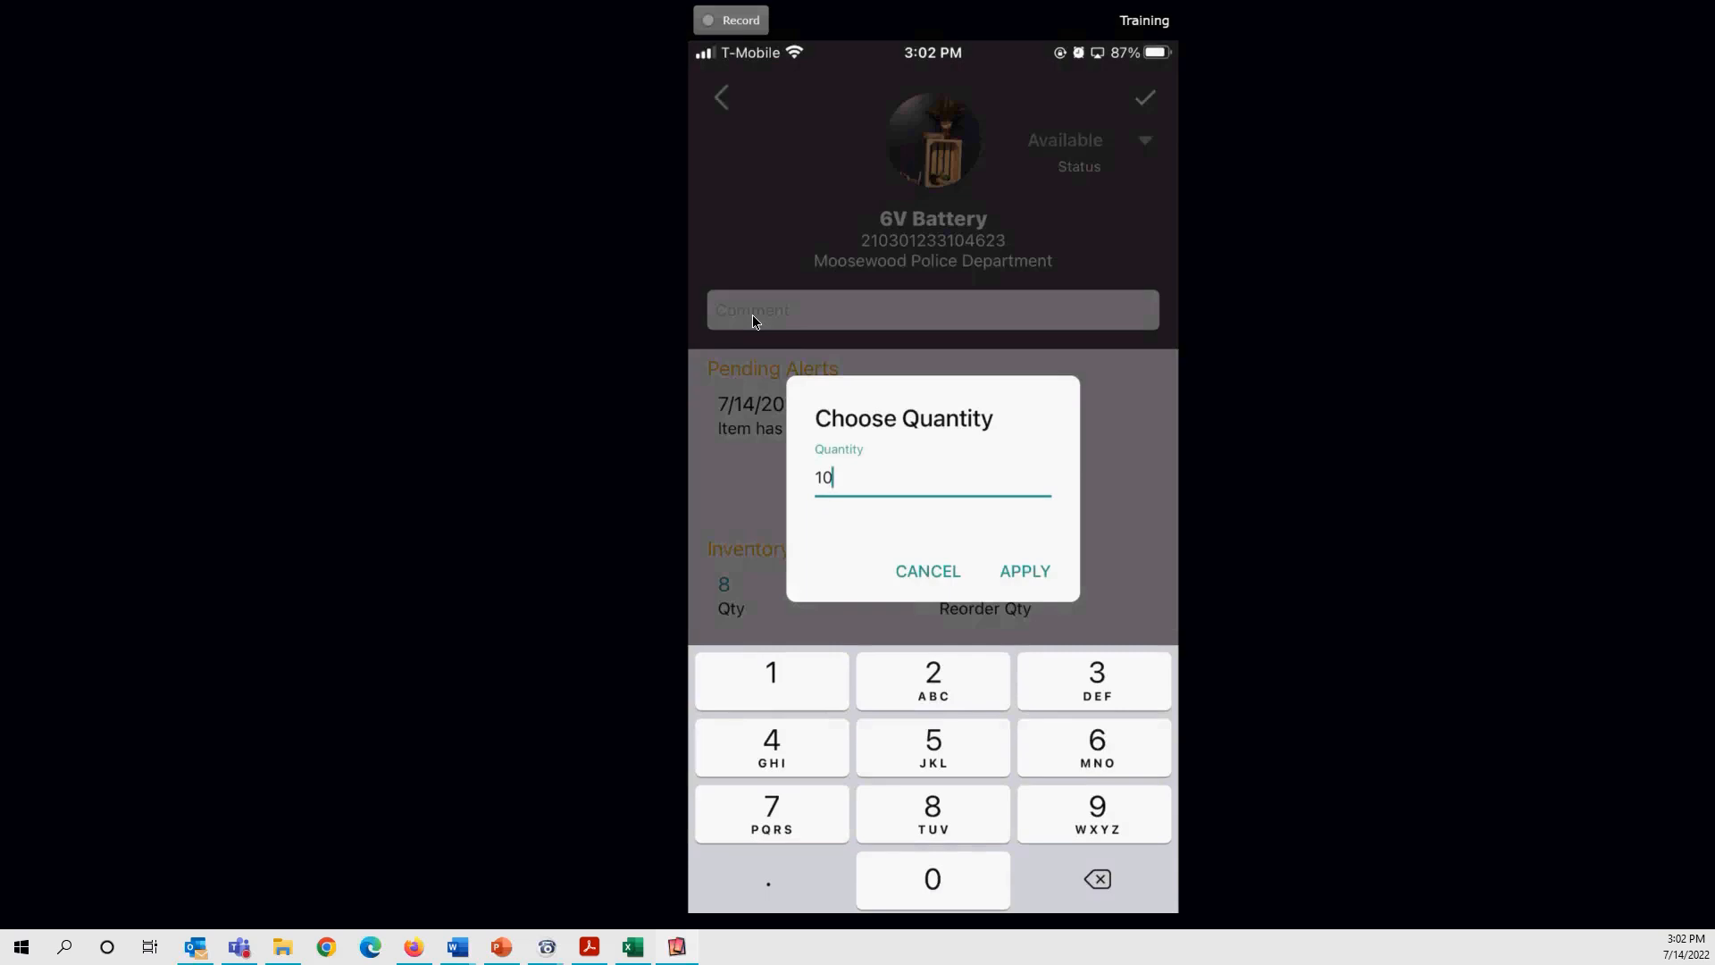
{"action": "key", "text": "BackSpace"}
{"action": "key", "text": "BackSpace"}
{"action": "type", "text": "100"}
{"action": "key", "text": "Return"}
{"action": "left_click", "coordinate": [753, 313]}
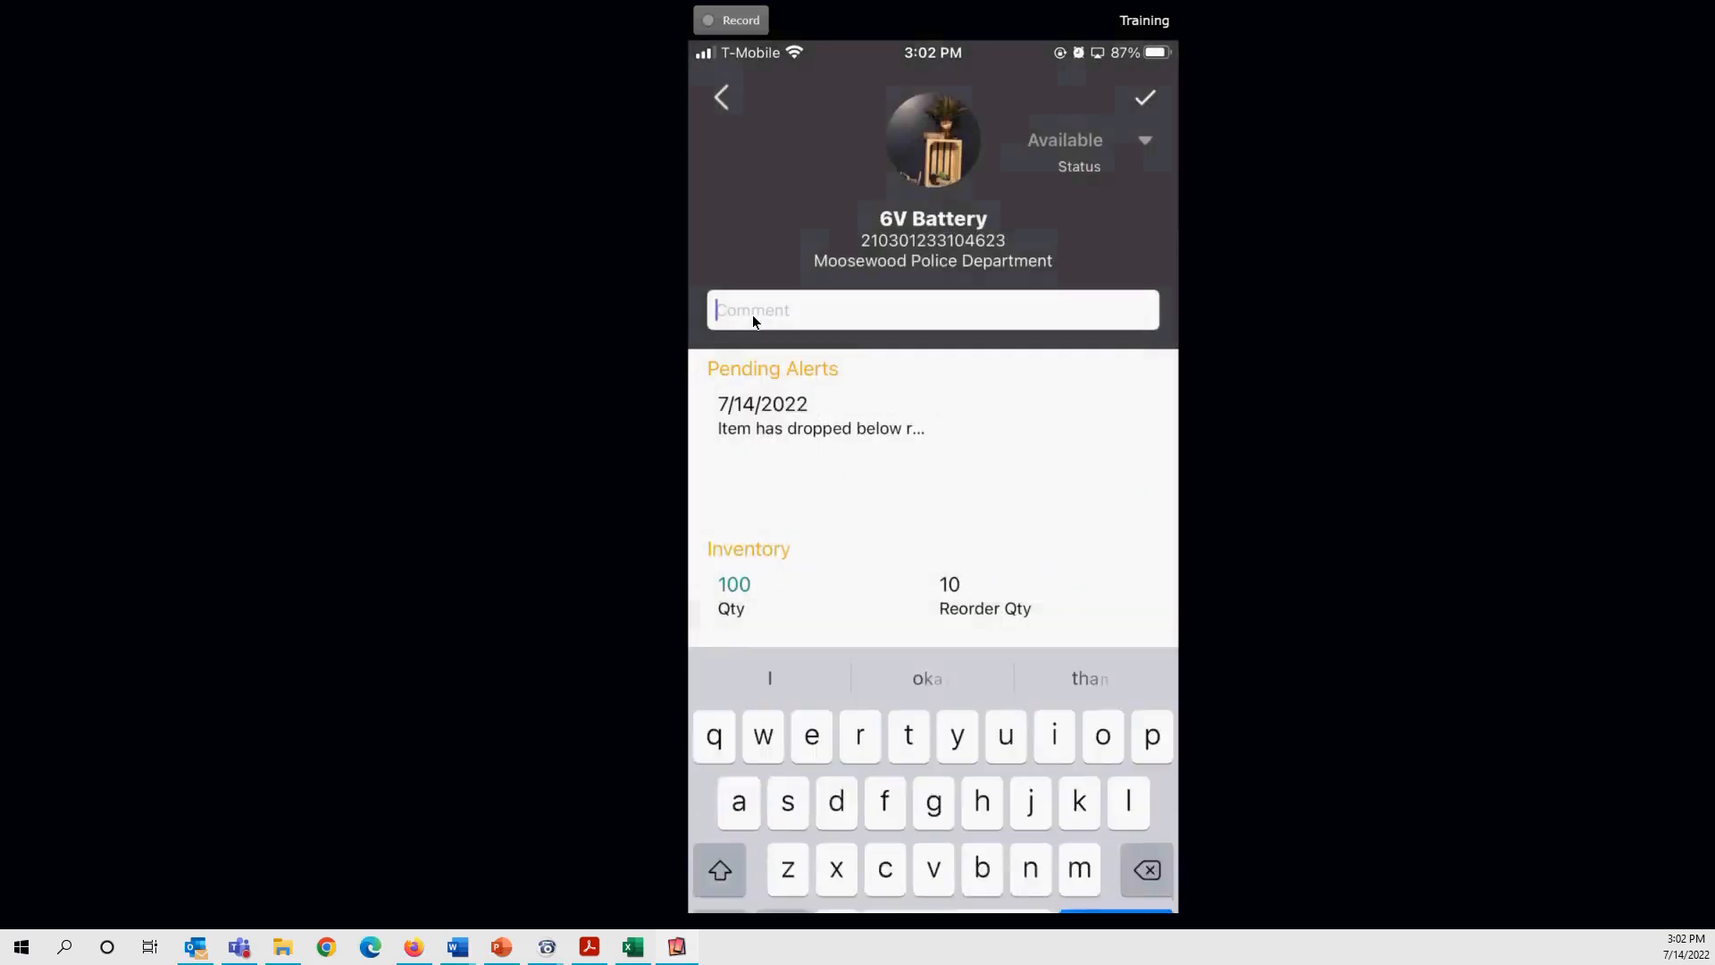
{"action": "type", "text": "receiv"}
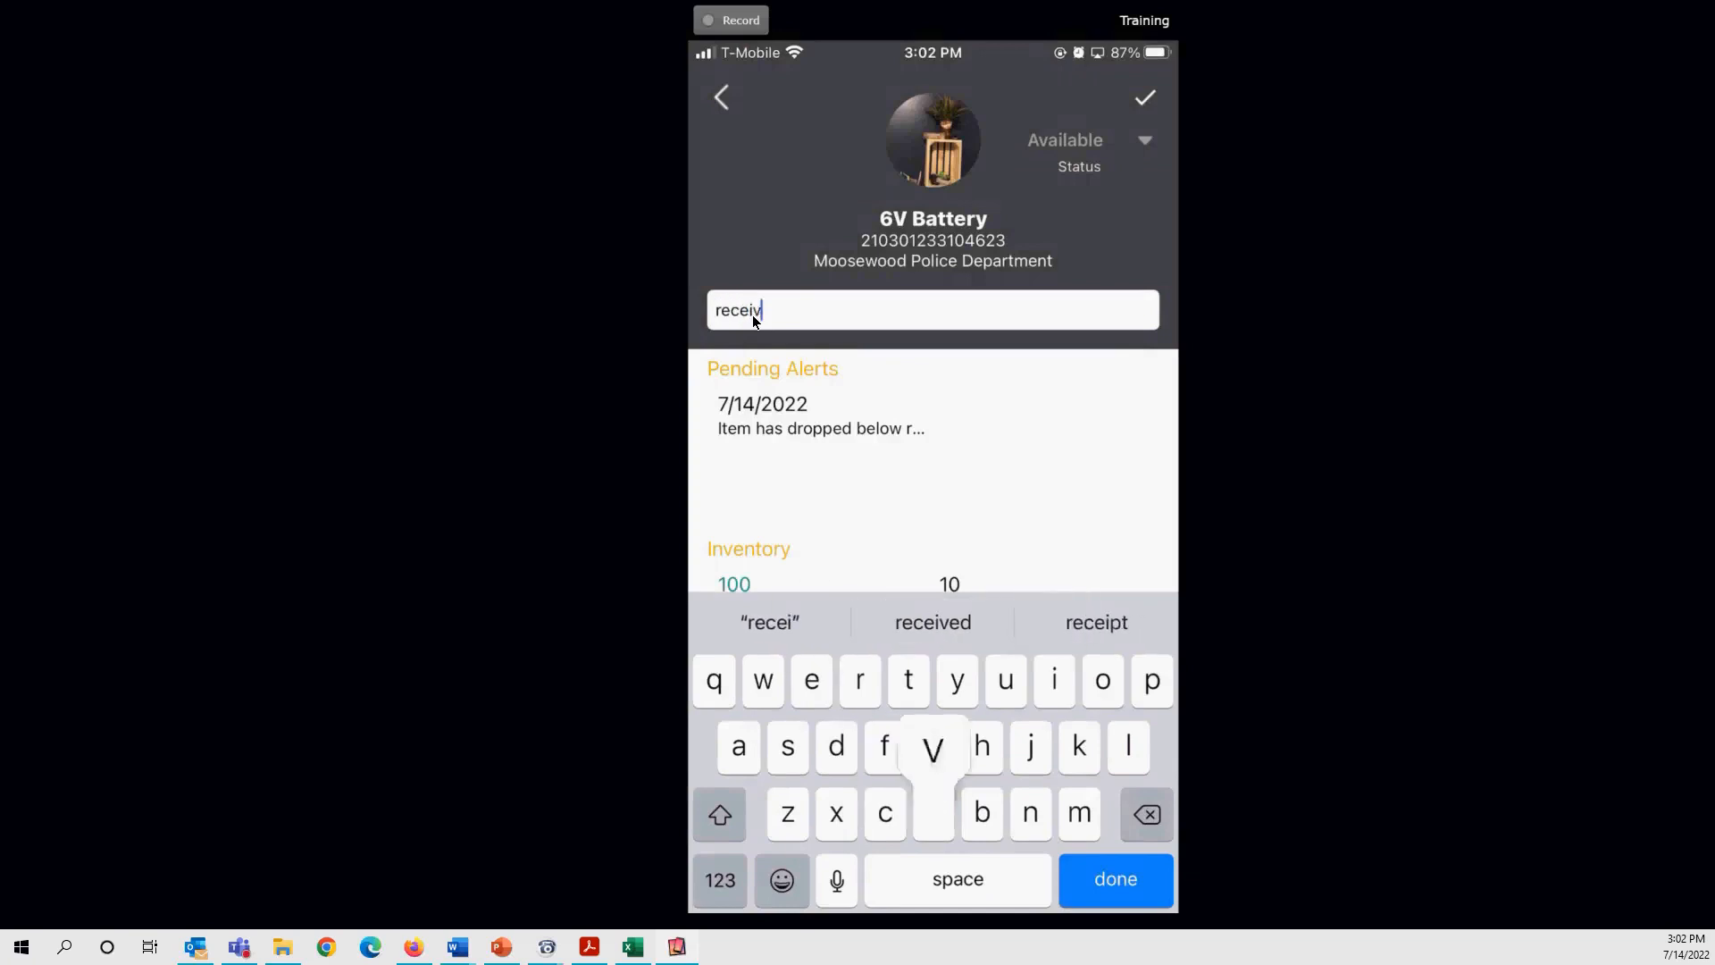
{"action": "type", "text": "ed shipment"}
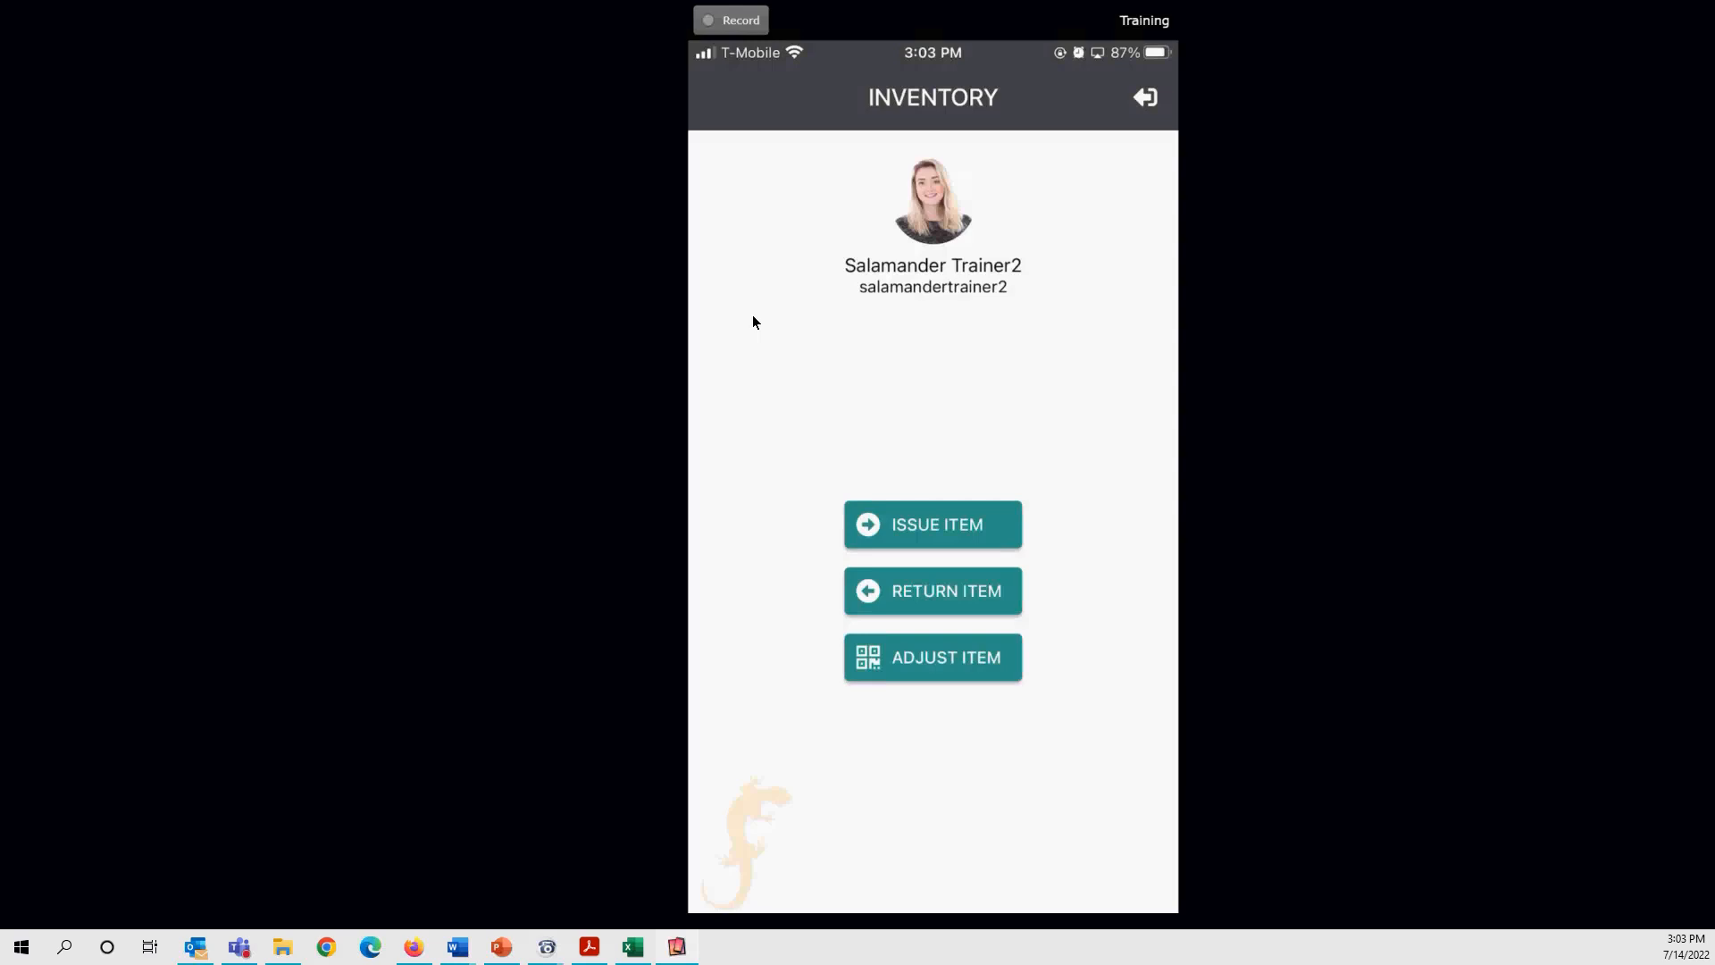
- Switch from the mirrored phone to Firefox and sign in to SalamanderLive with the saved trainer login
{"action": "left_click", "coordinate": [976, 33]}
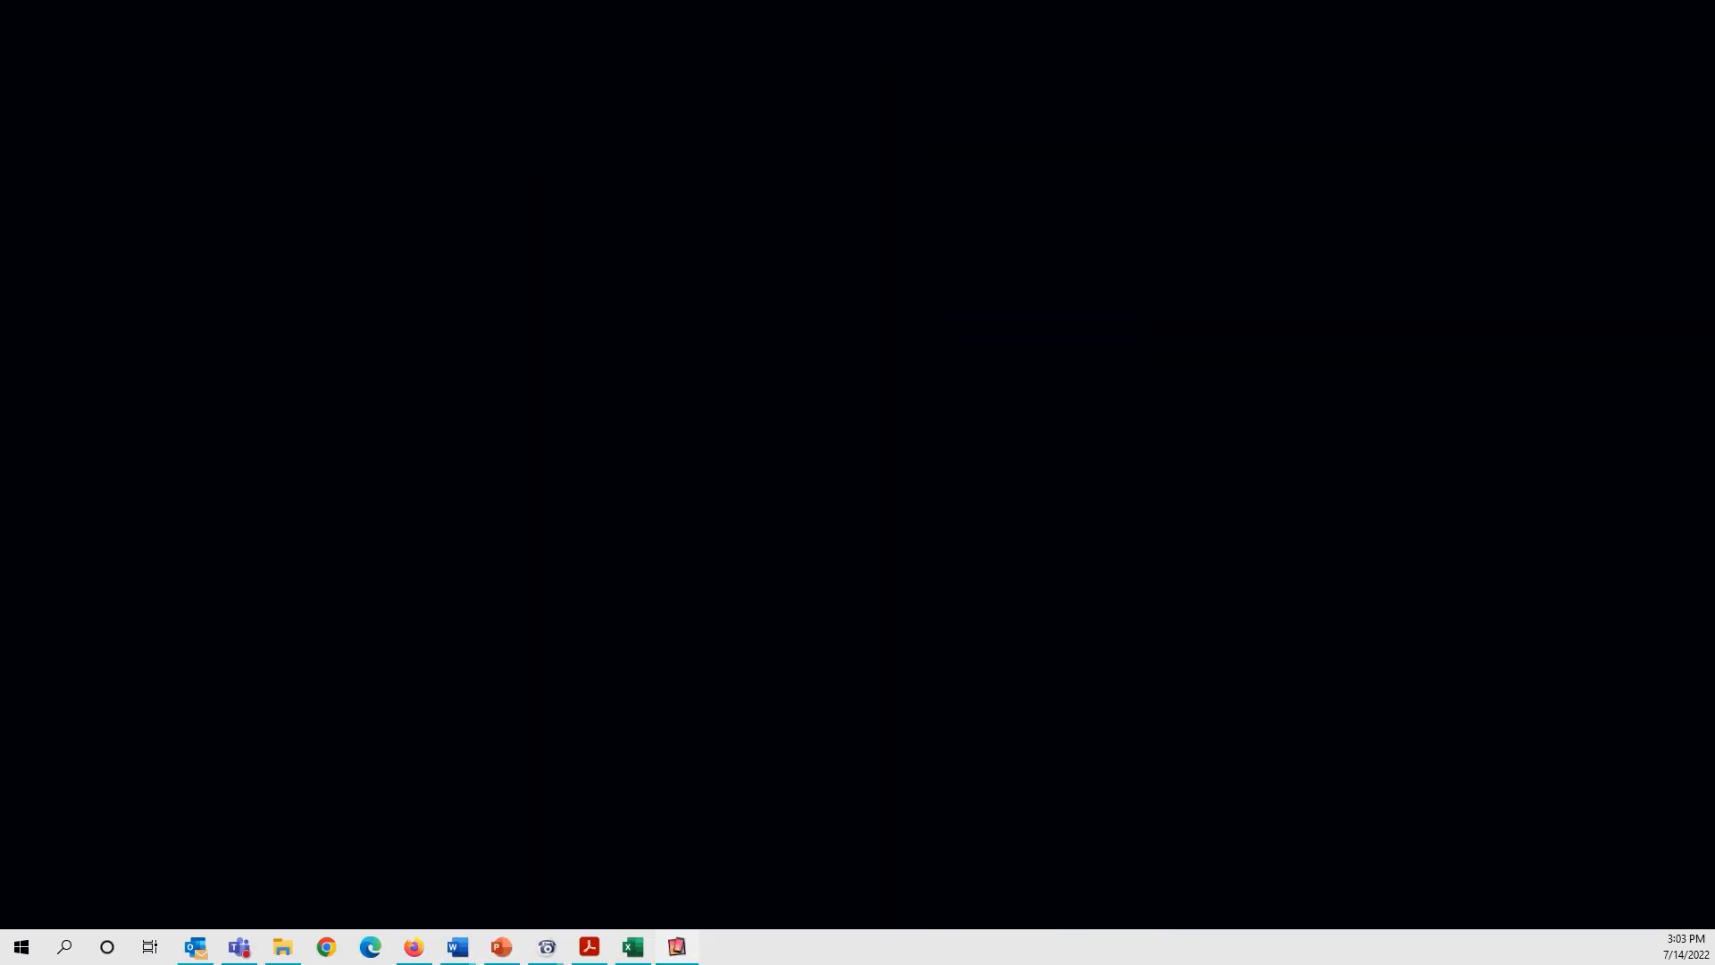
{"action": "left_click", "coordinate": [413, 947]}
{"action": "left_click", "coordinate": [790, 267]}
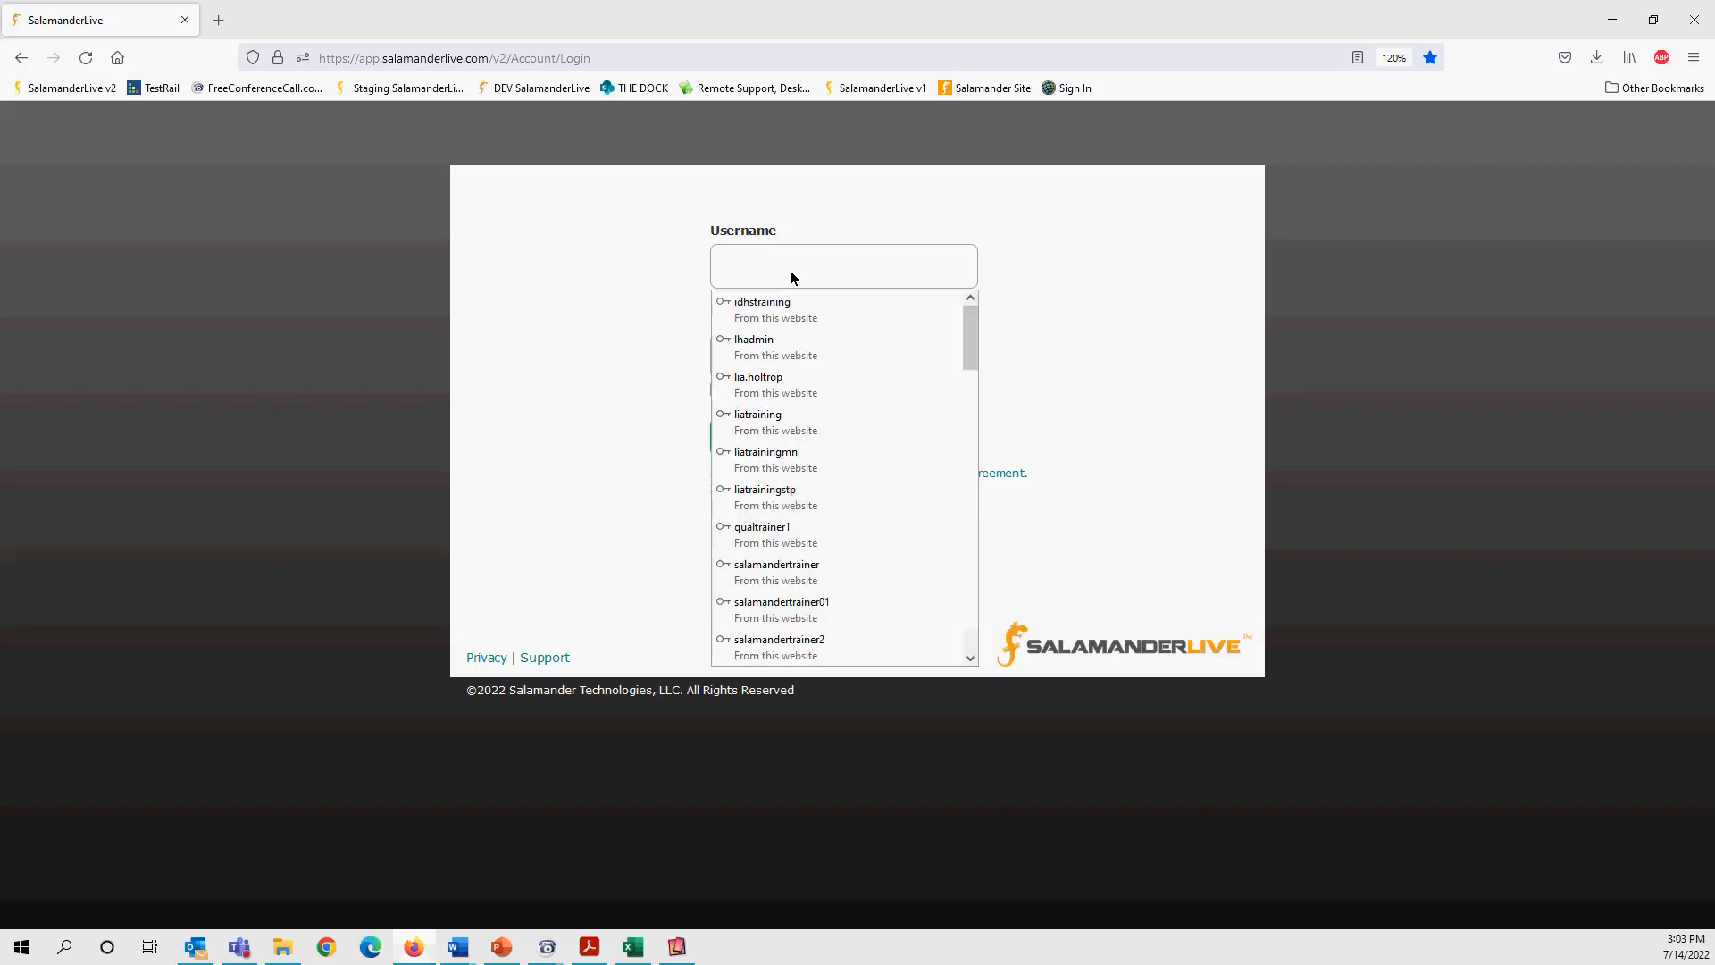
{"action": "left_click", "coordinate": [816, 657]}
{"action": "left_click", "coordinate": [746, 436]}
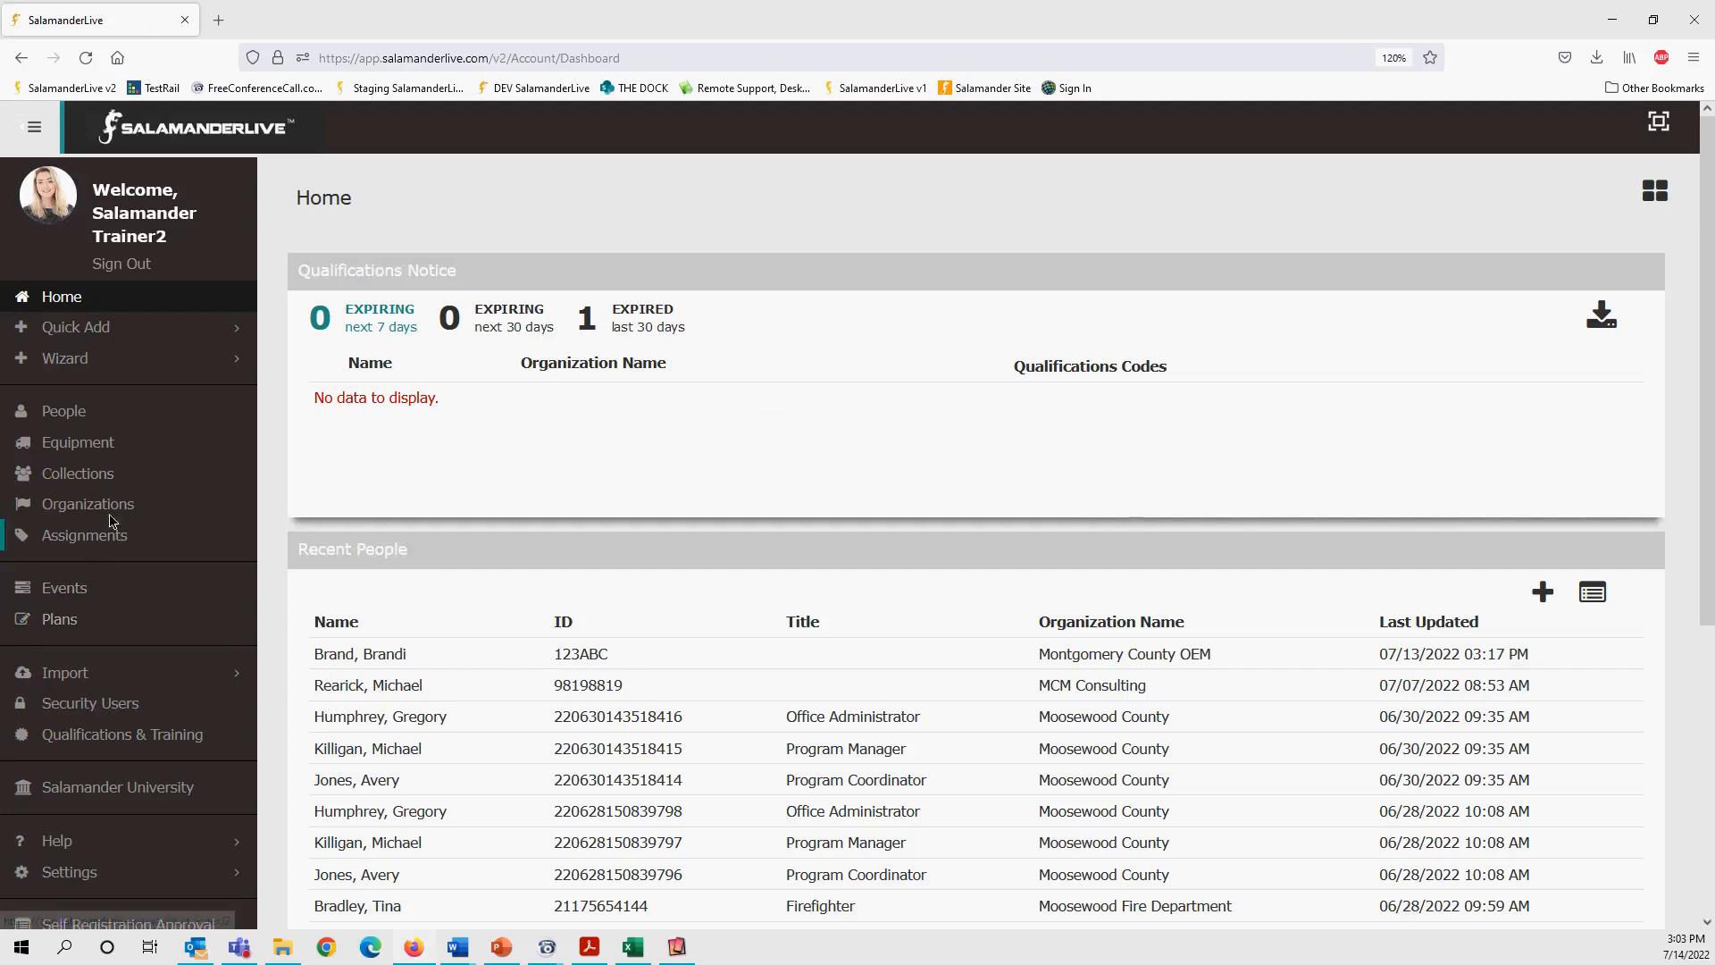
- Open the Equipment list, remove its Item Name filter, and display the available equipment reports
{"action": "left_click", "coordinate": [90, 444]}
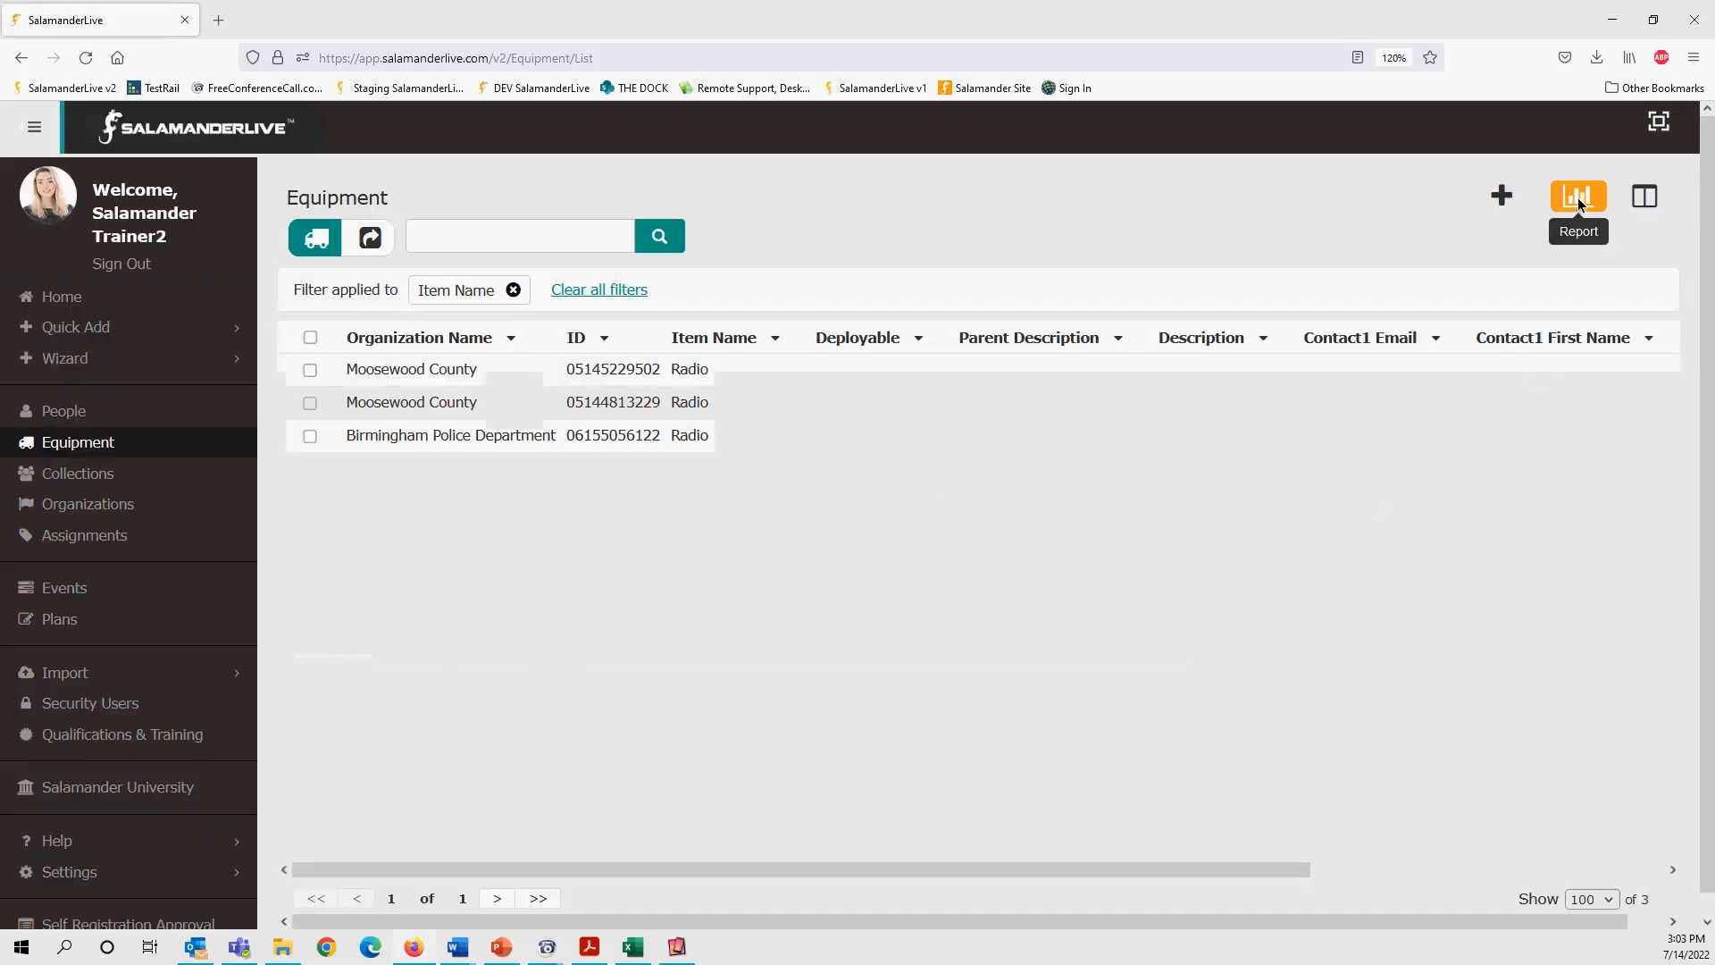
{"action": "left_click", "coordinate": [590, 290]}
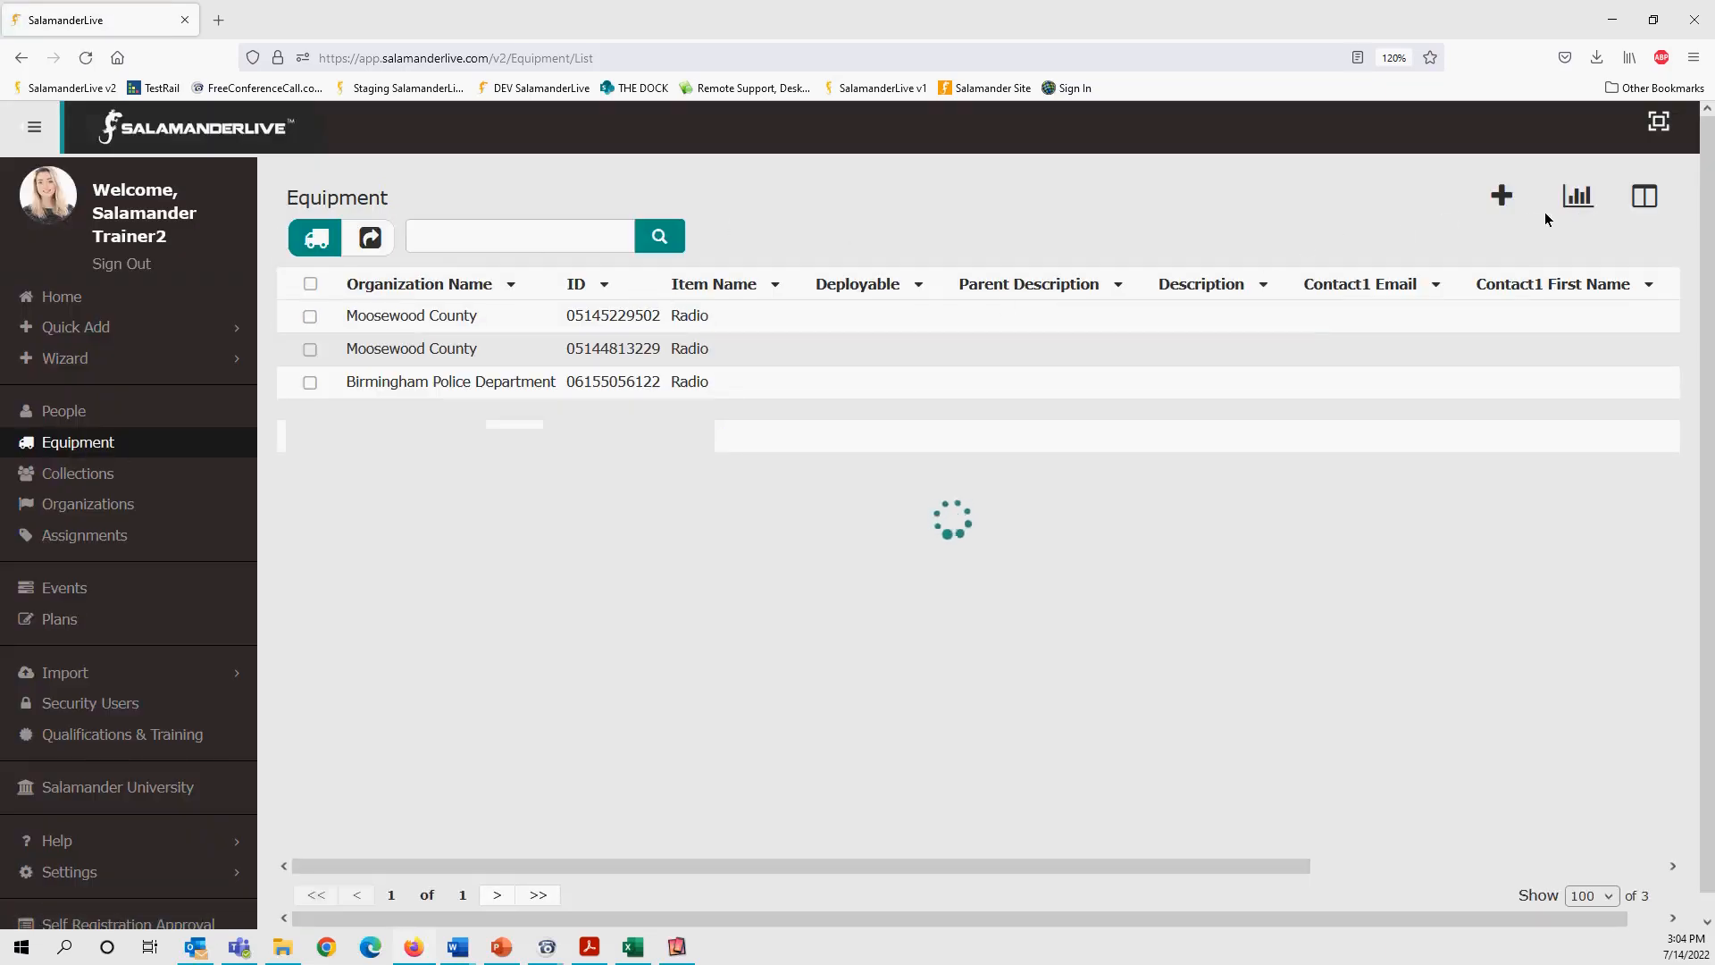
{"action": "left_click", "coordinate": [1578, 197]}
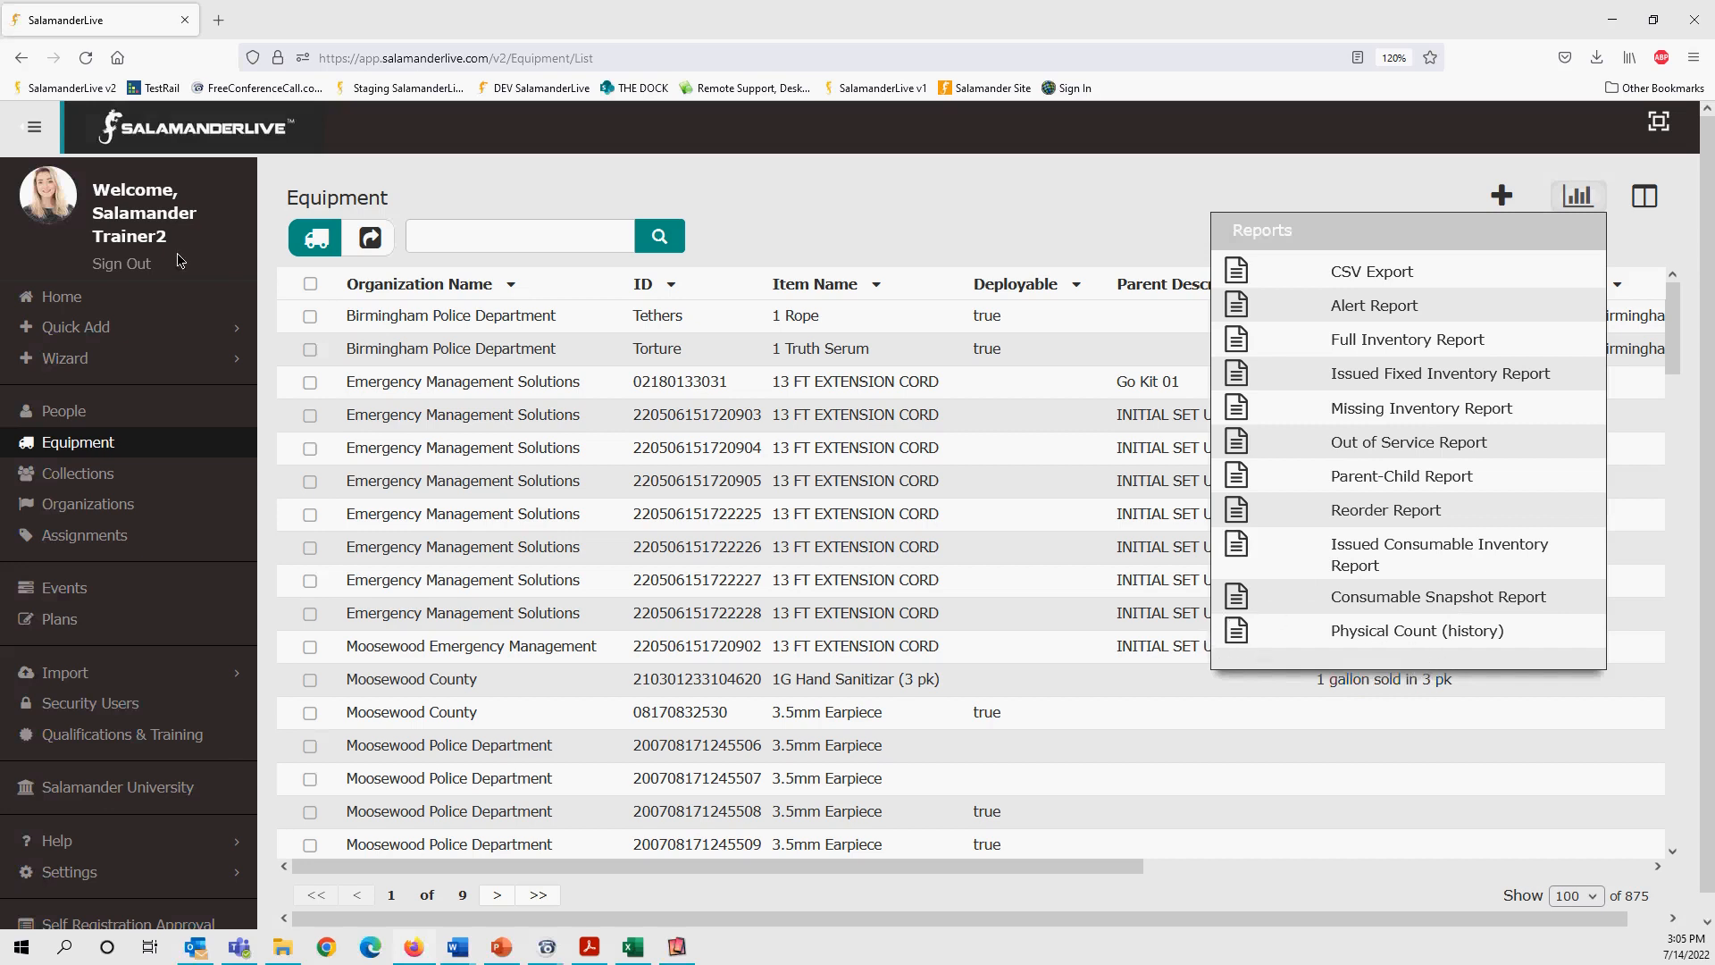
- Open the Physical Count (history) report options, shrink the mirrored phone window beside them, and cancel the report
{"action": "left_click_drag", "start_coordinate": [0, 34], "coordinate": [617, 18]}
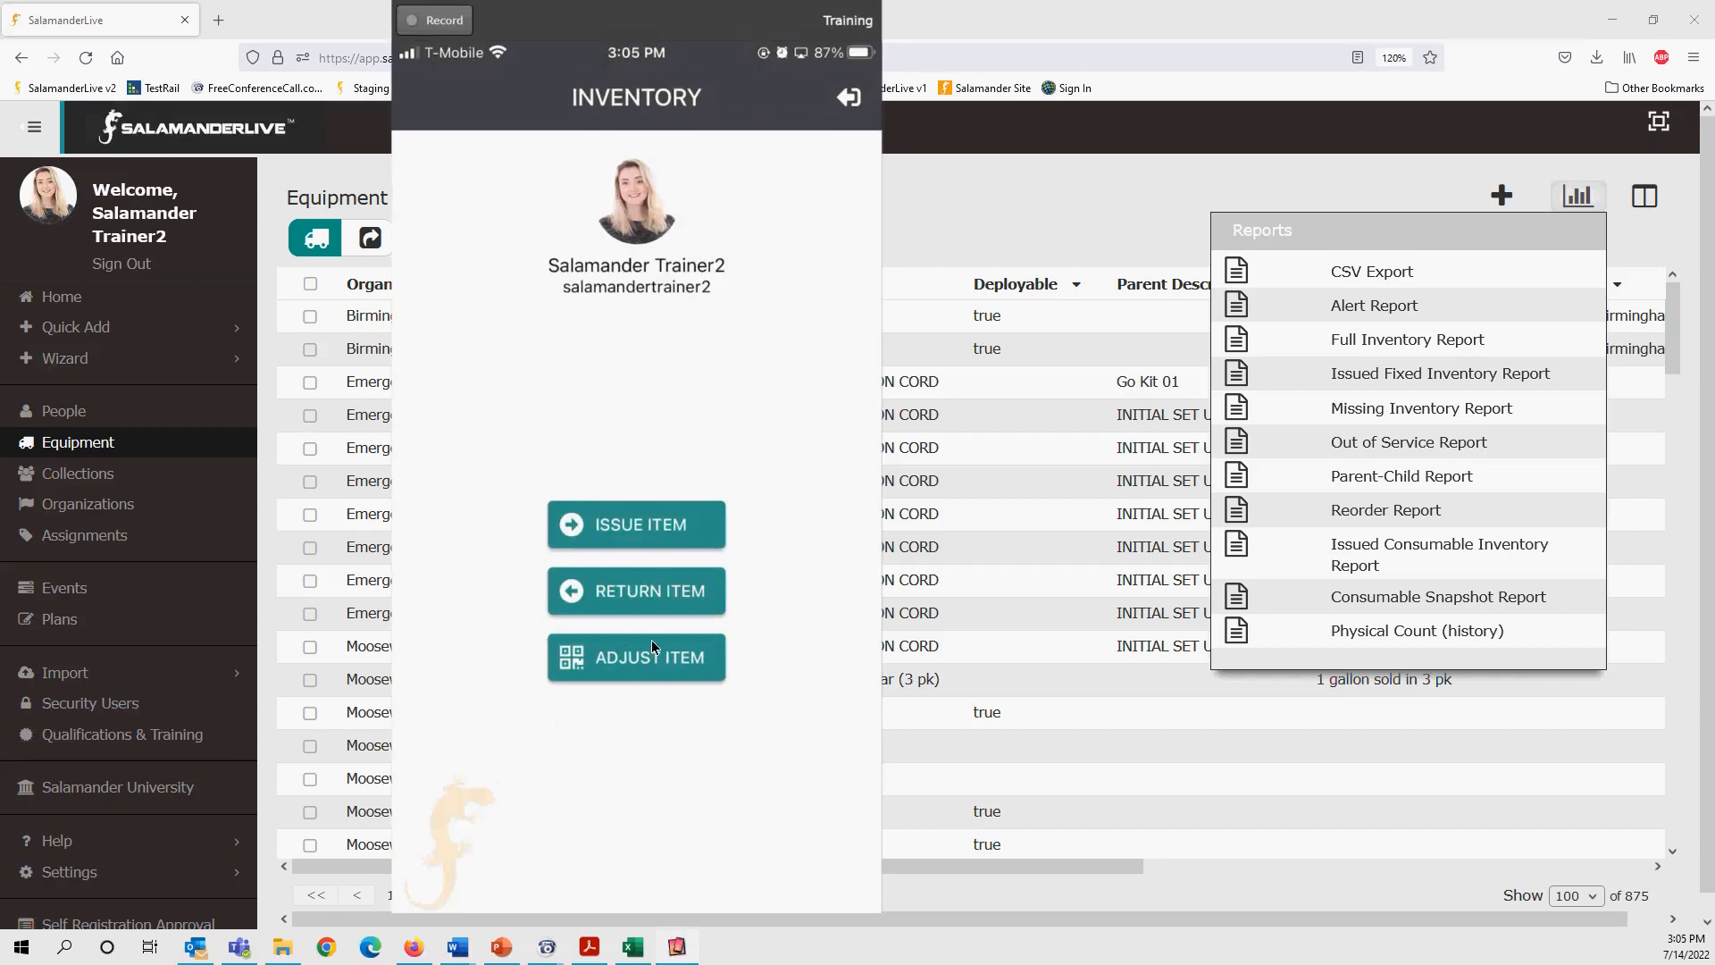
{"action": "left_click", "coordinate": [1234, 633]}
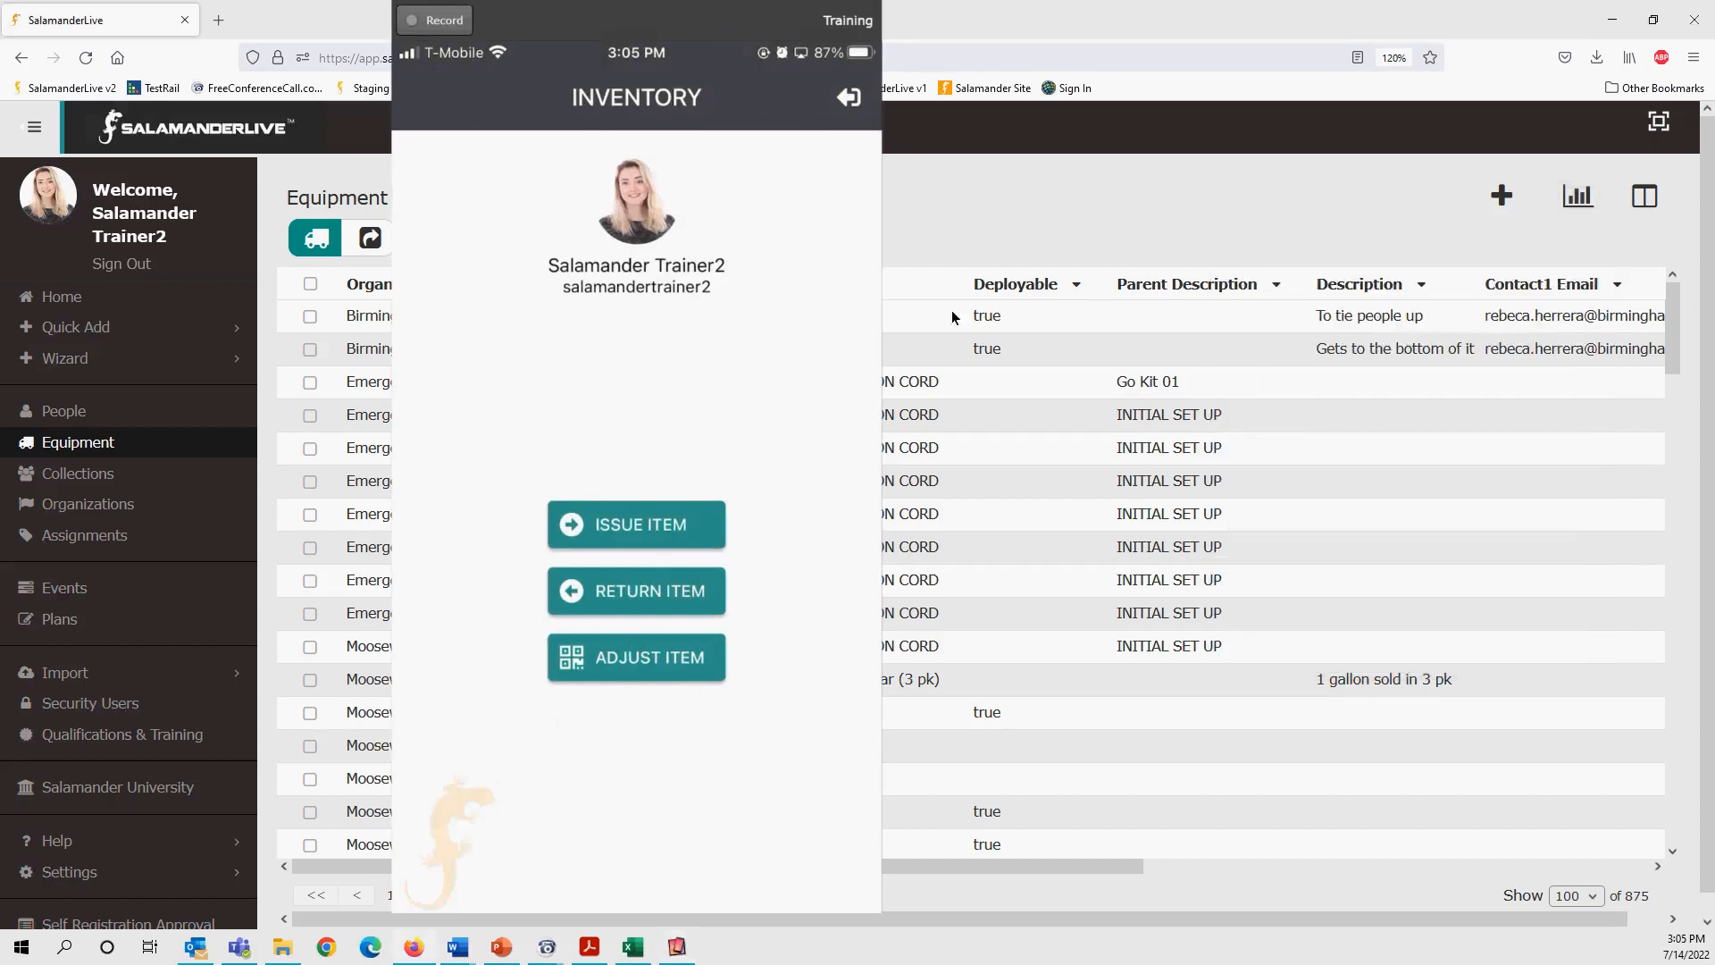
{"action": "left_click_drag", "start_coordinate": [682, 22], "coordinate": [1386, 65]}
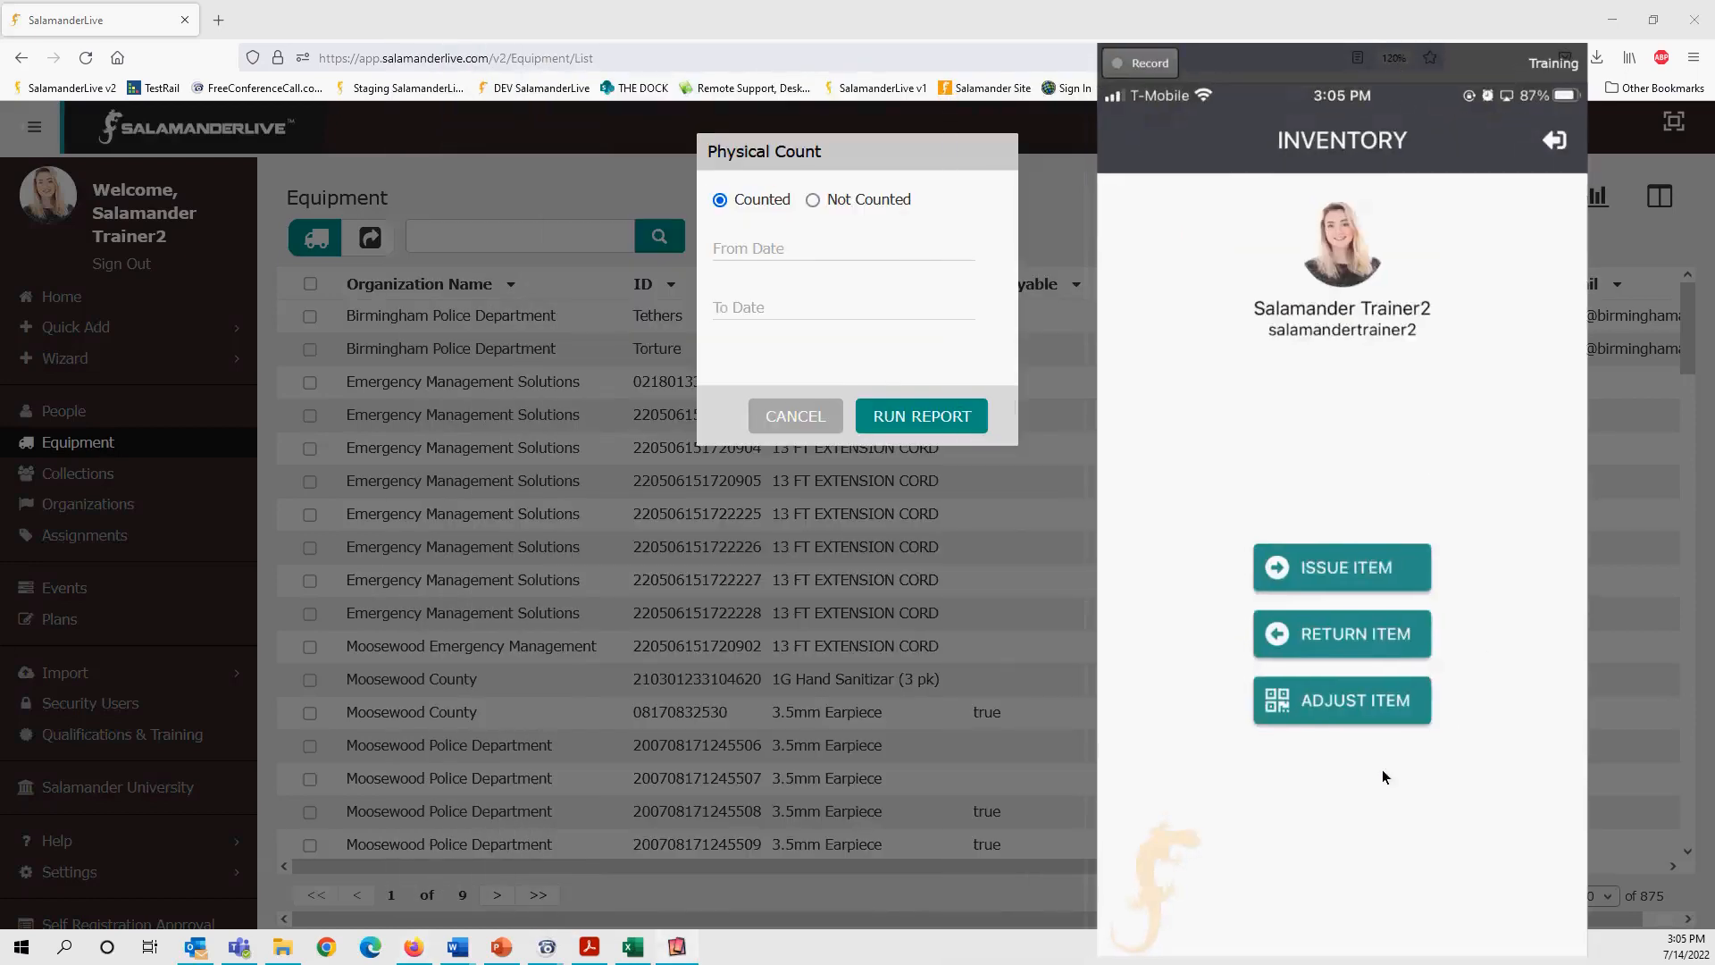
{"action": "left_click_drag", "start_coordinate": [786, 37], "coordinate": [180, 63]}
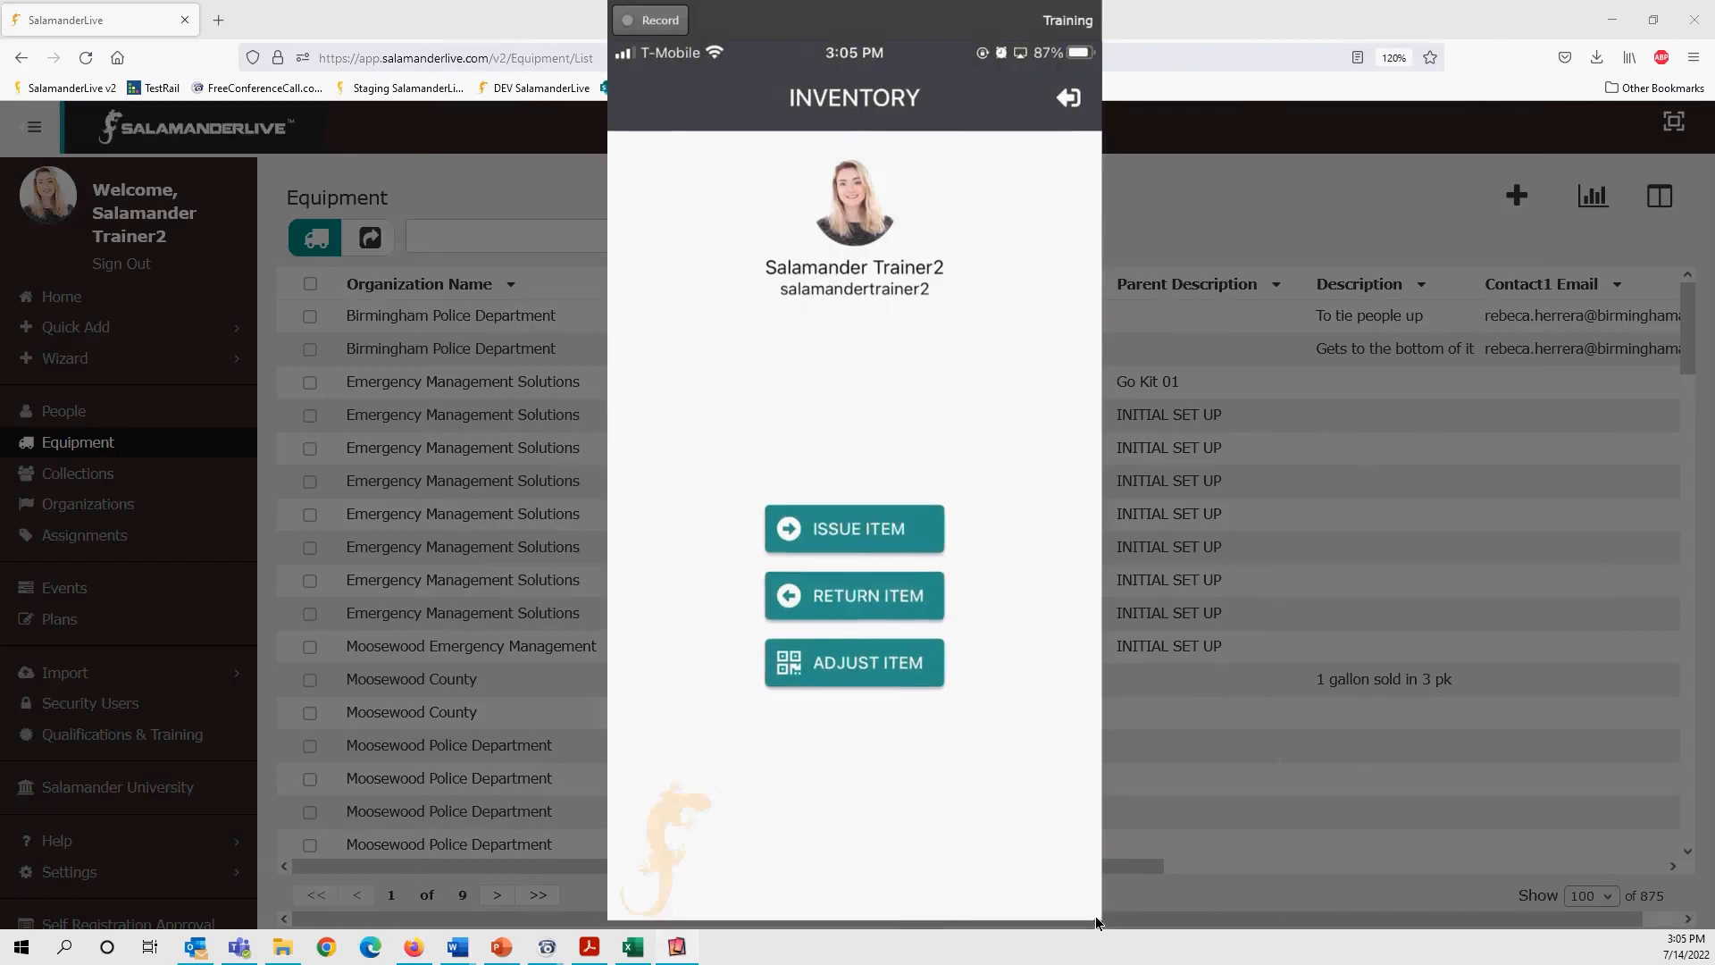
{"action": "left_click_drag", "start_coordinate": [1098, 919], "coordinate": [893, 489]}
{"action": "left_click_drag", "start_coordinate": [737, 28], "coordinate": [382, 87]}
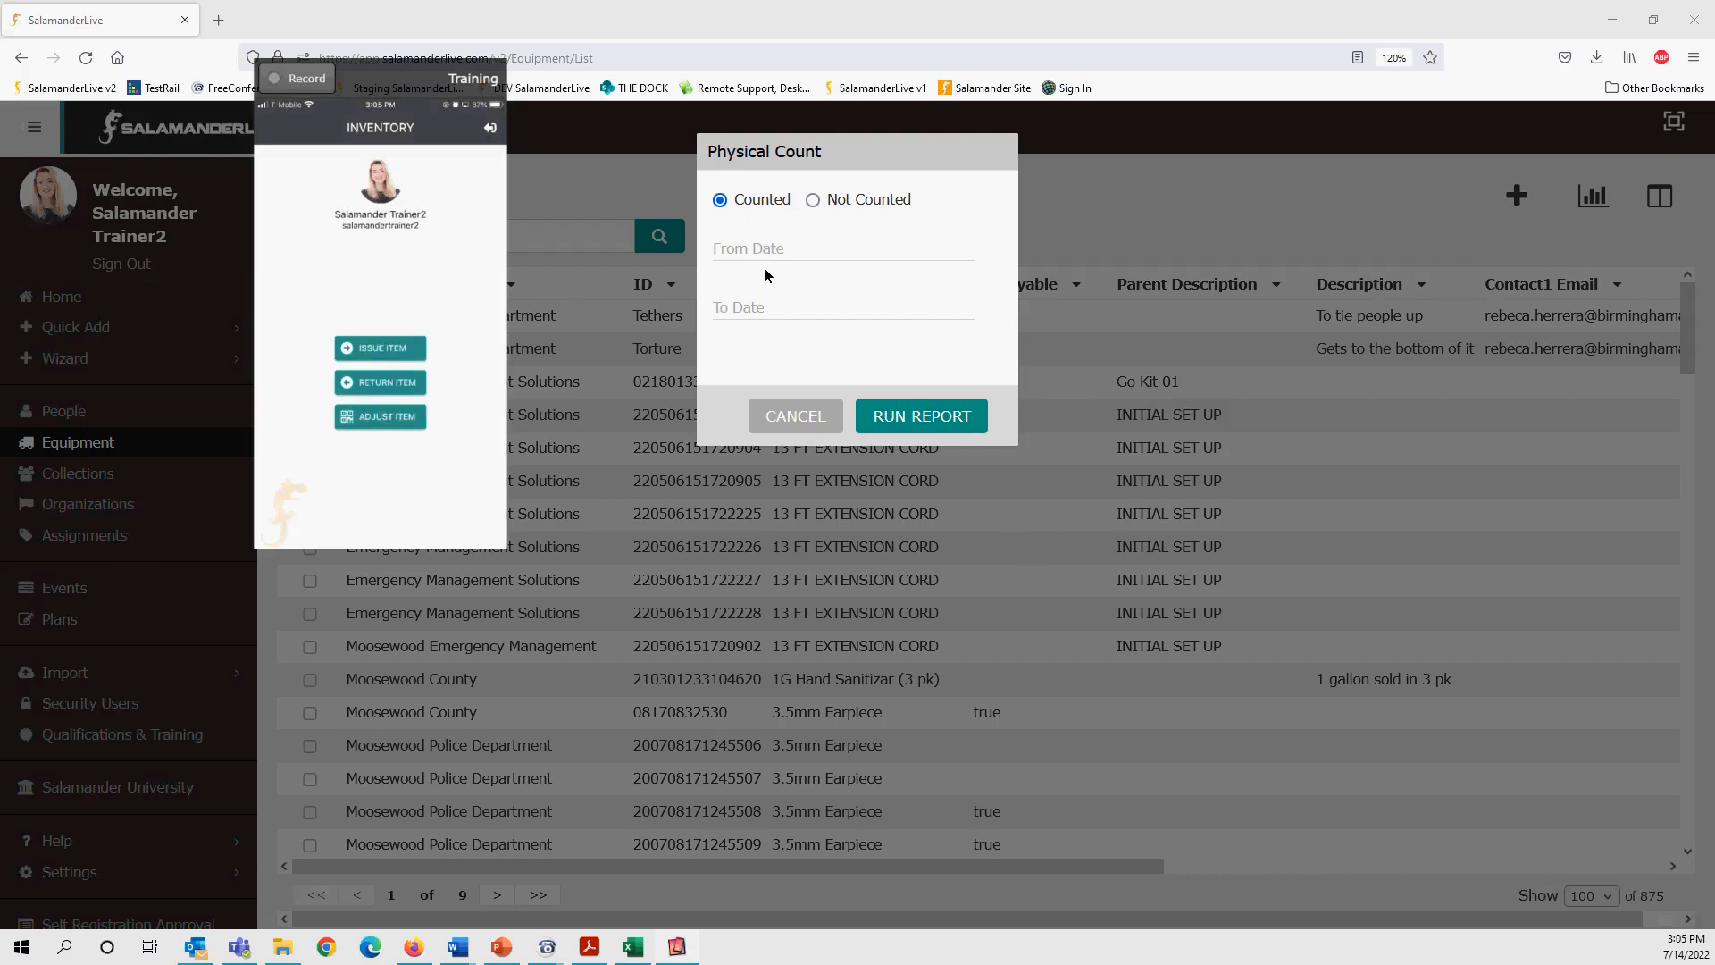
{"action": "left_click", "coordinate": [813, 425]}
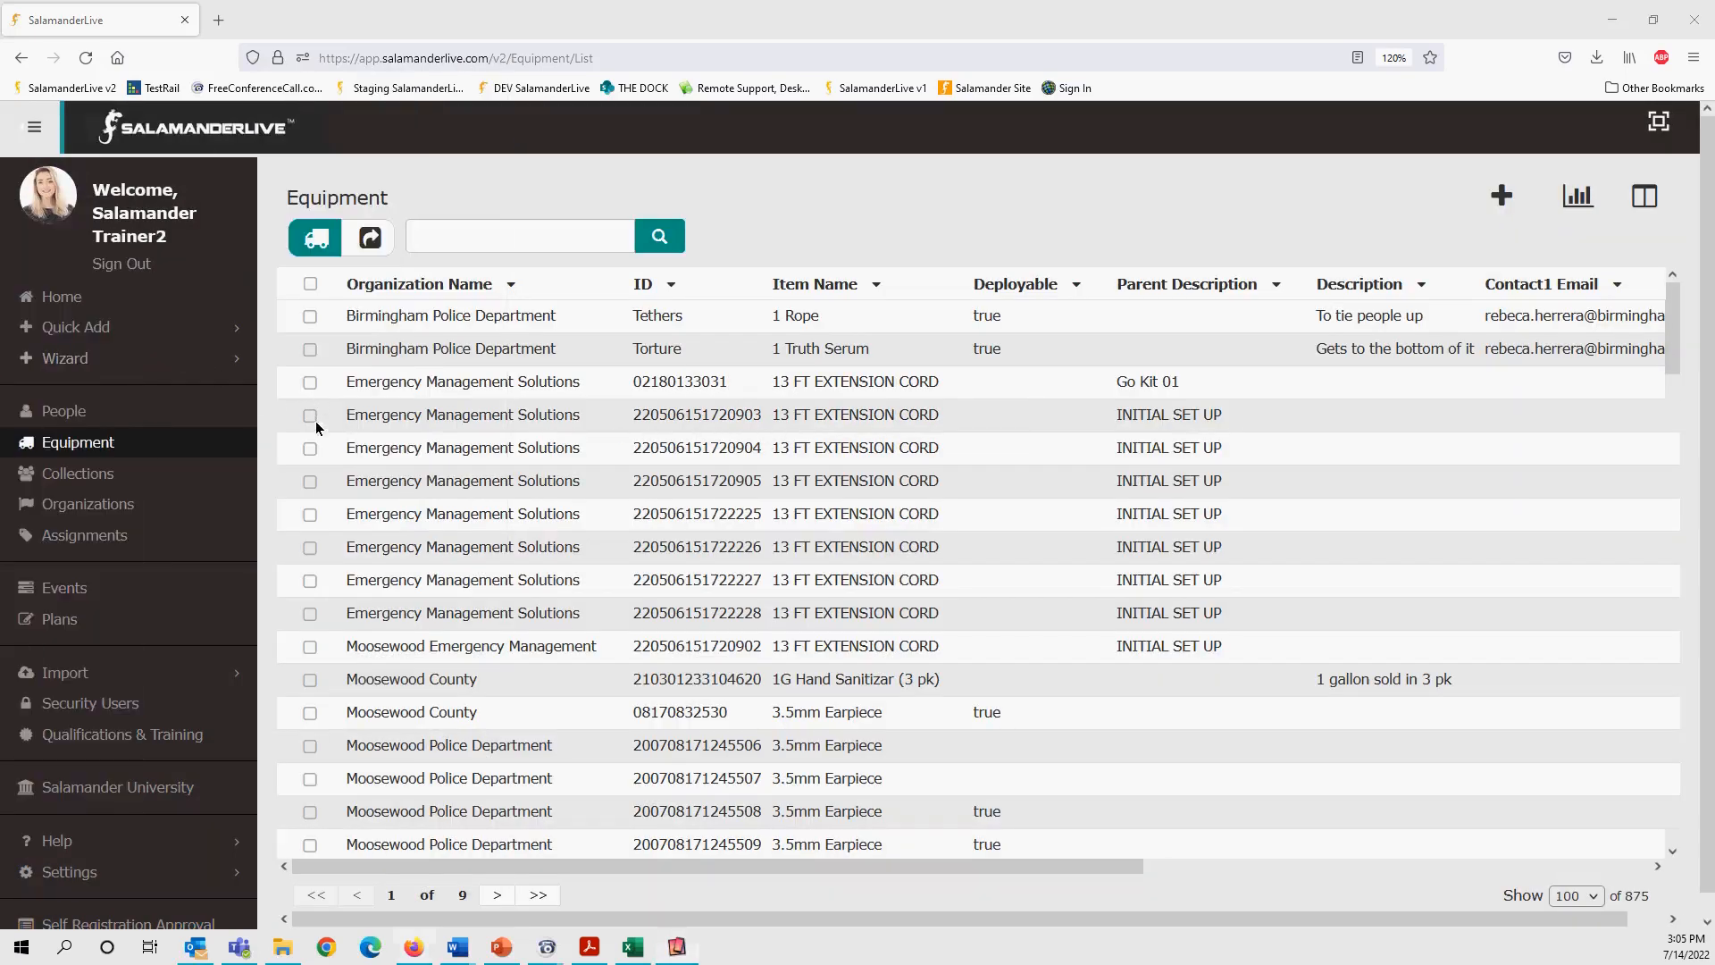
- Select the 13 FT EXTENSION CORD in Go Kit 01, view the reports offered for it, and deselect it
{"action": "left_click", "coordinate": [310, 383]}
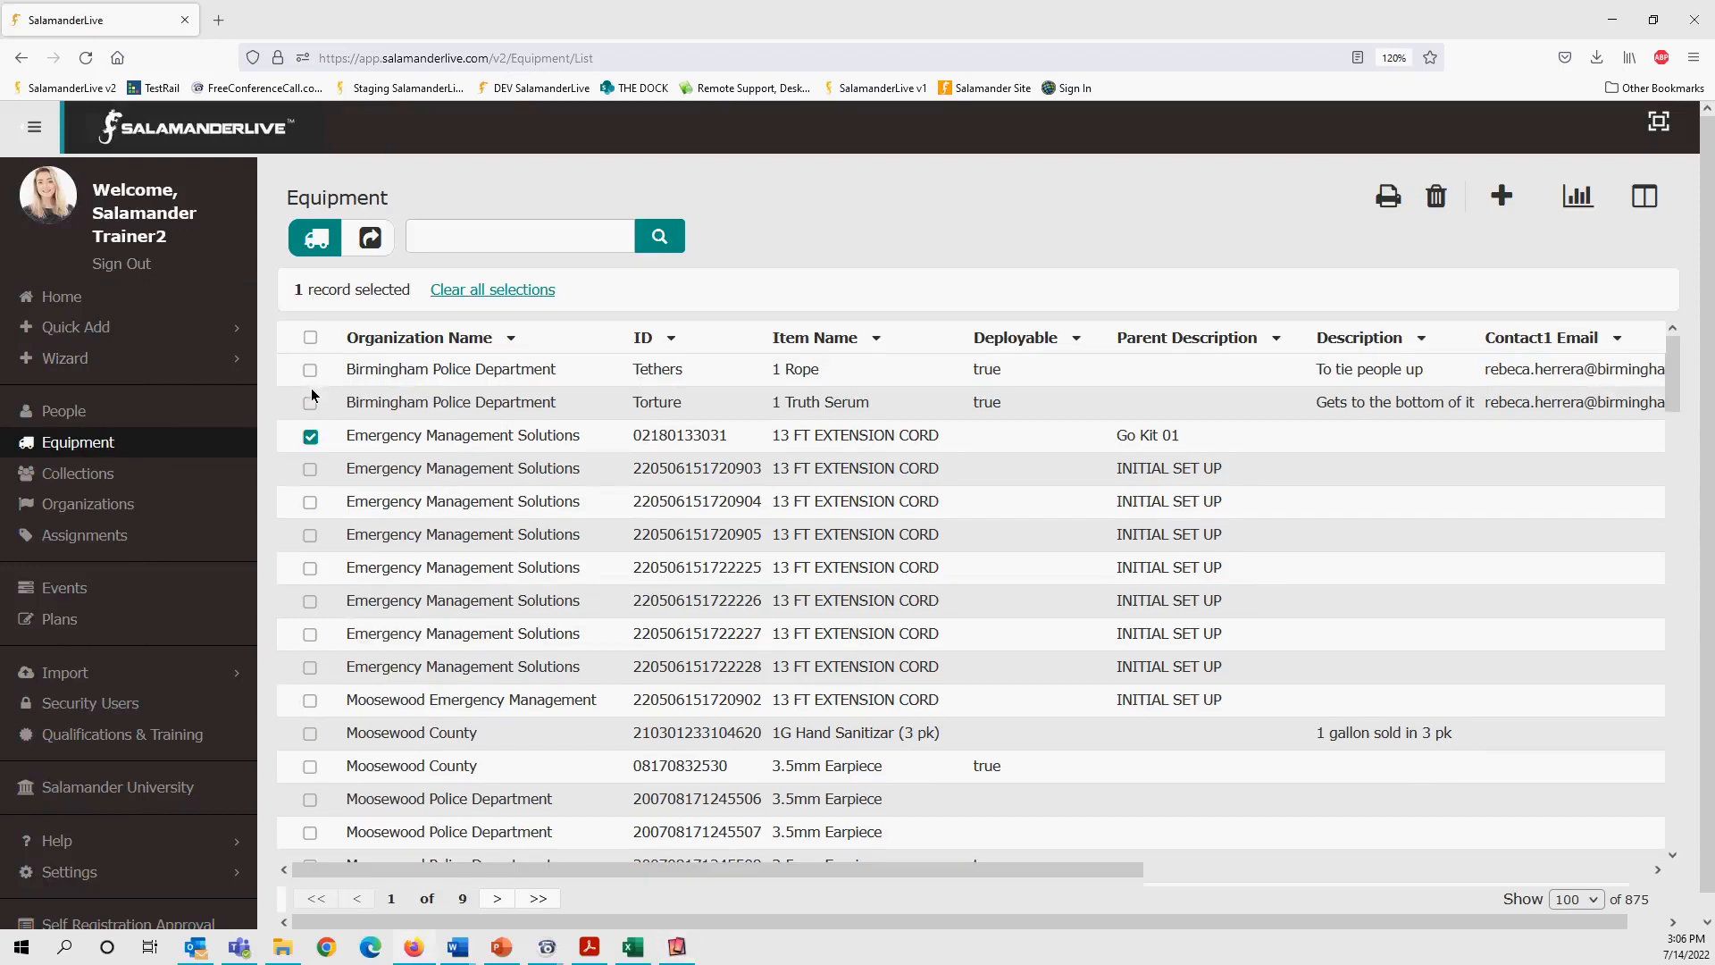
{"action": "left_click", "coordinate": [1572, 198]}
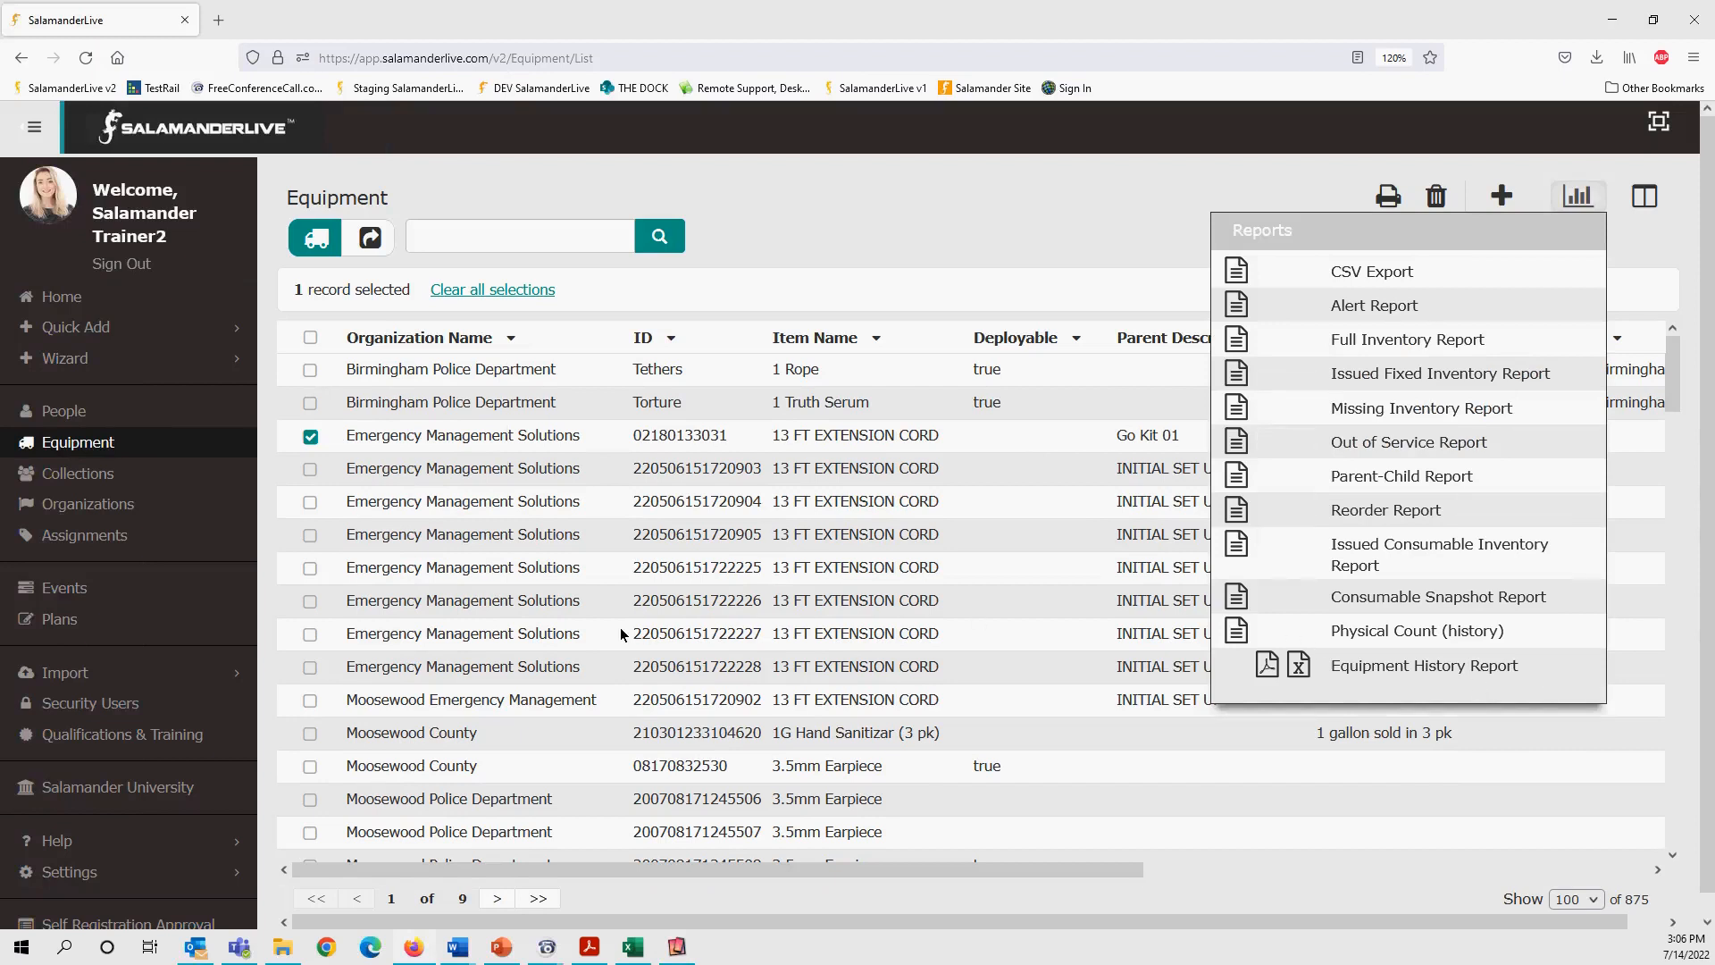
{"action": "left_click", "coordinate": [311, 438]}
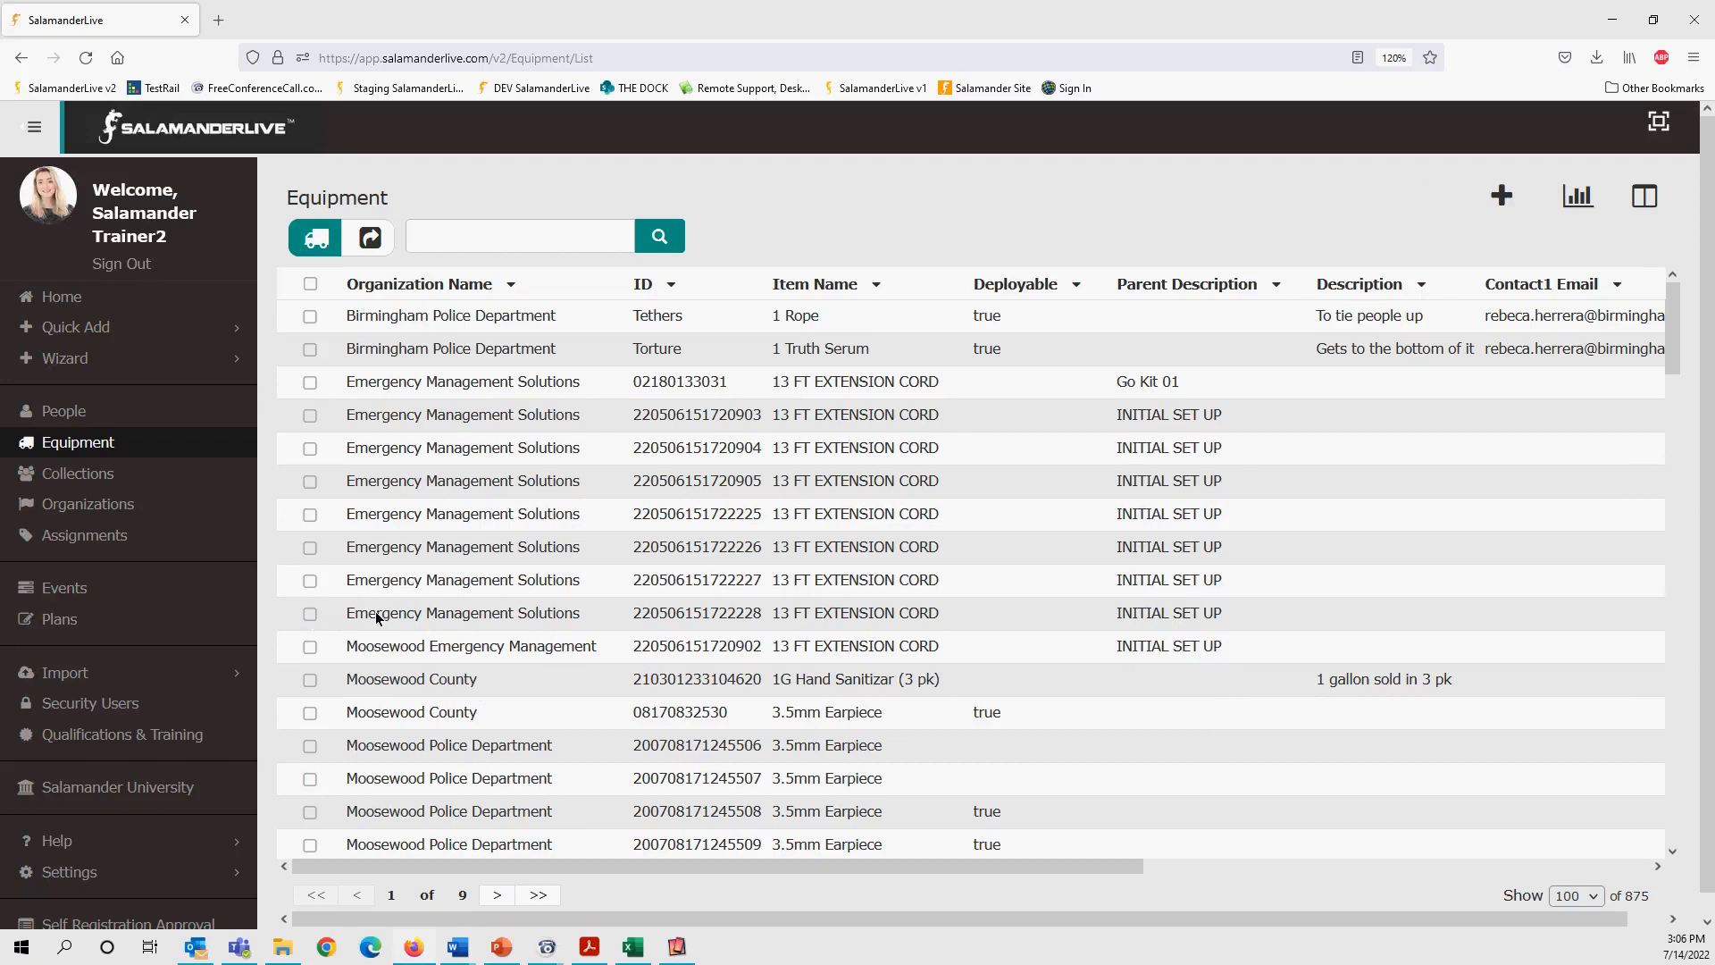
- View the reports for the last Emergency Management Solutions 13 FT EXTENSION CORD, both from the list and from its profile
{"action": "left_click", "coordinate": [310, 615]}
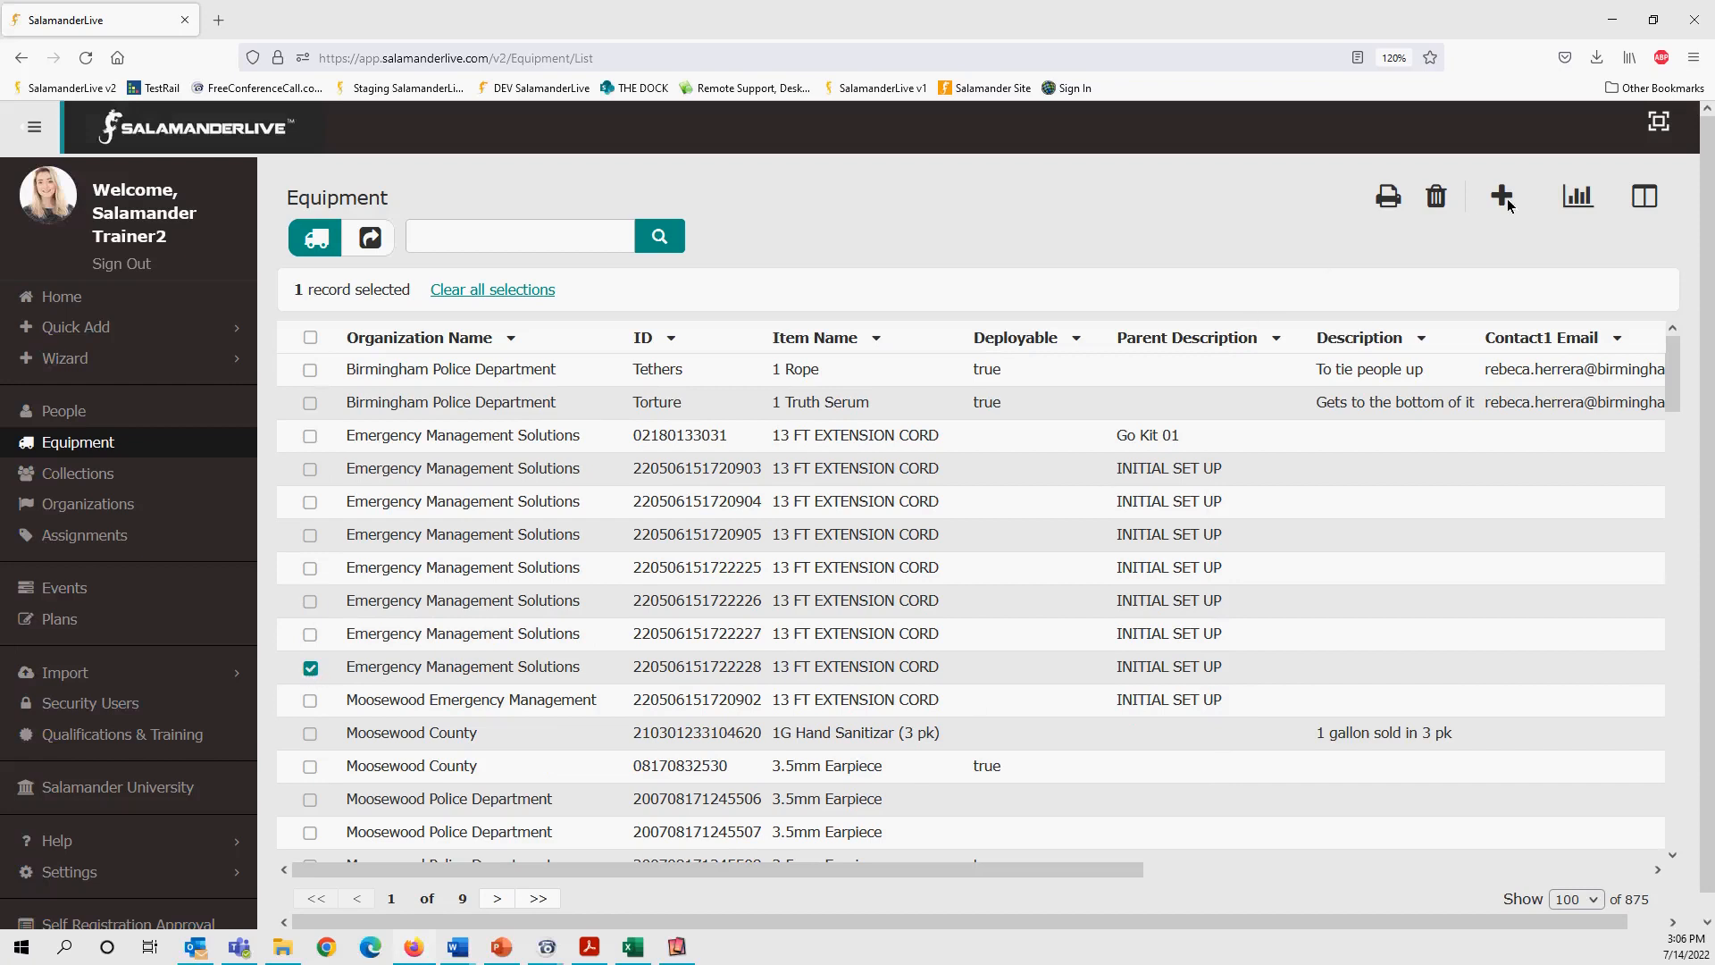
{"action": "left_click", "coordinate": [1599, 198]}
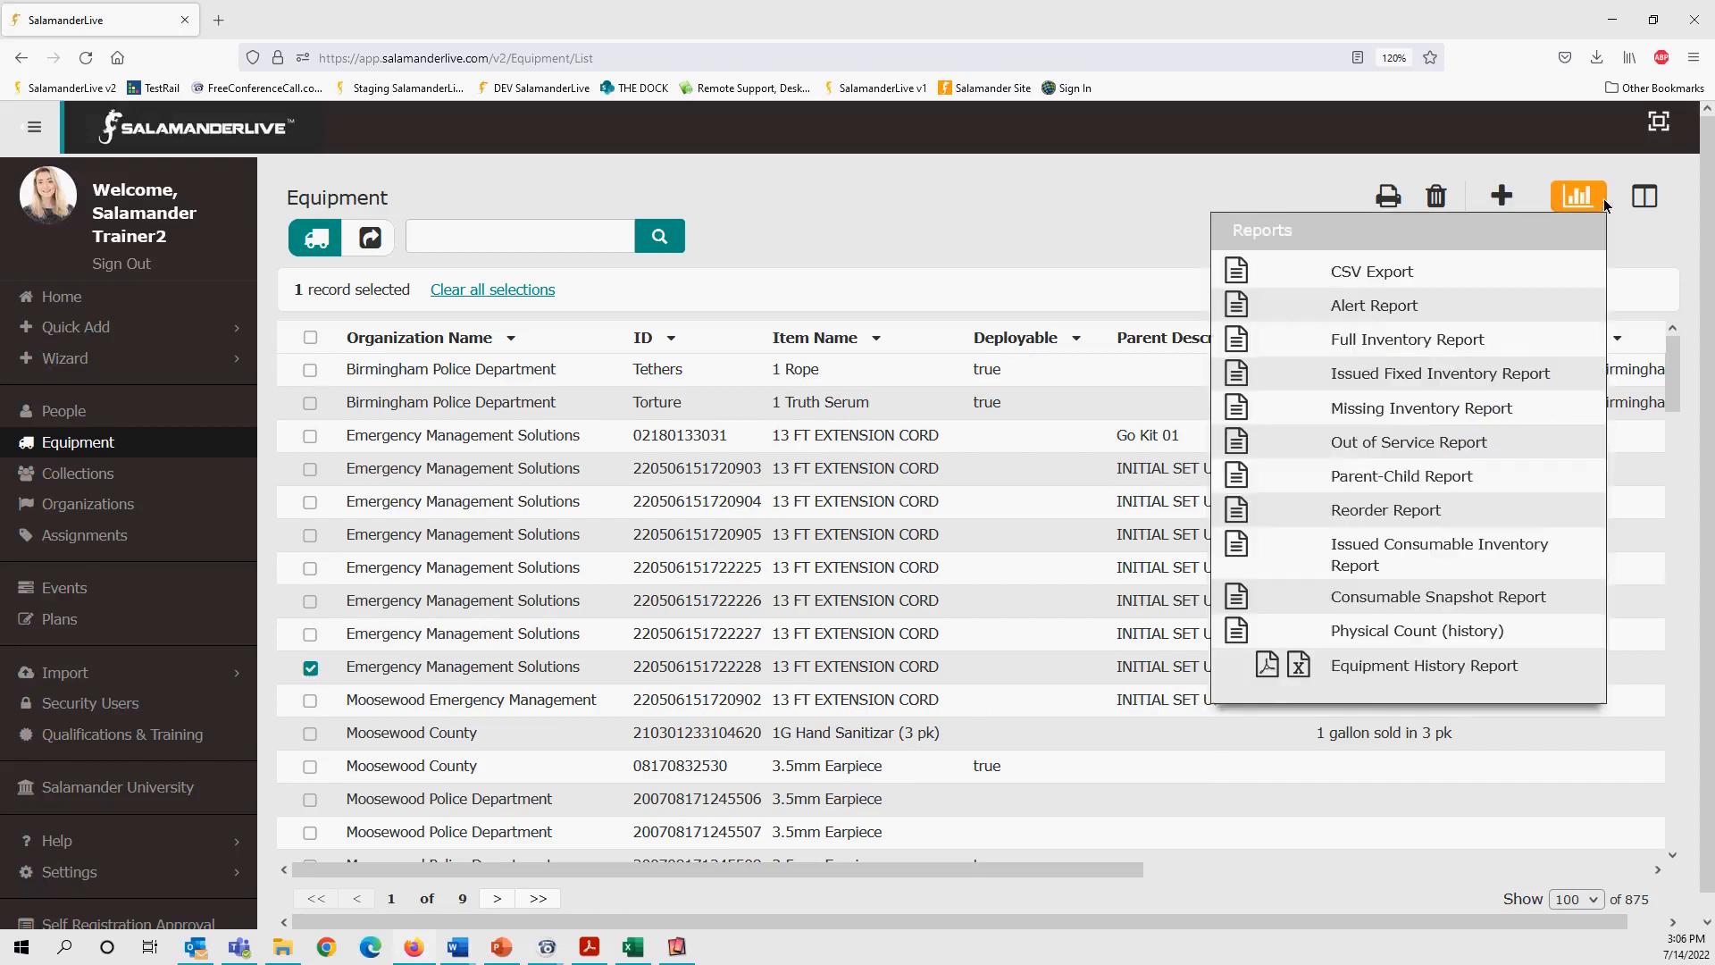
{"action": "left_click", "coordinate": [539, 675]}
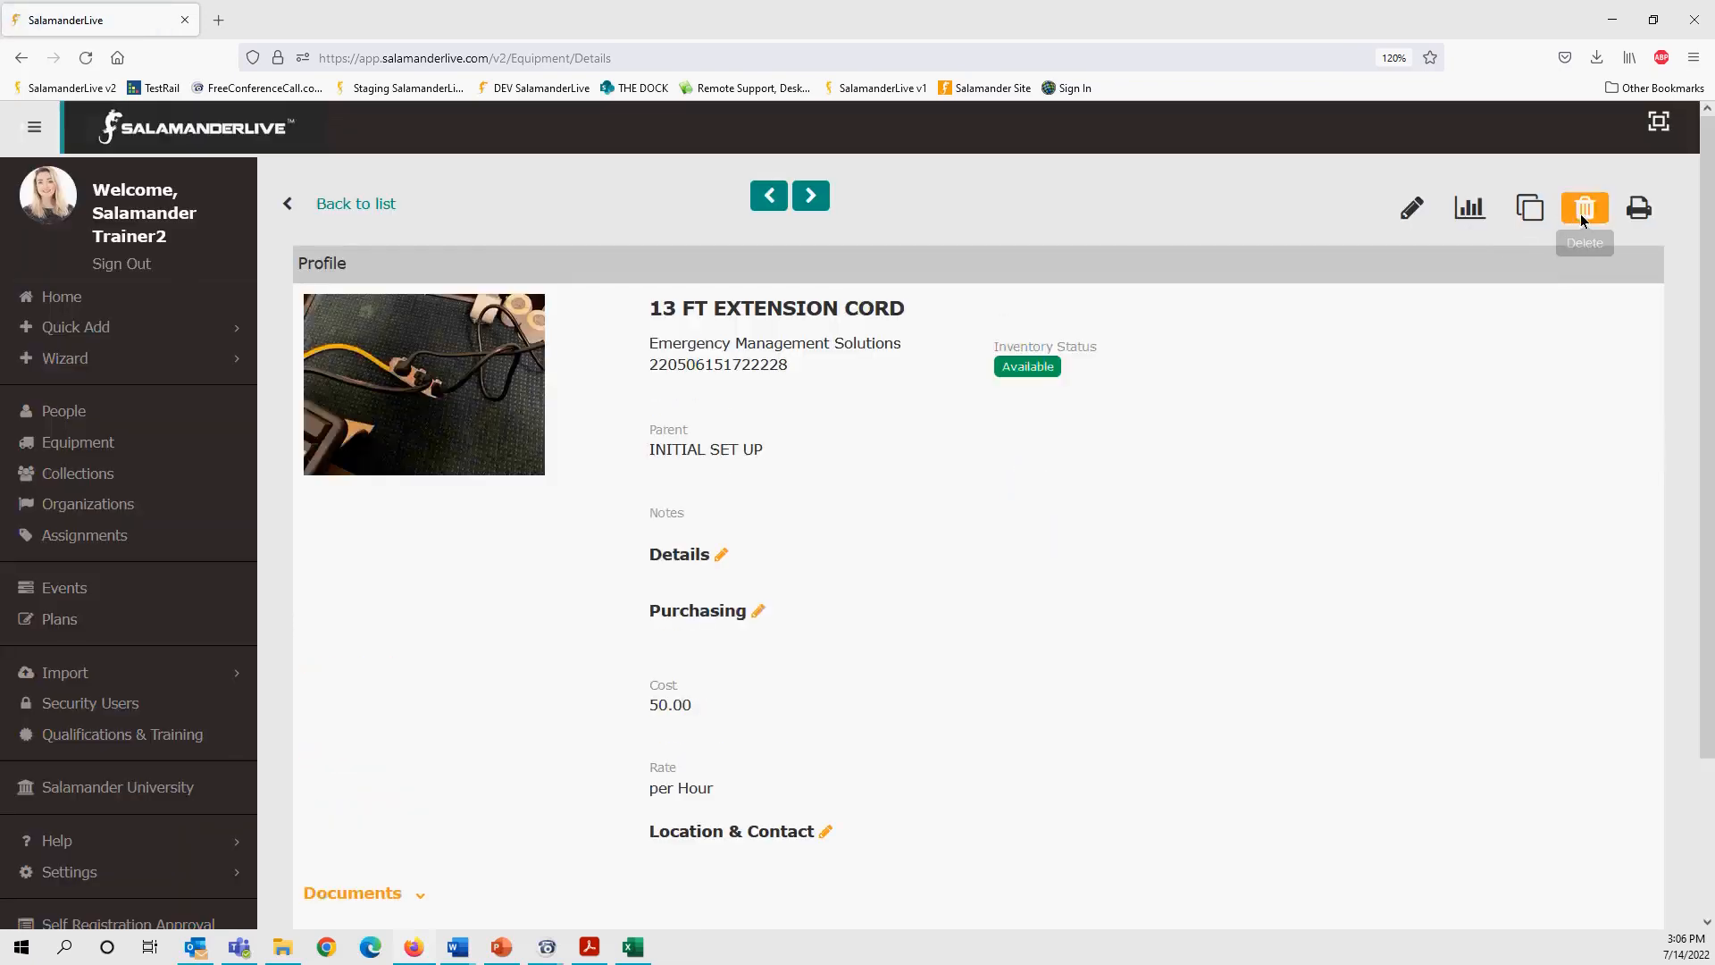
{"action": "left_click", "coordinate": [1467, 215]}
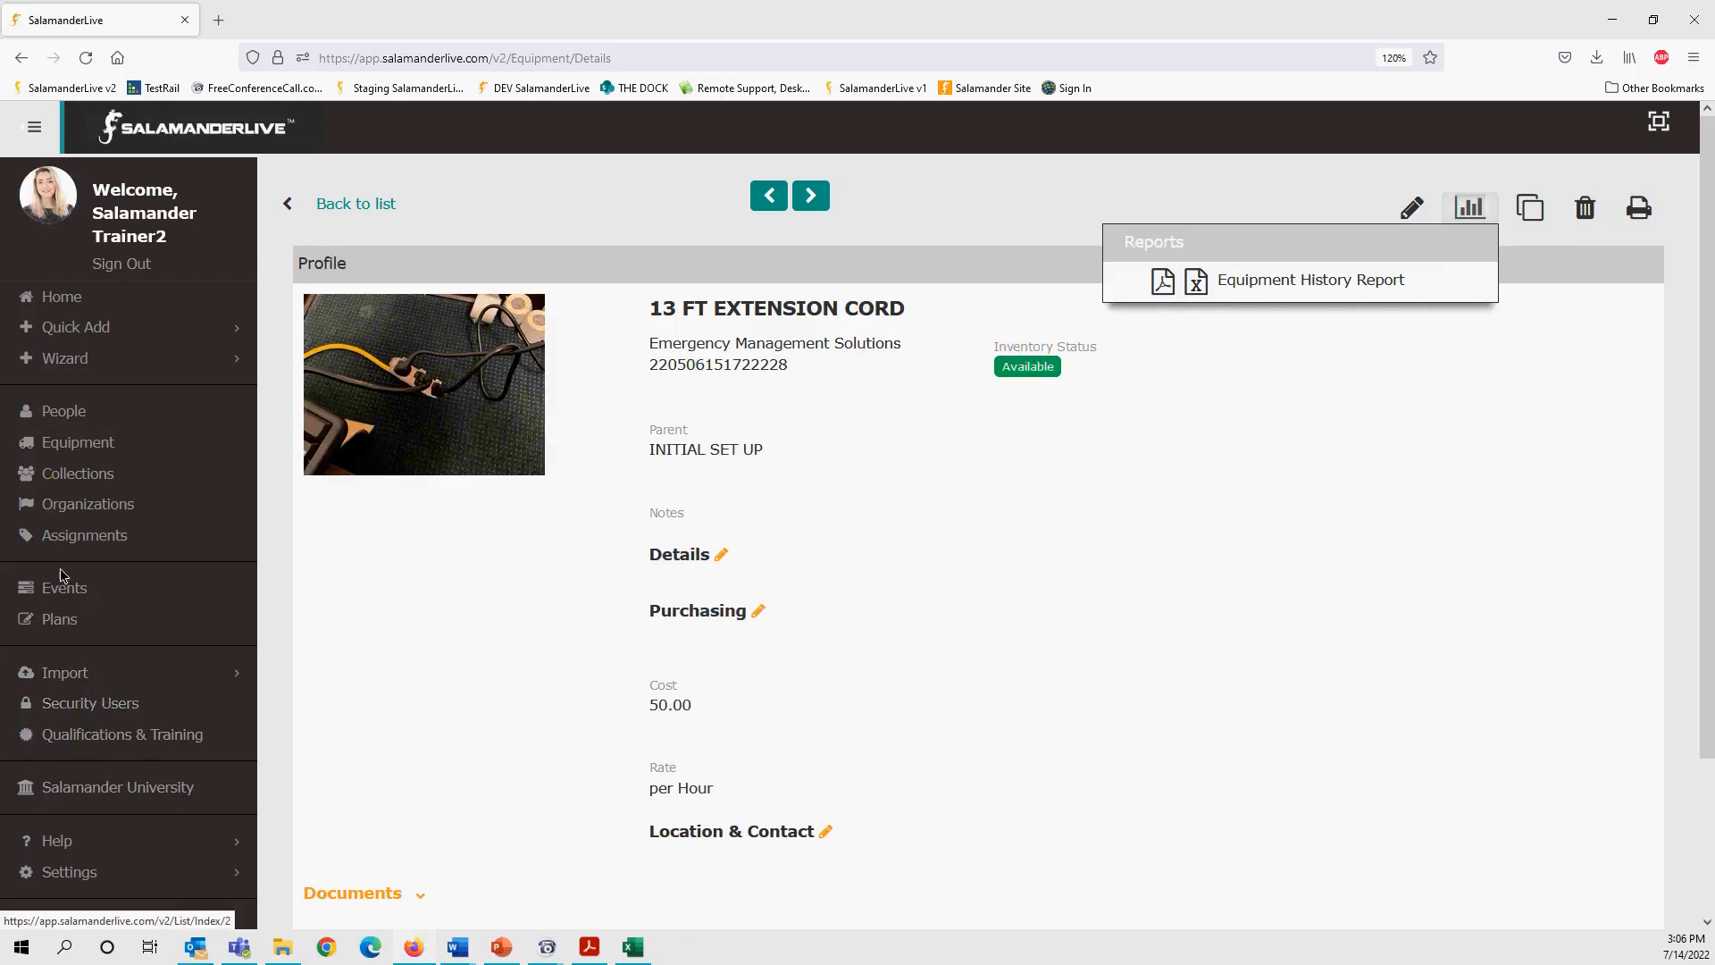
- Download the Inventory History report for the Operation 4th event
{"action": "left_click", "coordinate": [74, 594]}
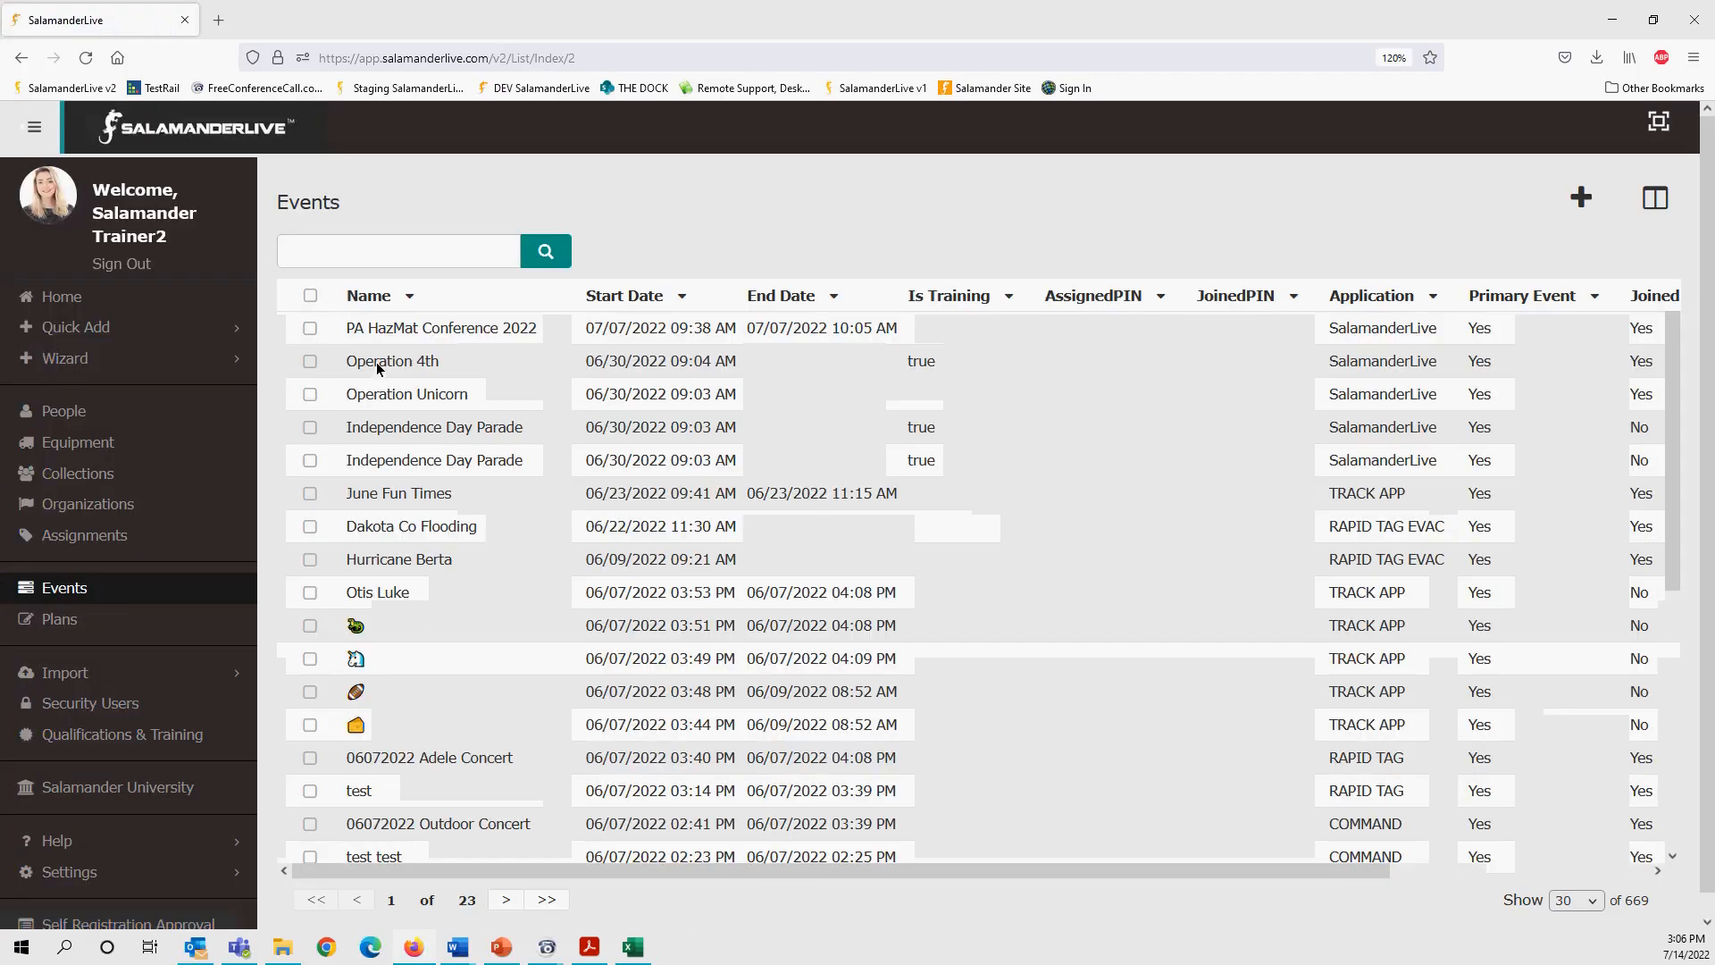
{"action": "left_click", "coordinate": [310, 361]}
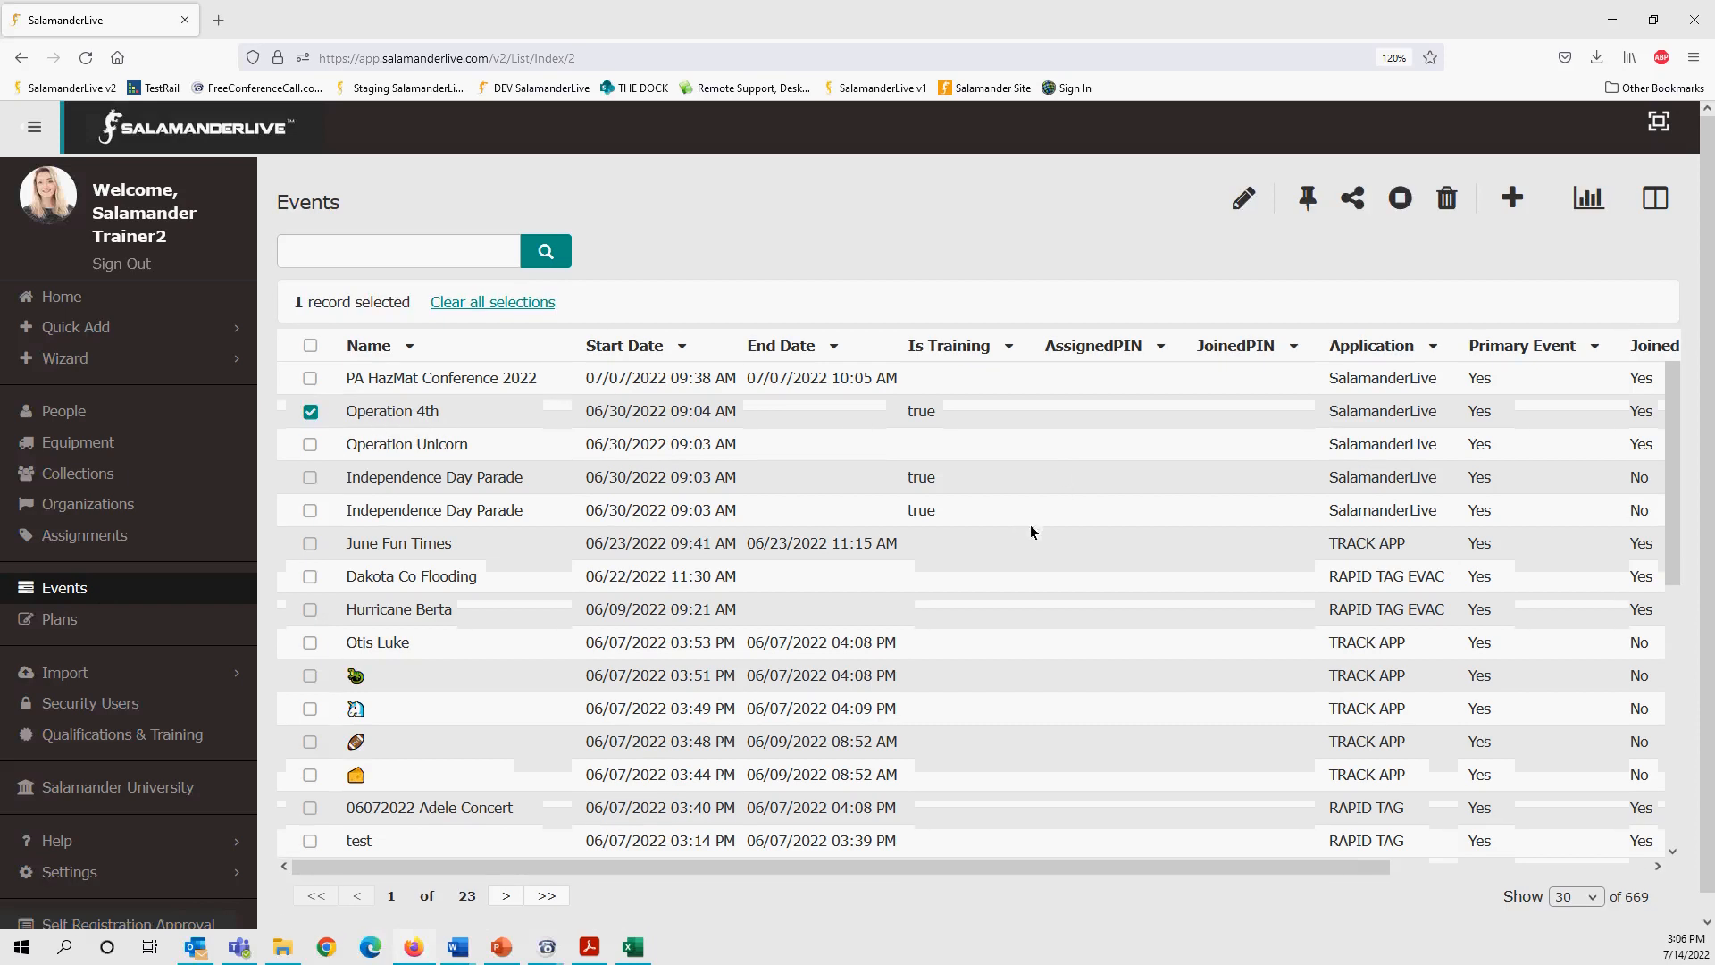
{"action": "left_click", "coordinate": [1589, 197]}
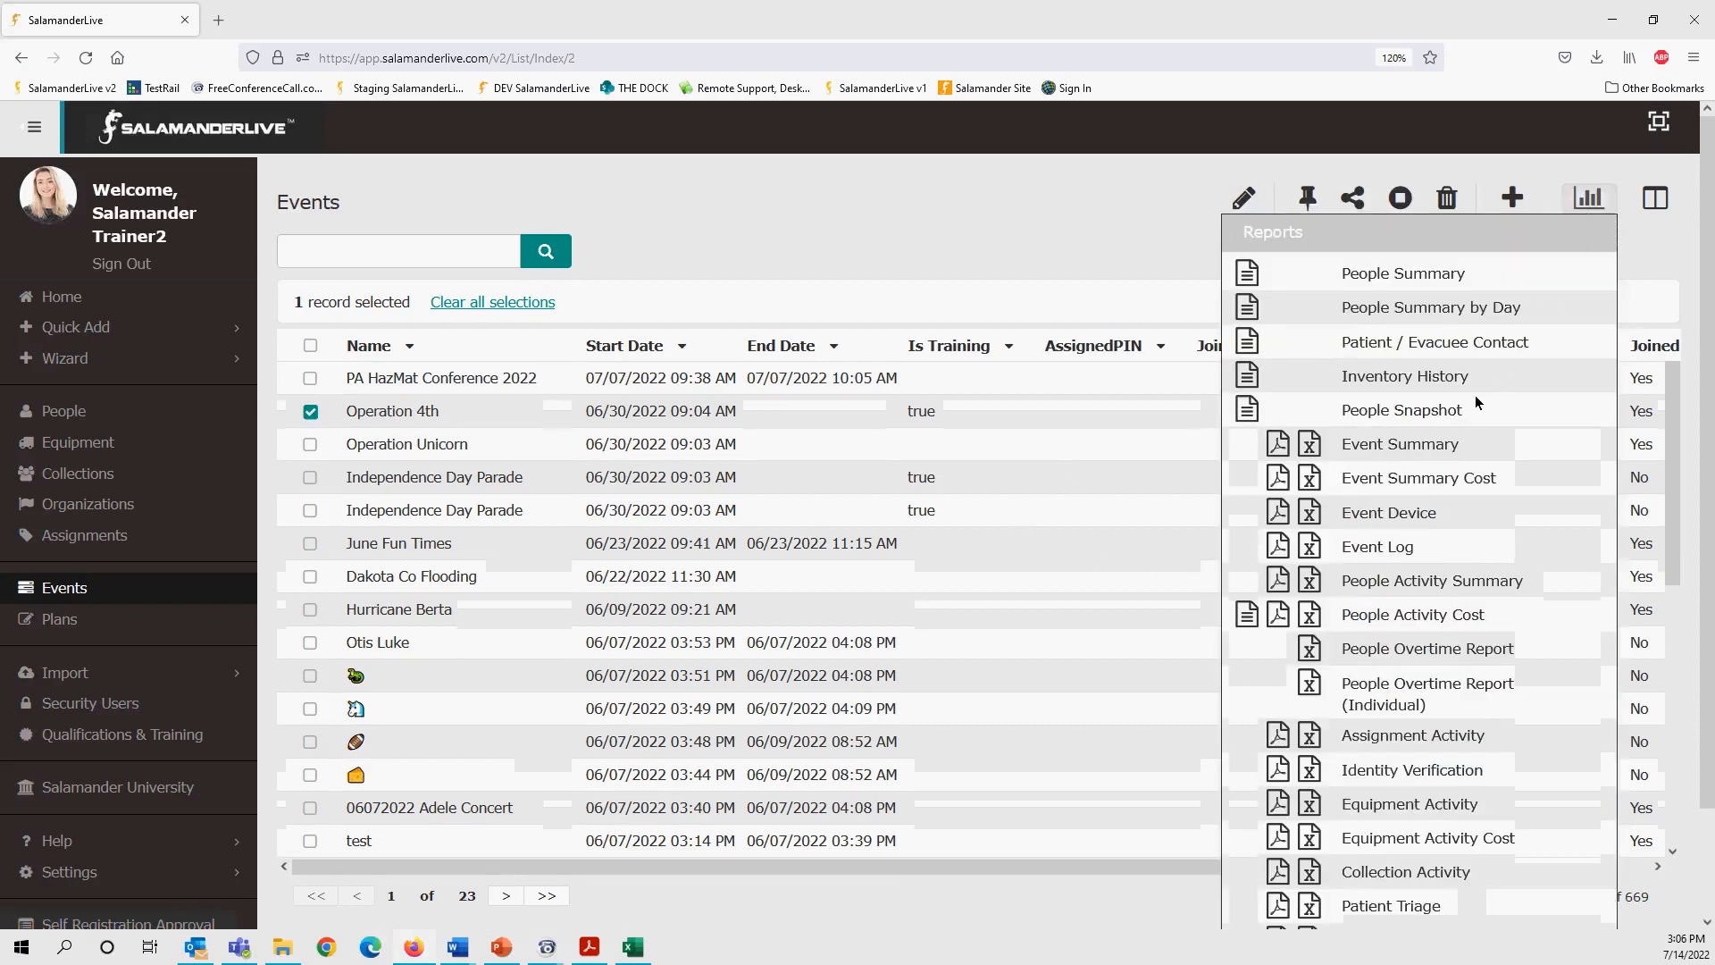
{"action": "left_click", "coordinate": [1251, 376]}
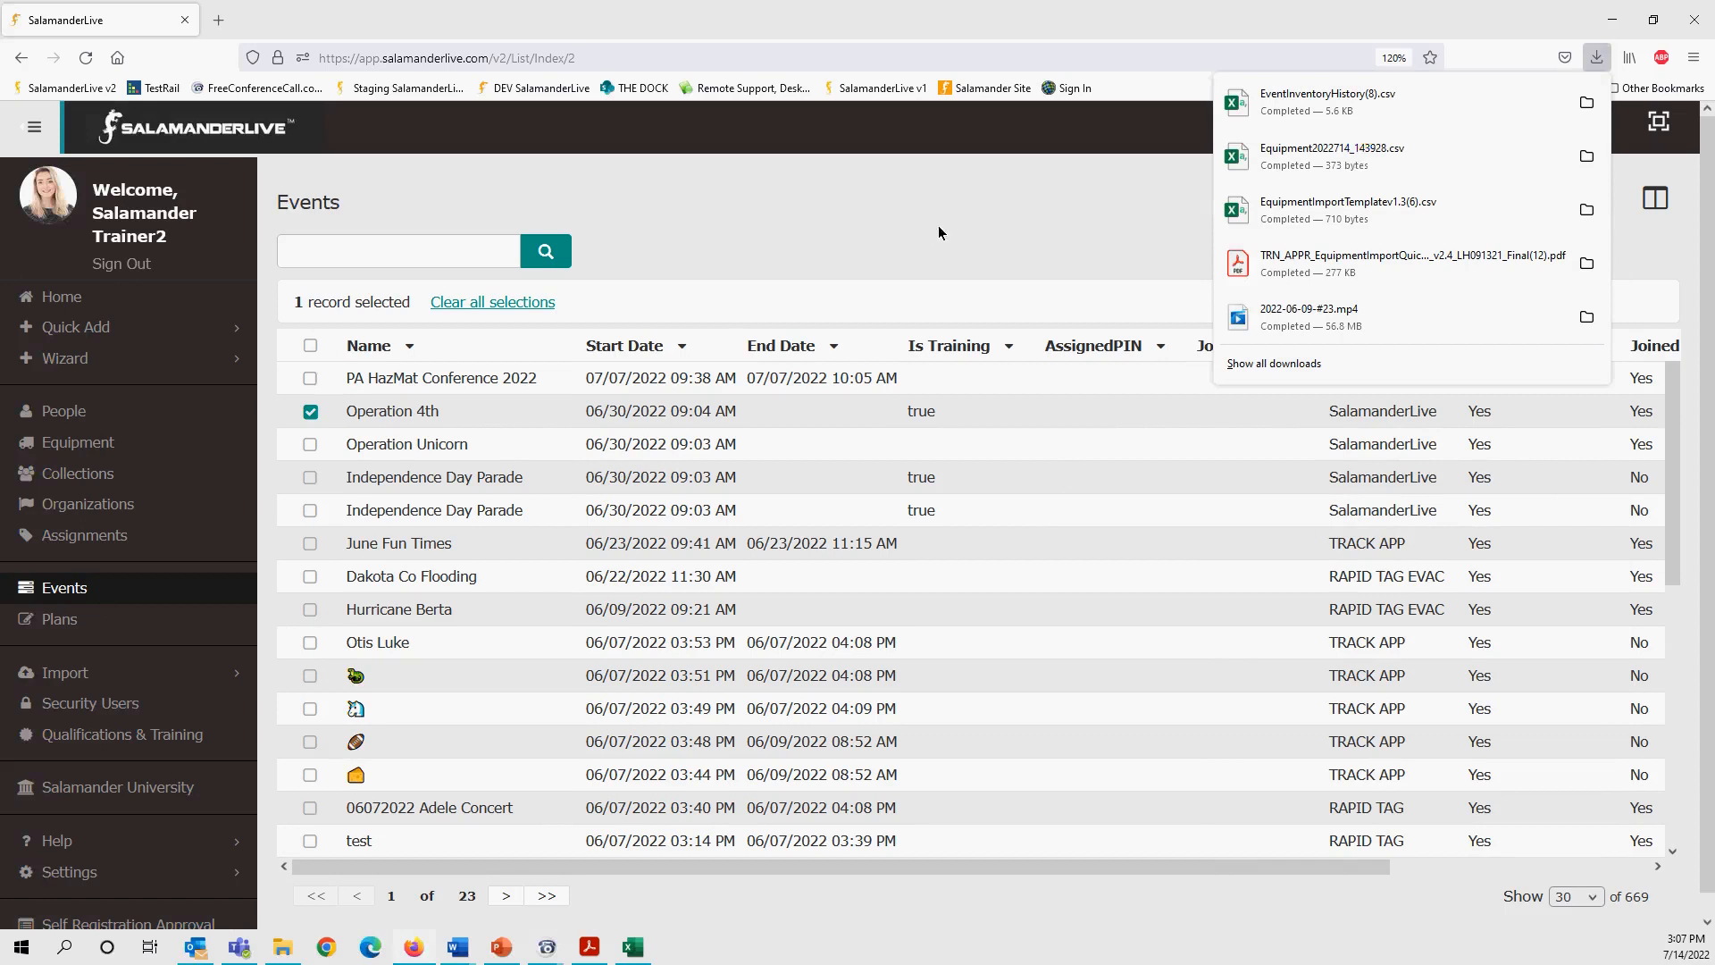
- Open the downloaded EventInventoryHistory(8).csv in Excel, fit all column widths to their contents, and enlarge the sheet to 238%
{"action": "left_click", "coordinate": [1356, 106]}
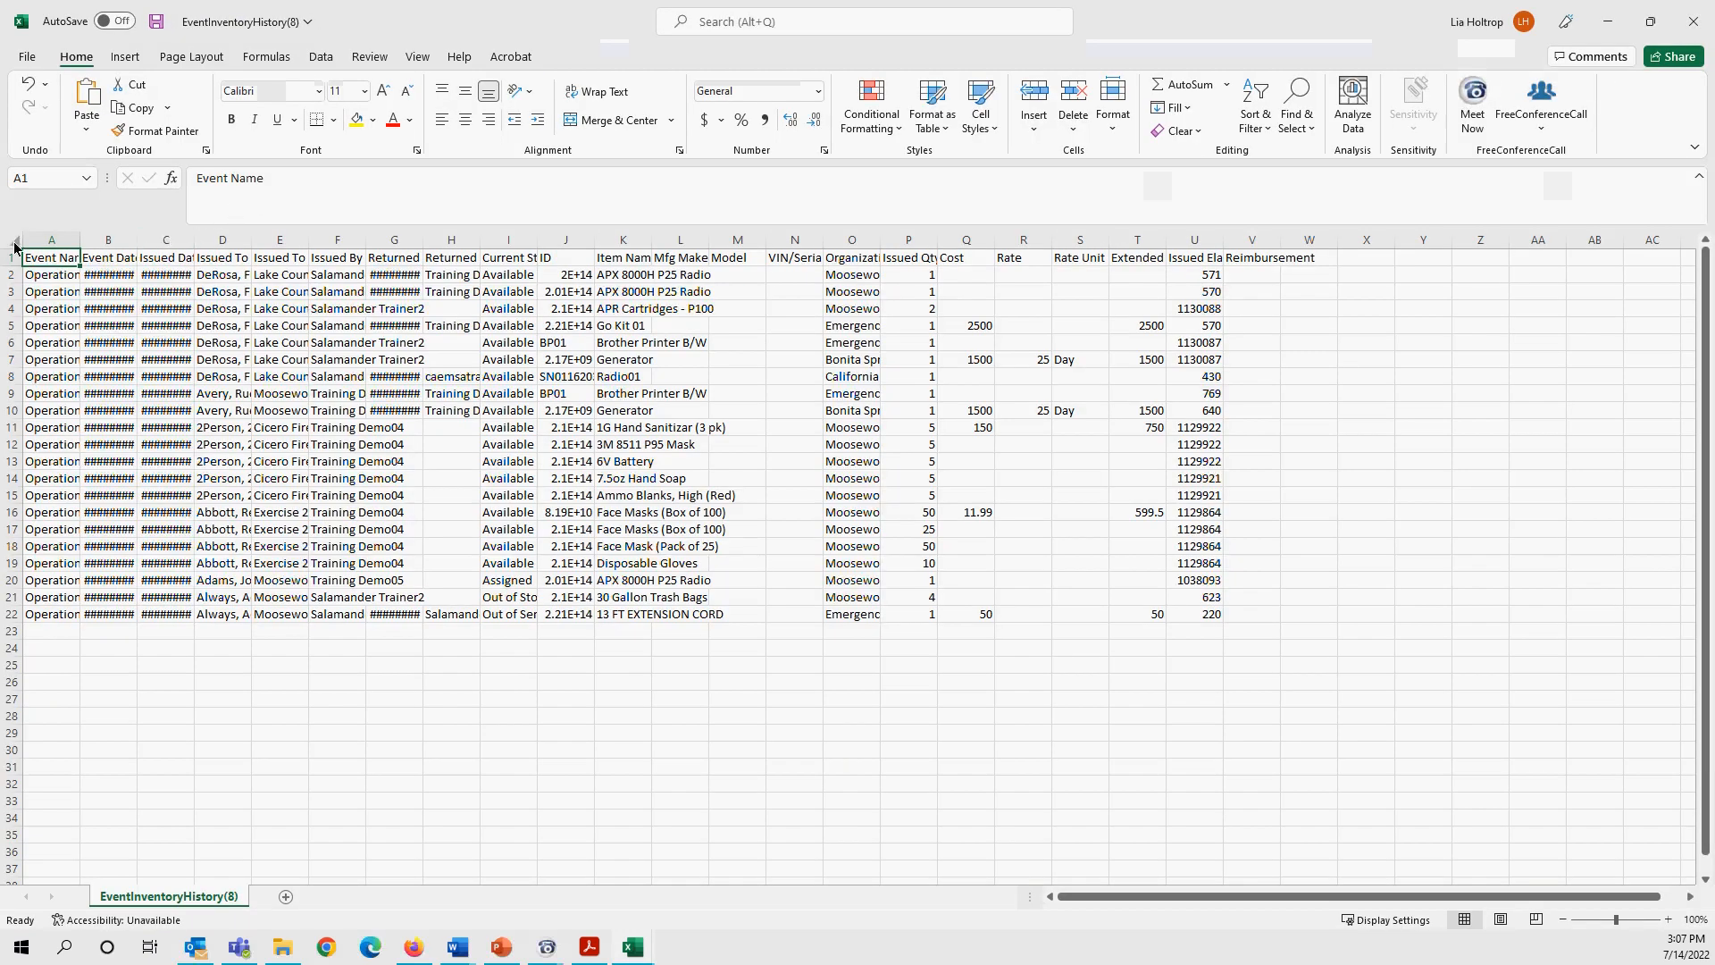
{"action": "left_click", "coordinate": [15, 245]}
{"action": "left_click_drag", "start_coordinate": [81, 241], "coordinate": [84, 241]}
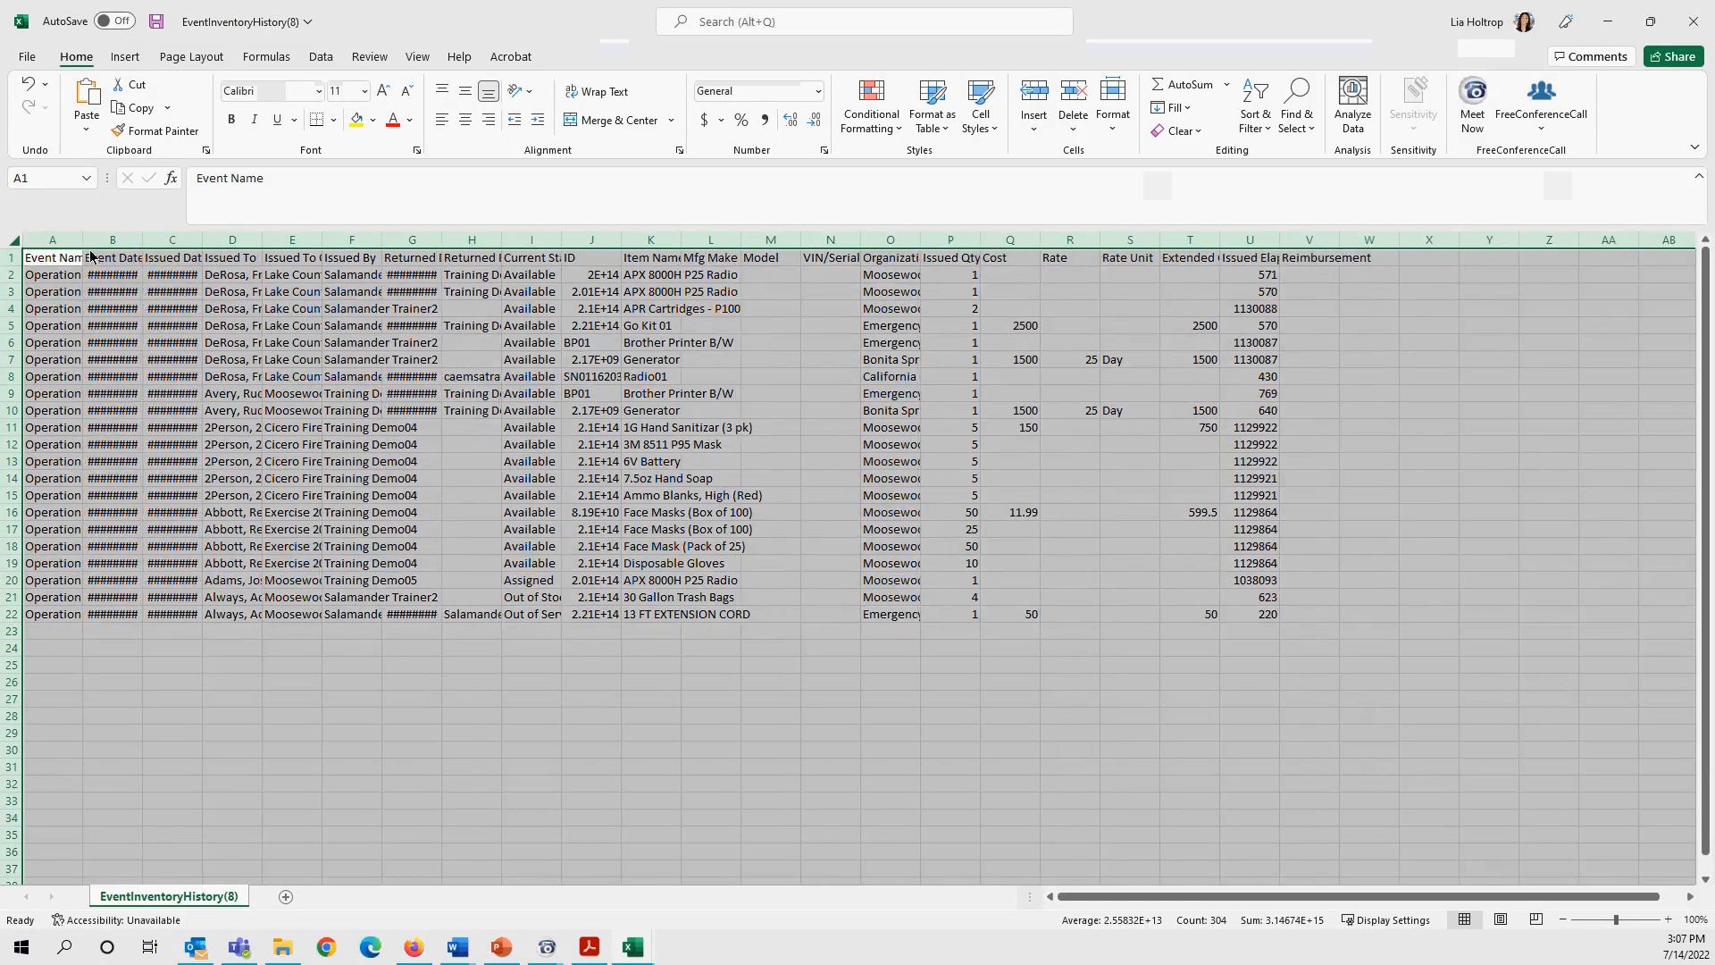
{"action": "left_click", "coordinate": [1634, 921]}
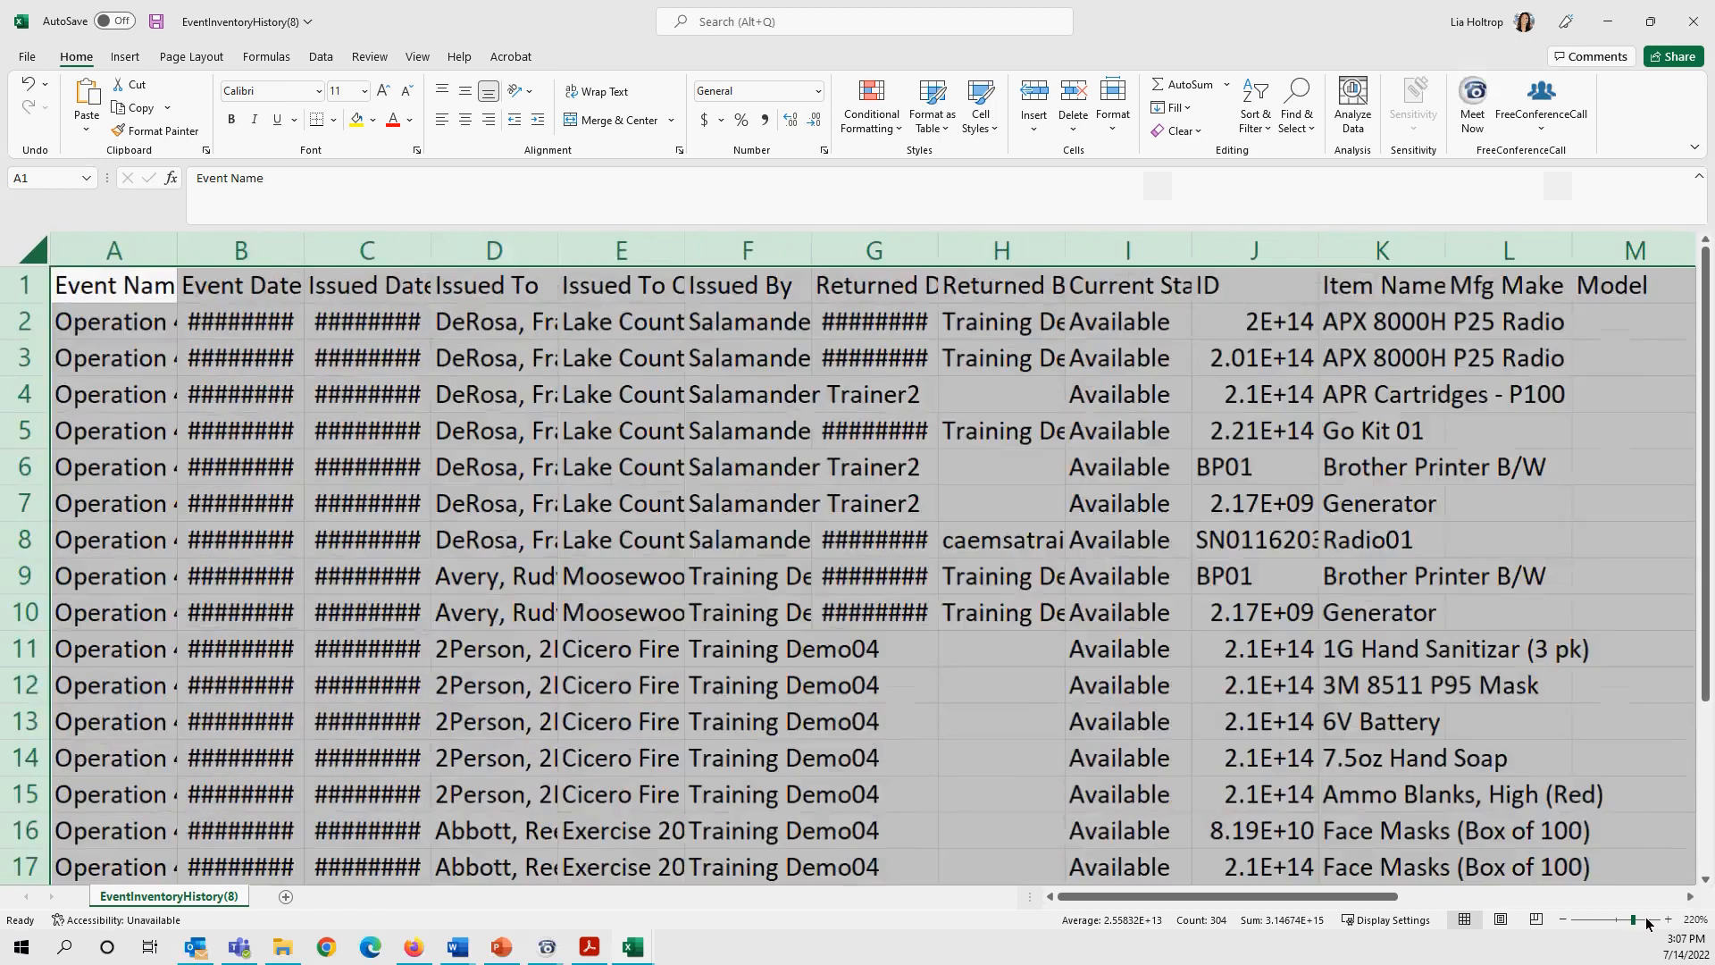
{"action": "left_click_drag", "start_coordinate": [1648, 921], "coordinate": [1650, 921]}
{"action": "double_click", "coordinate": [1052, 257]}
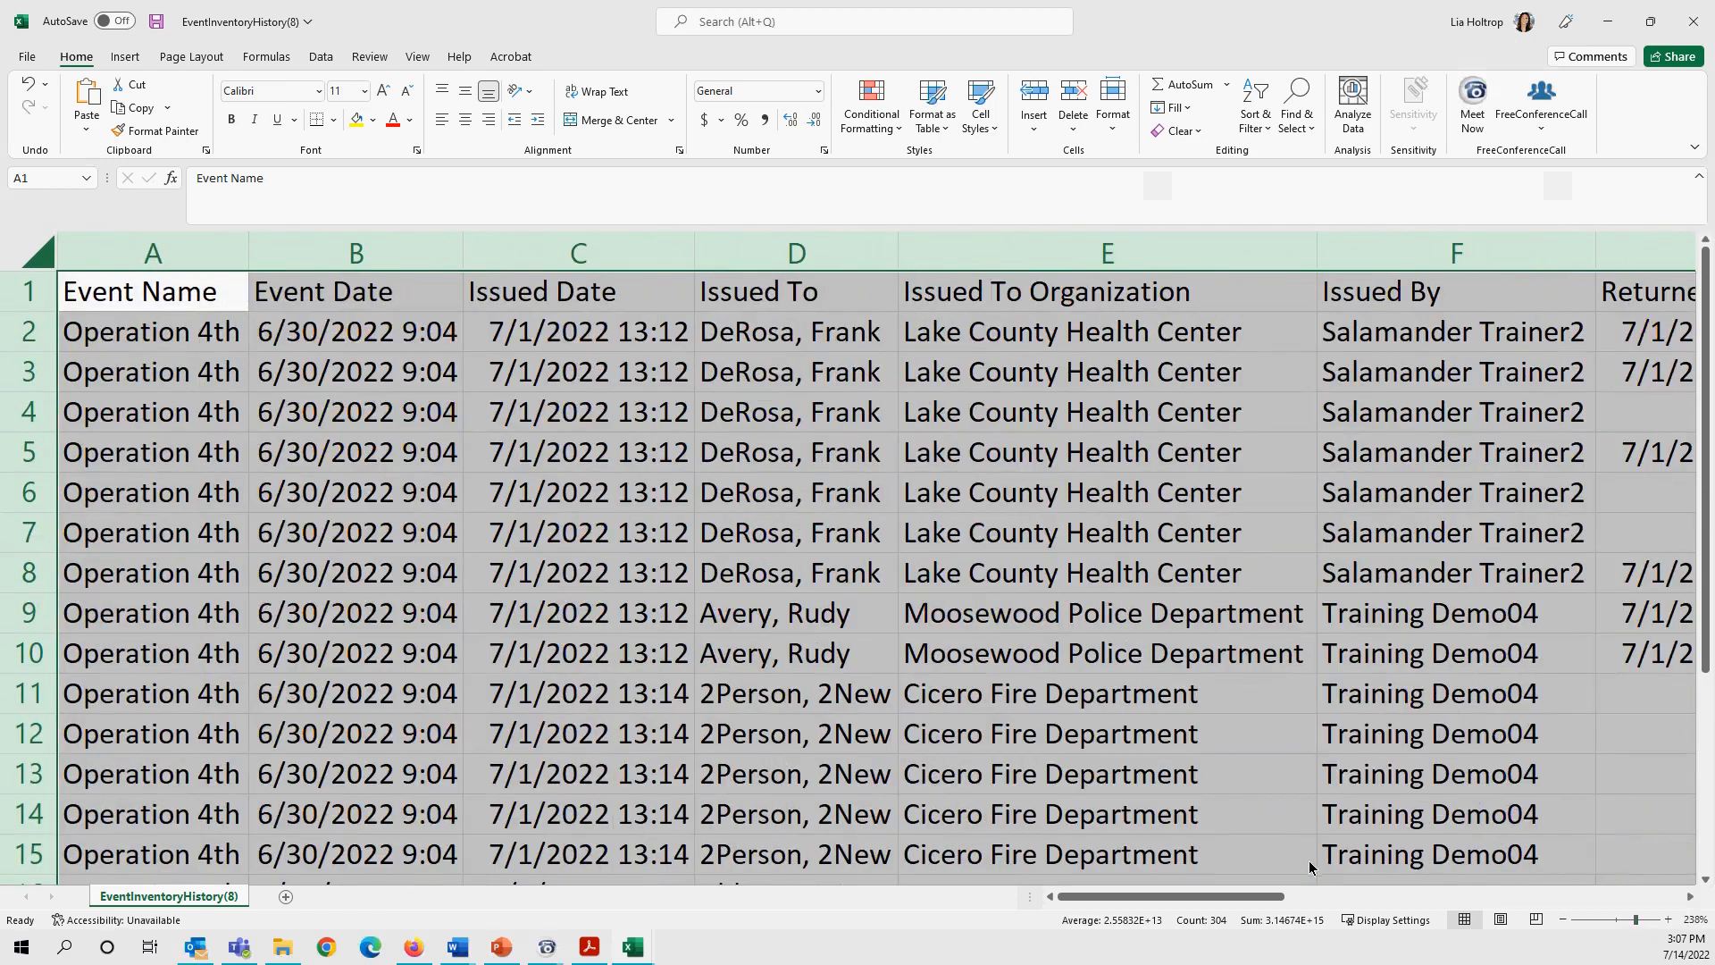
- Examine the report's quantity, cost, rate and elapsed-time columns, and minimize both Excel workbooks to return to the Events list
{"action": "left_click", "coordinate": [1226, 869]}
{"action": "left_click_drag", "start_coordinate": [1219, 898], "coordinate": [1587, 906]}
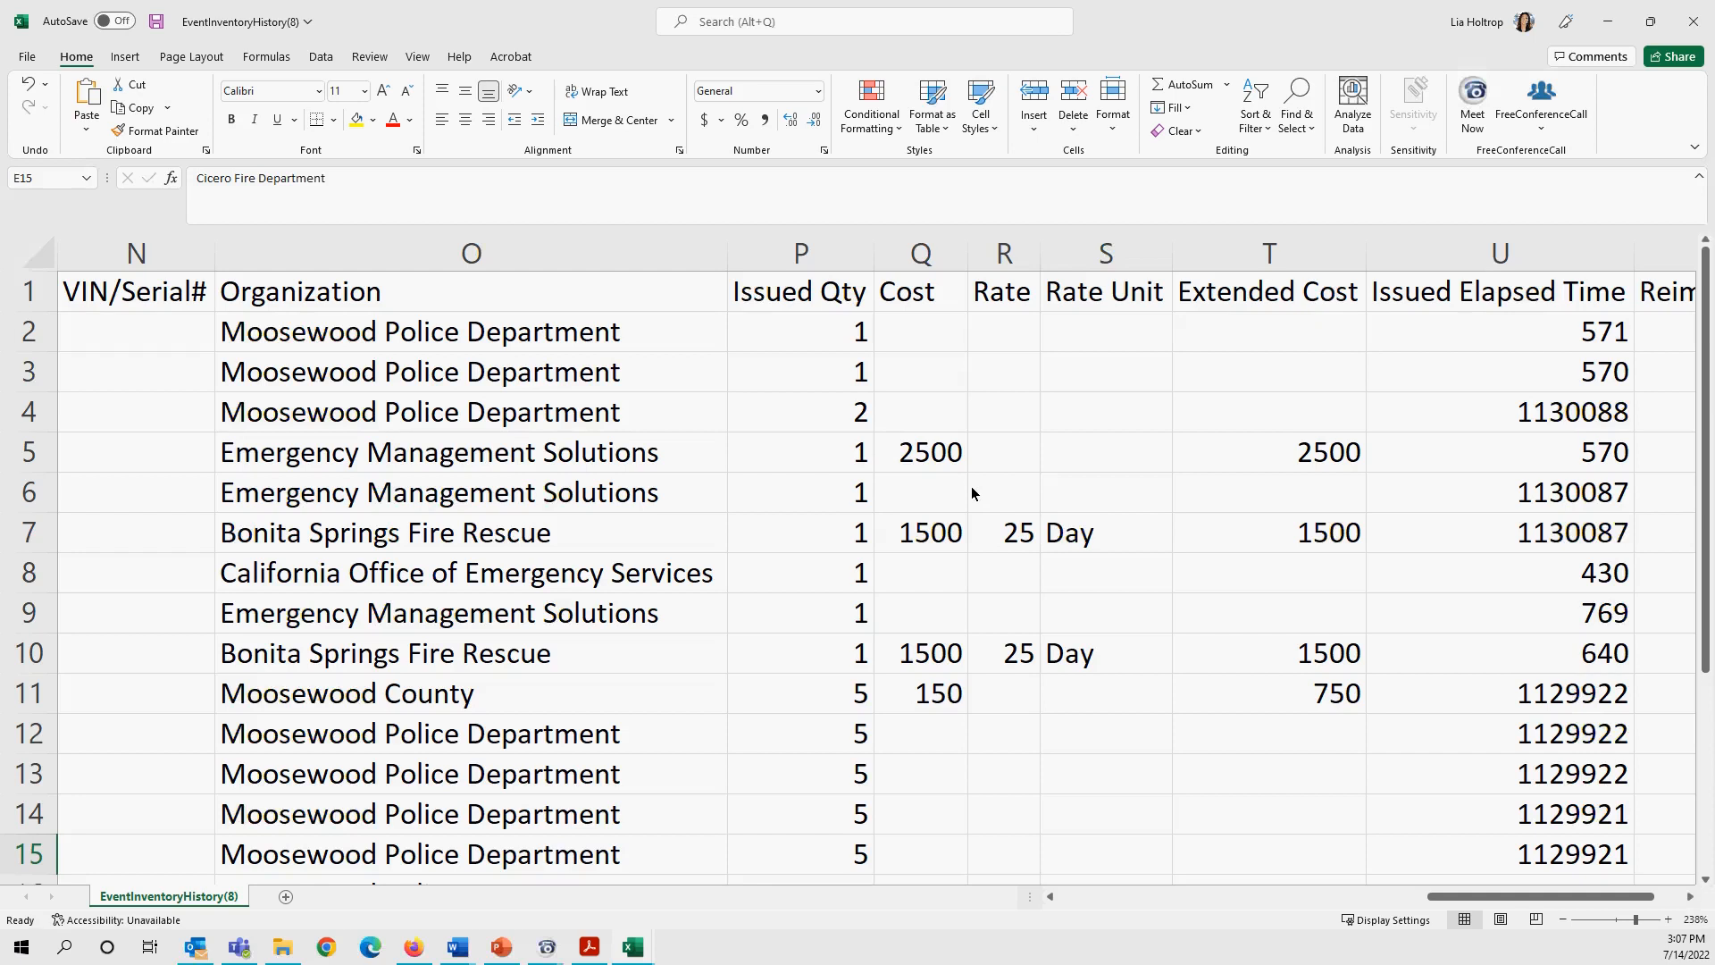
{"action": "left_click", "coordinate": [1605, 27]}
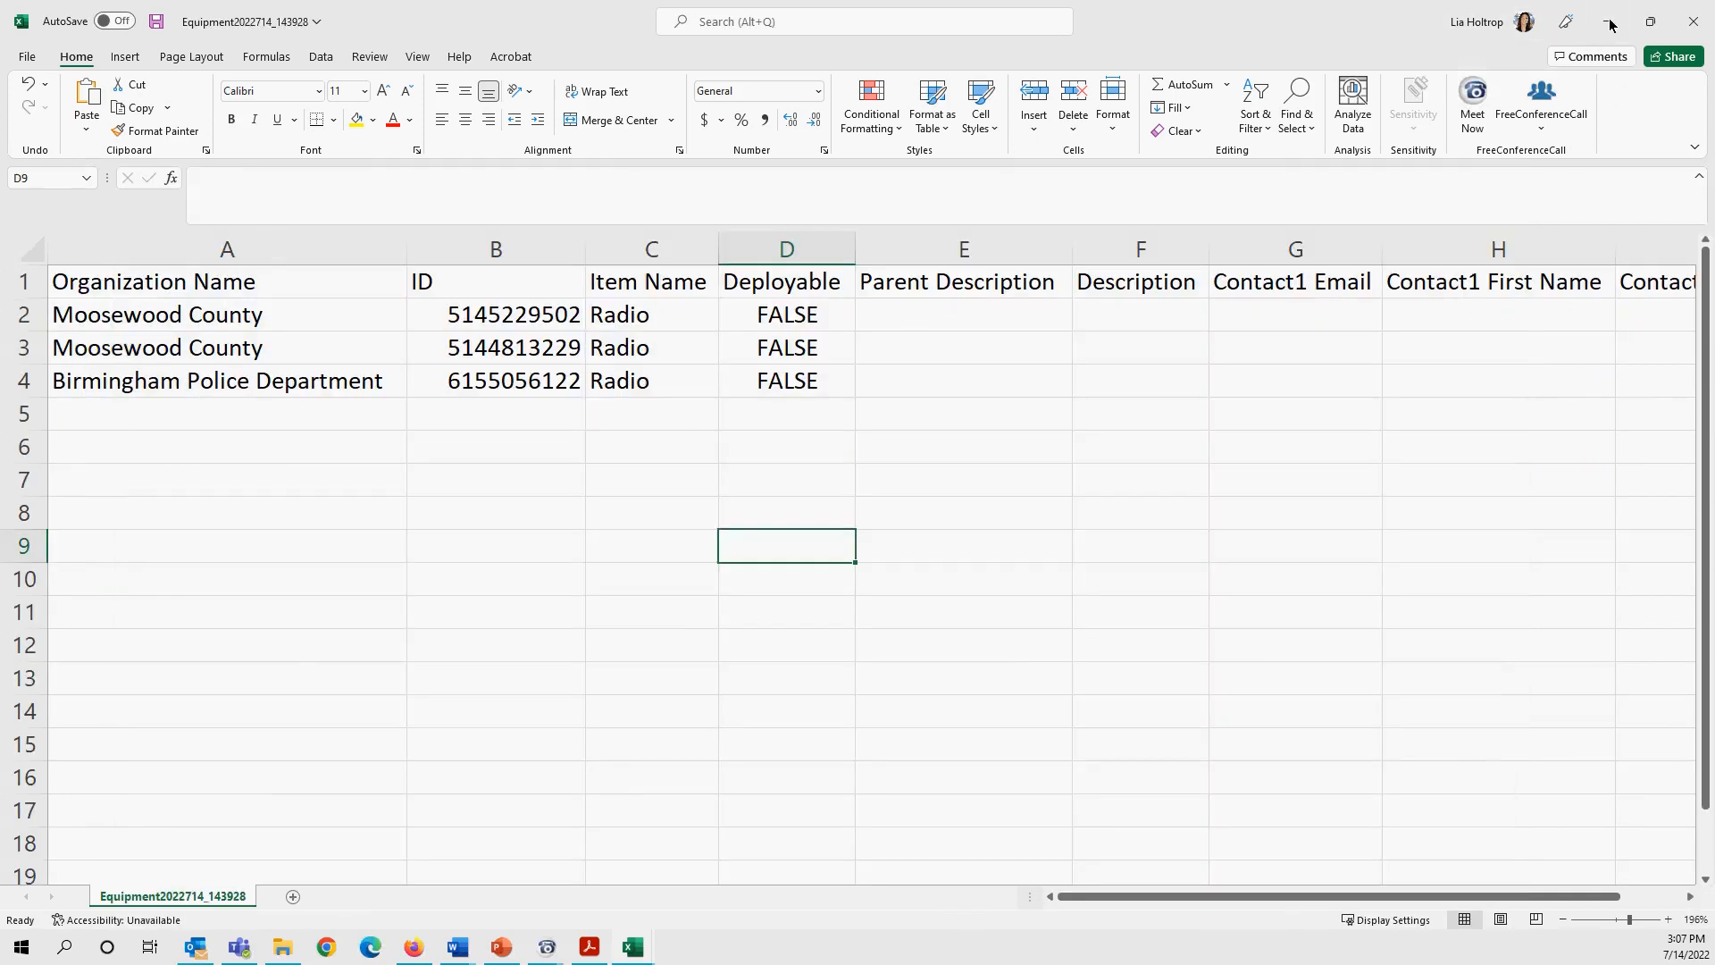
{"action": "left_click", "coordinate": [1611, 23]}
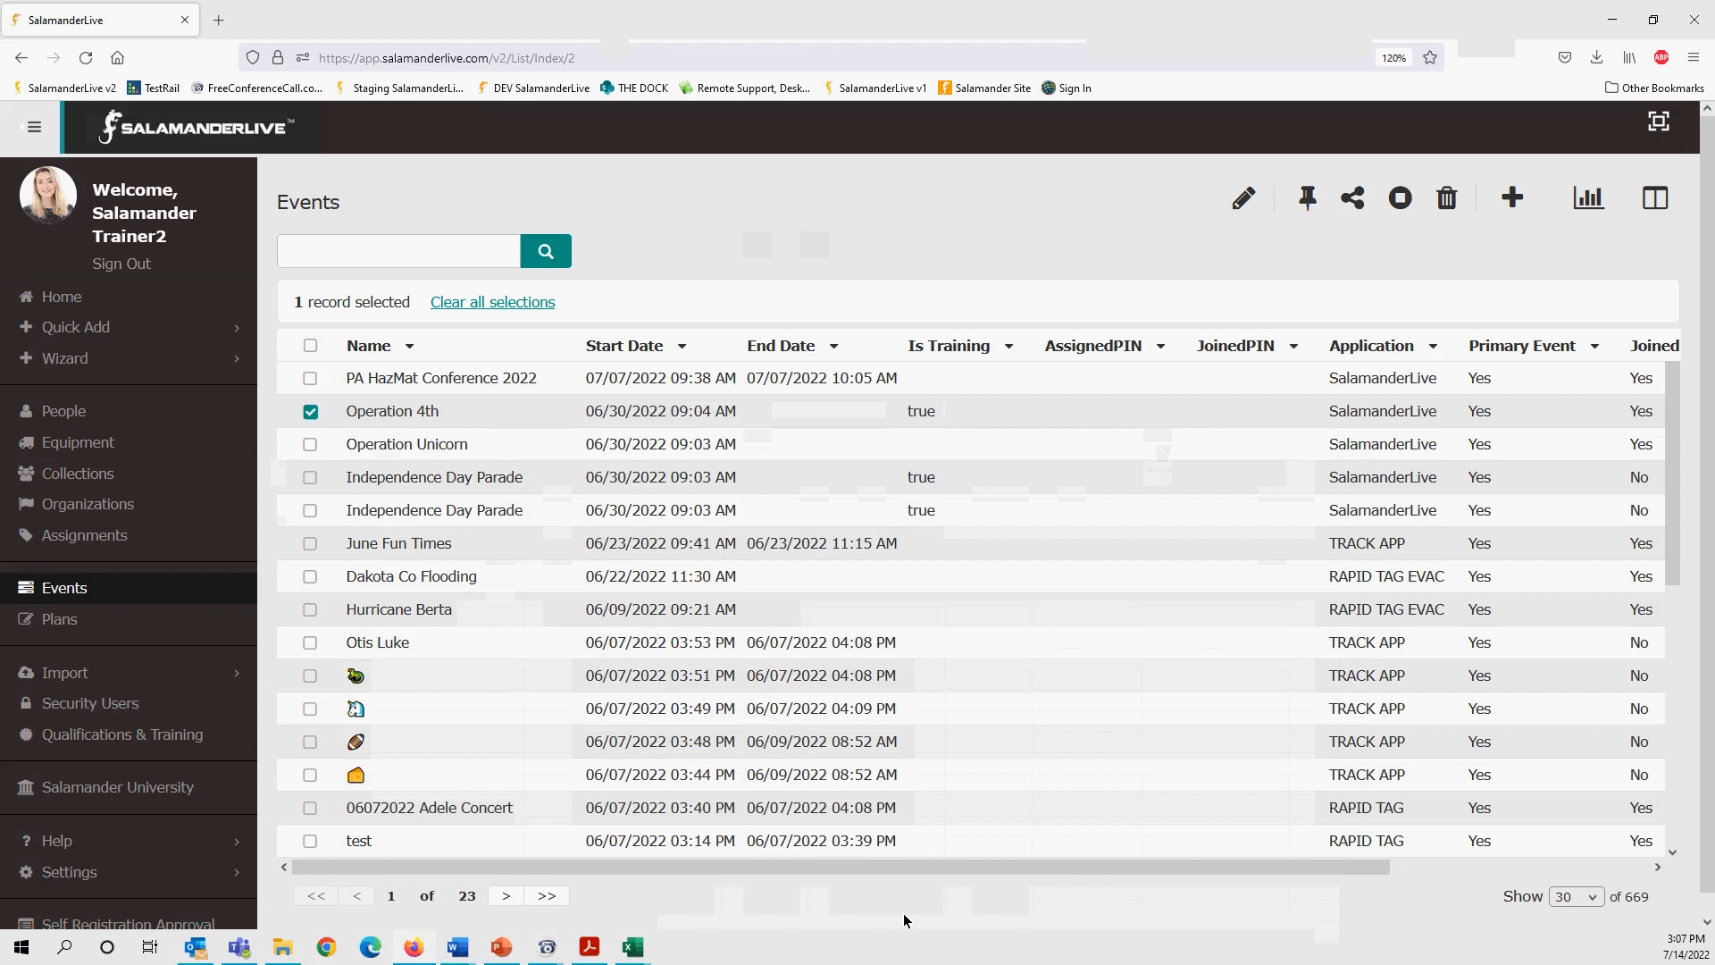